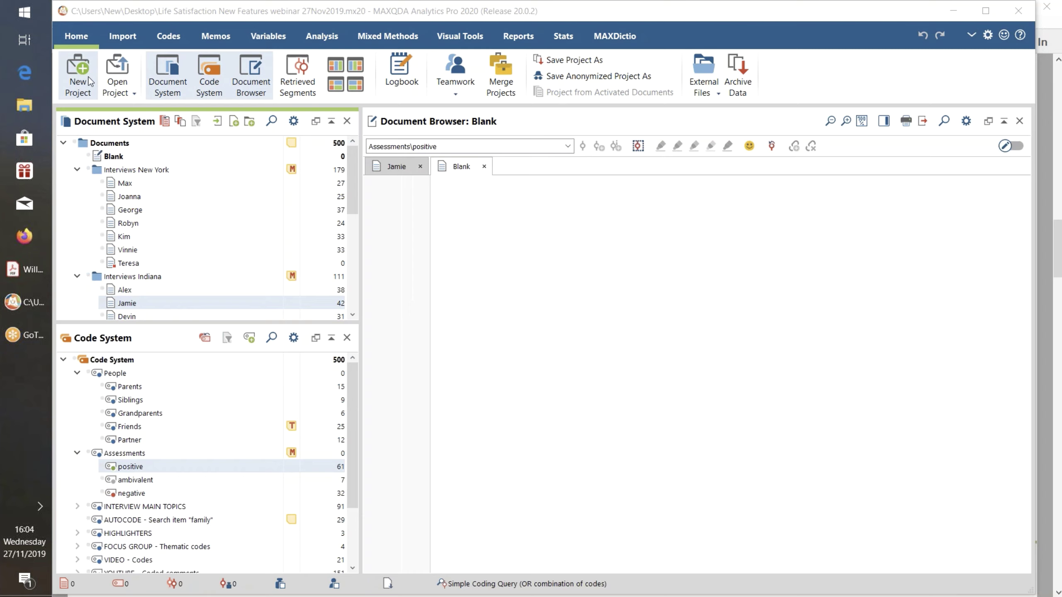
Show the Retrieved Segments window and hide it again
left_click(308, 81)
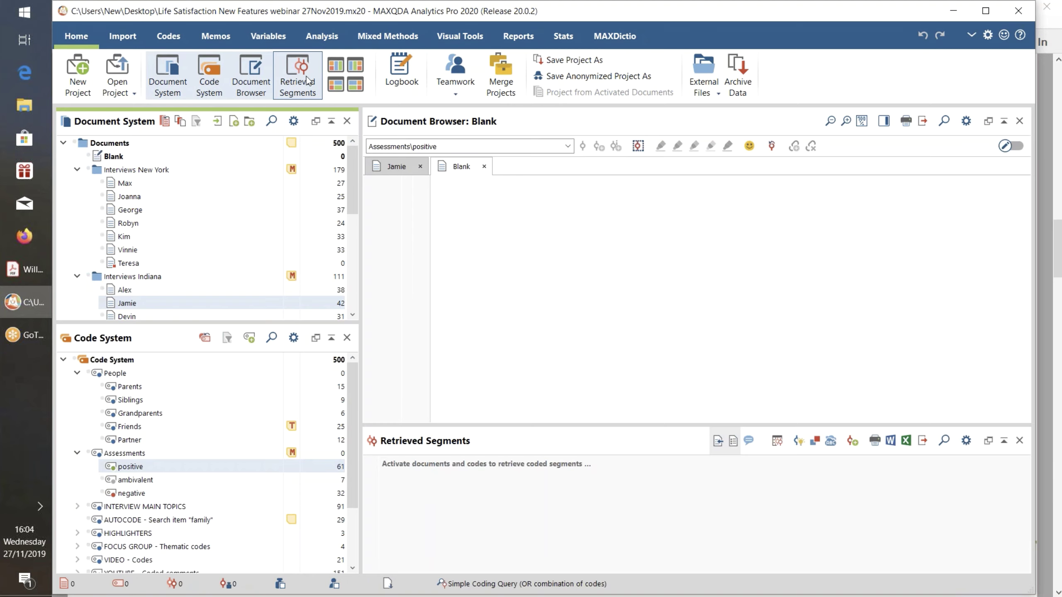
left_click(307, 80)
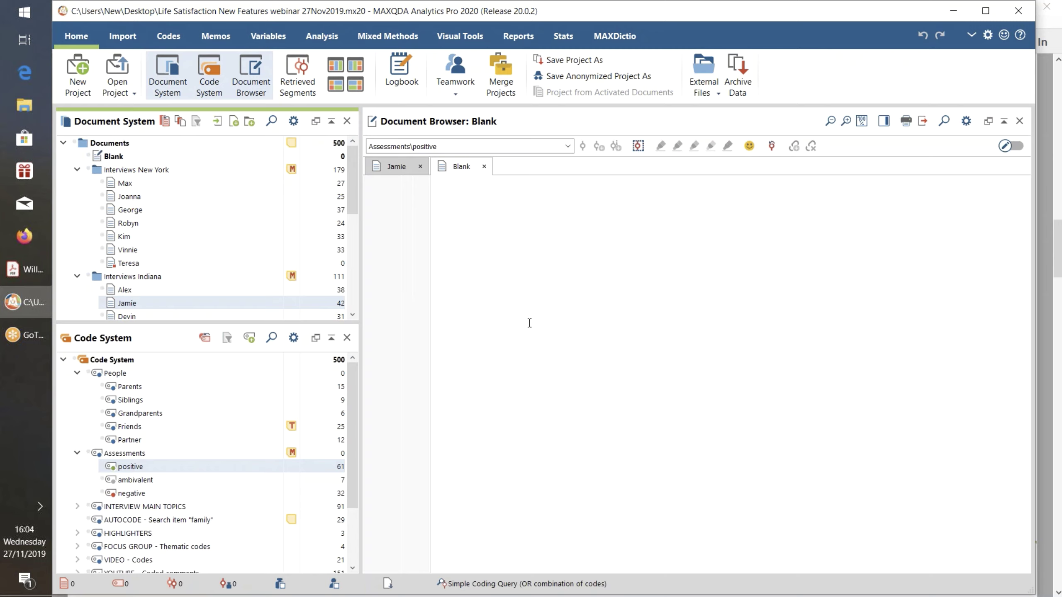
Turn off opening documents in tabs in the Document System's local settings
left_click(294, 122)
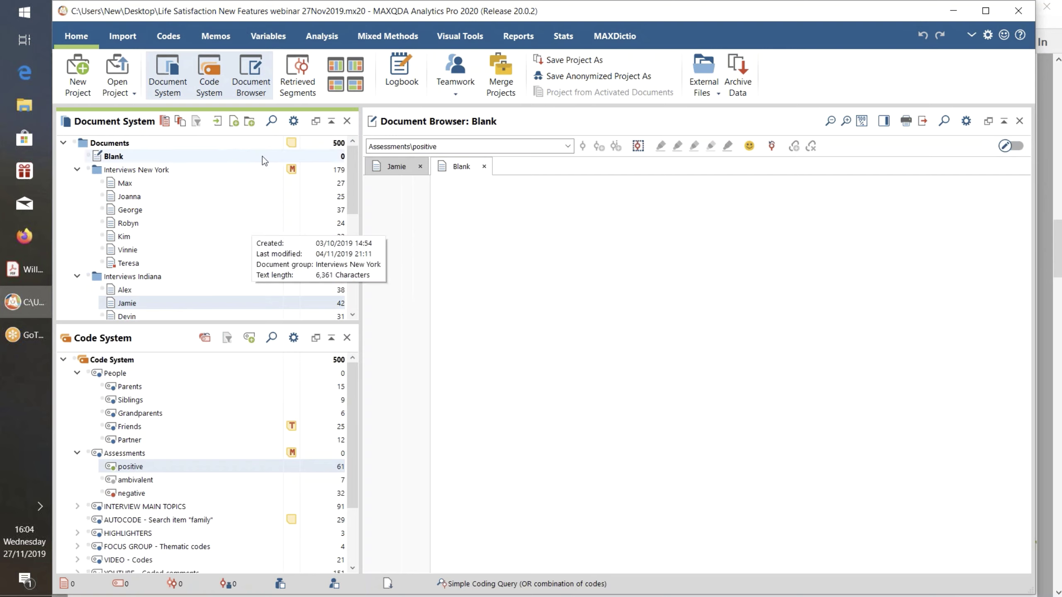
left_click(294, 124)
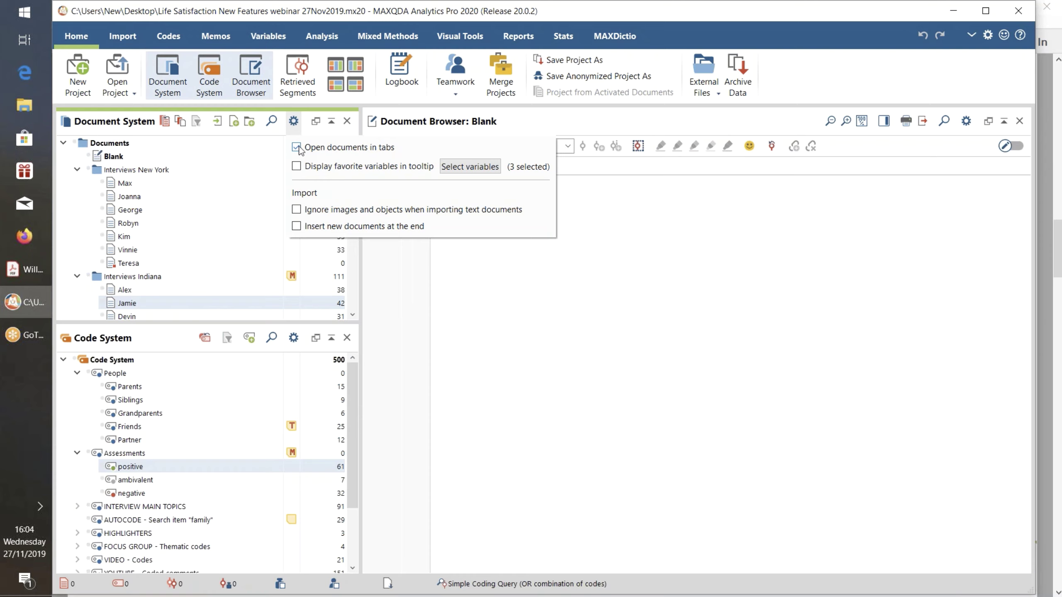
left_click(296, 148)
left_click(238, 235)
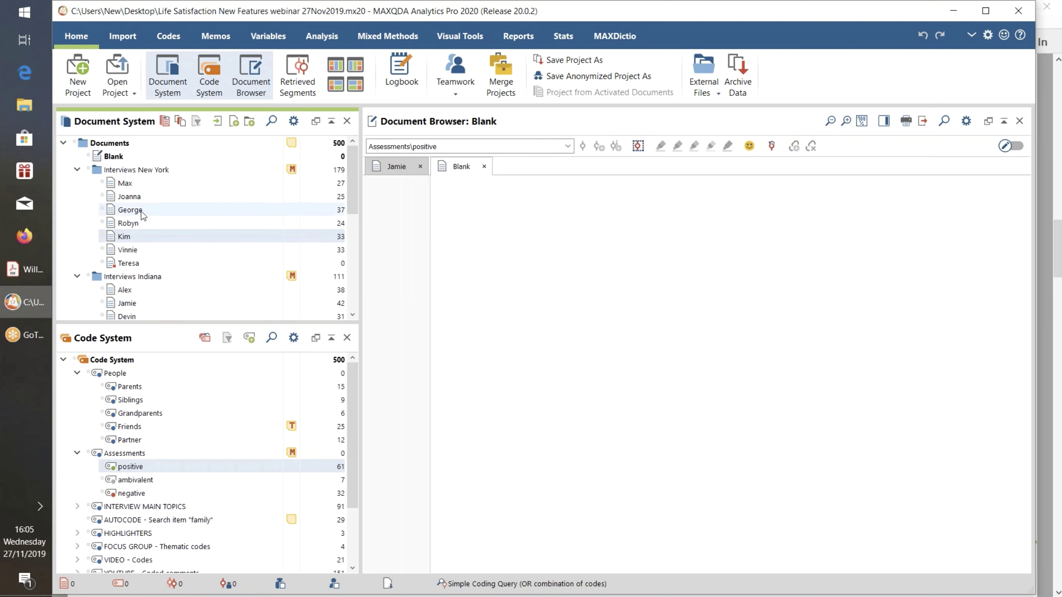
Turn on the display of favorite variables in the Document System's tooltips and check an interview's tooltip
mouse_move(141, 211)
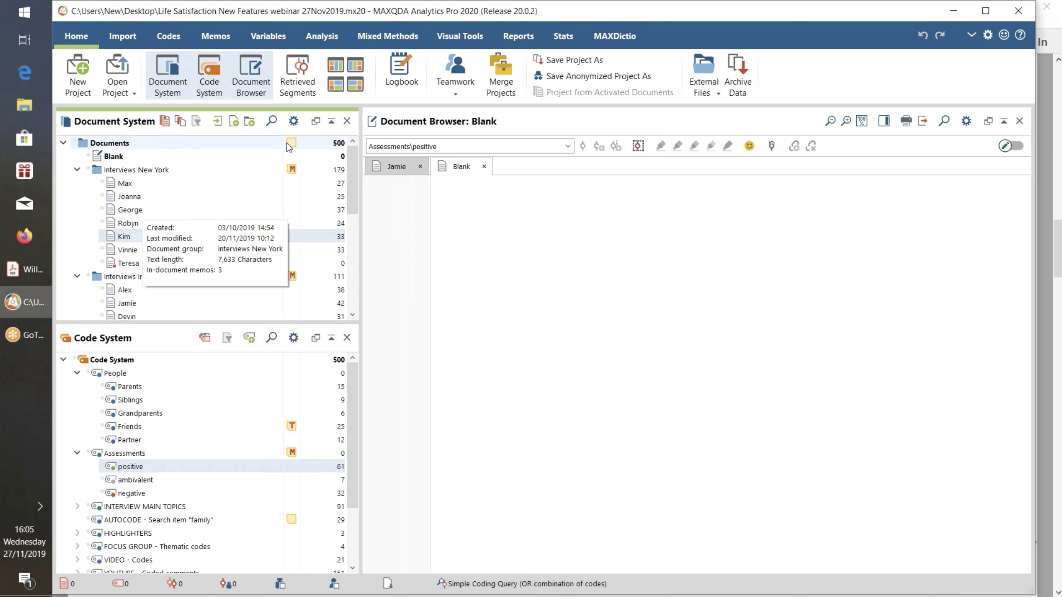
left_click(294, 121)
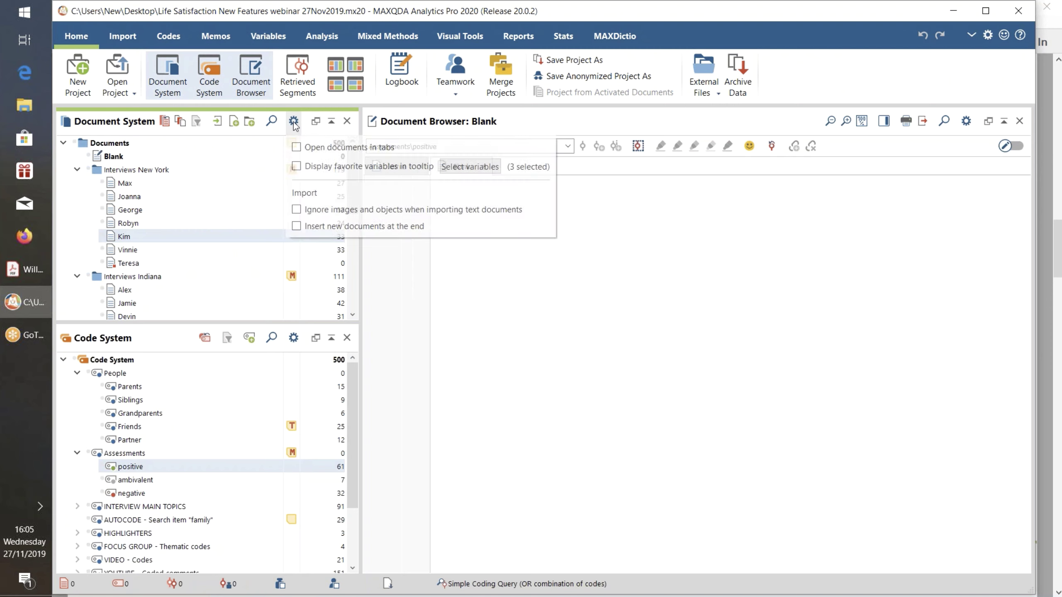
left_click(298, 166)
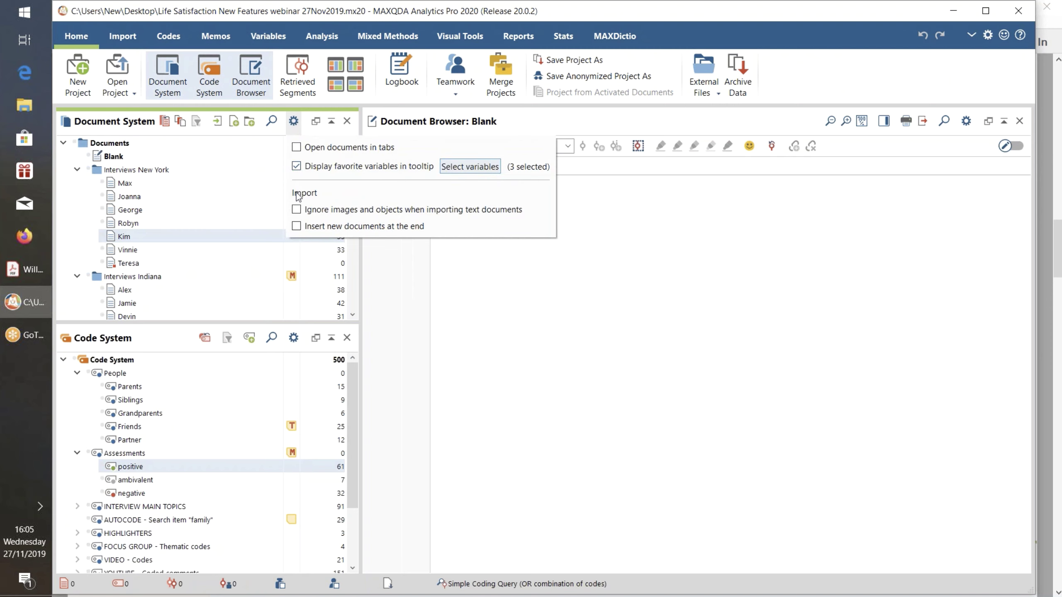
left_click(304, 295)
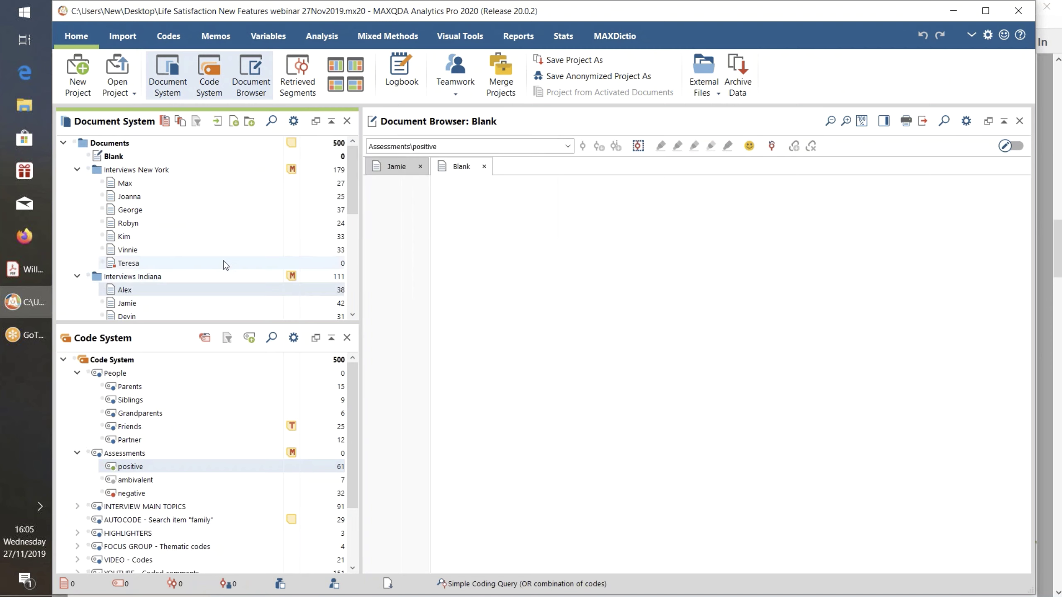
mouse_move(205, 241)
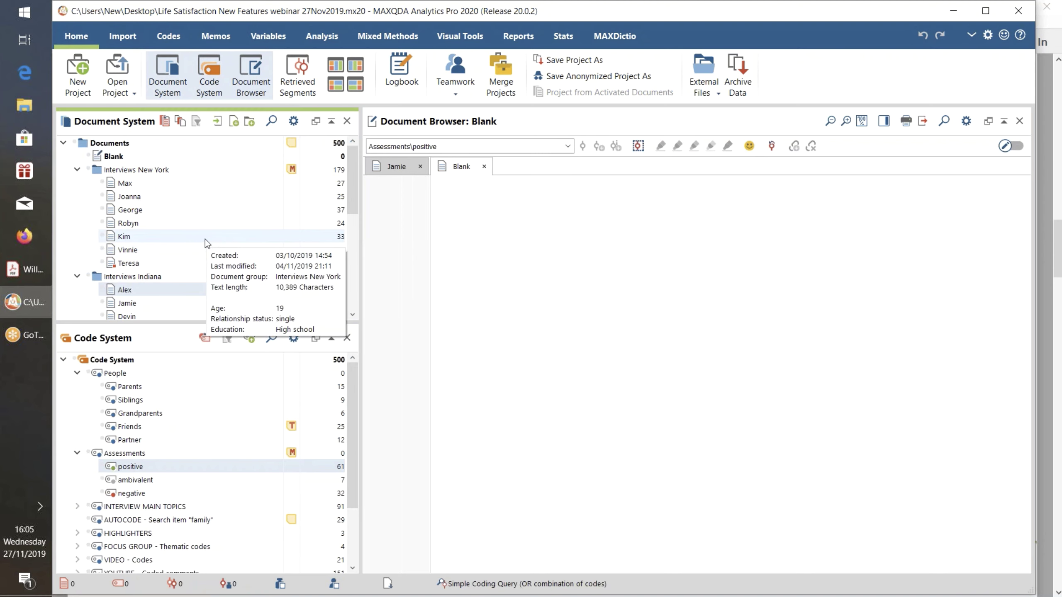
Add Gender to the favorite variables shown in document tooltips and check an interview's tooltip
left_click(294, 121)
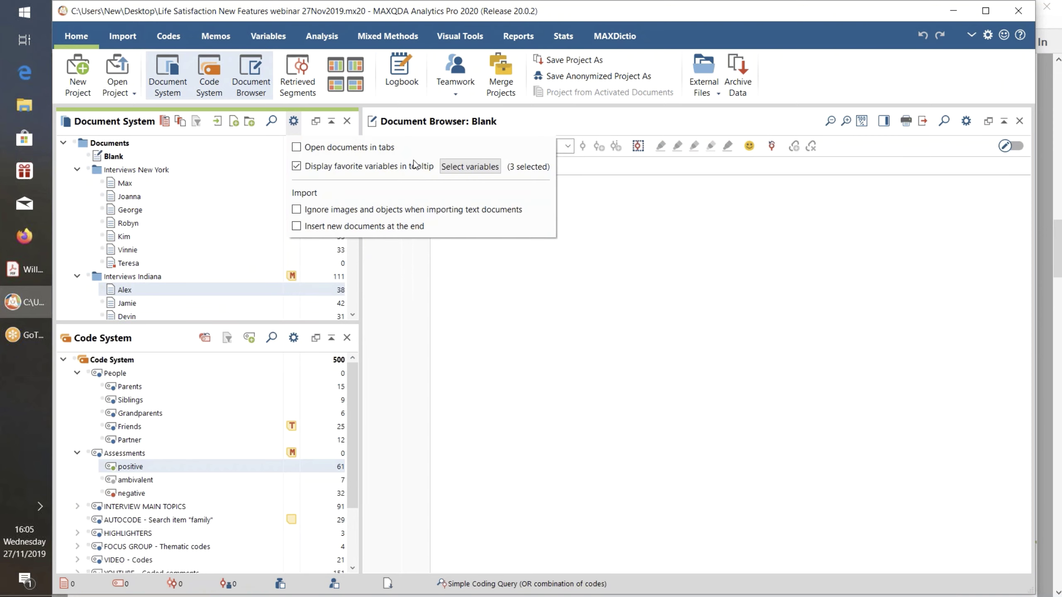
left_click(465, 168)
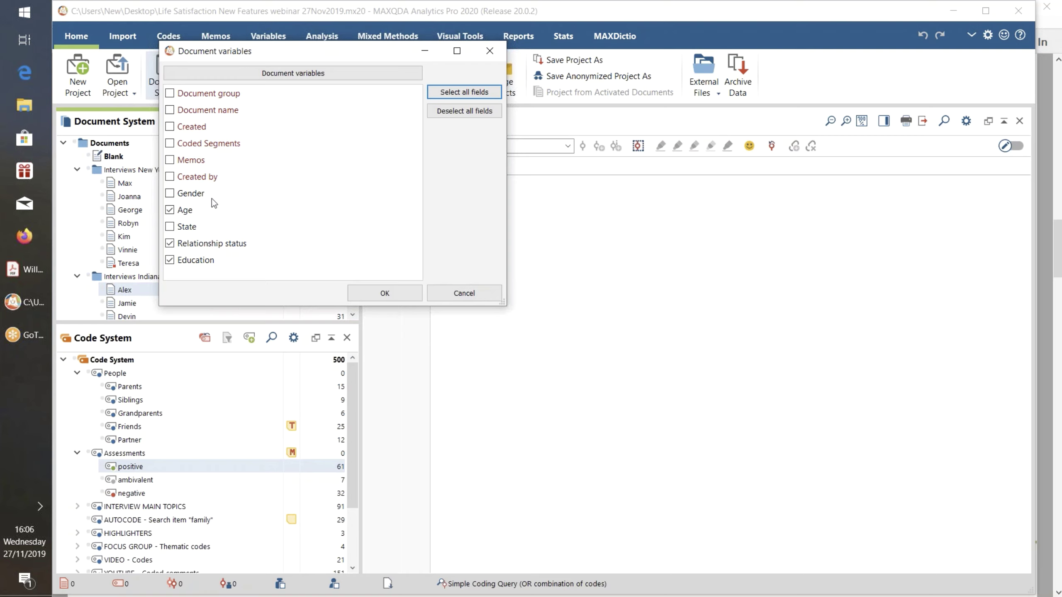
left_click(170, 193)
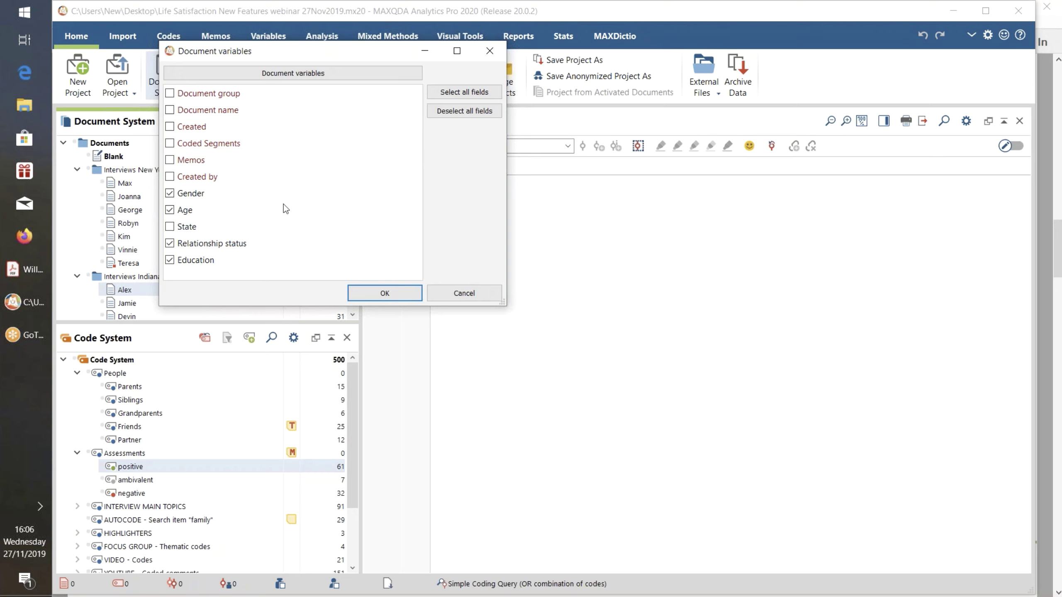
left_click(383, 292)
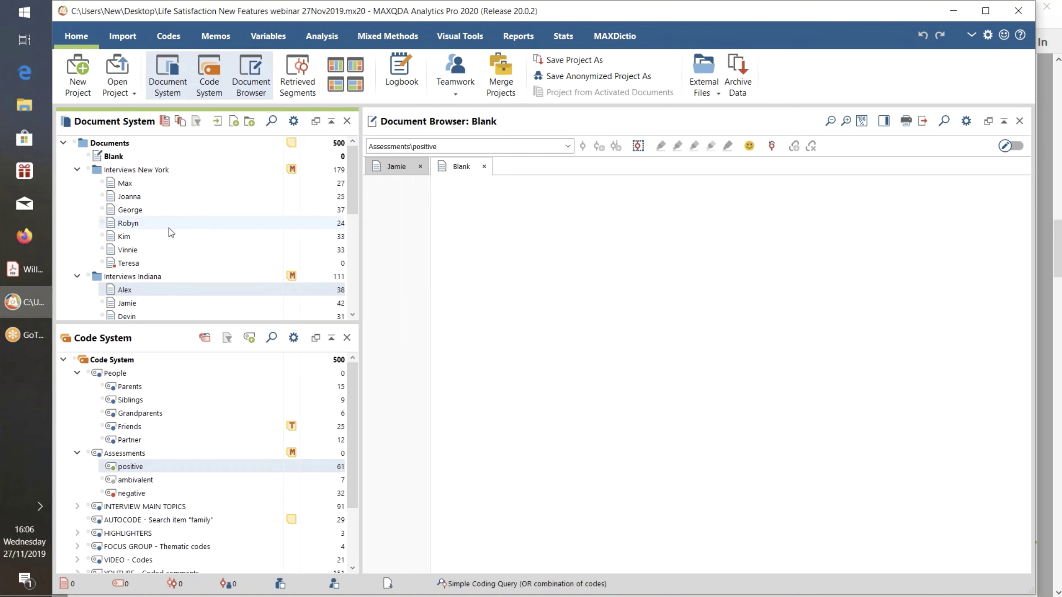
mouse_move(170, 229)
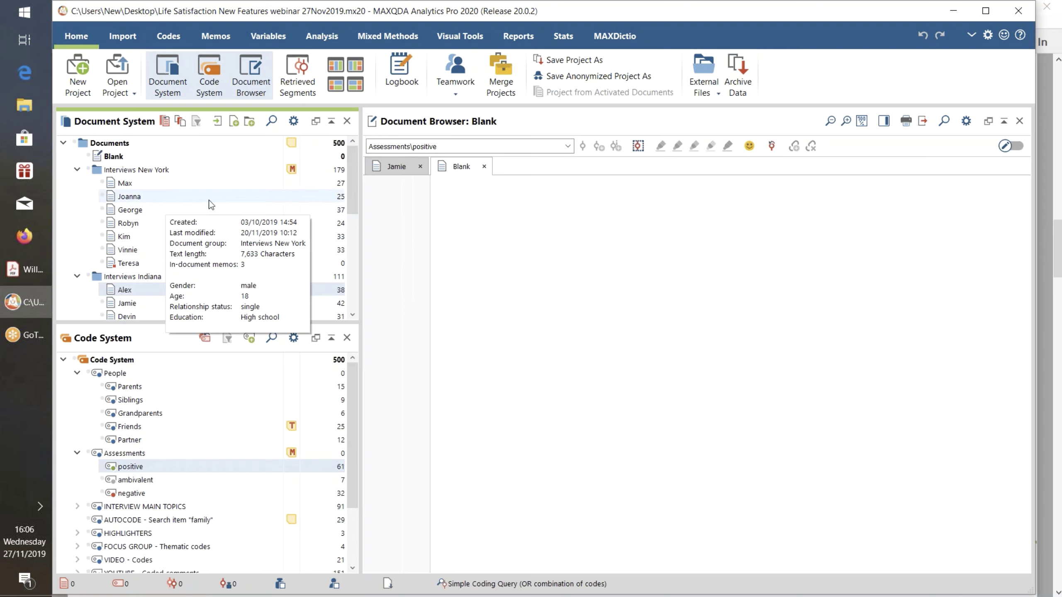
Turn on inserting new documents at the end, and view the import command available for the Interviews New York group
left_click(293, 121)
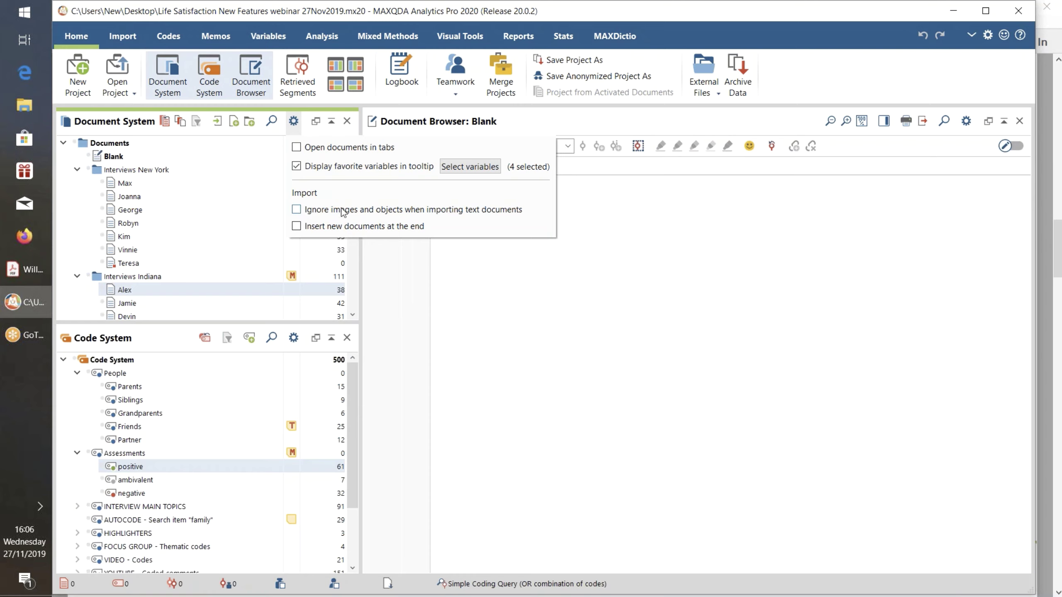
left_click(297, 227)
left_click(252, 211)
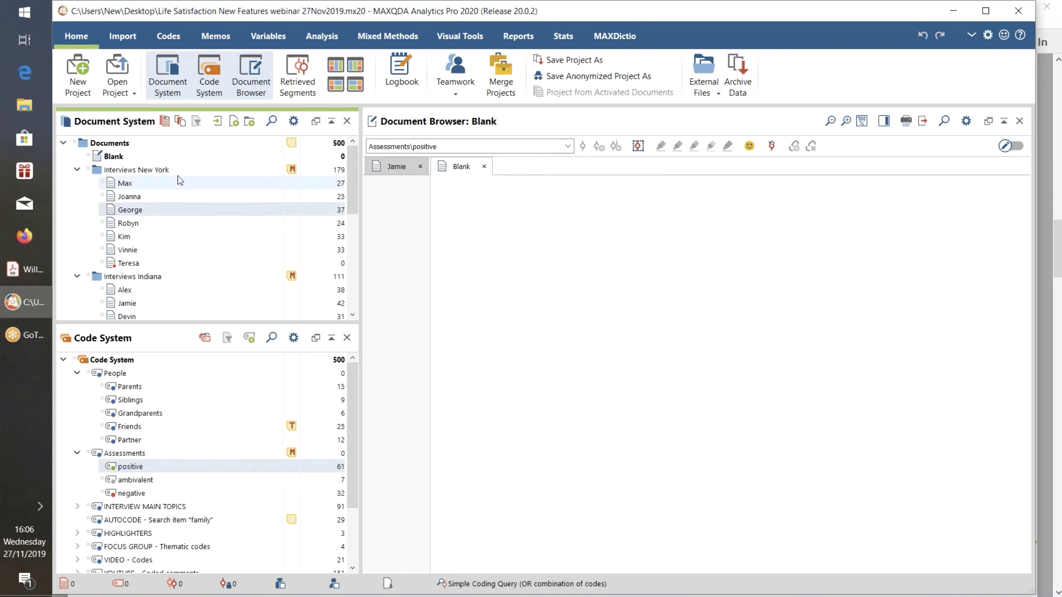
right_click(159, 170)
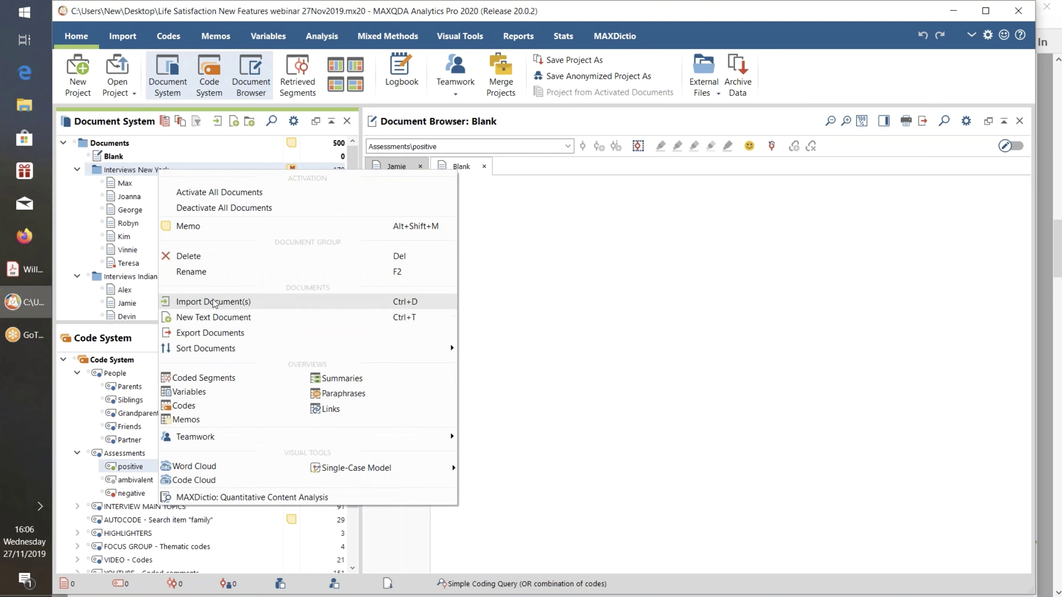
key("Escape")
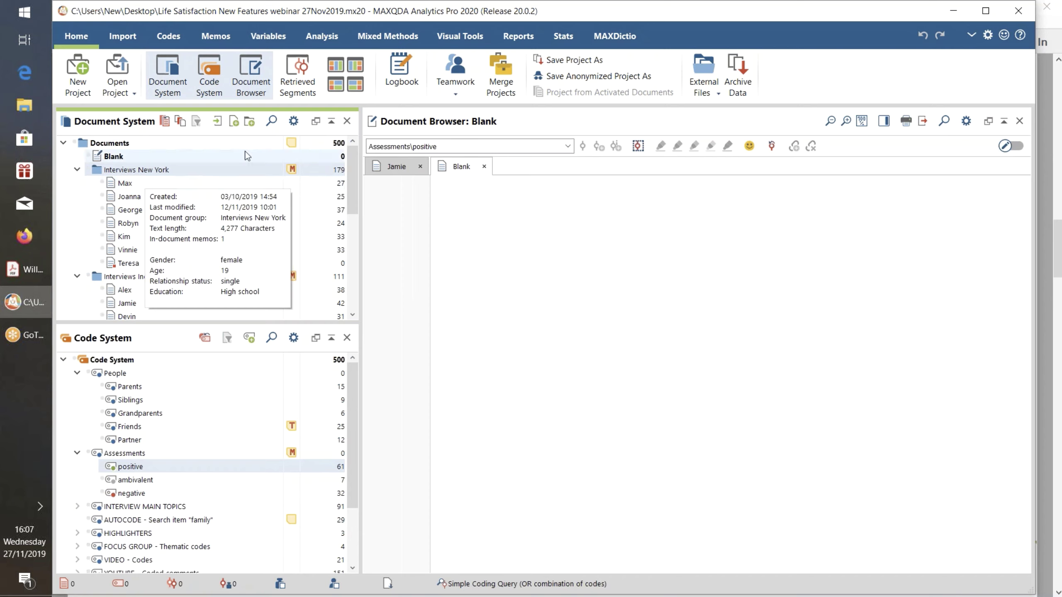
left_click(293, 122)
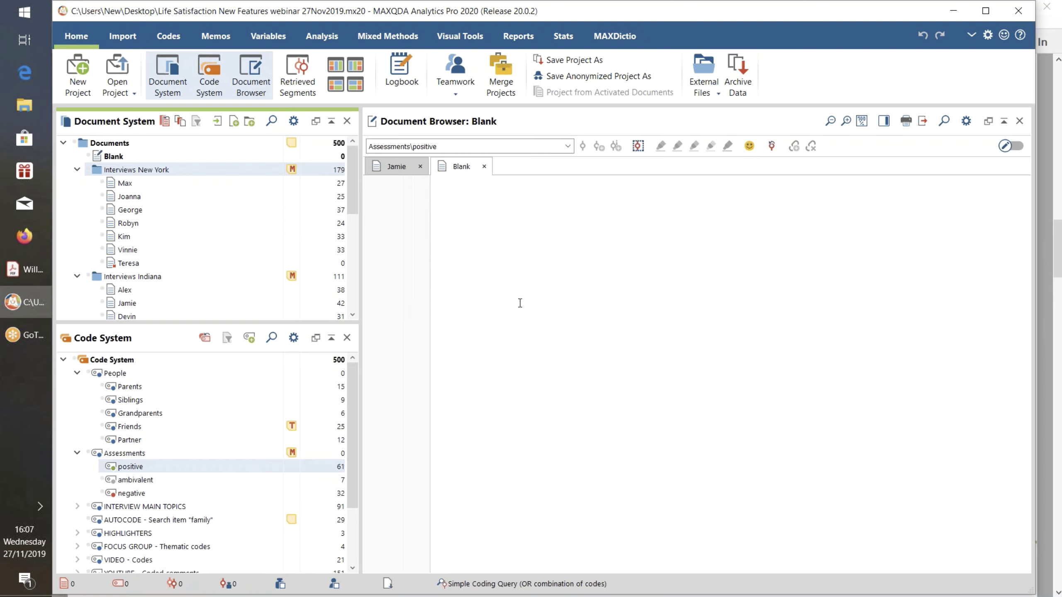
Set the display frequency in the Code System to Documents and compare the code counts with the document list
left_click(294, 338)
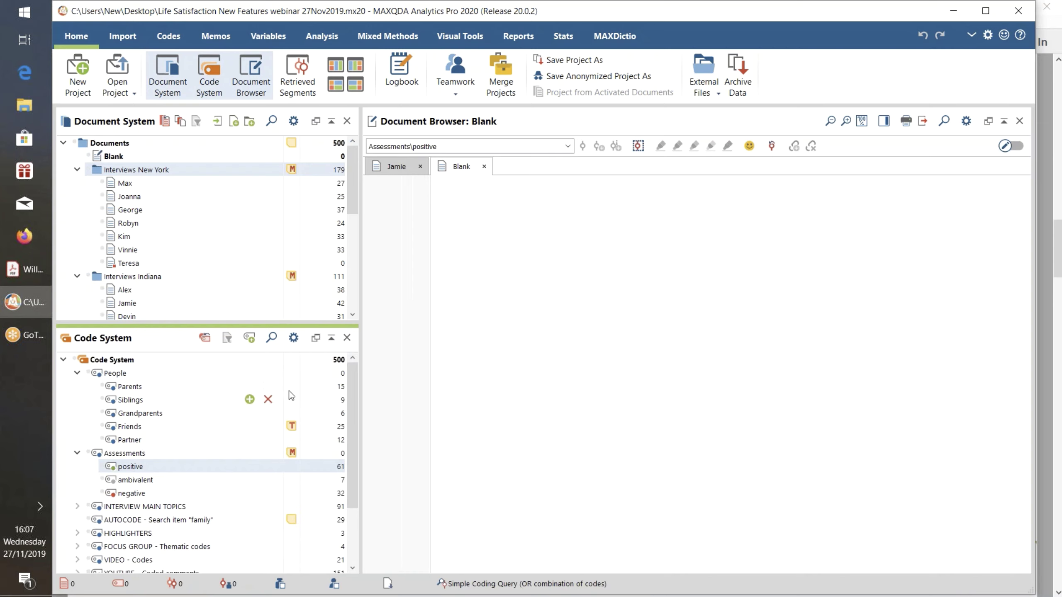
left_click(290, 387)
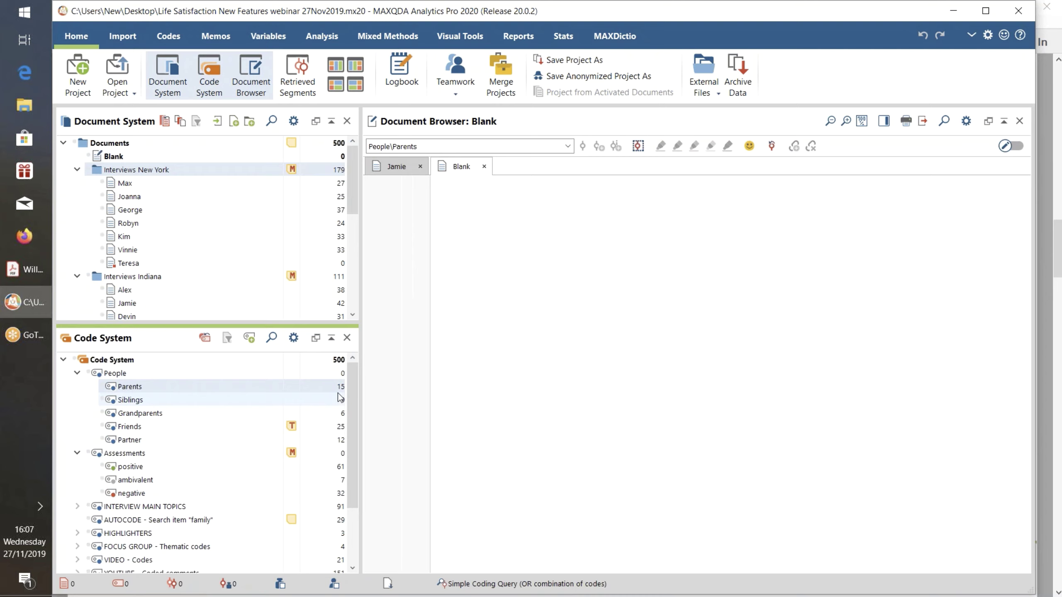
left_click(294, 339)
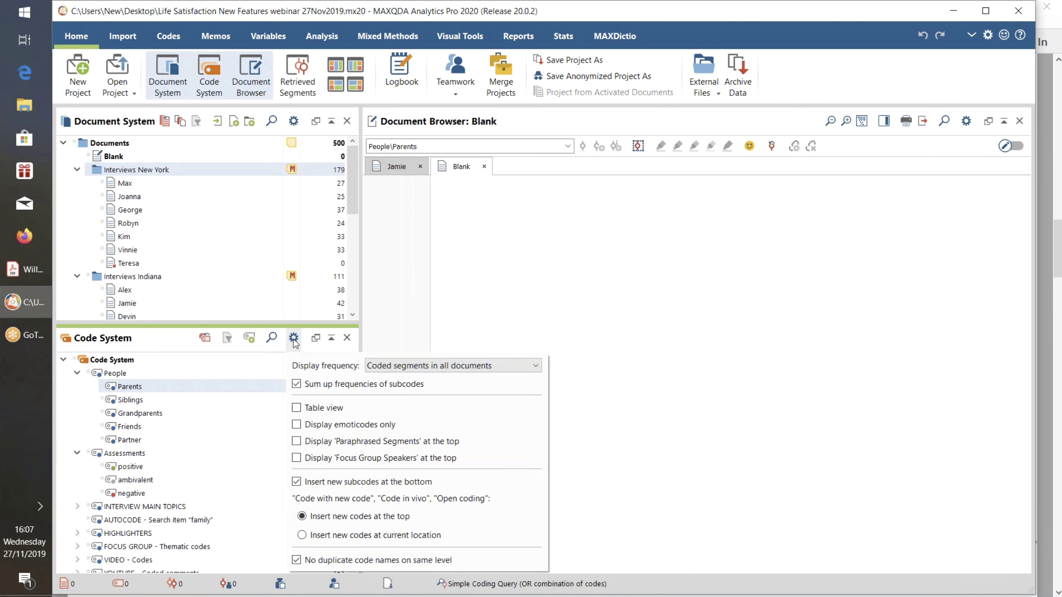
left_click(537, 366)
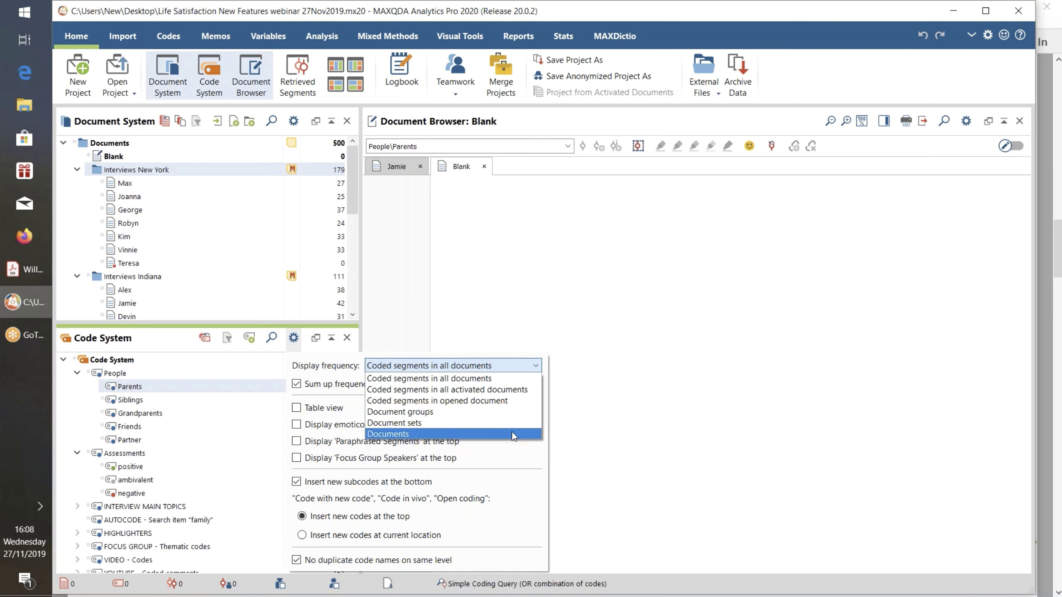
left_click(511, 434)
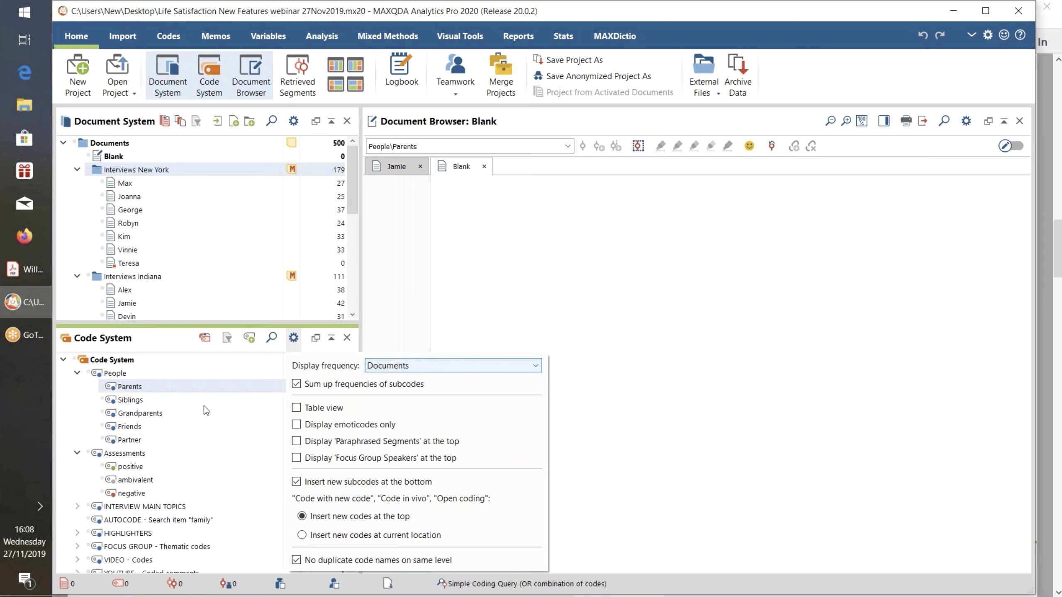
left_click(217, 408)
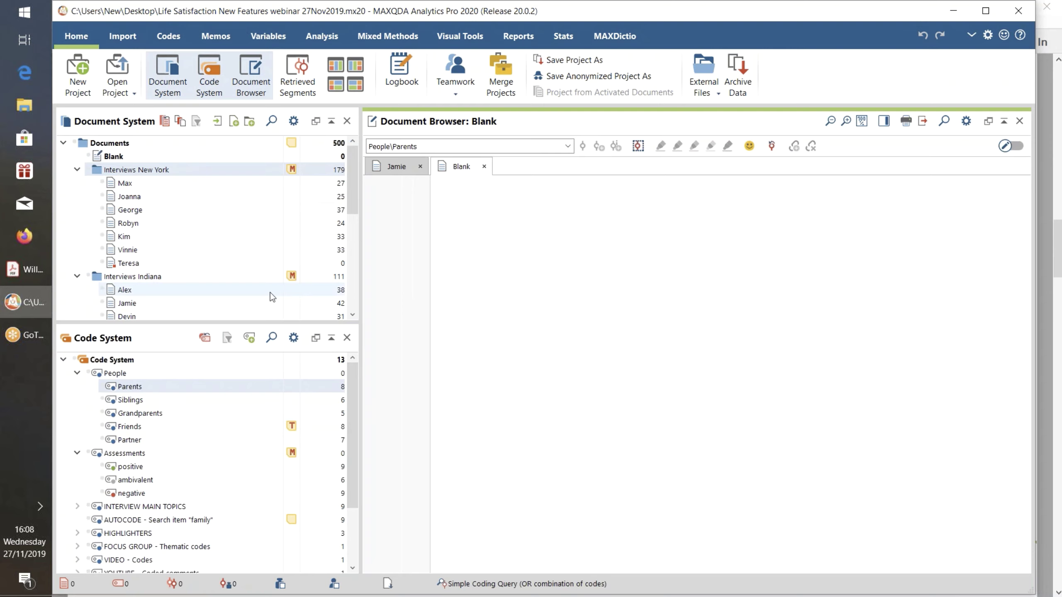
mouse_move(245, 413)
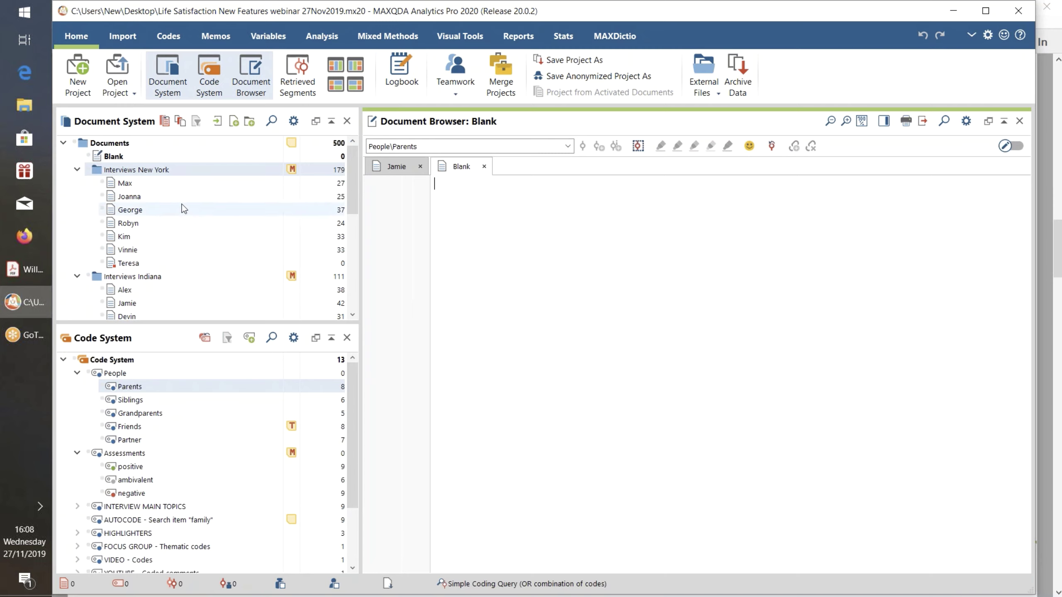
scroll(186, 201, "down", 1)
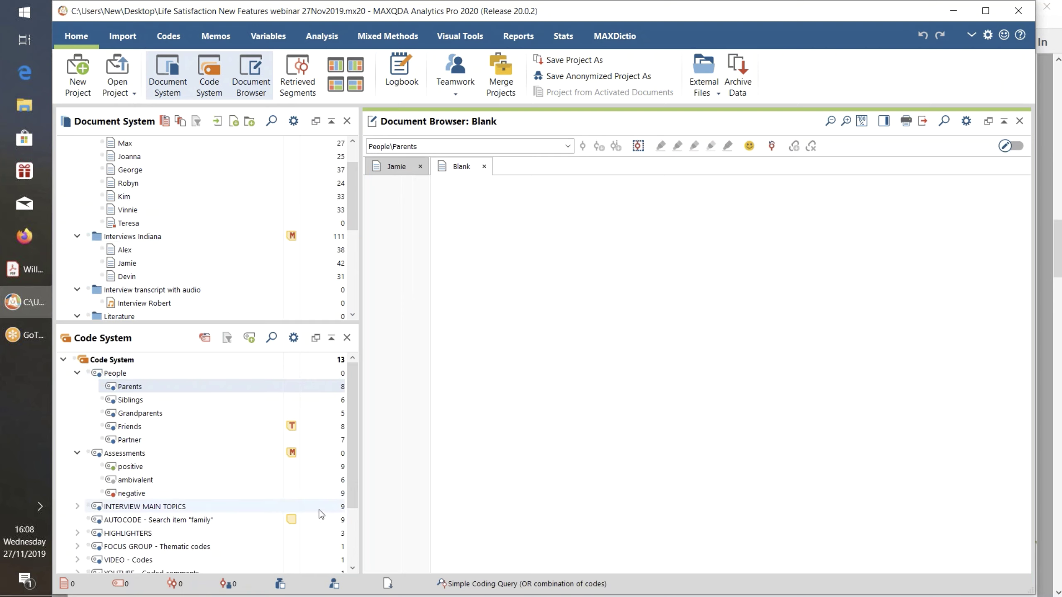
Set the Code System's display frequency back to Coded segments in all documents
left_click(294, 337)
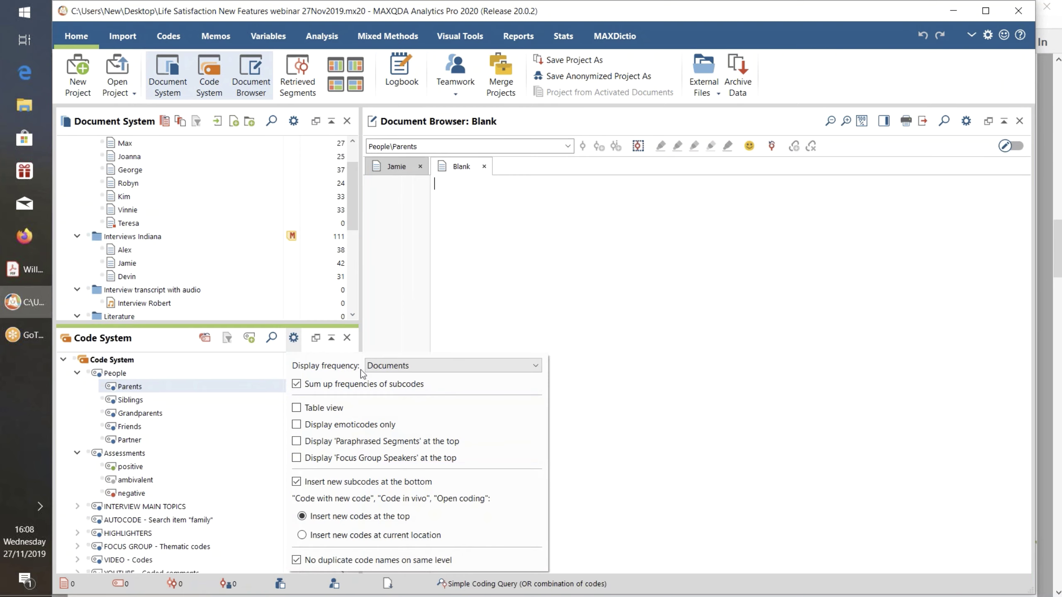
left_click(535, 364)
left_click(517, 377)
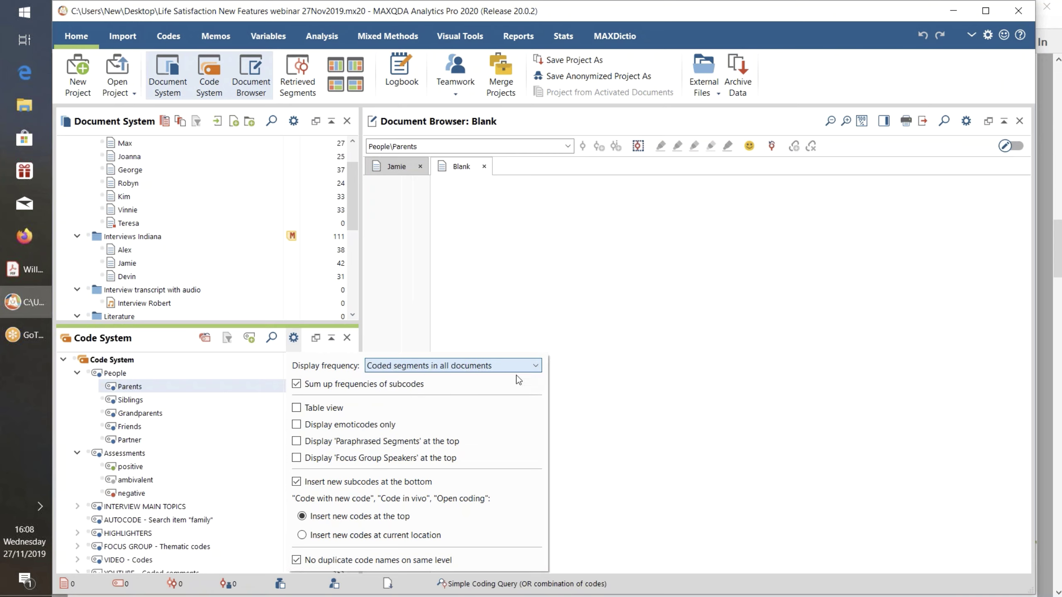
left_click(649, 385)
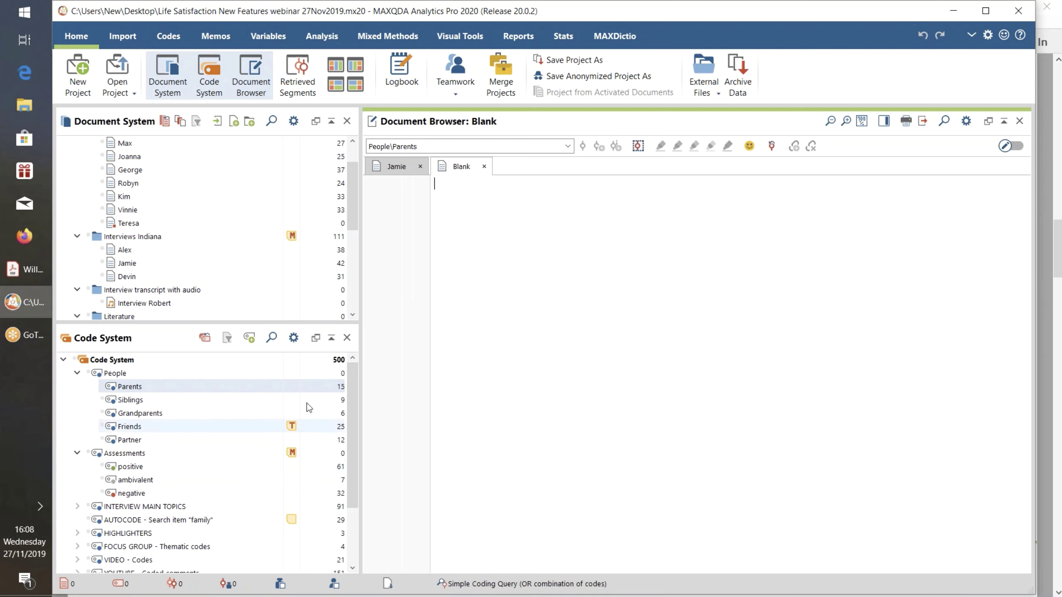
Examine the Code System's display options and its Focus Group Speakers and Paraphrased Segments entries at the end of the code tree
left_click(294, 337)
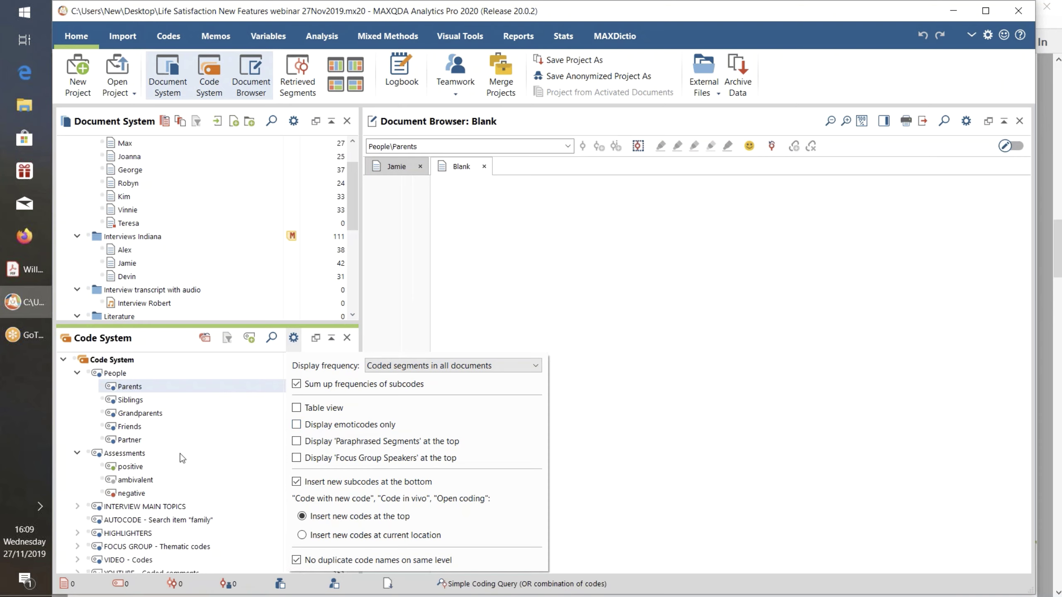
left_click(572, 450)
scroll(160, 538, "down", 2)
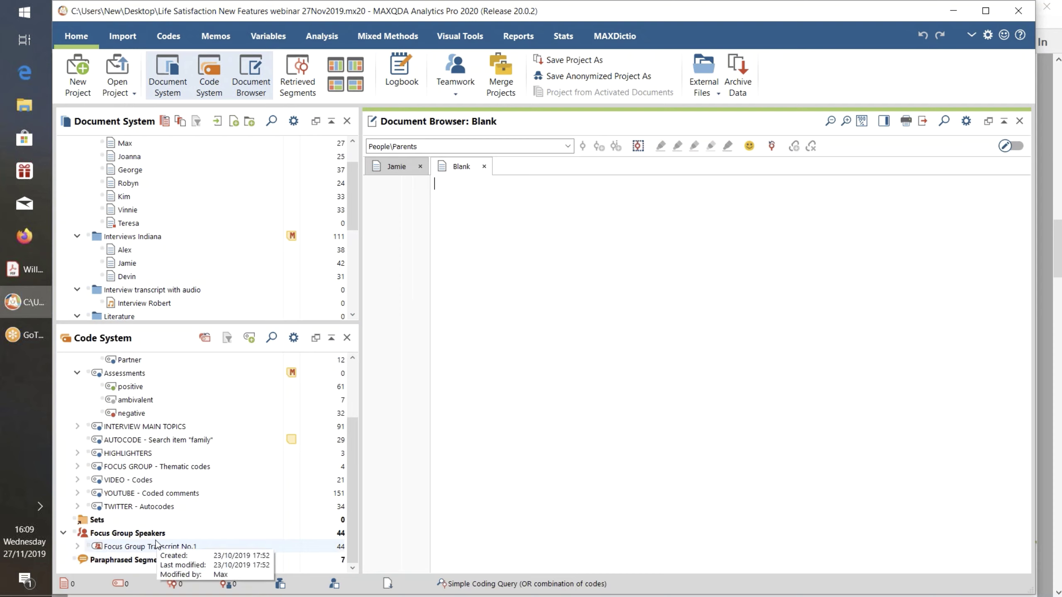
left_click(294, 339)
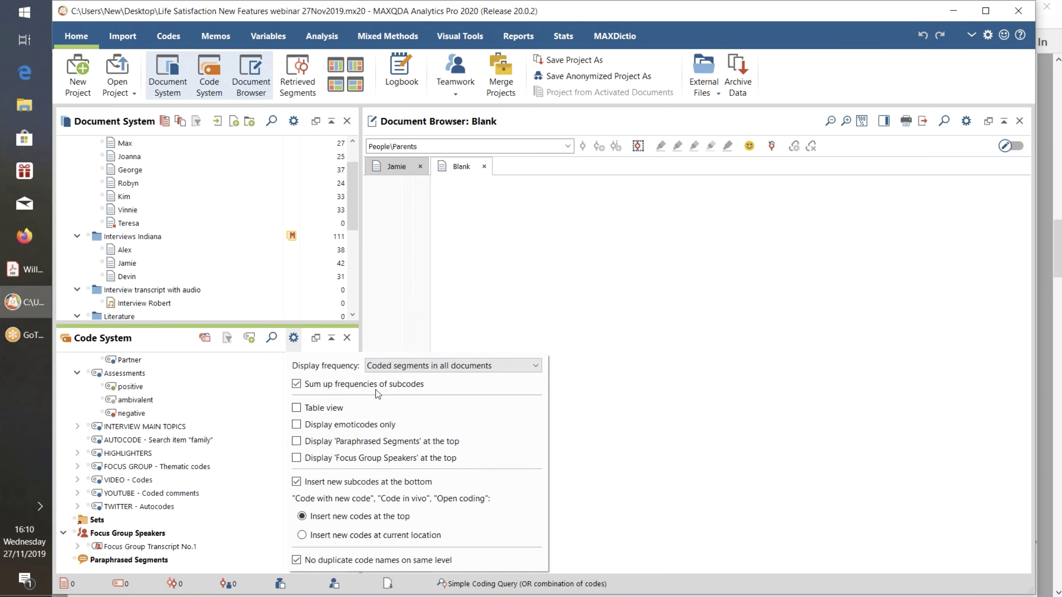
left_click(658, 419)
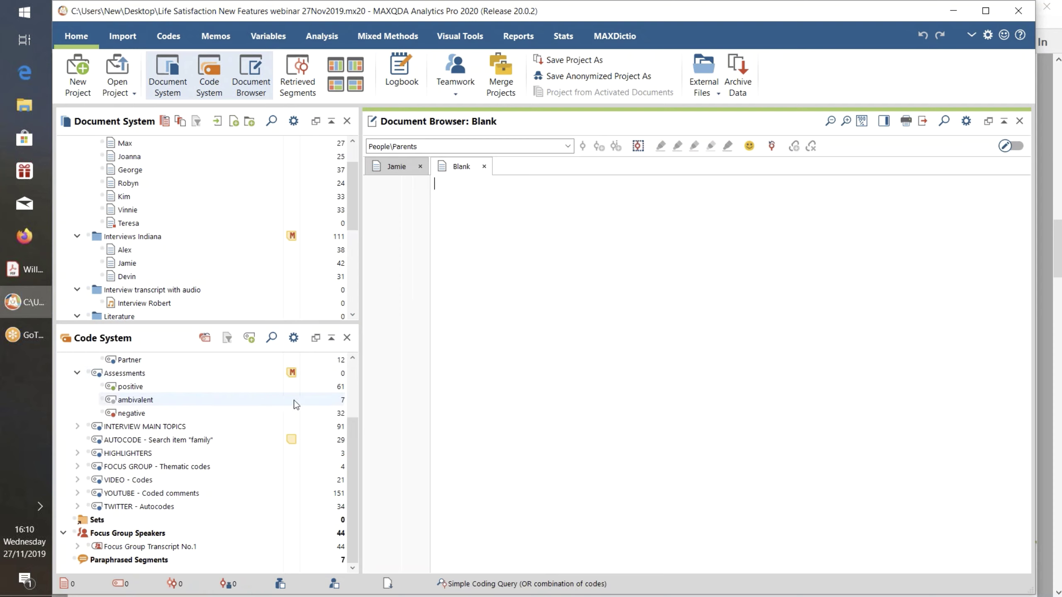
Collapse the Assessments code to check its summed frequency and expand it to show its subcodes
left_click(77, 373)
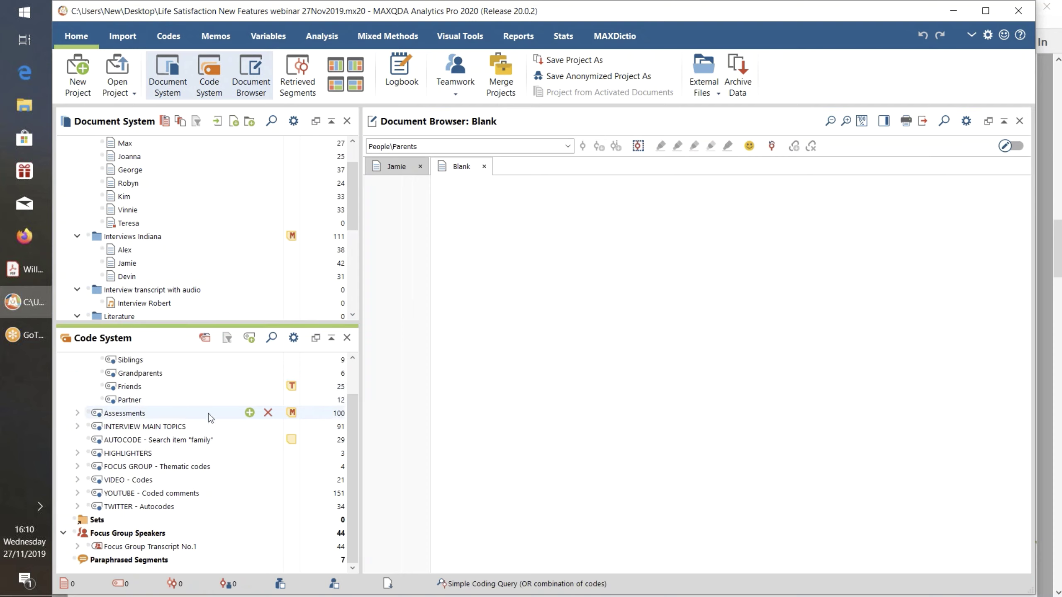
mouse_move(158, 417)
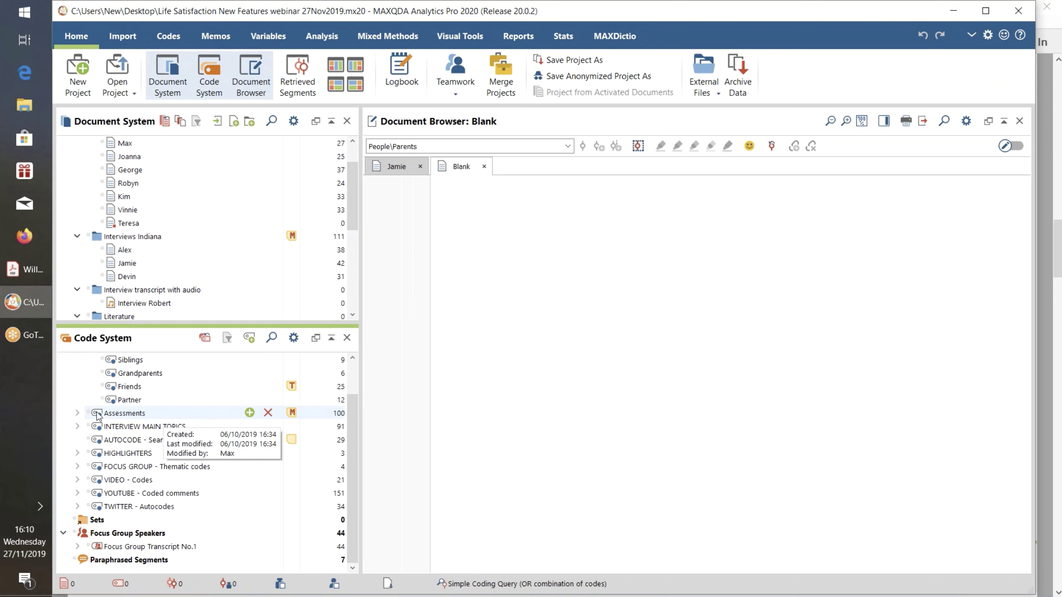
left_click(76, 413)
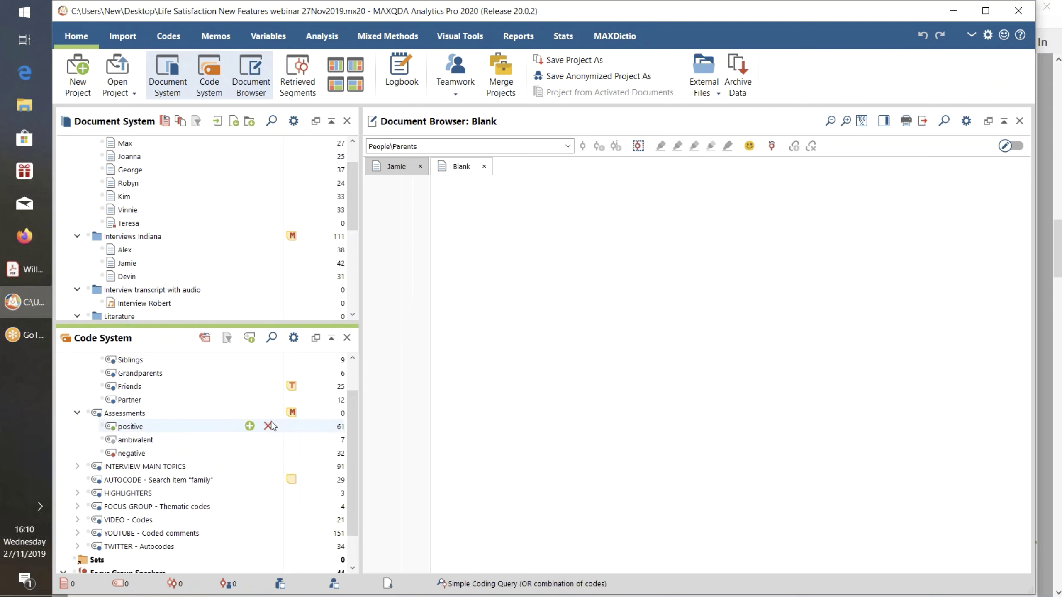
Compare the Assessments frequency collapsed and expanded with summing up of subcode frequencies turned off, and turn the option back on
left_click(294, 338)
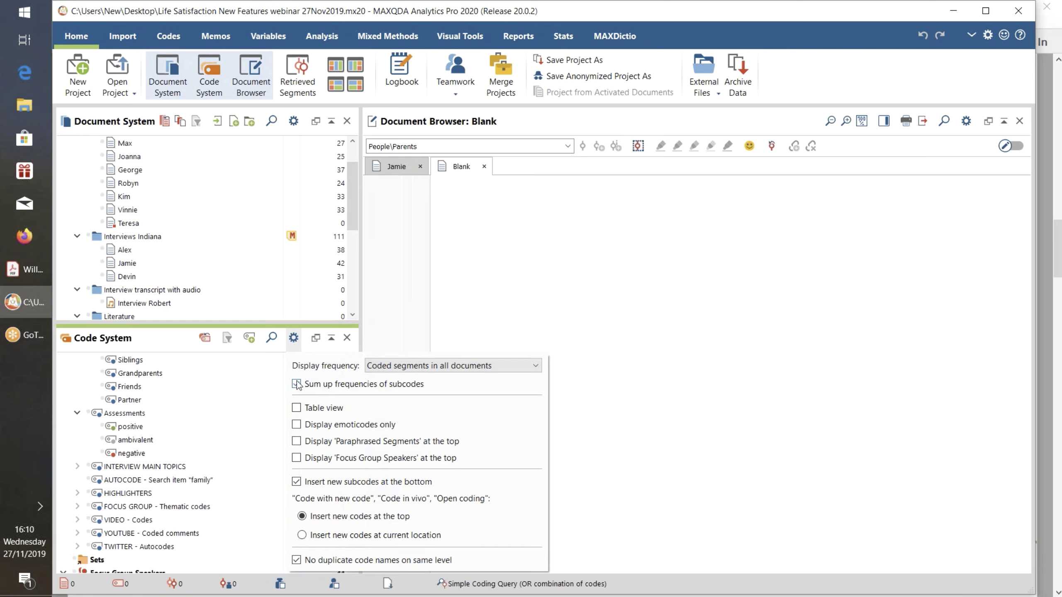
left_click(599, 439)
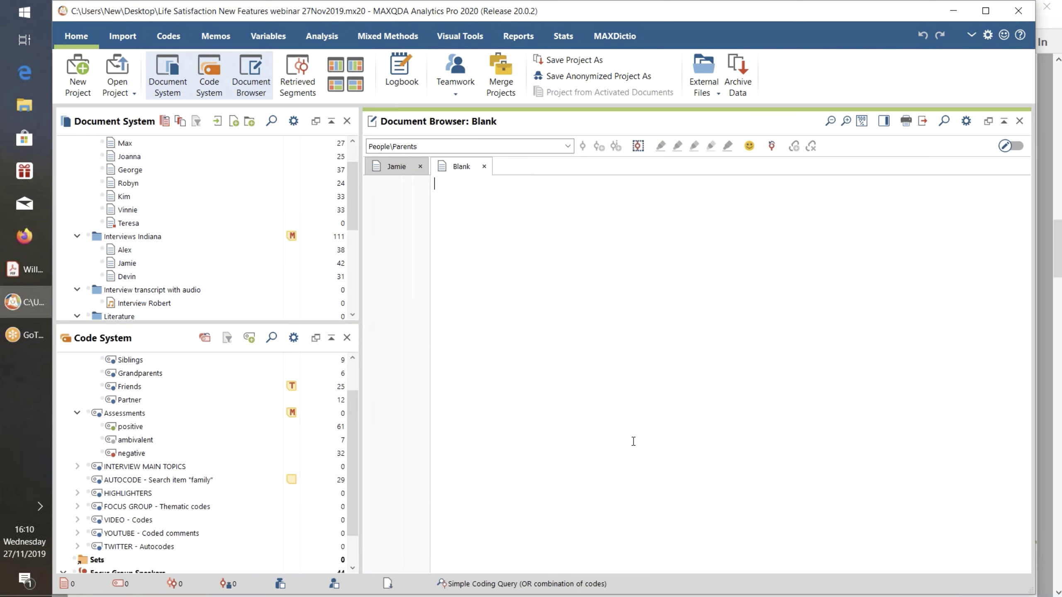
left_click(77, 414)
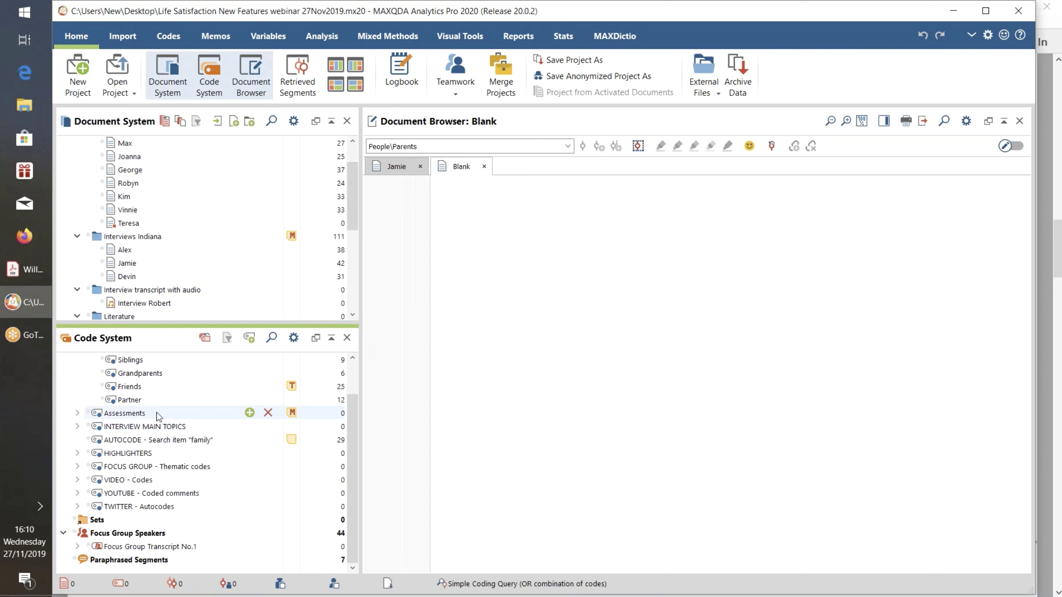
left_click(77, 413)
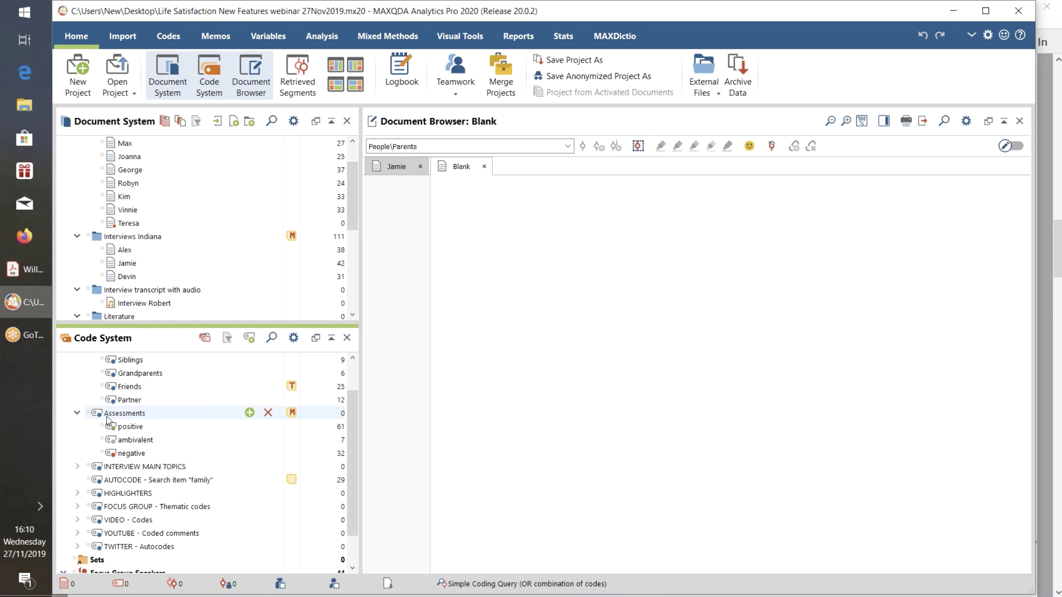
left_click(293, 337)
left_click(296, 384)
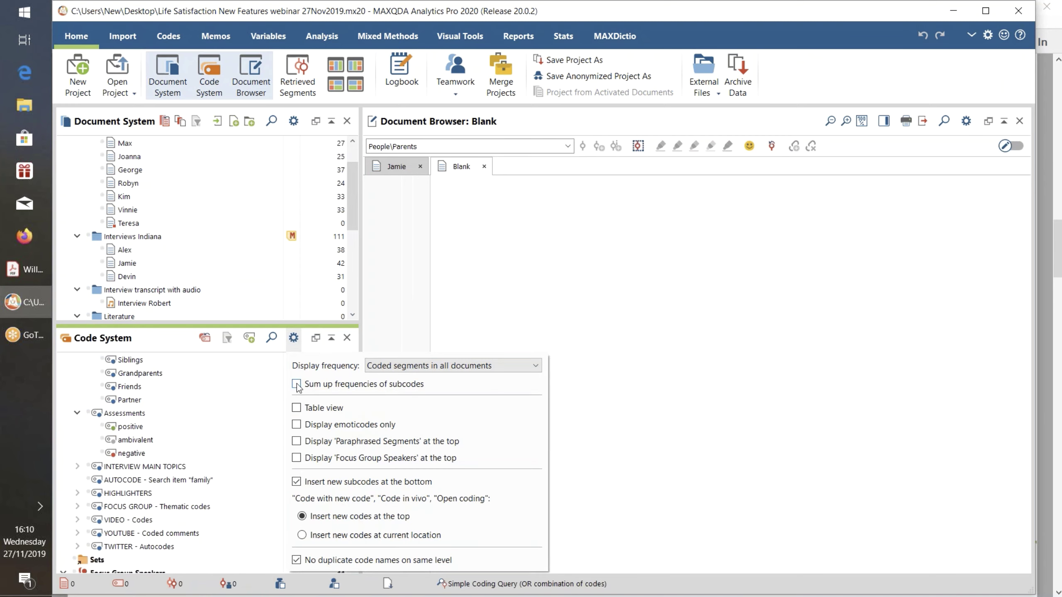
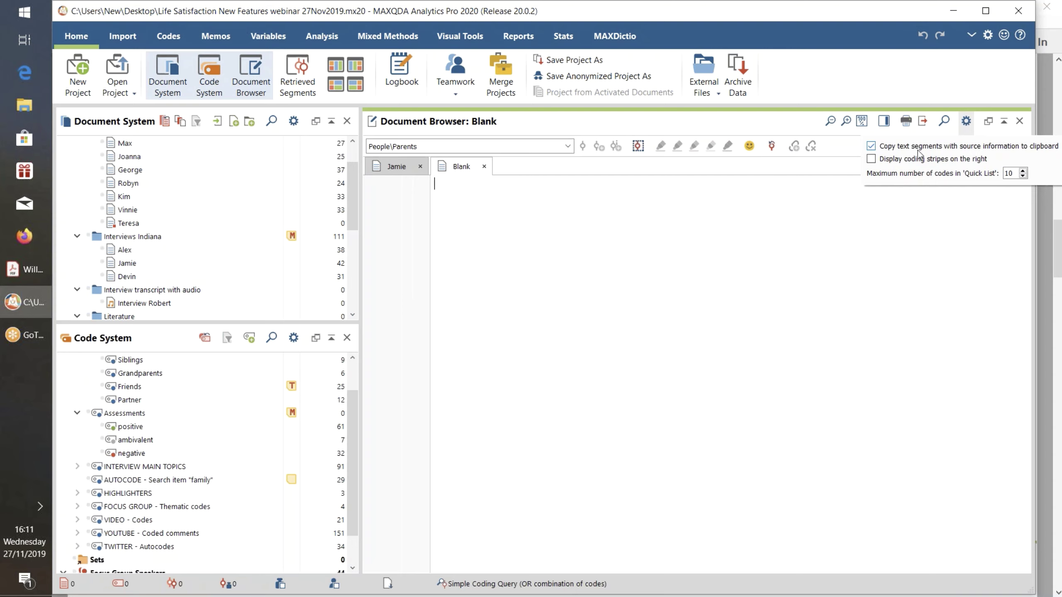
Toggle the Document Browser setting for copying text segments with source information off and back on
left_click(871, 146)
left_click(872, 146)
Switch to the open interview document and try displaying its coding stripes on the right, restoring the setting
left_click(393, 166)
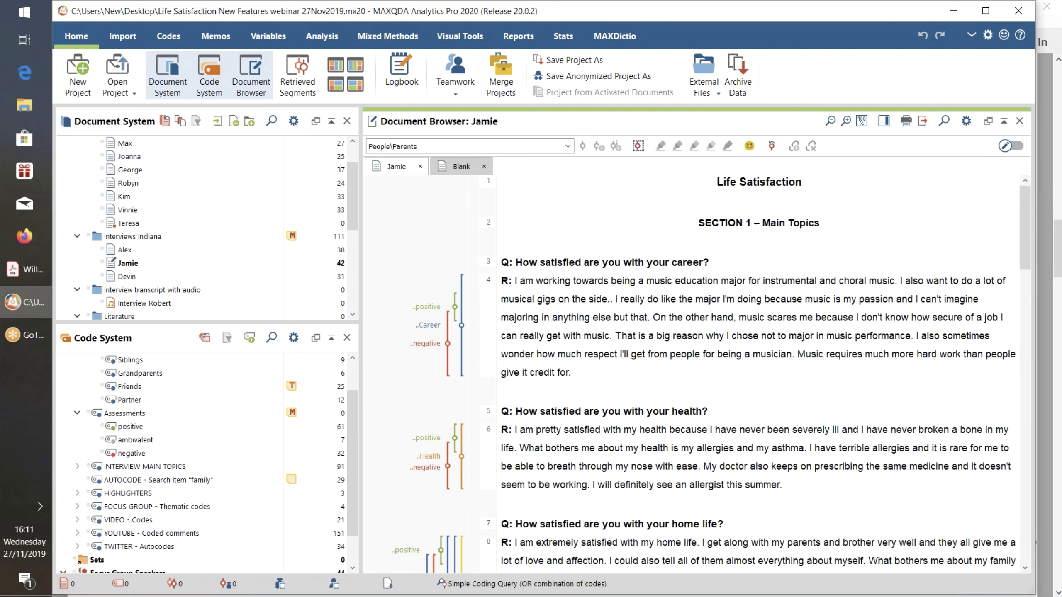
left_click(969, 124)
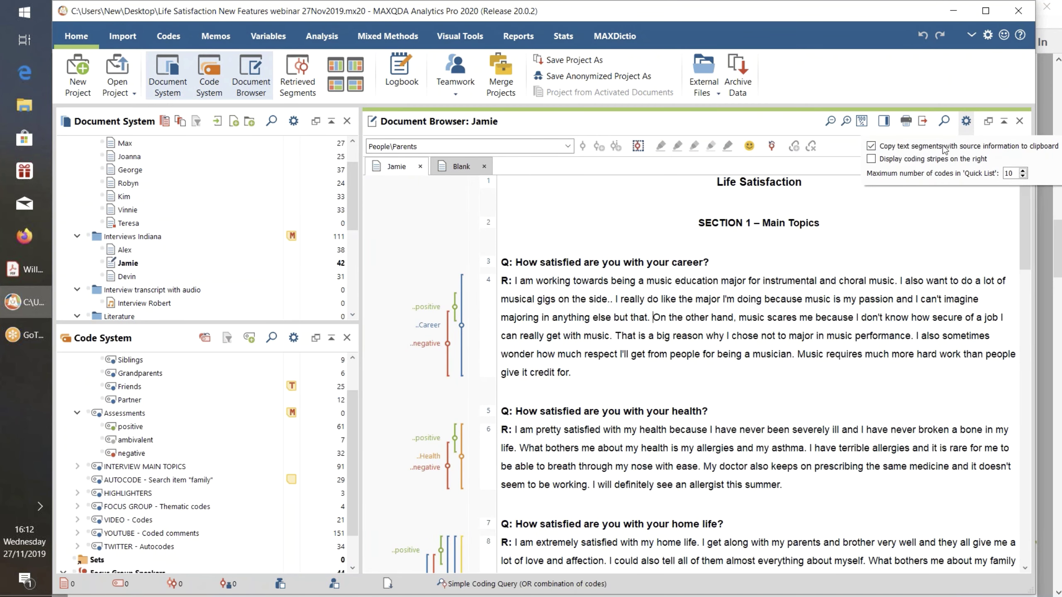
left_click(871, 159)
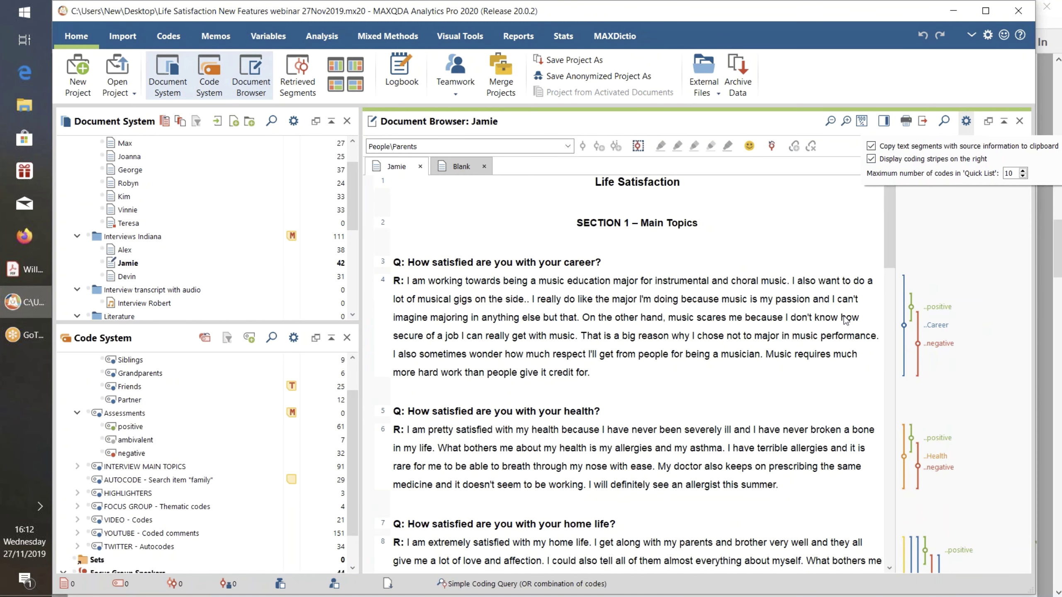
left_click(871, 159)
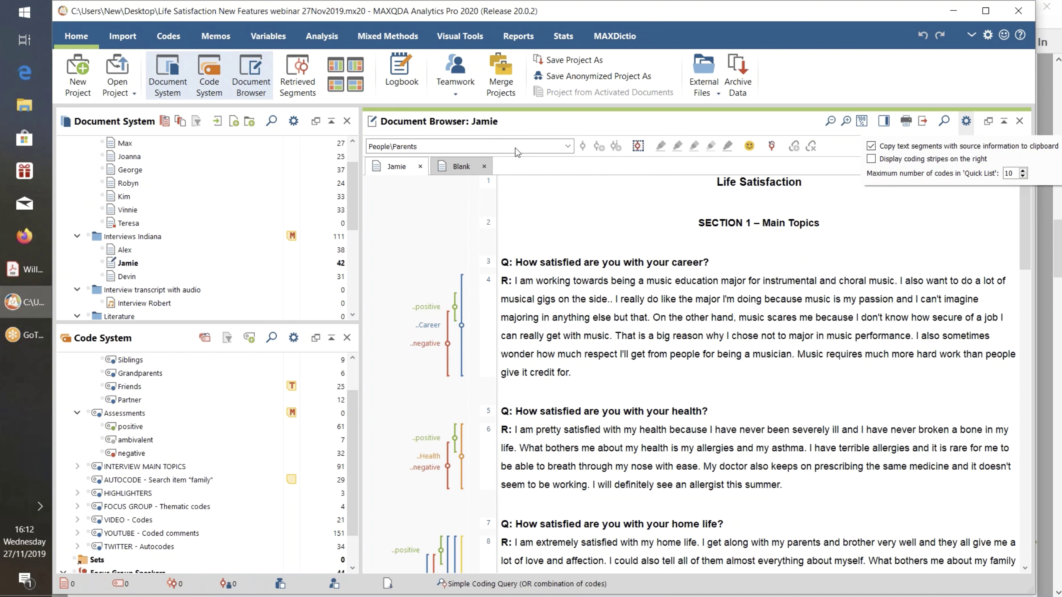
View the Quick List of recently used codes and the Document Browser setting for its maximum number of codes
left_click(567, 146)
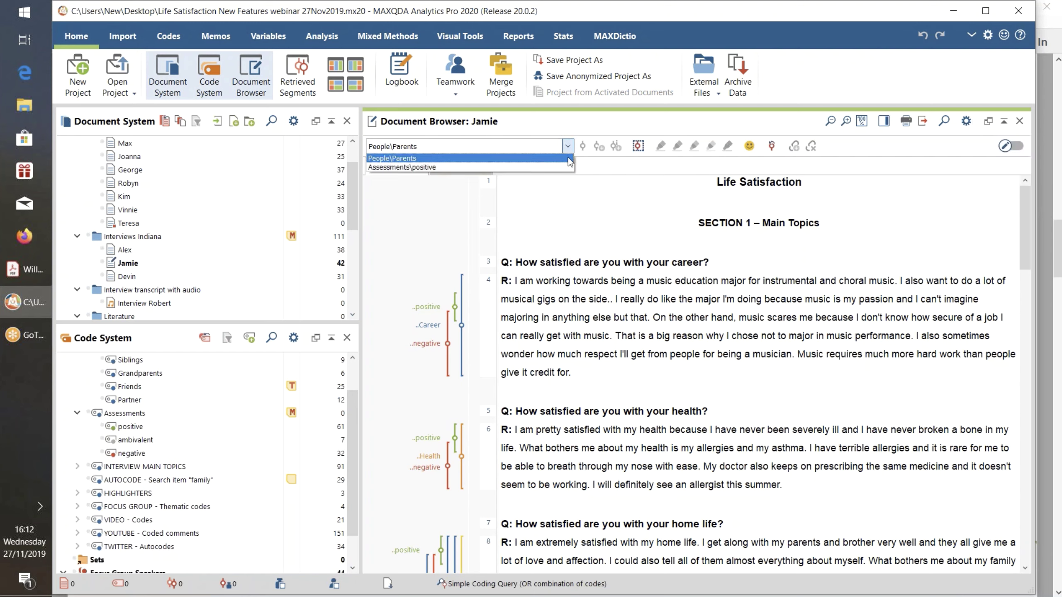
left_click(620, 221)
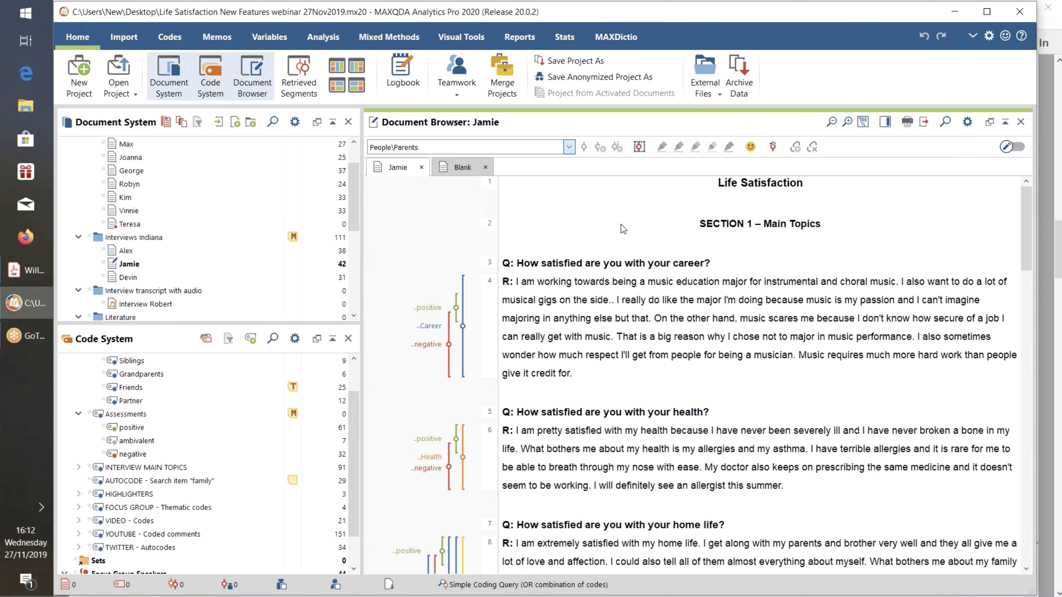
left_click(967, 122)
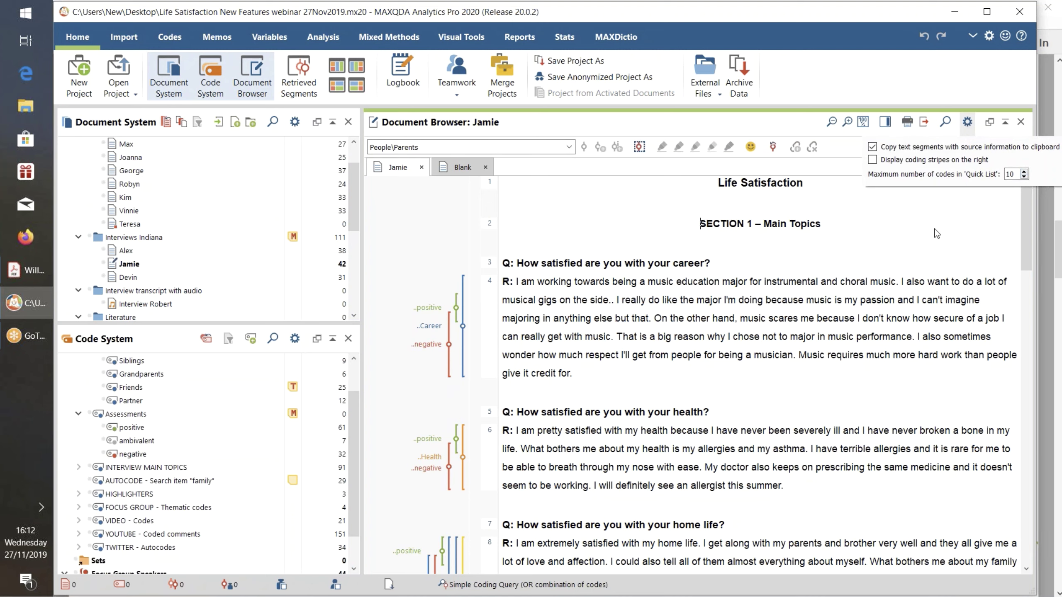
left_click(927, 248)
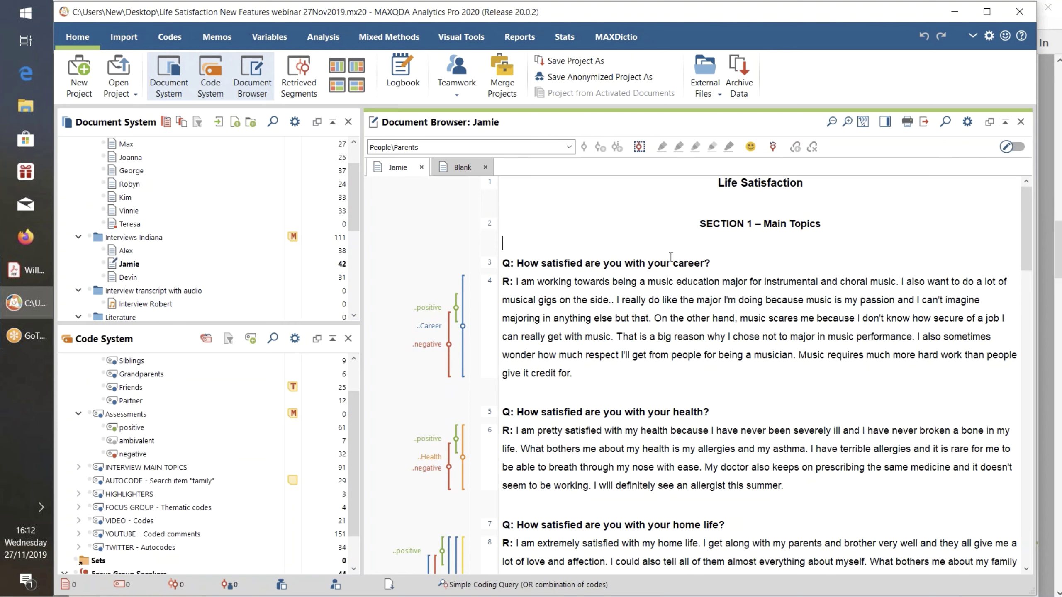
Show and enlarge the Retrieved Segments window, examine its ordering, weight and view options, and hide the window again
left_click(297, 81)
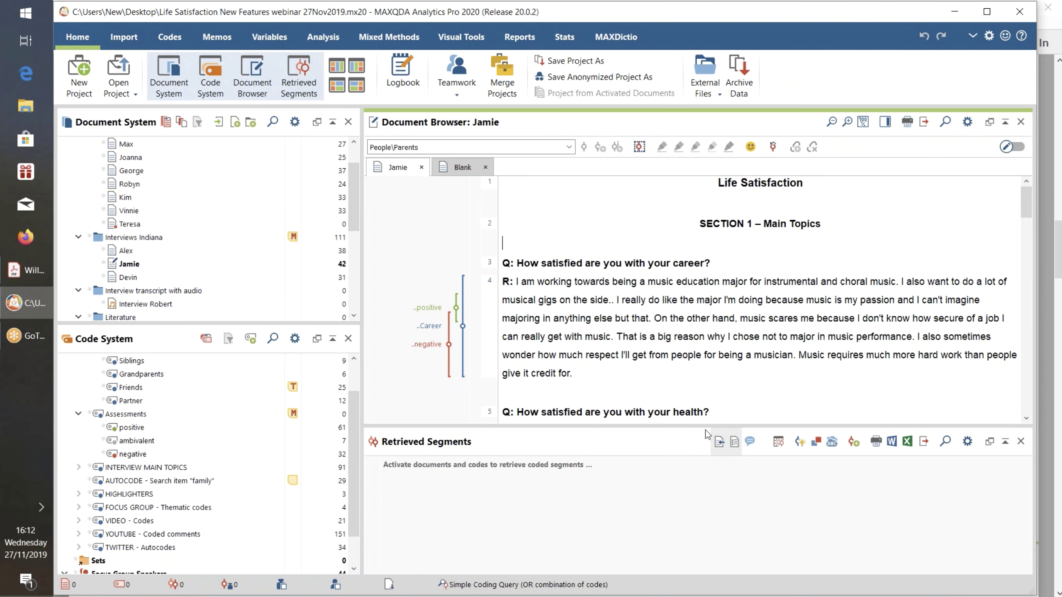
left_click_drag(717, 427, 717, 358)
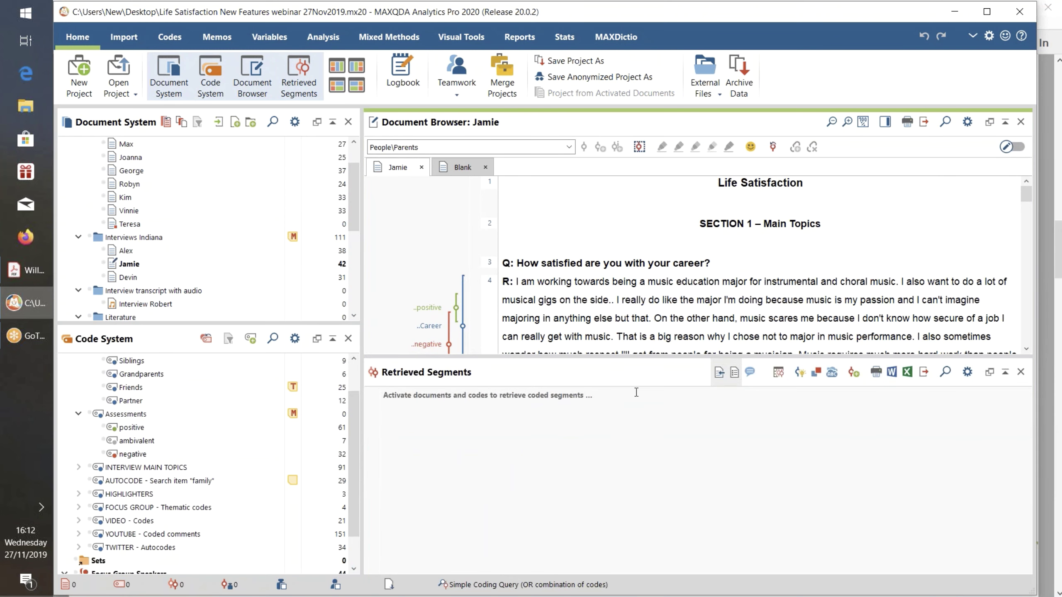
left_click(967, 373)
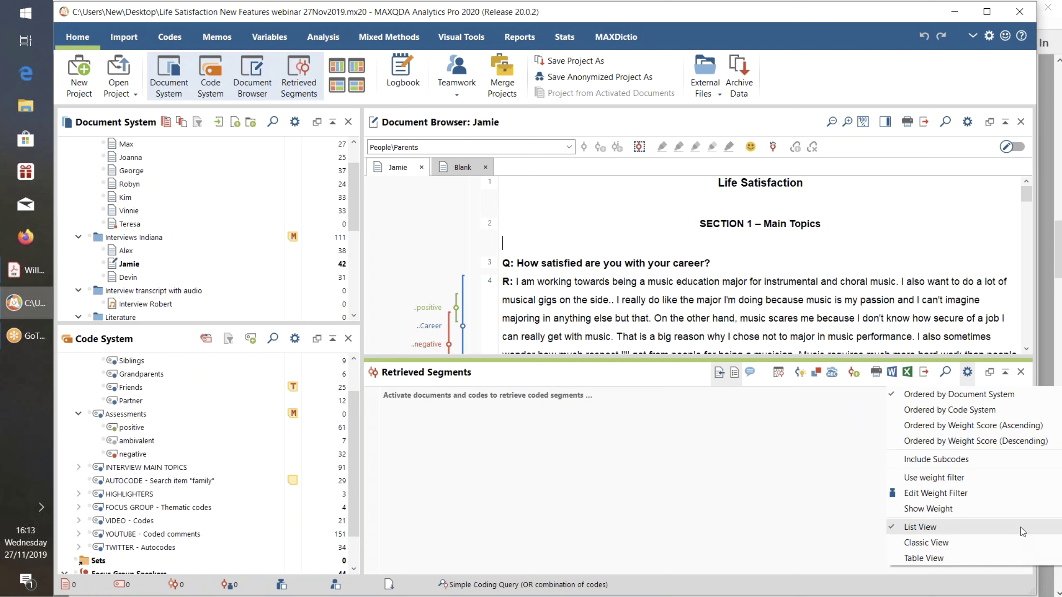
left_click(732, 442)
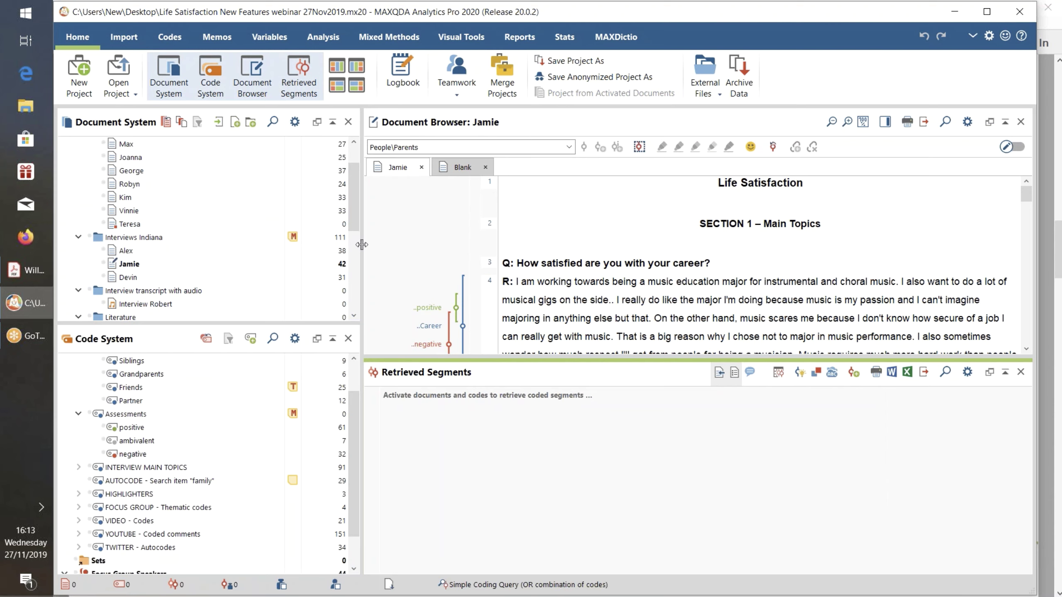
left_click(293, 68)
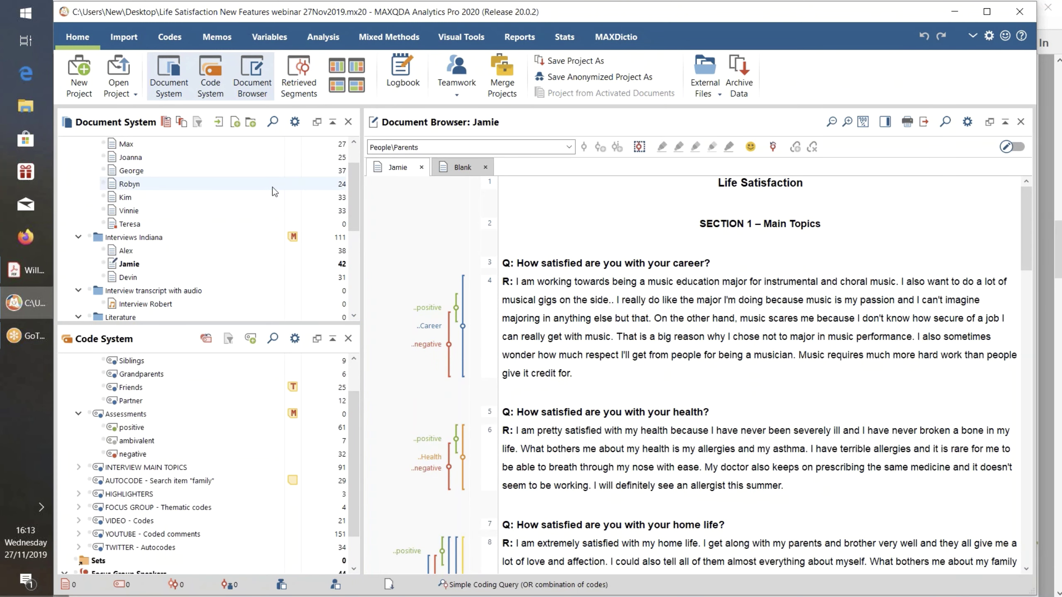
Go back to the start of the document list and switch the Document Browser to the Blank document
mouse_move(274, 192)
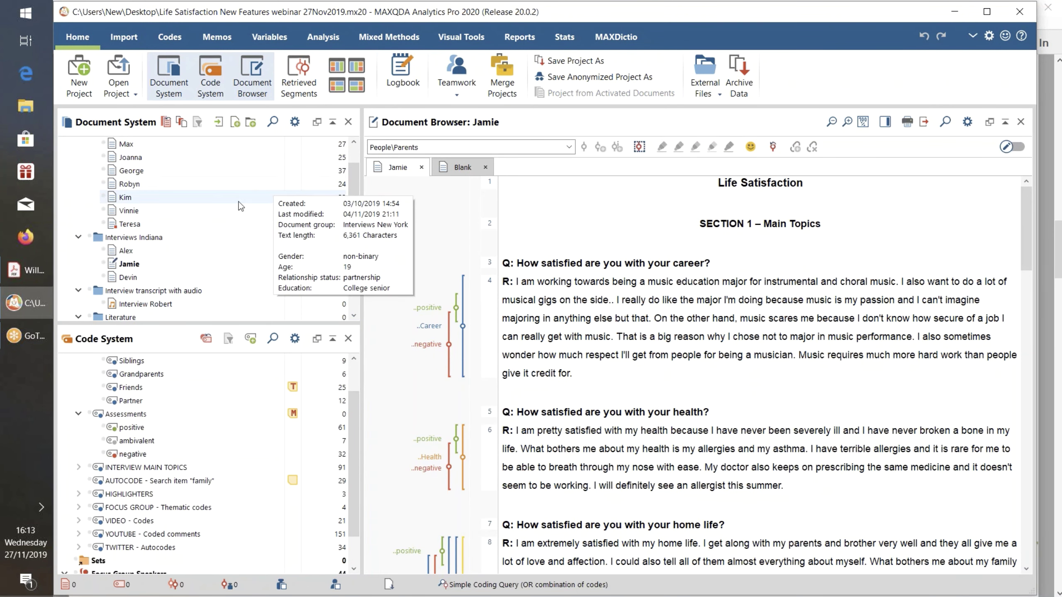
left_click_drag(350, 189, 349, 161)
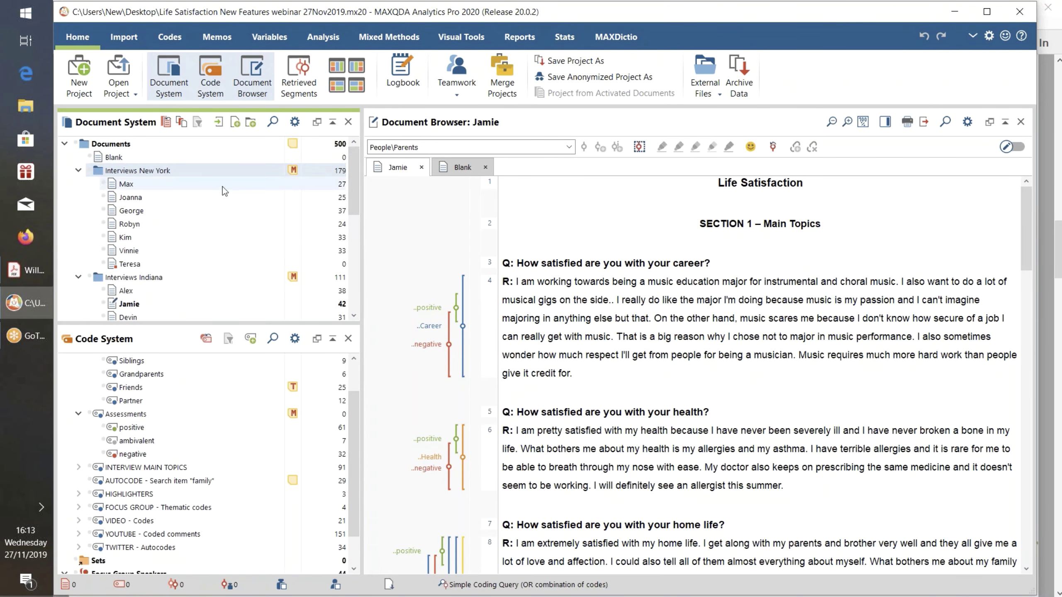
mouse_move(224, 194)
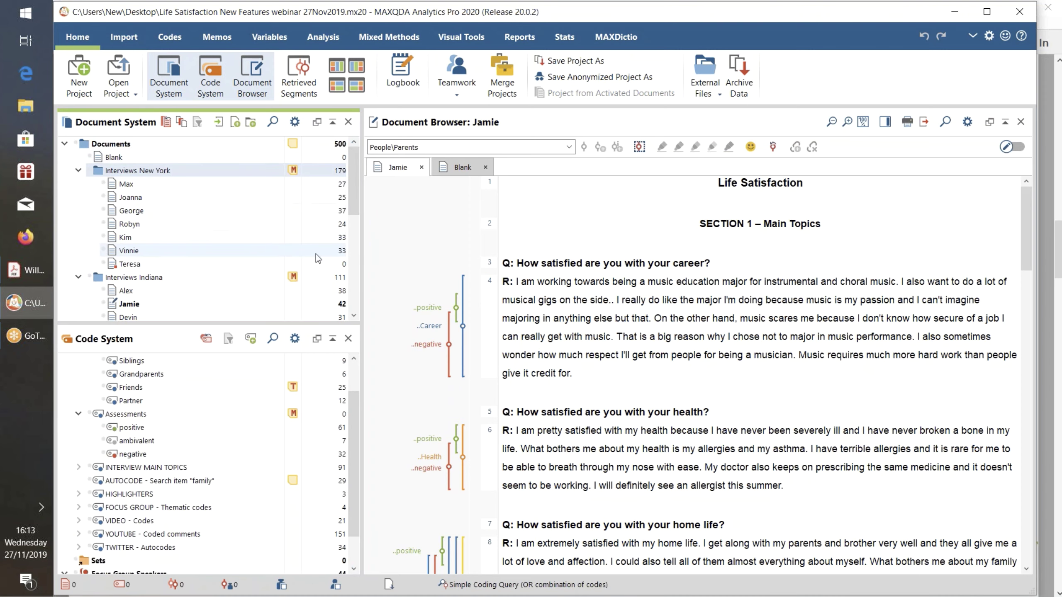
left_click(459, 168)
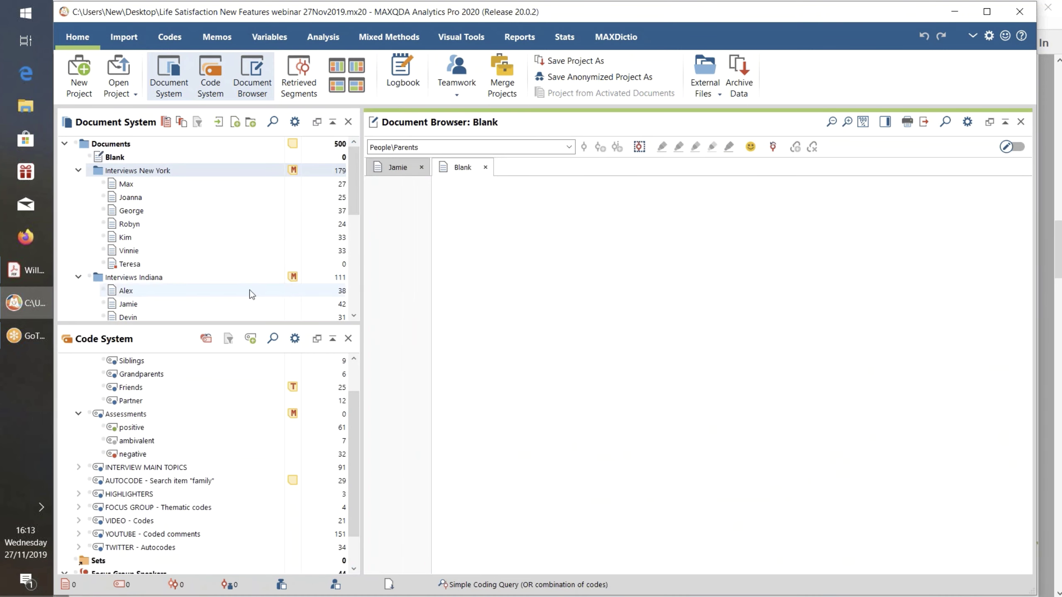
Activate the first and fourth documents in the Interviews New York group individually and reset the document activations
mouse_move(139, 211)
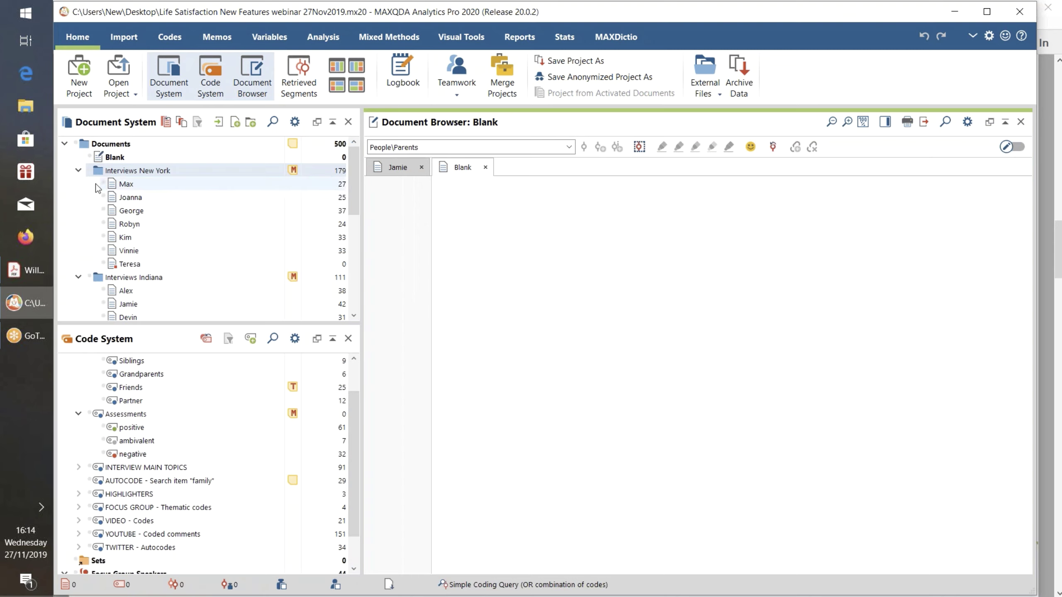
mouse_move(105, 187)
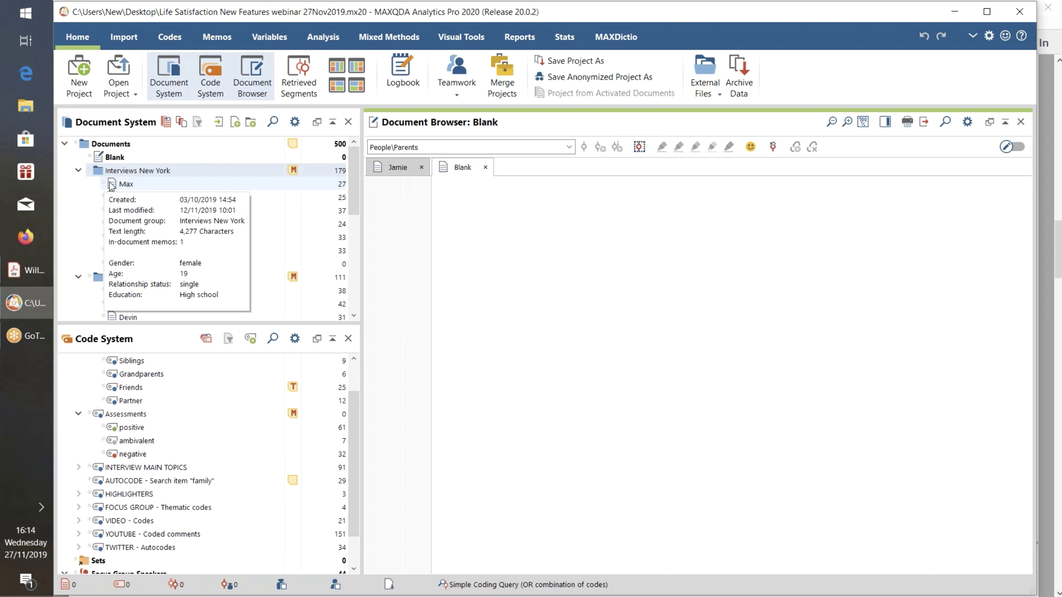
left_click(112, 186, "ctrl")
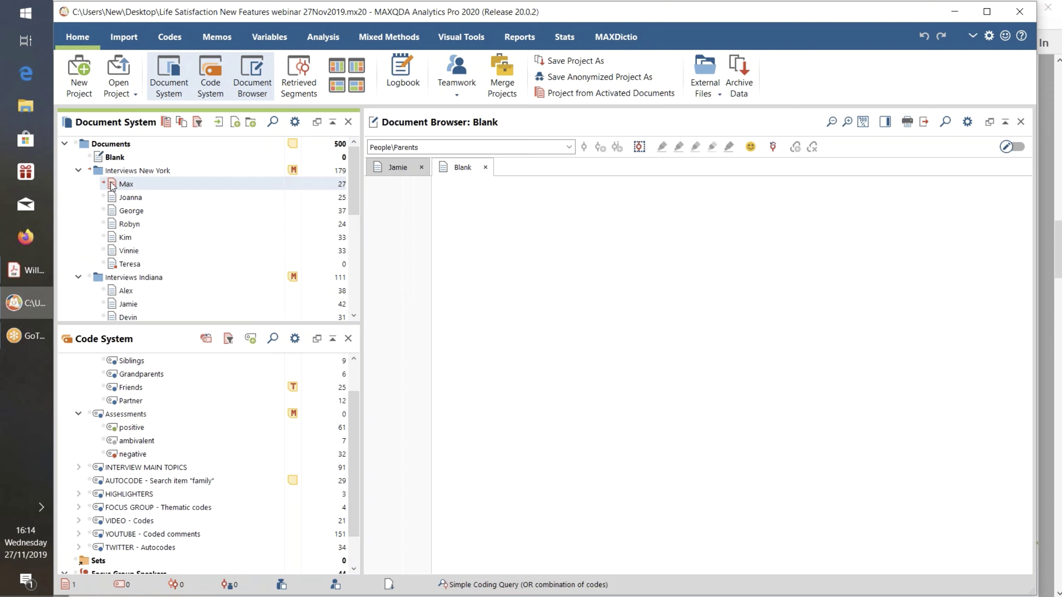
left_click(342, 226, "ctrl")
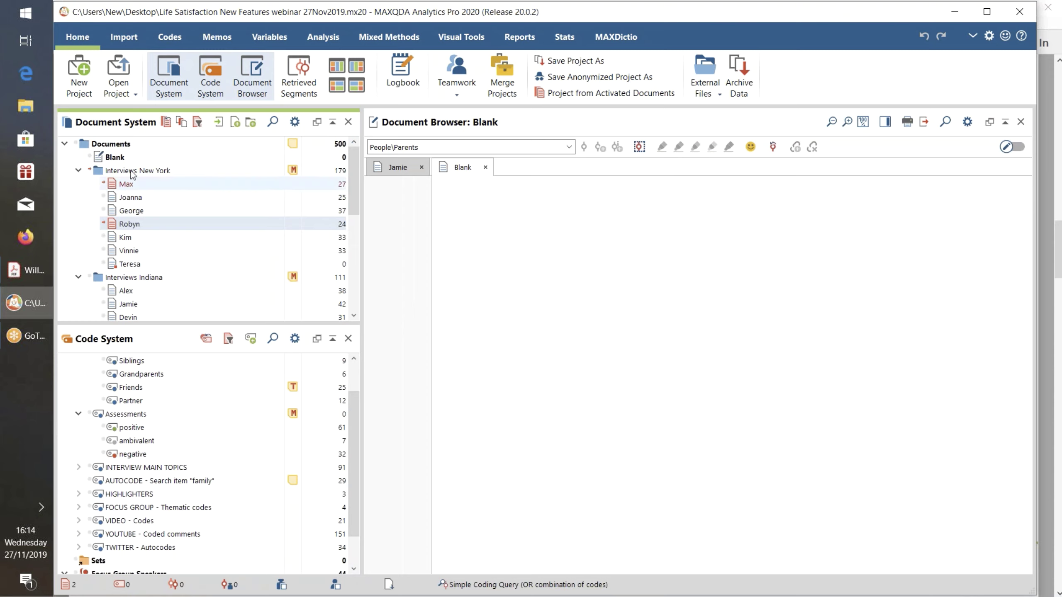
left_click(166, 126)
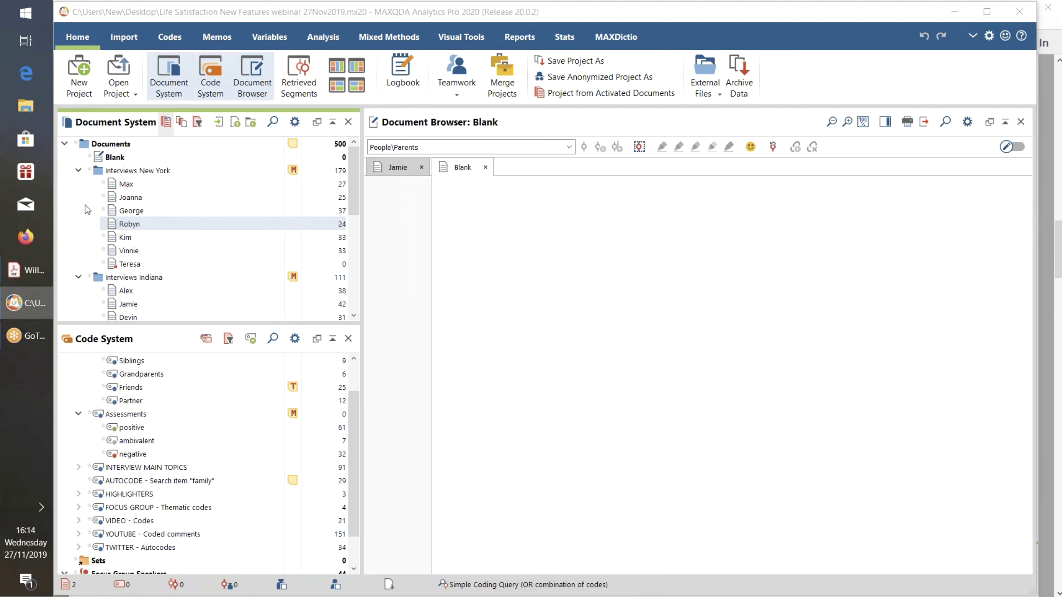
Activate the entire Interviews New York and Interviews Indiana groups and reset the document activations
left_click(98, 171, "ctrl")
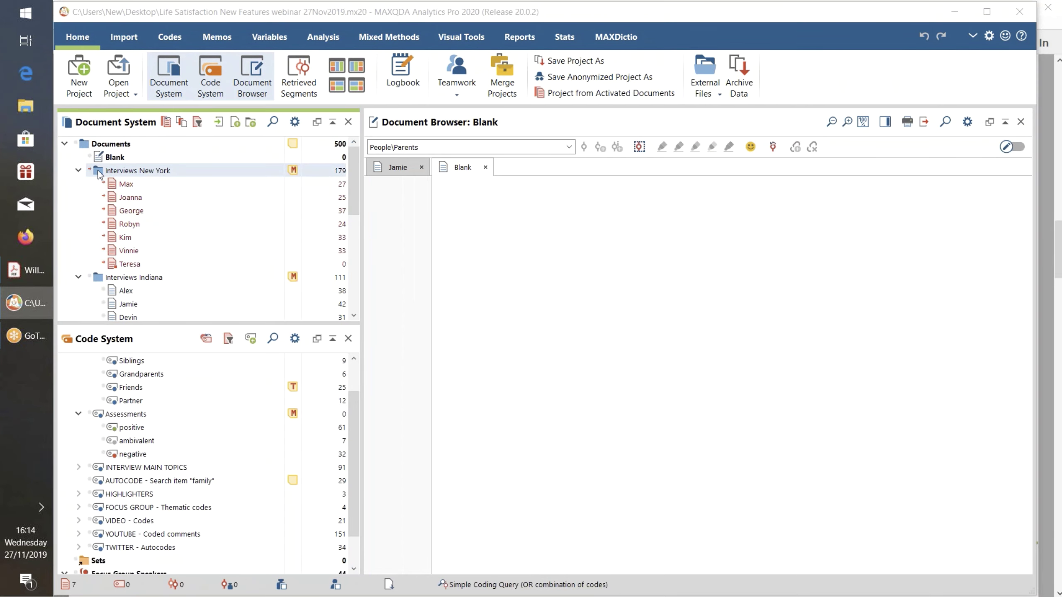
left_click(342, 279, "ctrl")
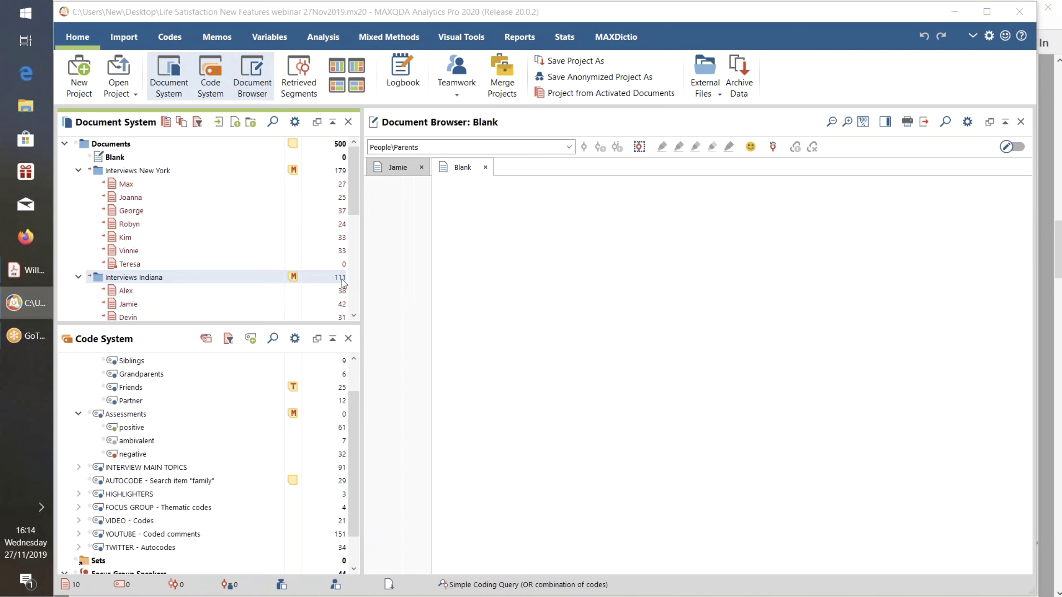
left_click(165, 122)
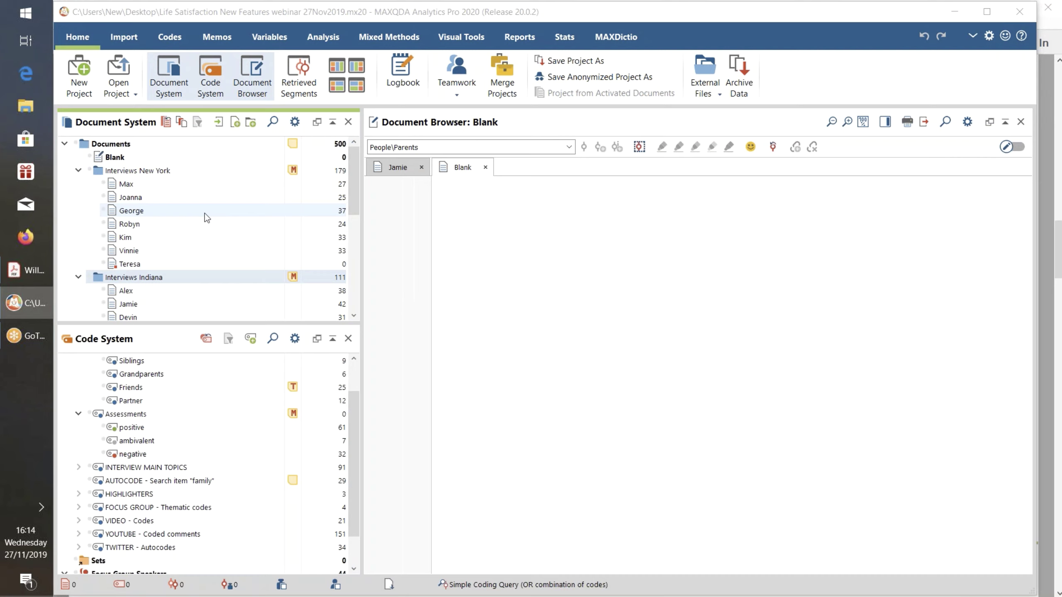
Examine the color choices for activating documents by color and leave without activating any
left_click(181, 122)
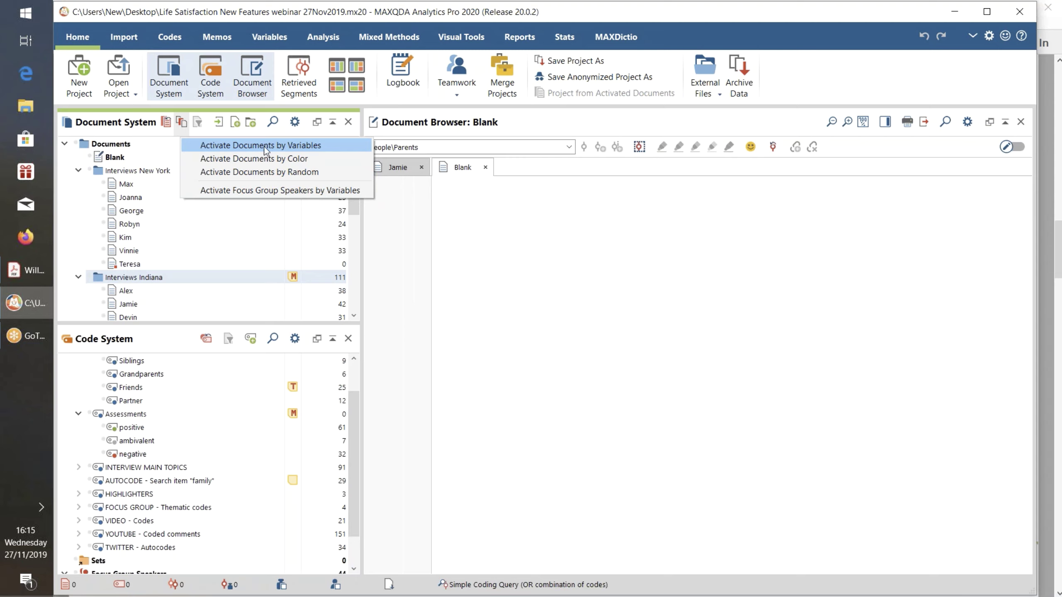
left_click(323, 159)
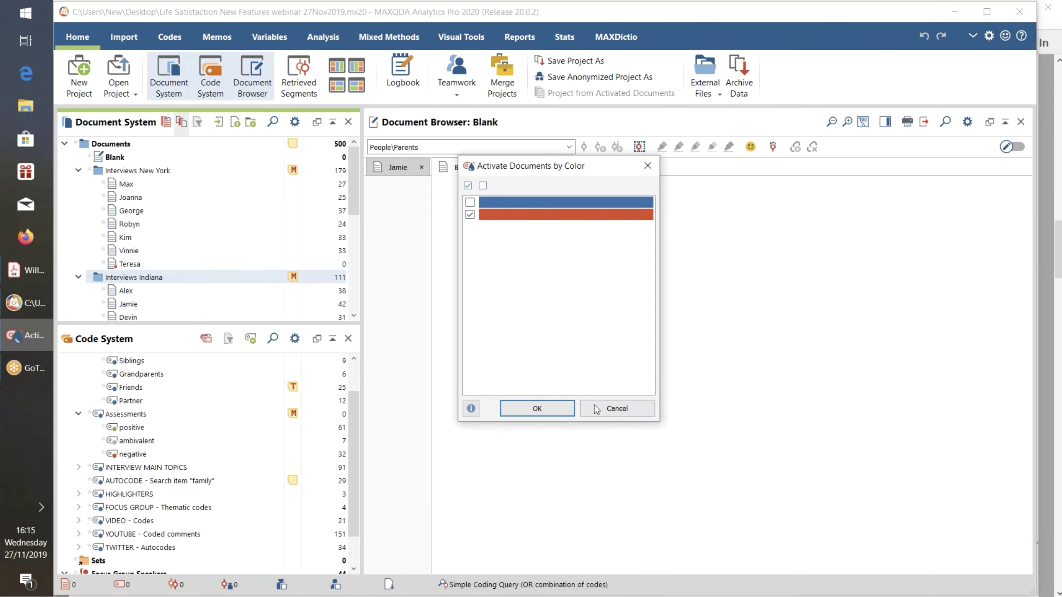
left_click(610, 409)
Activate 5 random documents, review which ones are activated throughout the document list, and reset the activations
left_click(182, 127)
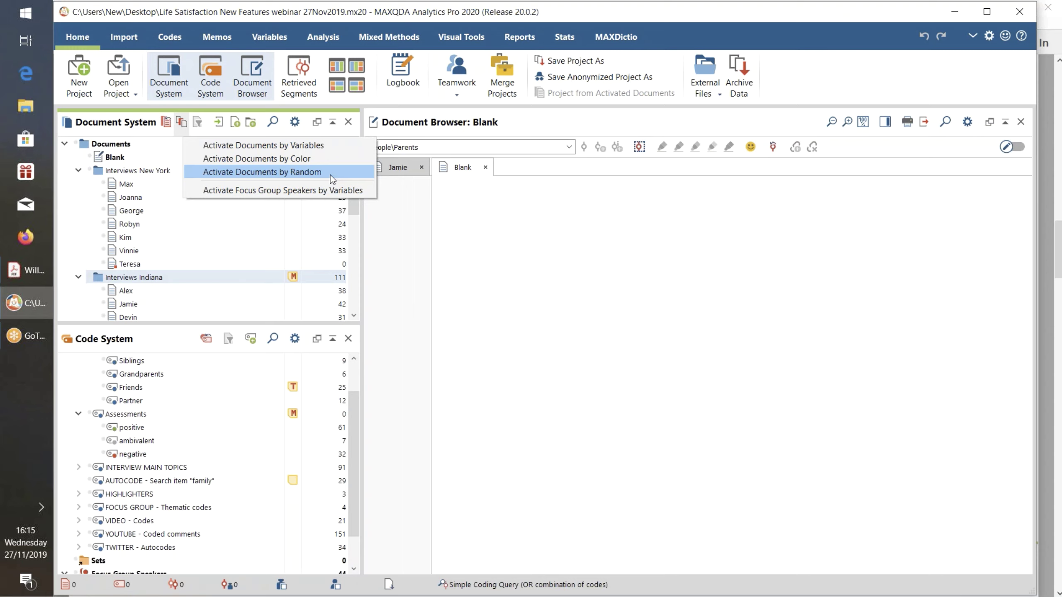
left_click(305, 171)
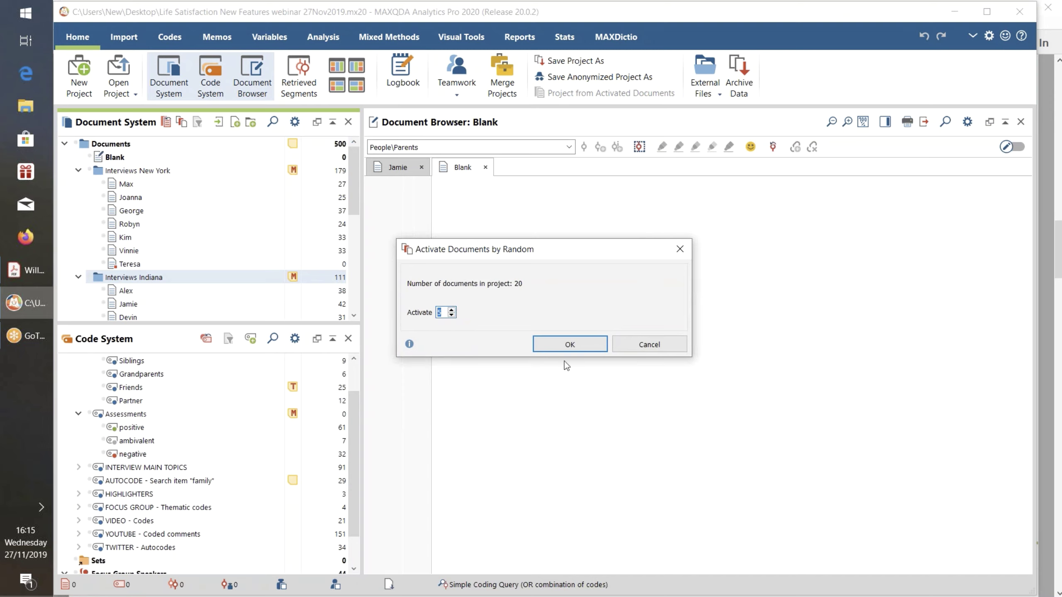
left_click(570, 344)
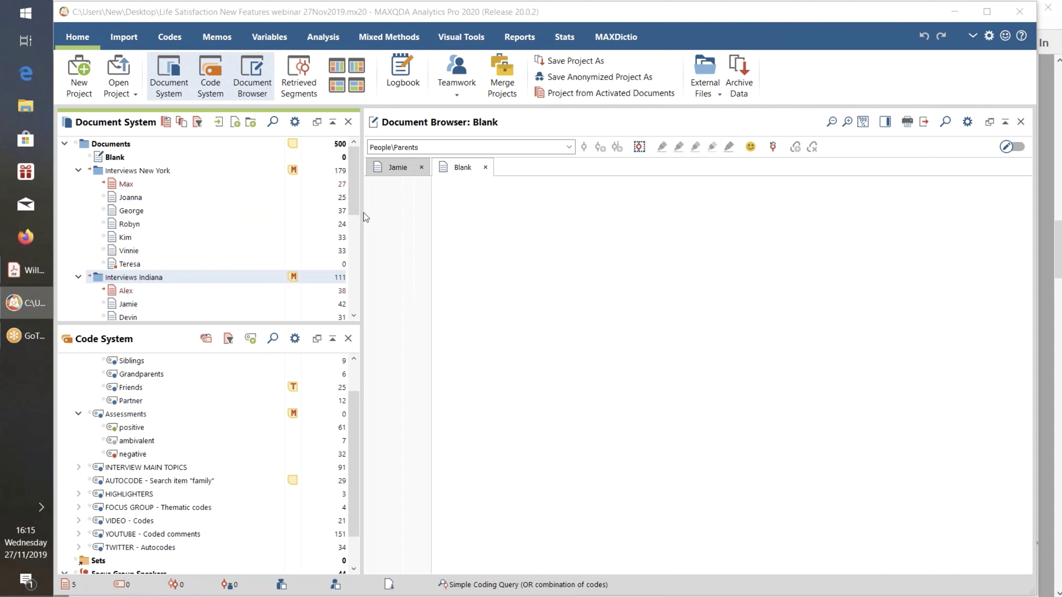
scroll(354, 231, "down", 3)
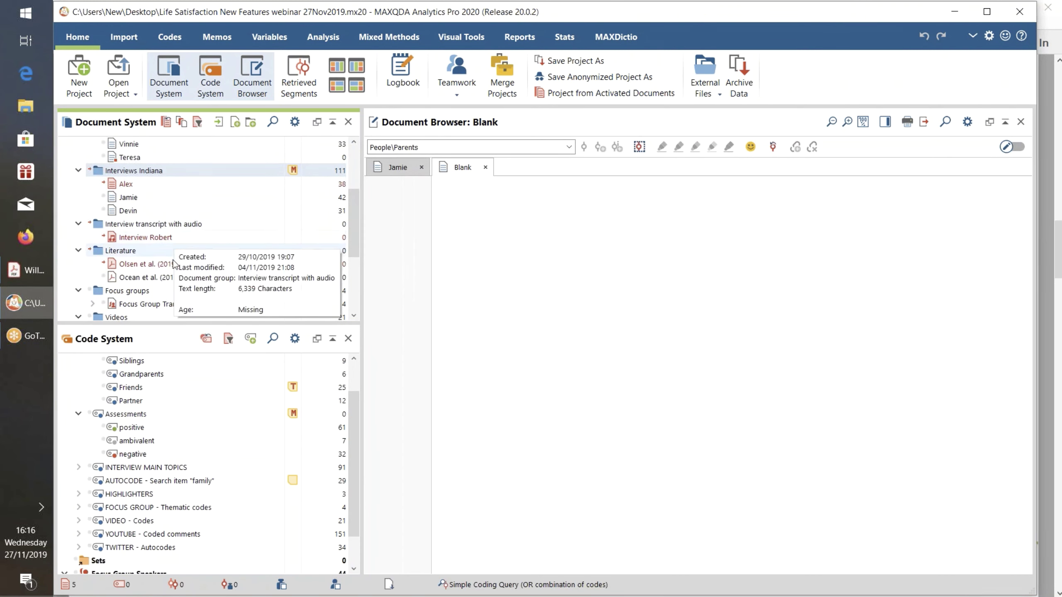
mouse_move(178, 275)
scroll(198, 290, "down", 3)
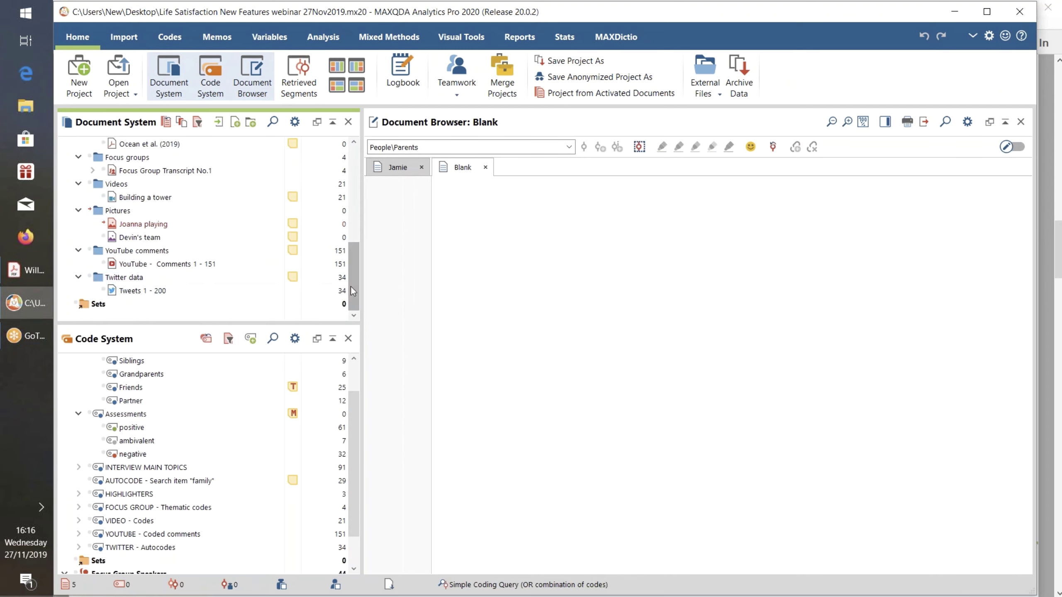
left_click_drag(349, 290, 351, 178)
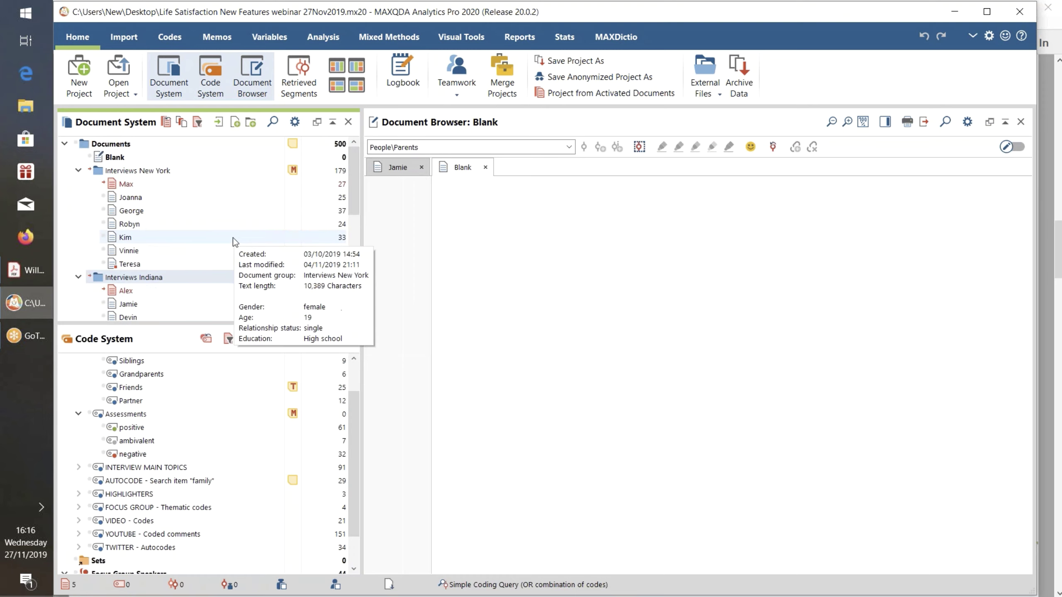
left_click(166, 122)
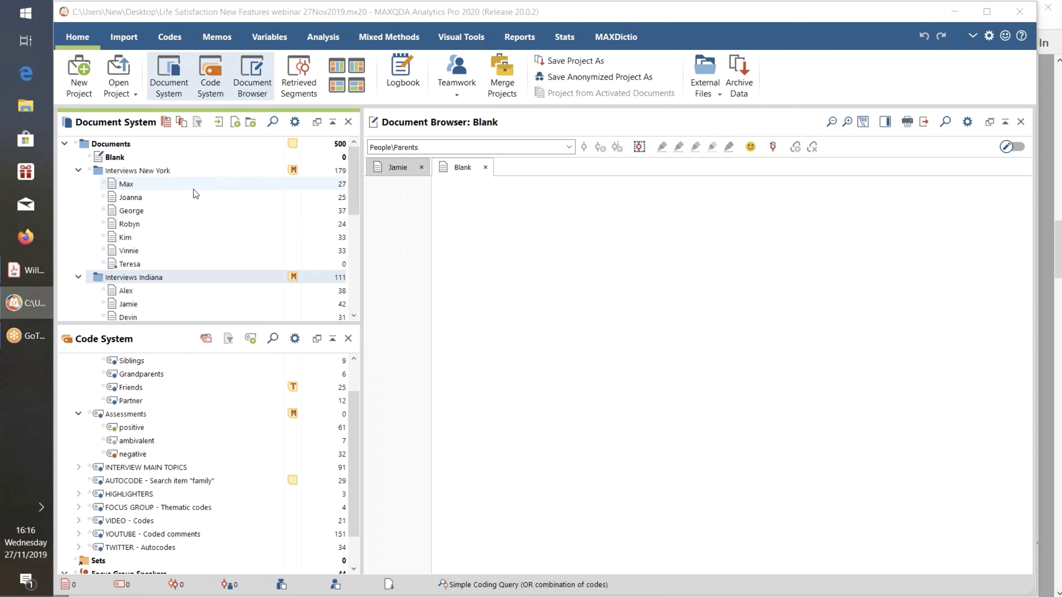
Look at the option for activating focus group speakers by variables
left_click(185, 122)
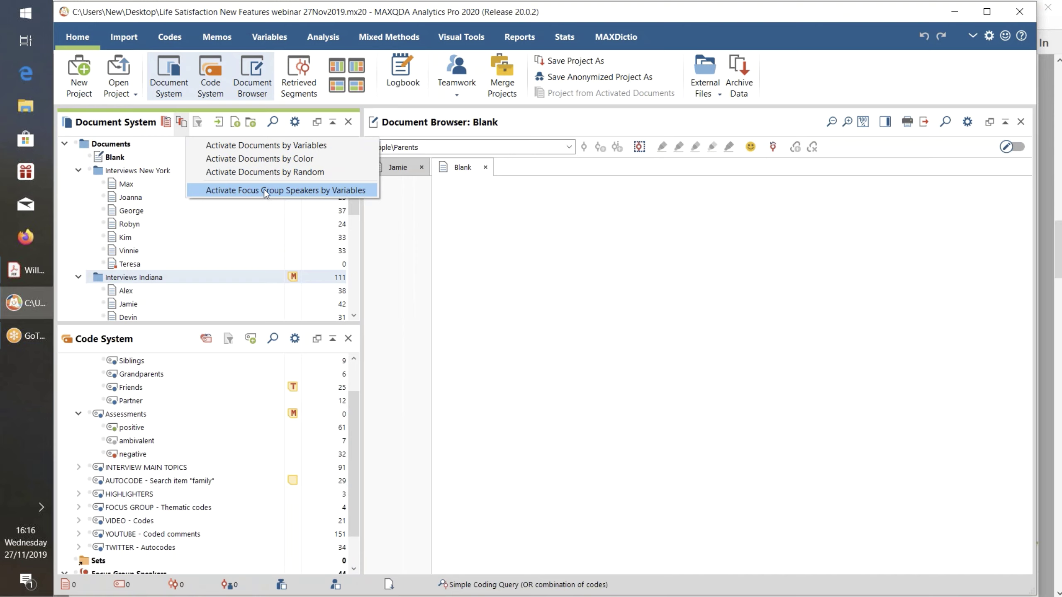
left_click(506, 272)
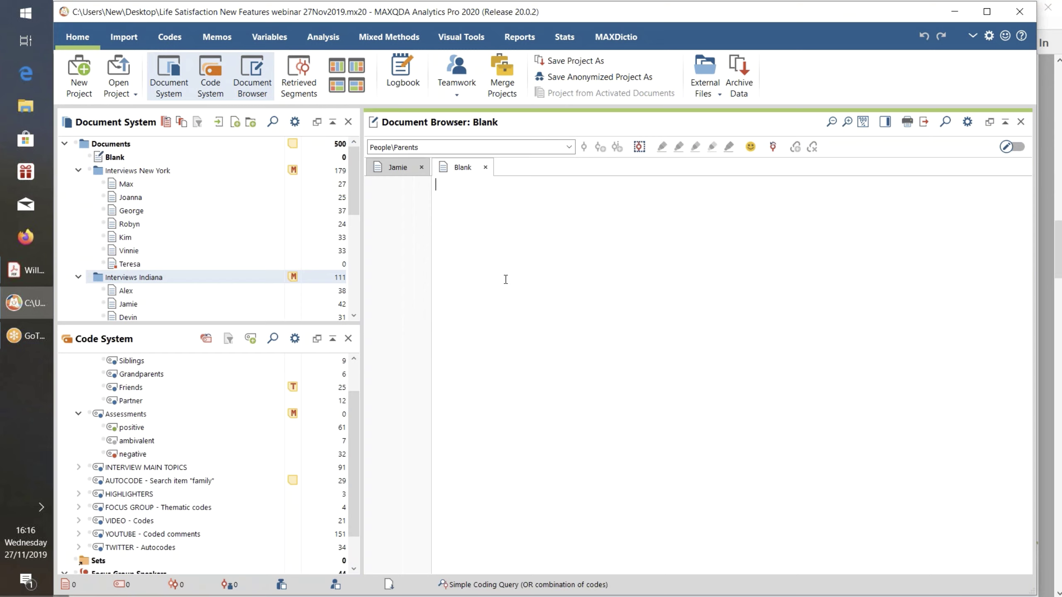
Examine the commands available for the first and third Interviews New York documents, including the Single-Case Model variants
right_click(179, 188)
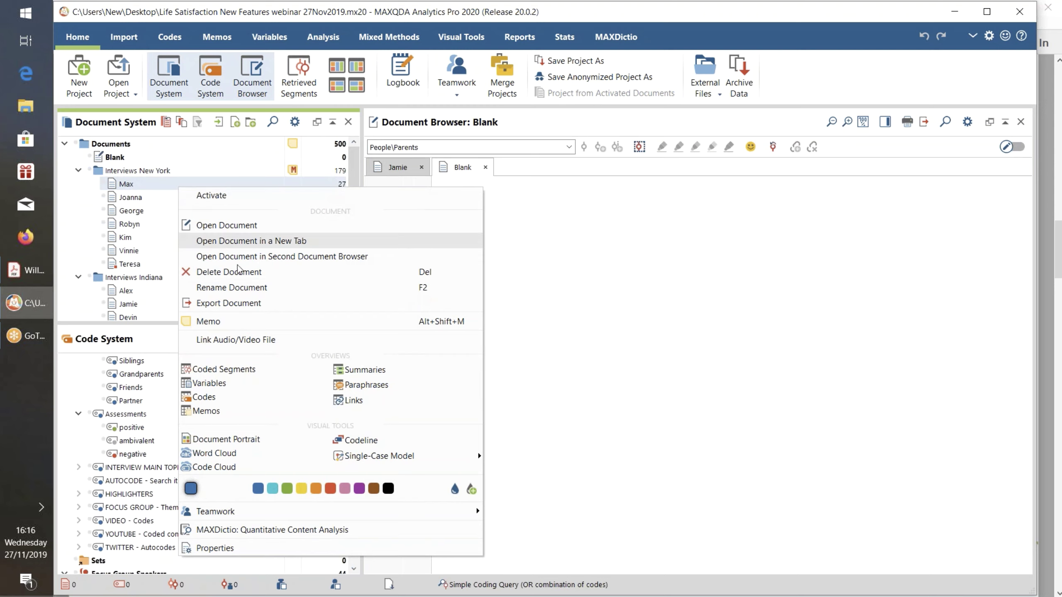
mouse_move(393, 460)
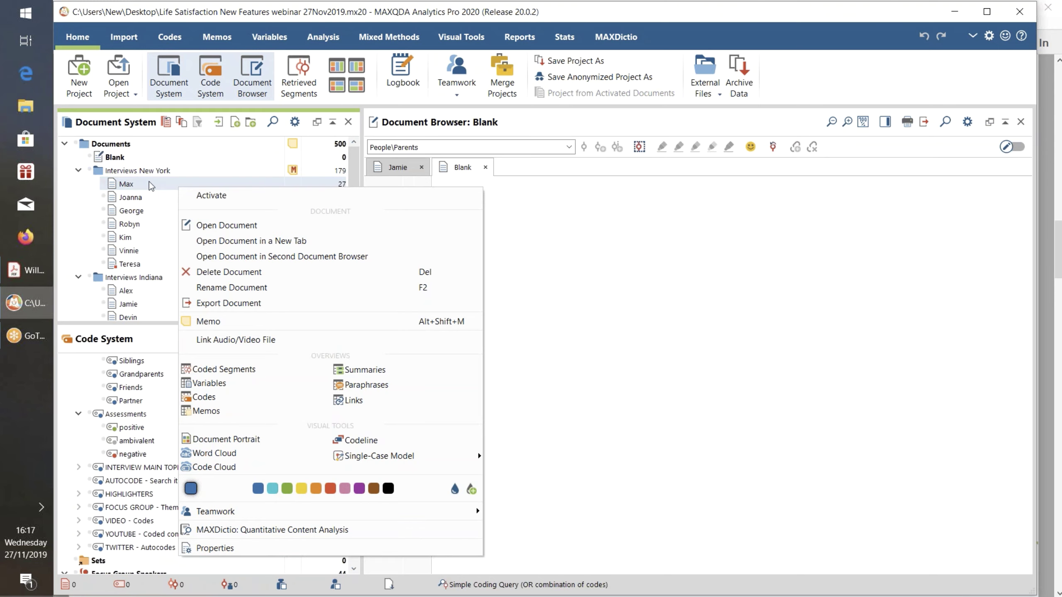
left_click(589, 304)
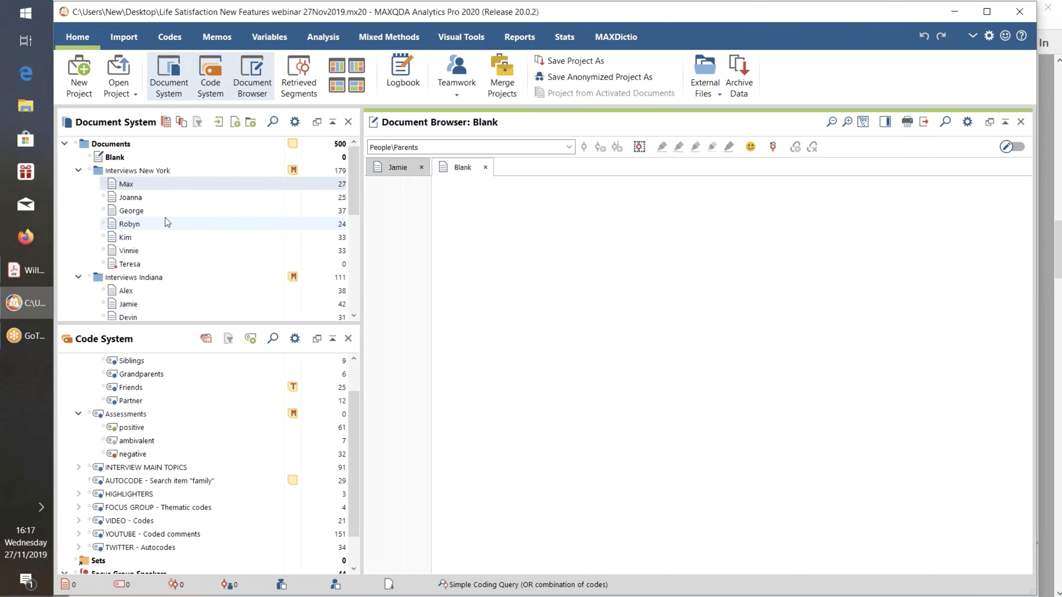
right_click(154, 212)
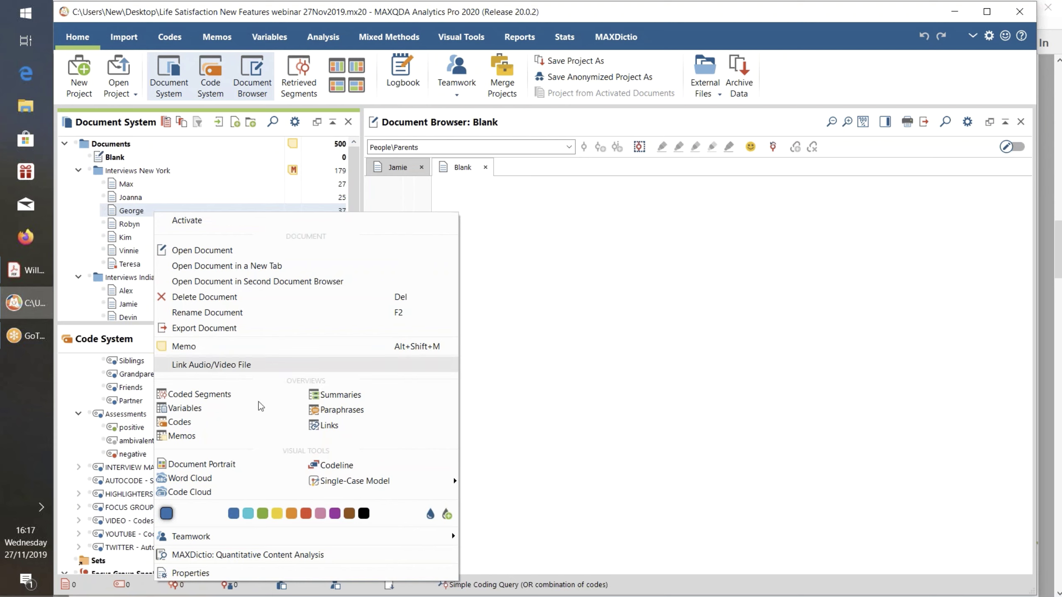
mouse_move(347, 484)
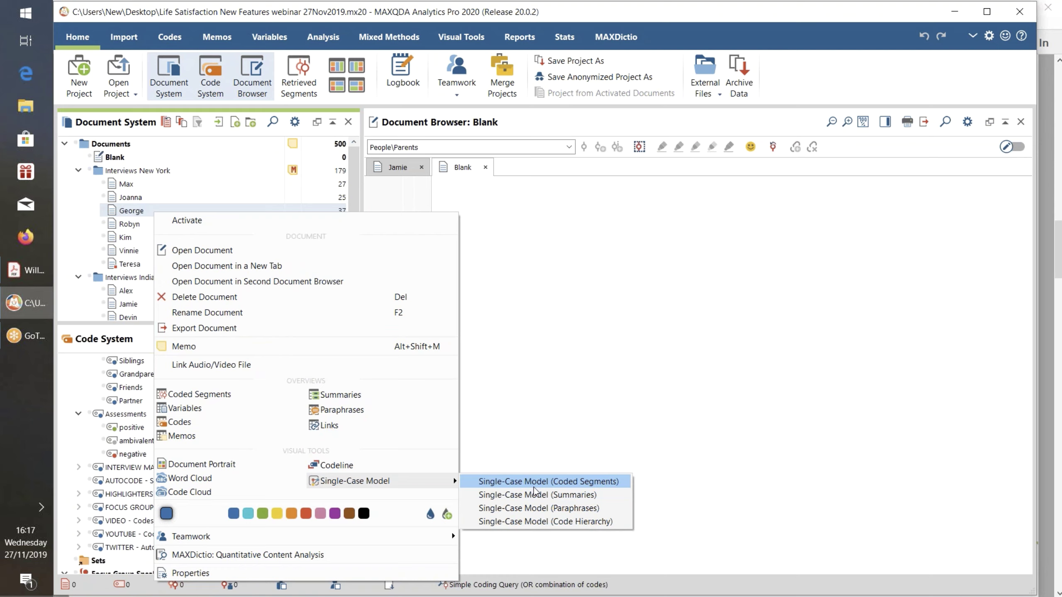
left_click(577, 436)
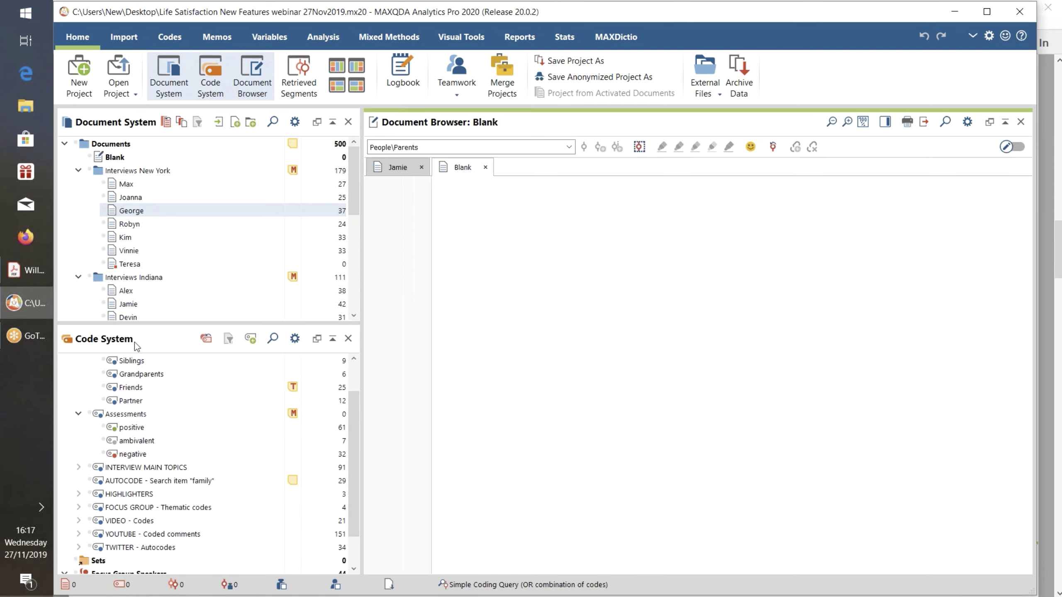
Examine the commands available for the Interviews New York document group, including the Sort Documents options
right_click(153, 172)
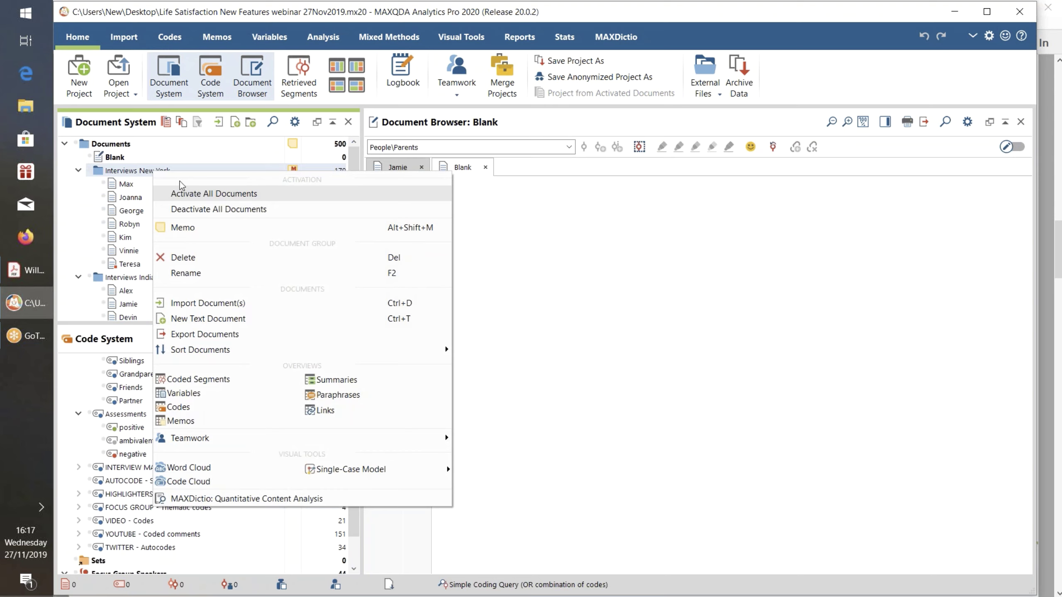
mouse_move(230, 356)
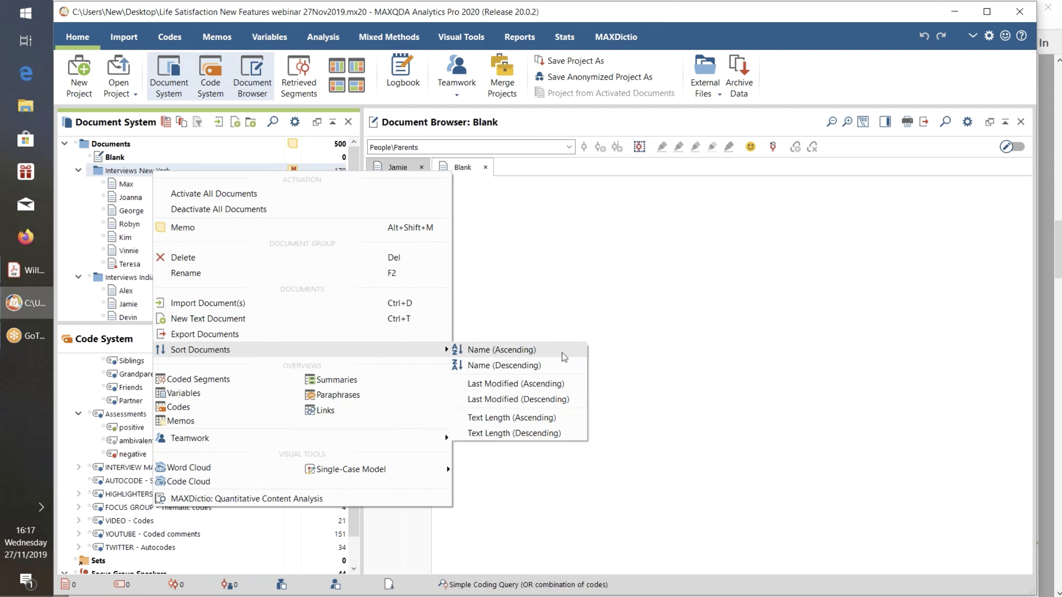
left_click(687, 255)
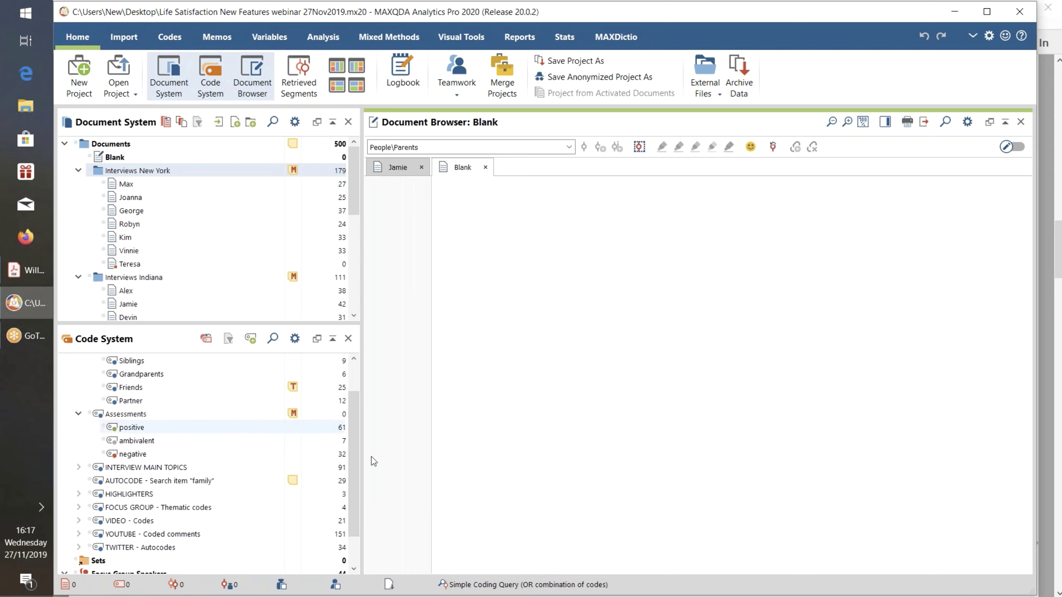
Activate the Parents and Friends codes under People and reset the code activations
left_click_drag(355, 449, 356, 388)
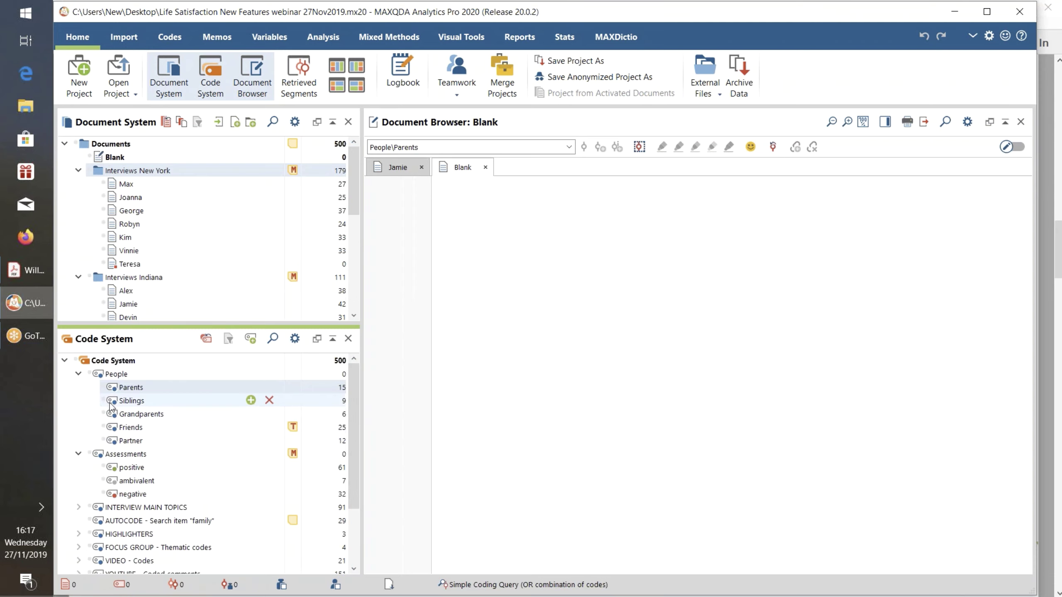
mouse_move(118, 387)
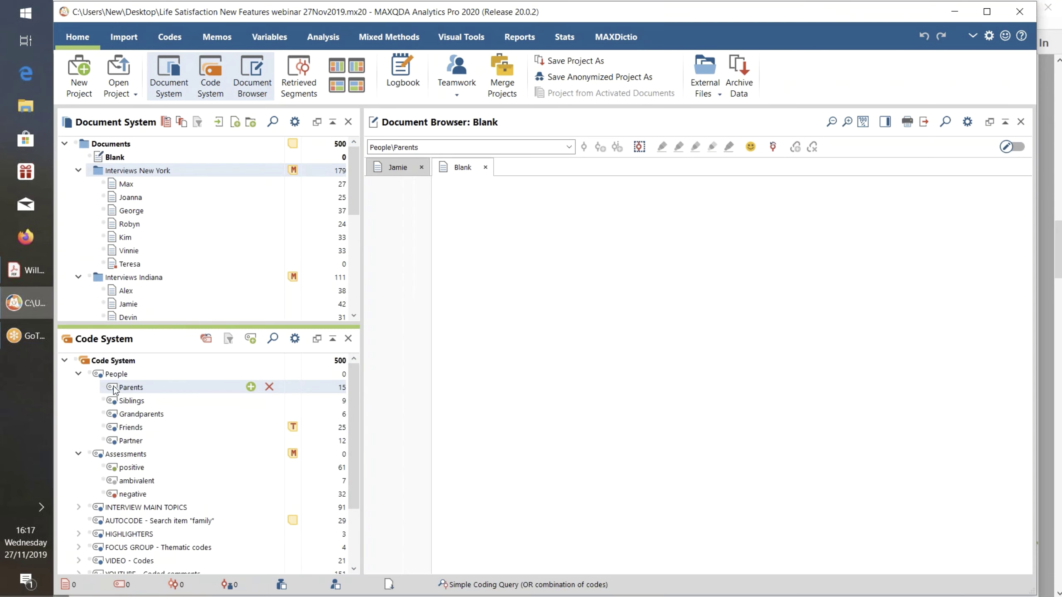
left_click(115, 389)
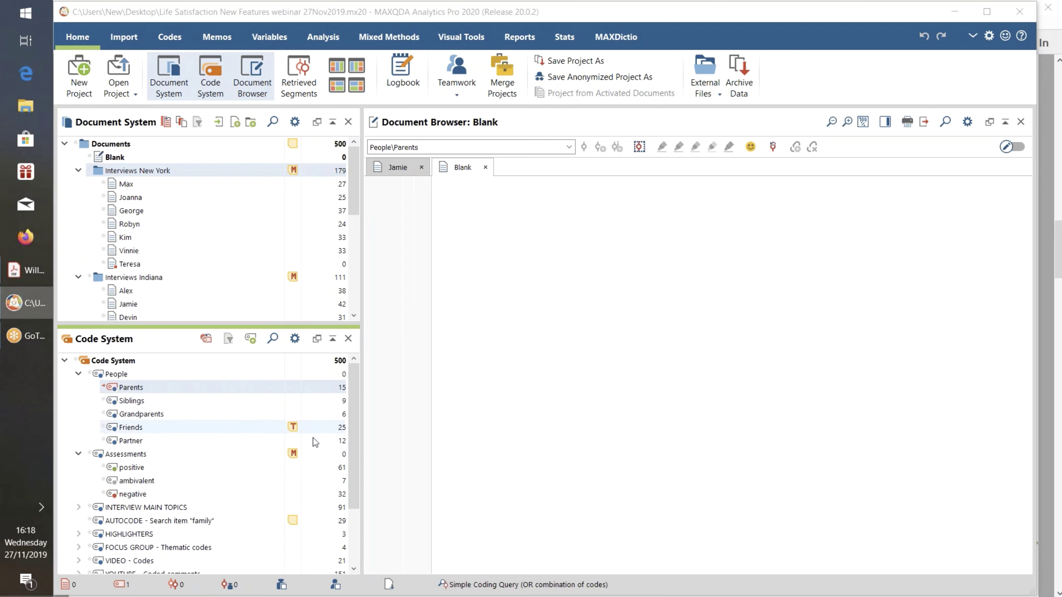
left_click(342, 429)
left_click(342, 429, "ctrl")
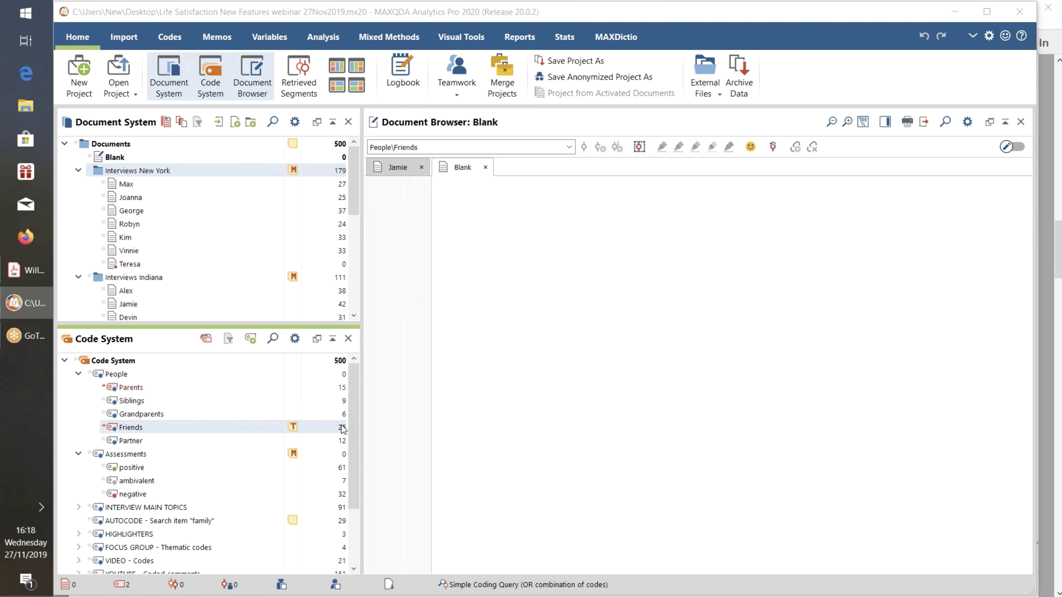
left_click(206, 339)
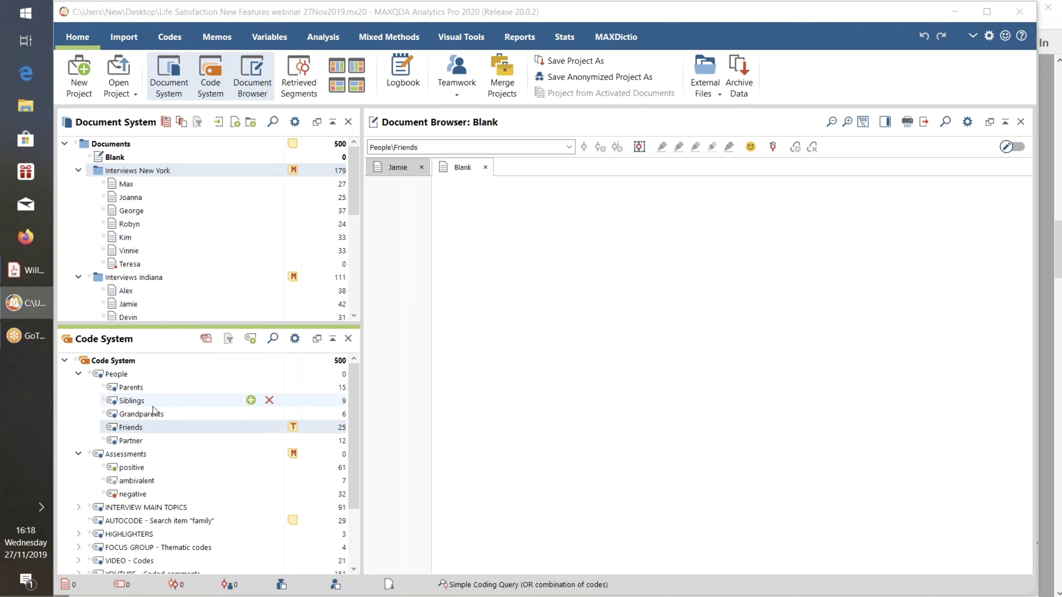
Create a subcode named Brothers under the Siblings code, using the color of the parent code
left_click(251, 401)
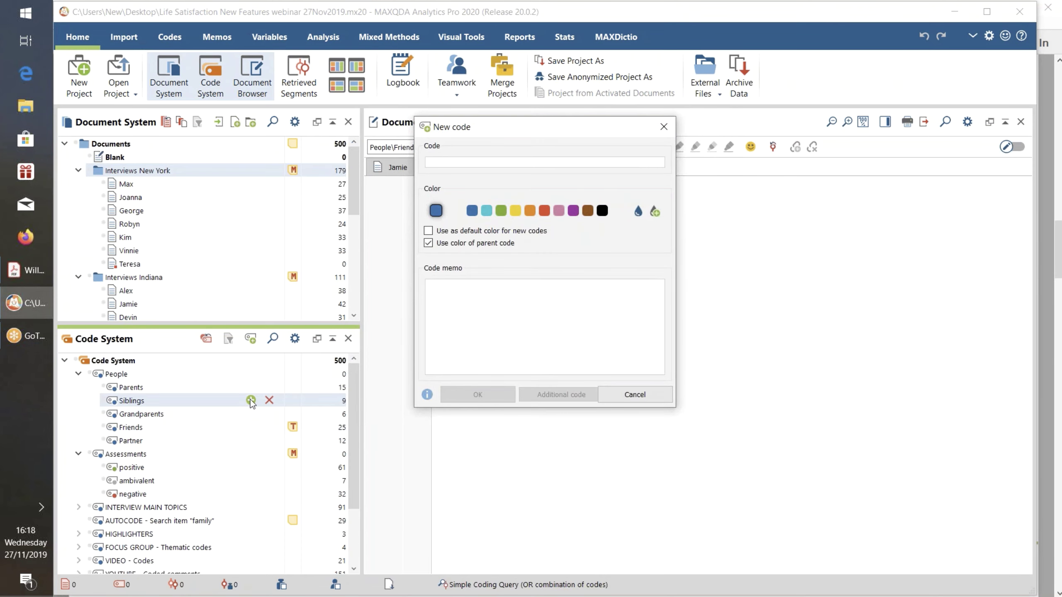
type("Brothers")
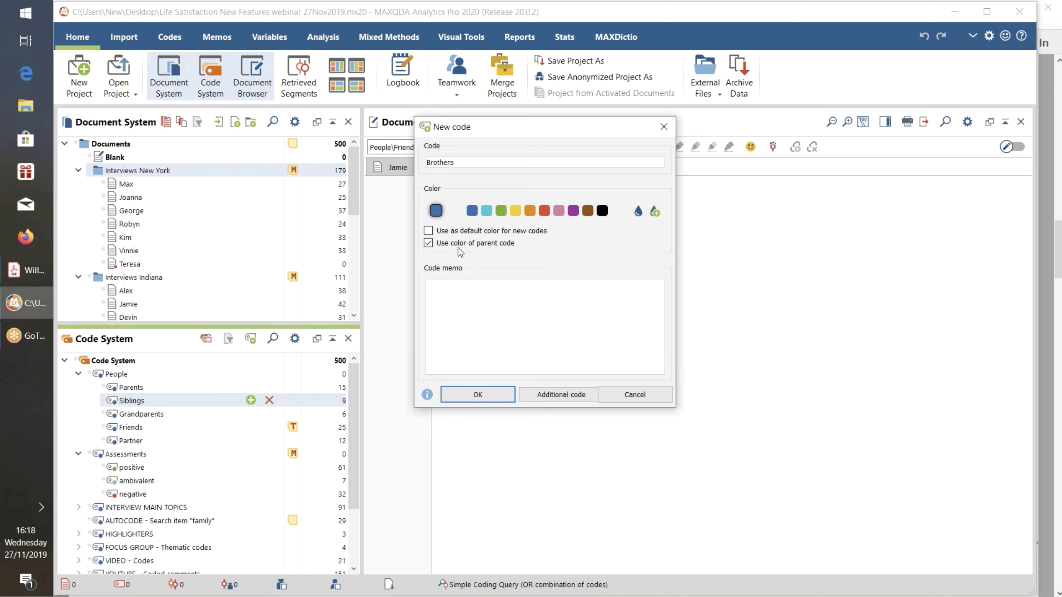
left_click(482, 393)
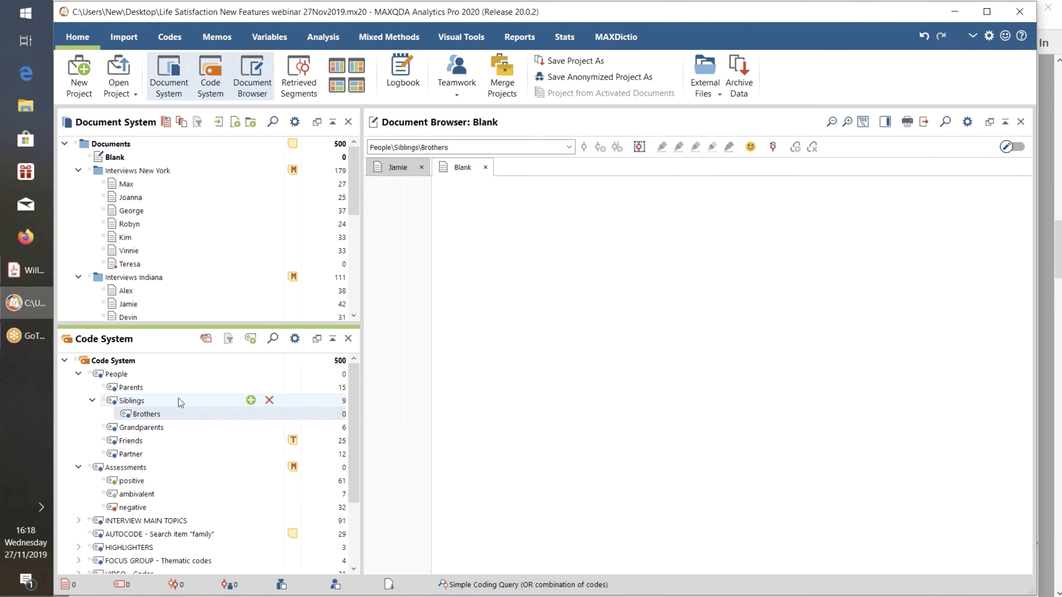
Create a second subcode named Sisters under the Siblings code, using the color of the parent code
left_click(251, 400)
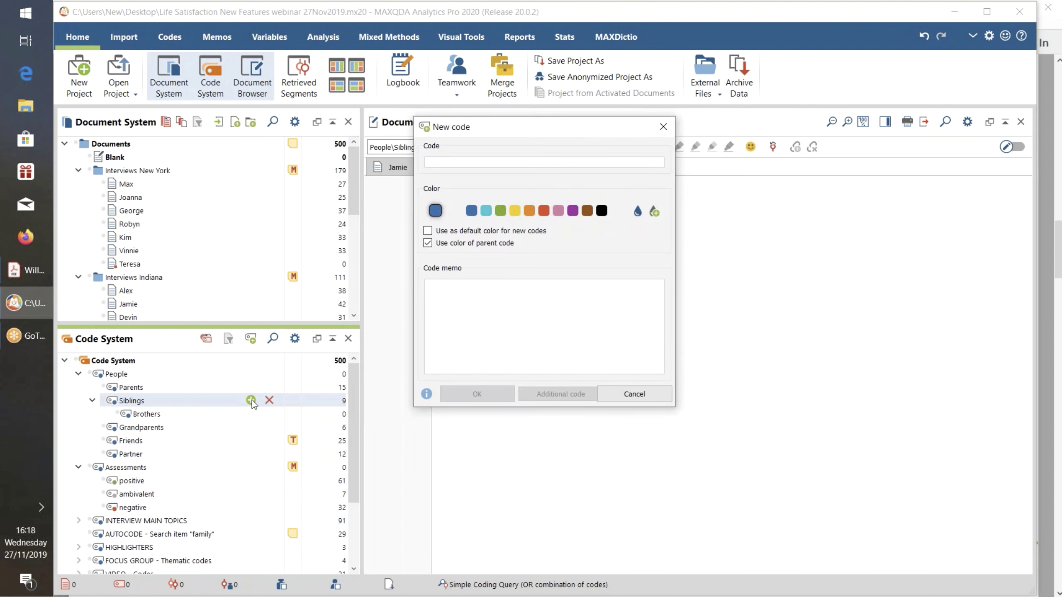
type("~sisters")
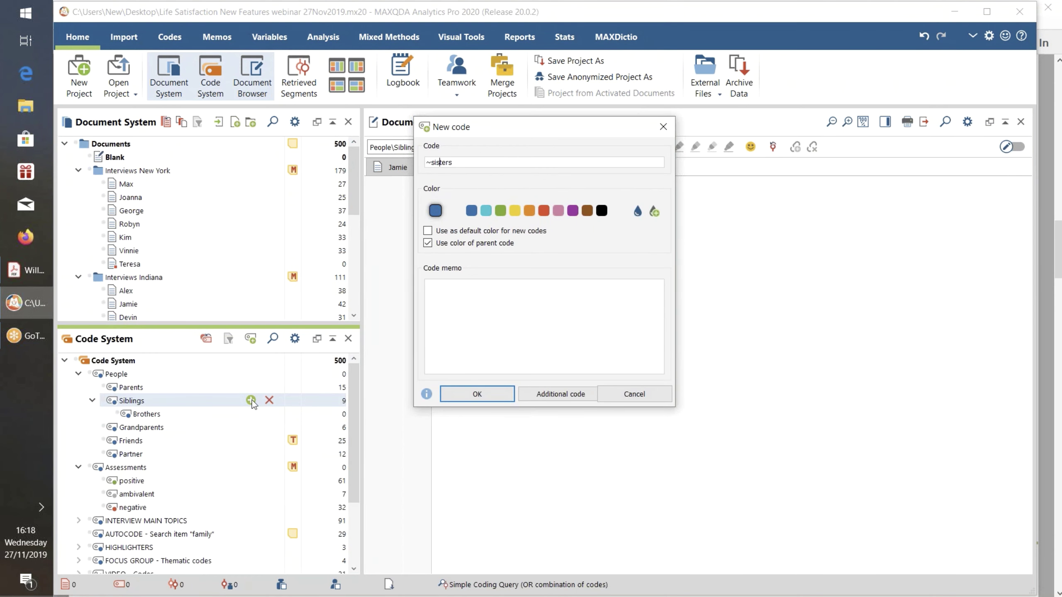
key("Left")
key("Left")
key("Left")
key("BackSpace")
type("S")
key("Delete")
left_click(476, 394)
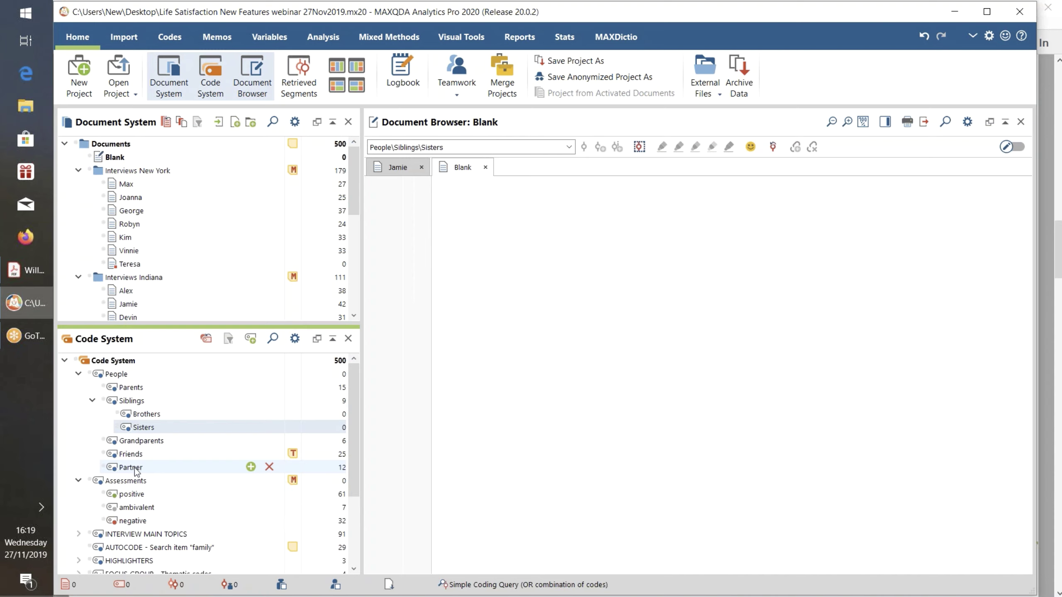
Move the Partner code between Parents and Siblings, and make it a subcode of Parents
left_click_drag(135, 469, 150, 395)
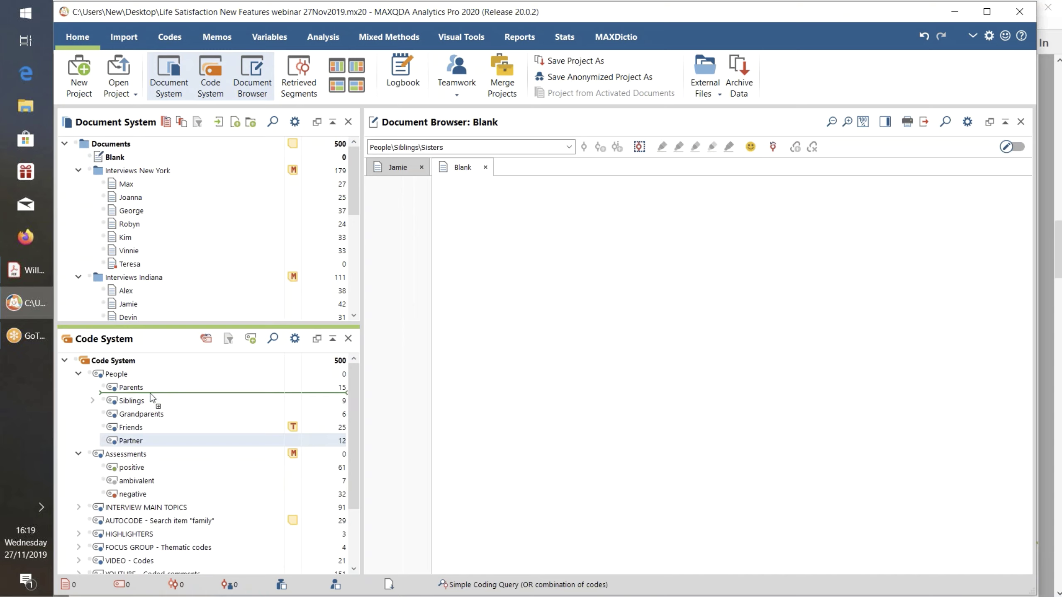
left_click_drag(151, 397, 153, 398)
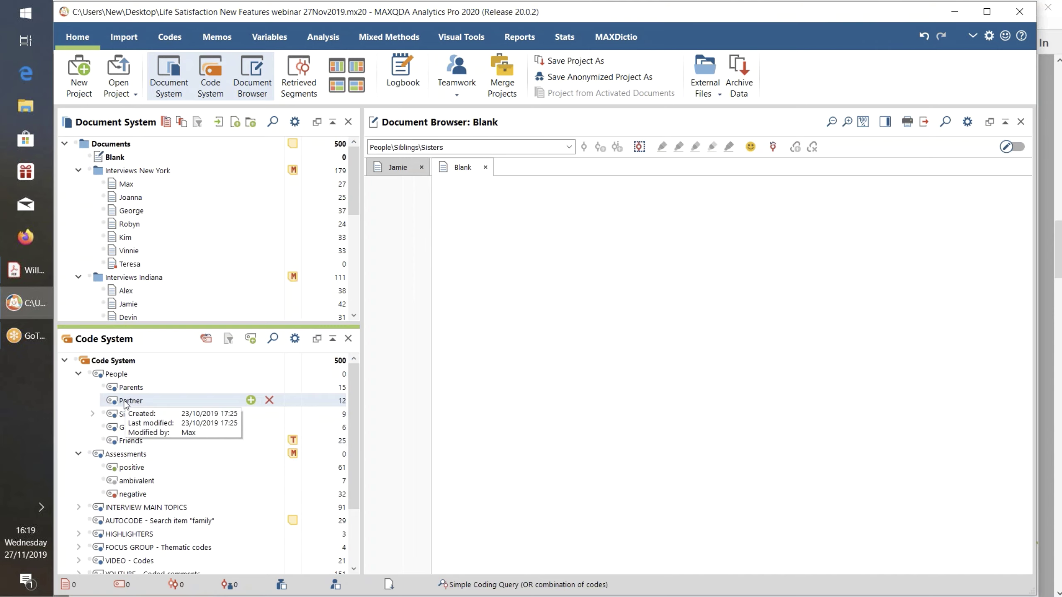
left_click_drag(124, 400, 124, 390)
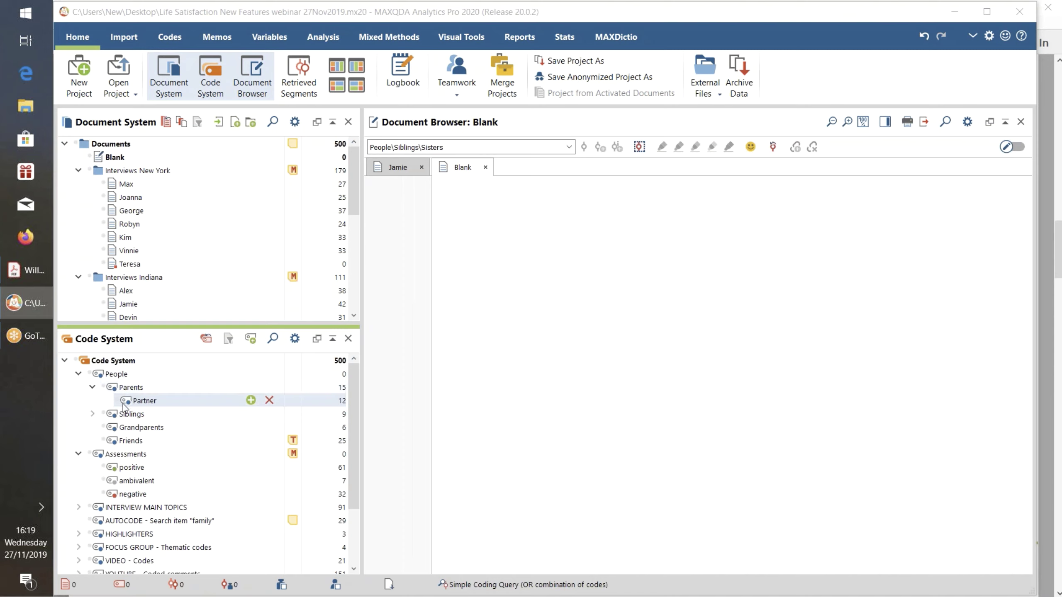
Merge the Partner subcode into its parent code, Parents
left_click_drag(125, 401, 137, 388)
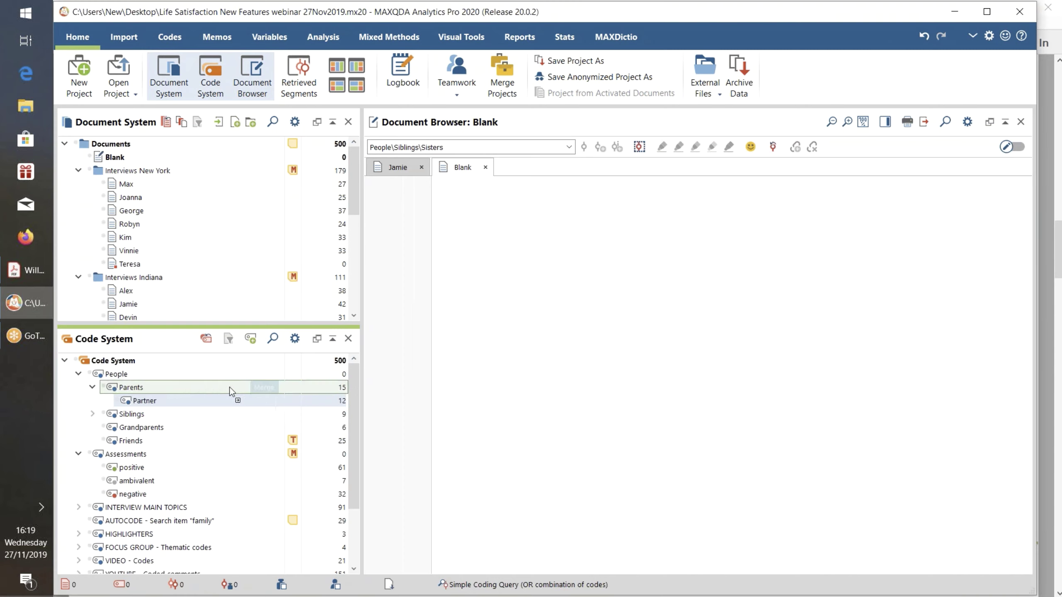
left_click_drag(229, 387, 262, 388)
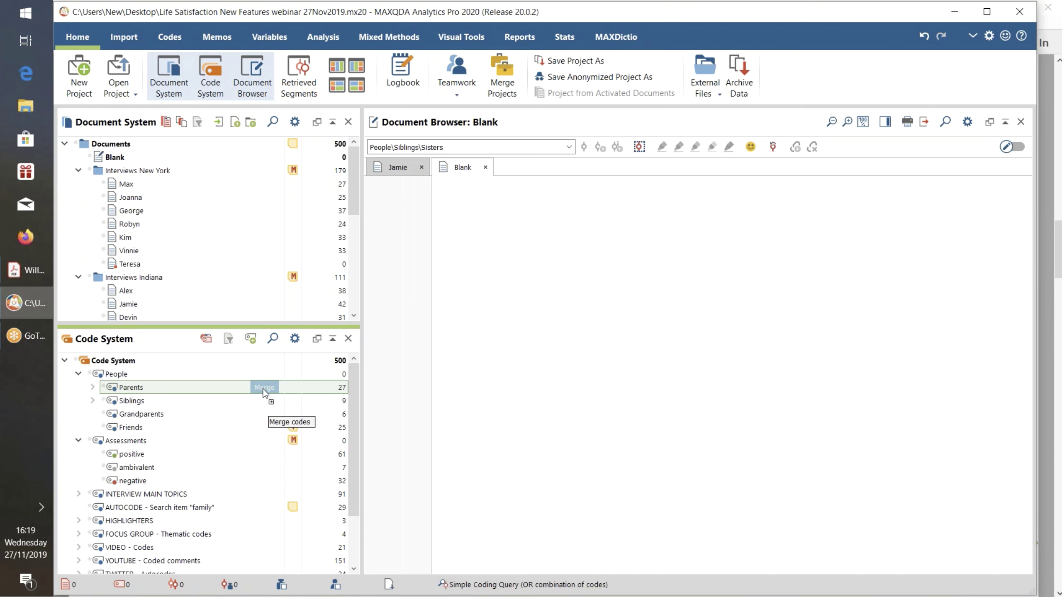
key("ctrl+z")
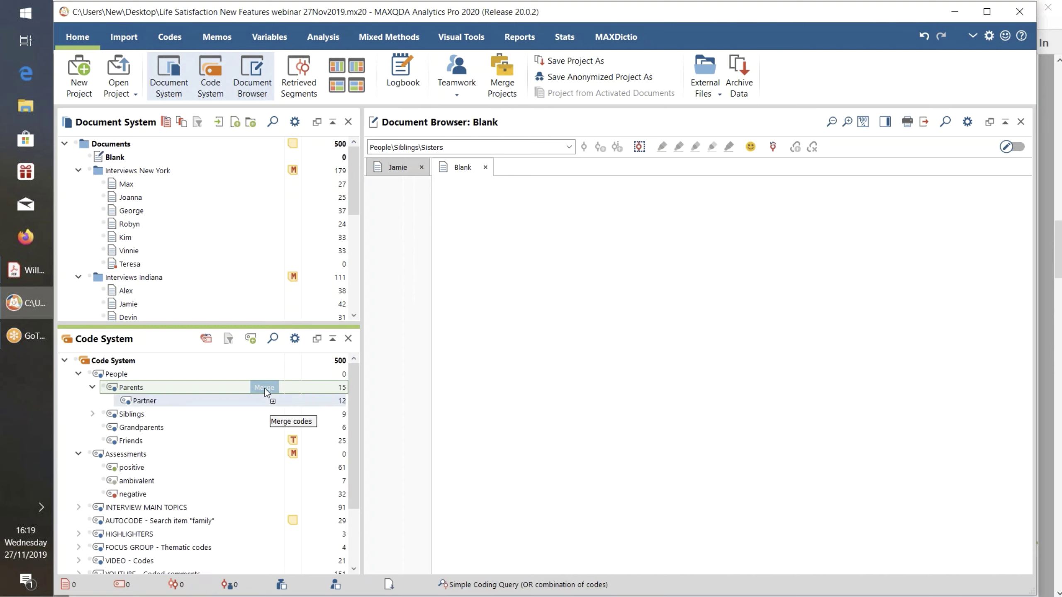
key("ctrl+y")
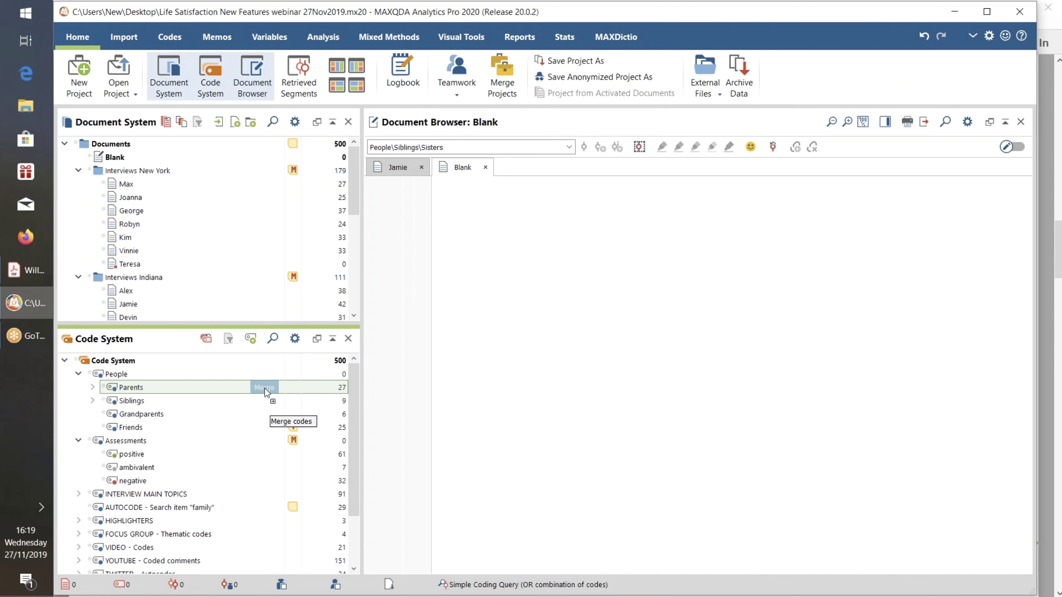
left_click_drag(265, 389, 265, 389)
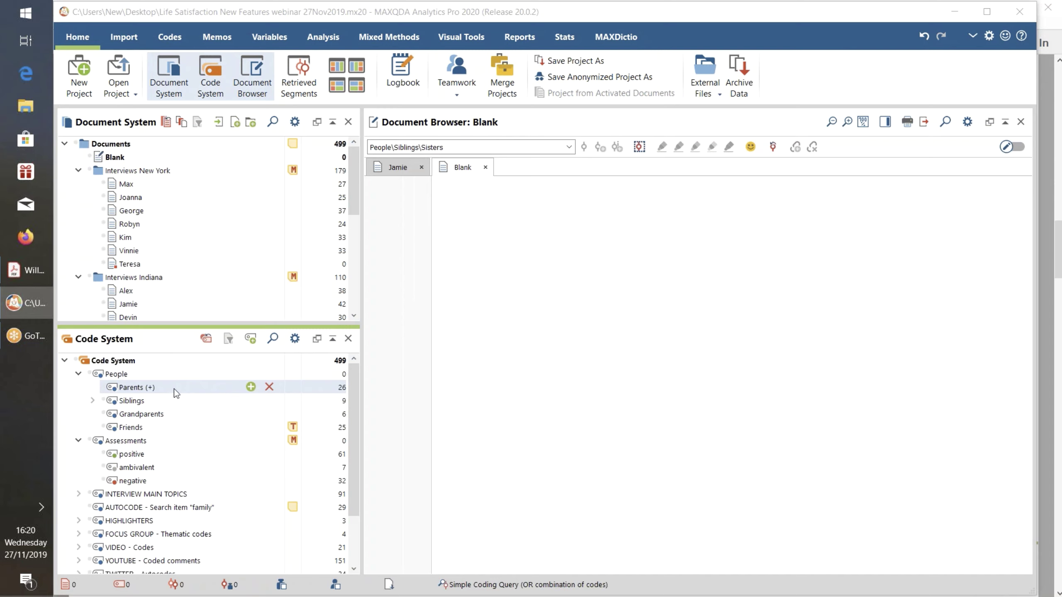
Undo the merge and the move of Partner into Parents, and place the Partner code below Friends under People
left_click(925, 35)
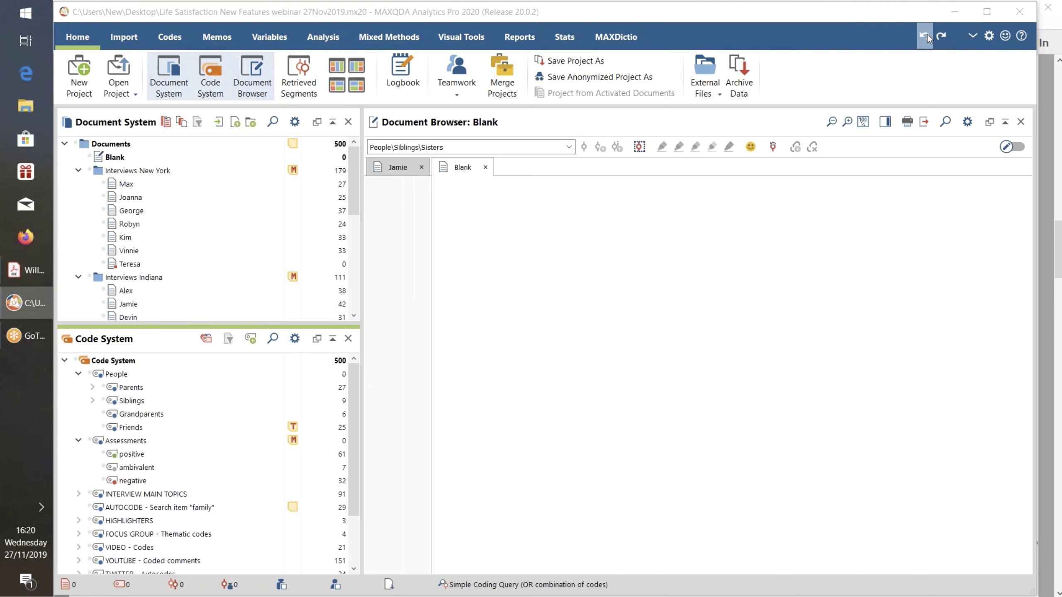
left_click(925, 35)
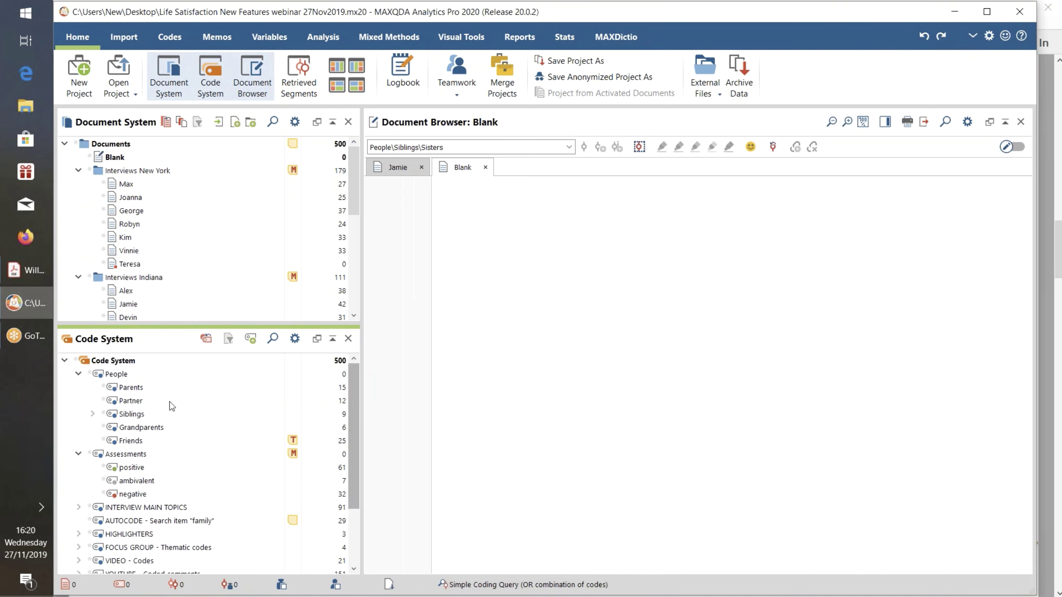
mouse_move(132, 401)
left_click_drag(132, 400, 128, 440)
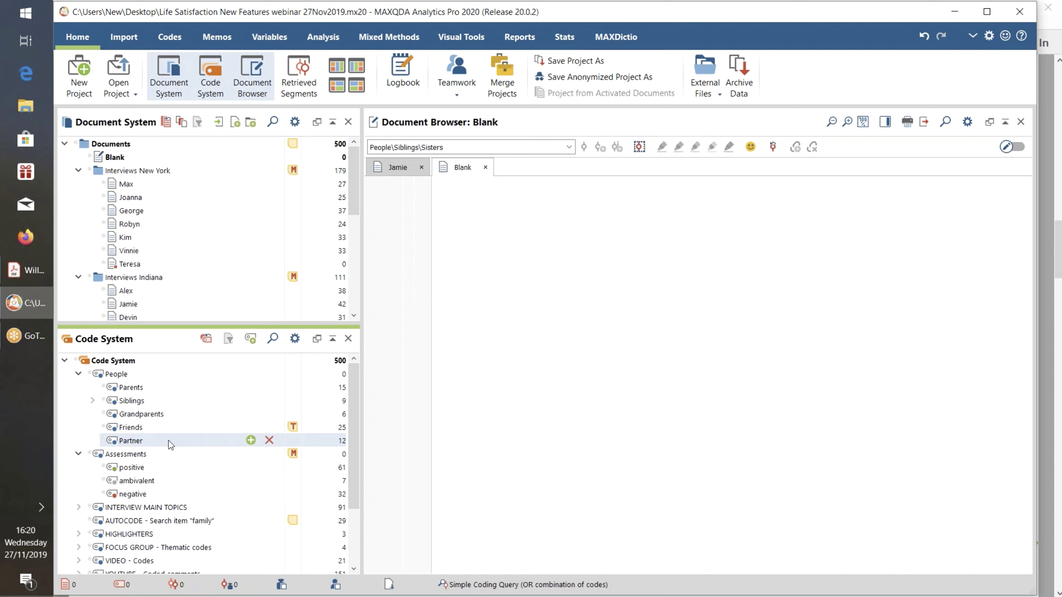
left_click_drag(169, 438, 176, 390)
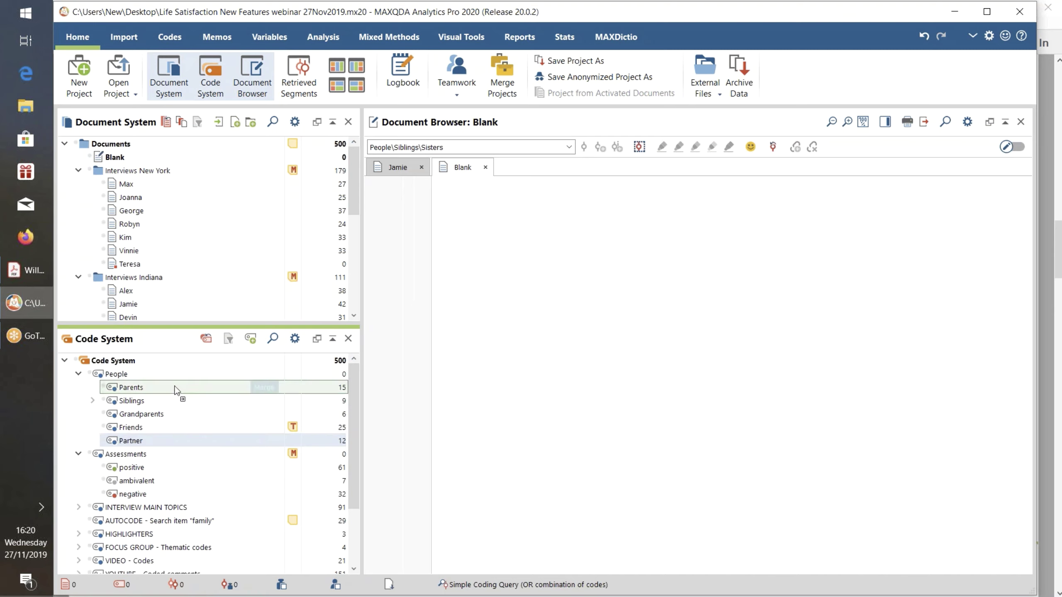
left_click_drag(252, 382, 217, 445)
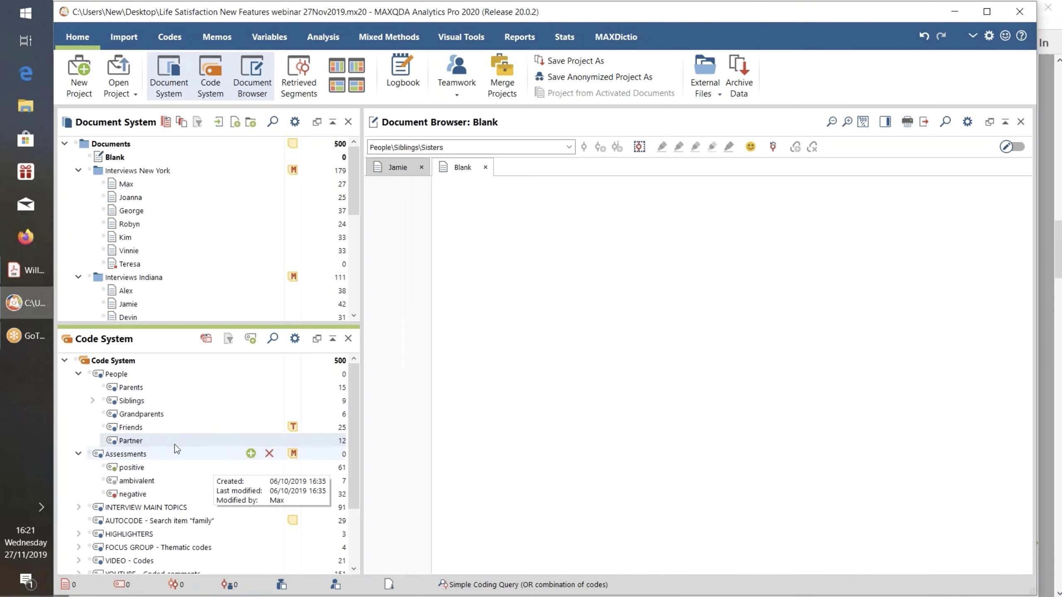
Activate the documents containing the Siblings code, and reset the document activations
right_click(138, 401)
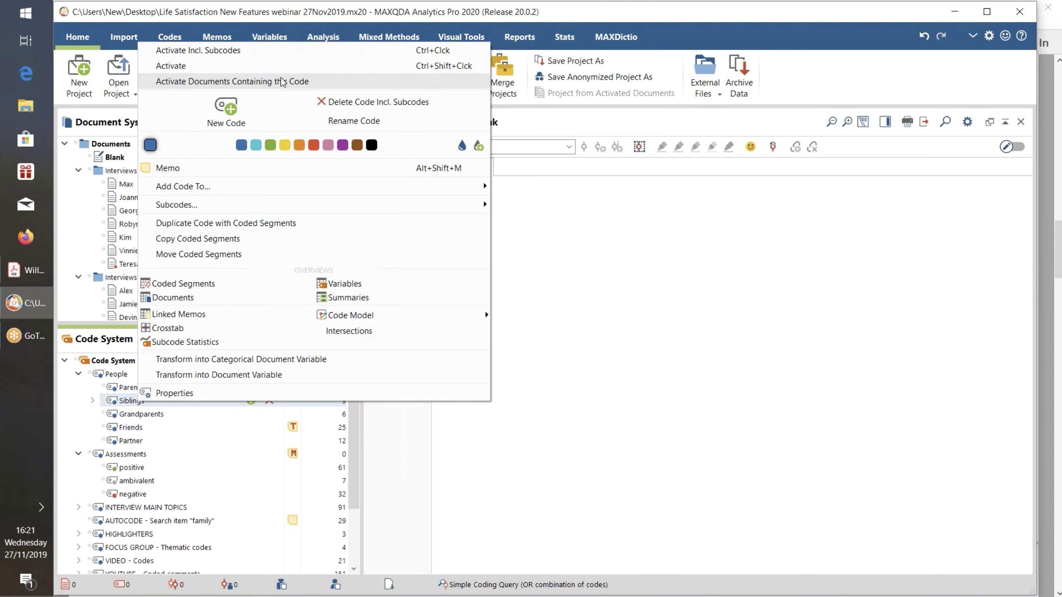
left_click(309, 86)
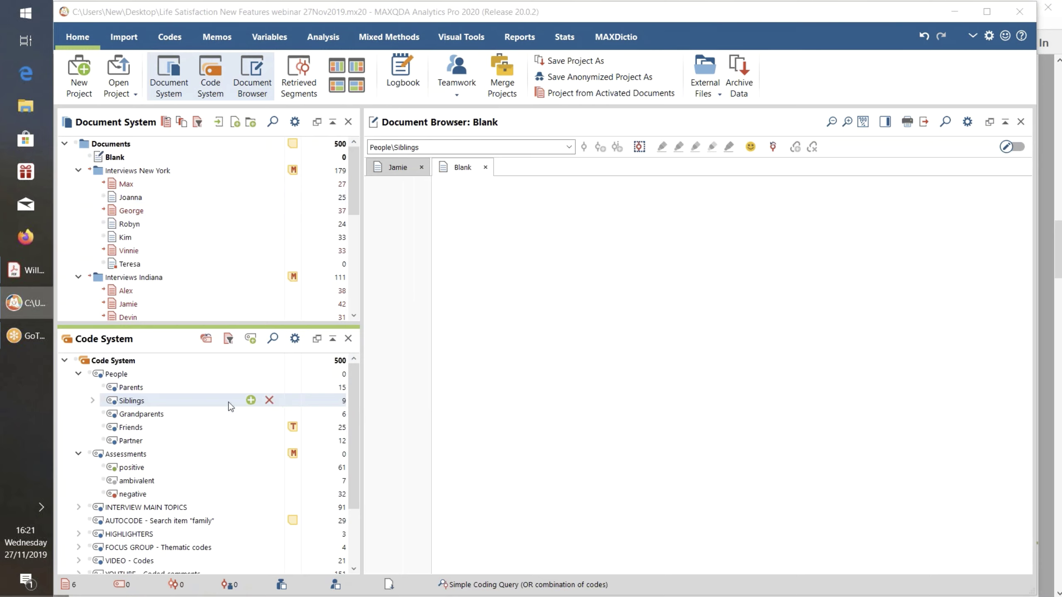
mouse_move(190, 401)
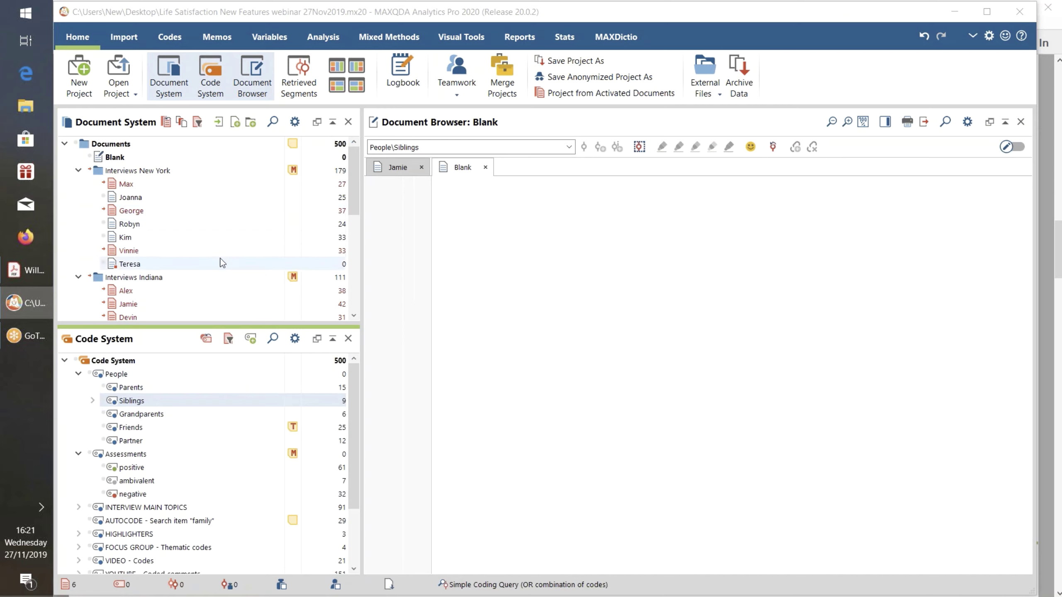
scroll(229, 247, "down", 1)
scroll(229, 247, "up", 1)
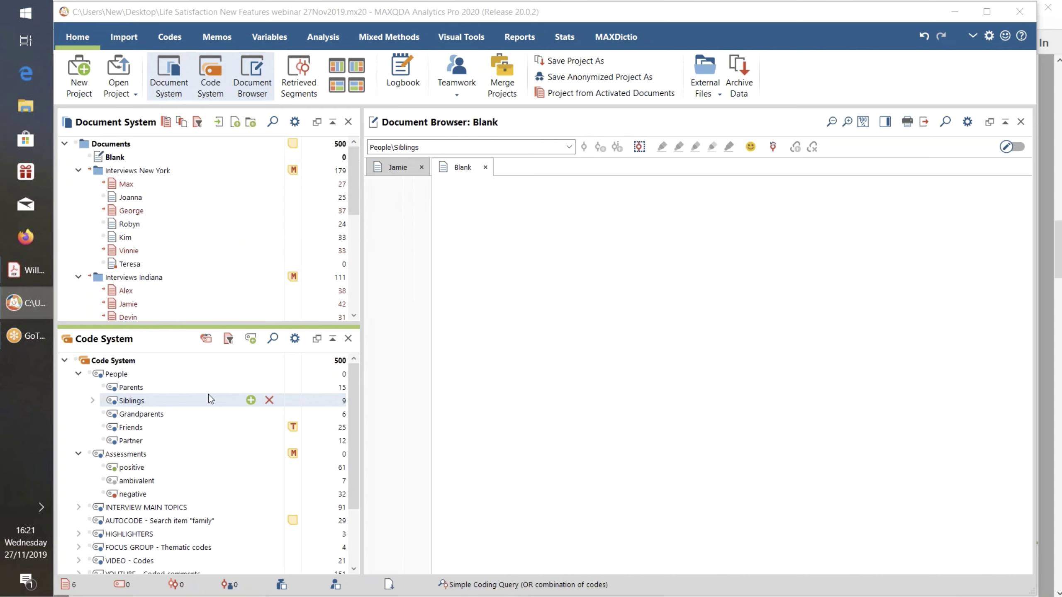
left_click(166, 121)
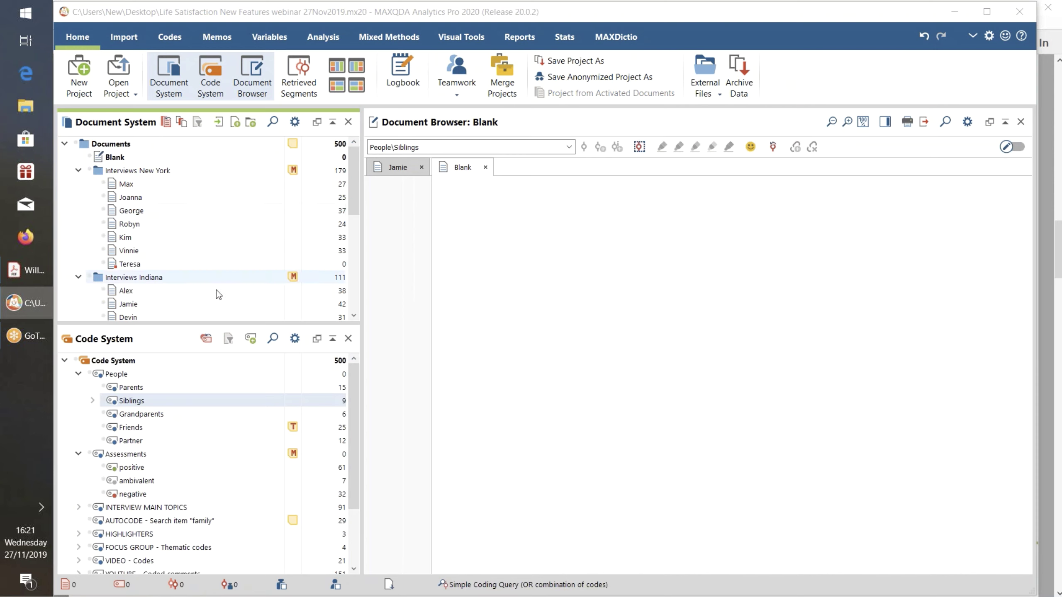
Duplicate the Partner code together with its coded segments
right_click(129, 442)
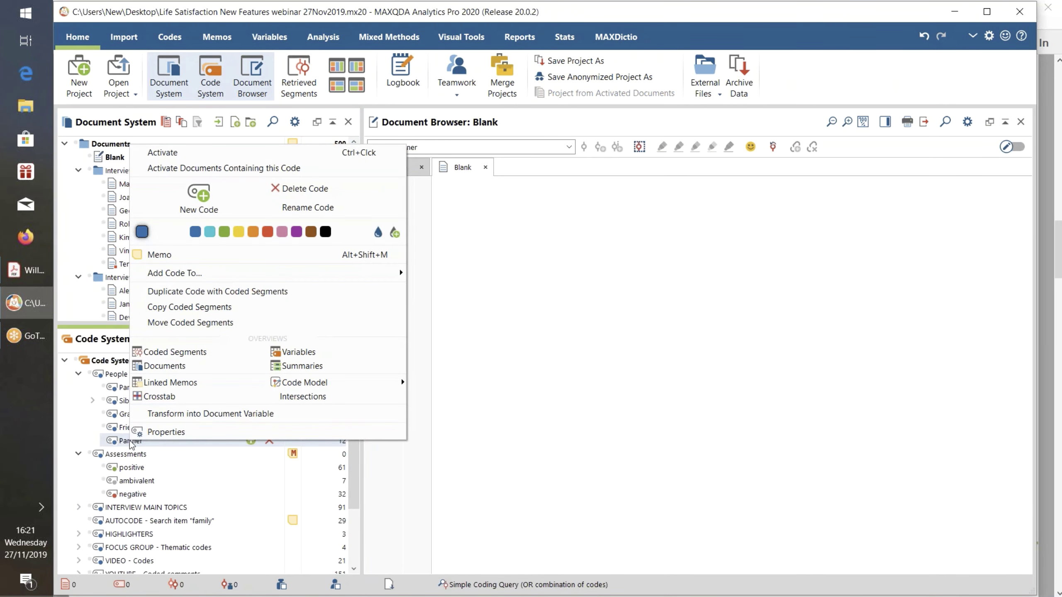
left_click(217, 292)
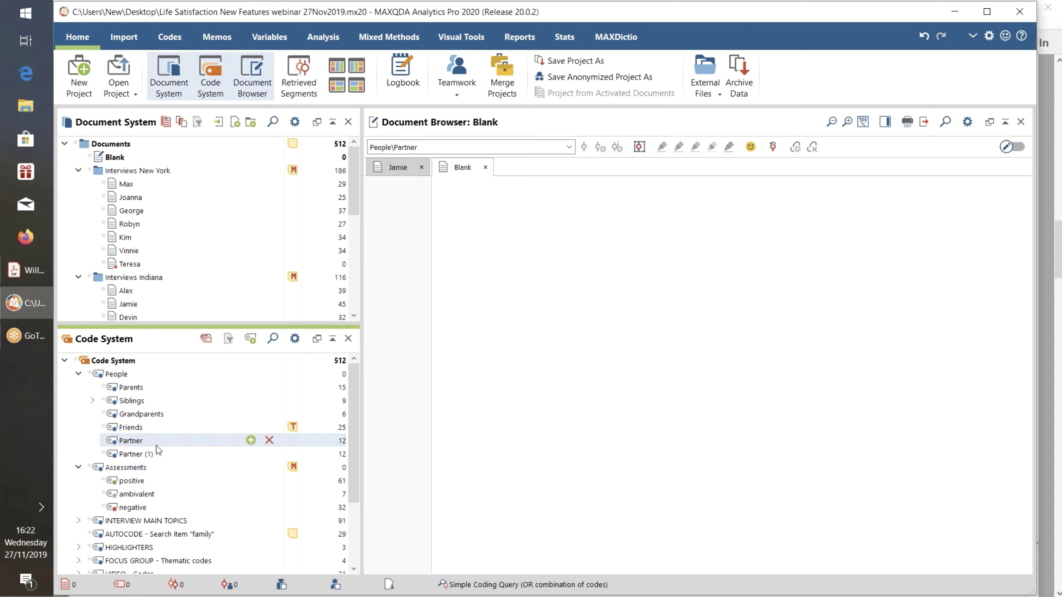
Show the Retrieved Segments window and retrieve the Partner segments for only the Interviews New York documents
left_click(298, 81)
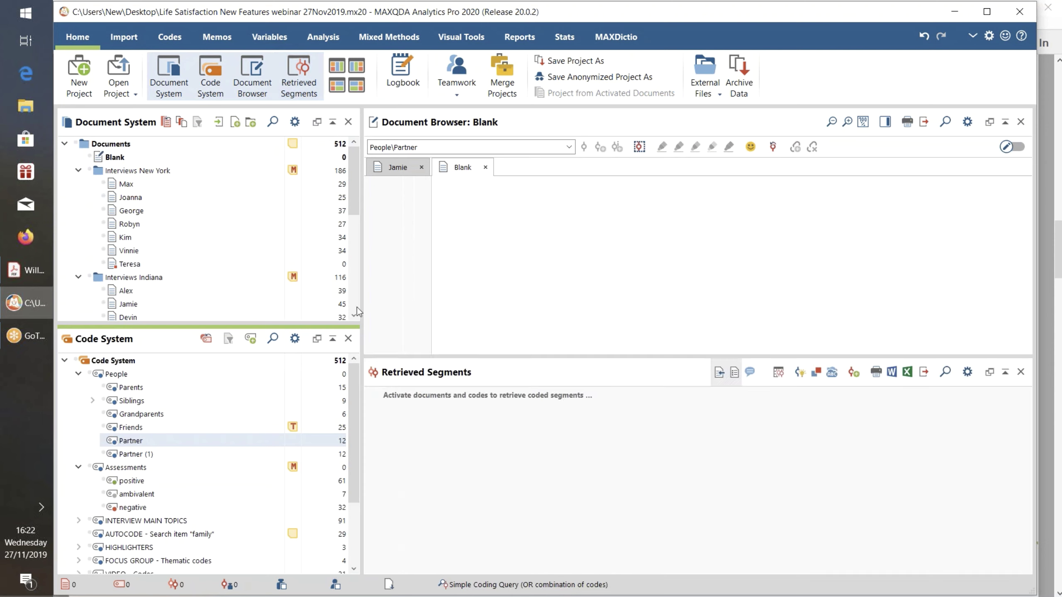
left_click(125, 162)
left_click(121, 159, "ctrl")
left_click(118, 169, "ctrl")
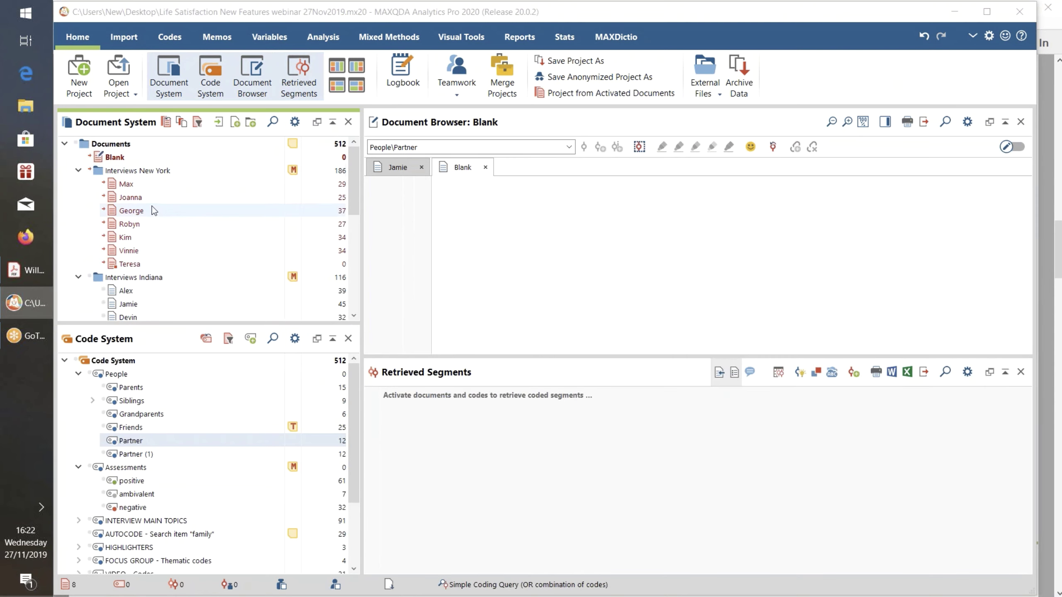
left_click(104, 158, "ctrl")
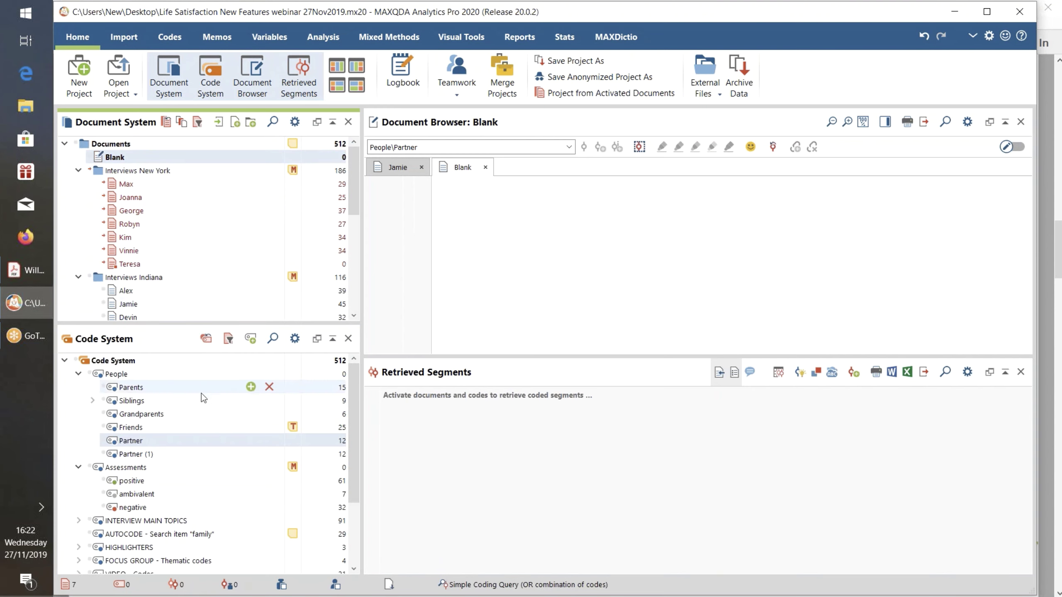
left_click(141, 443, "ctrl")
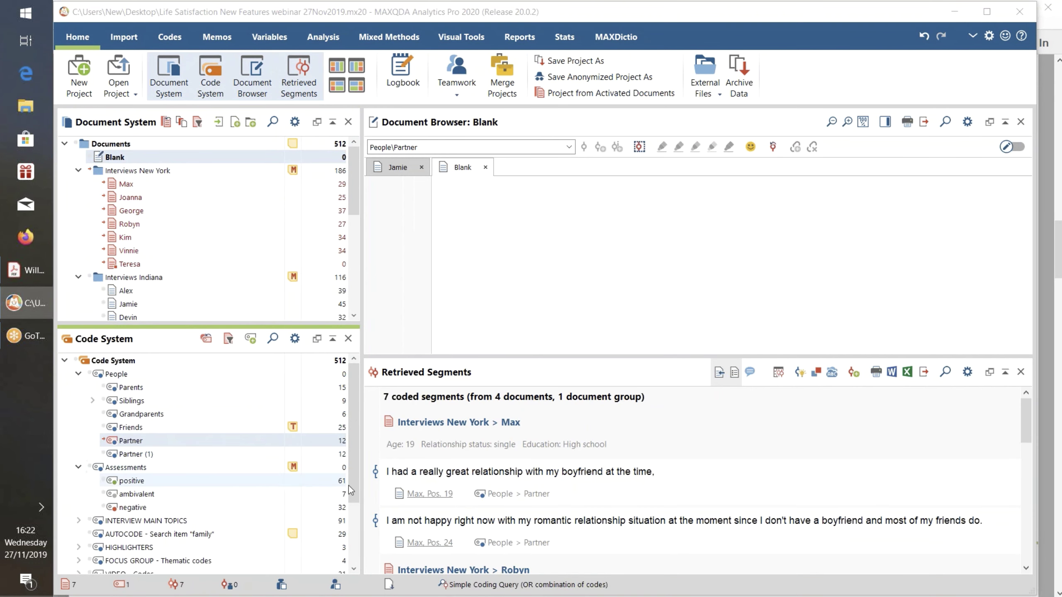
Show the first retrieved segment in its source interview and inspect its Partner and Partner (1) codings
left_click(375, 474)
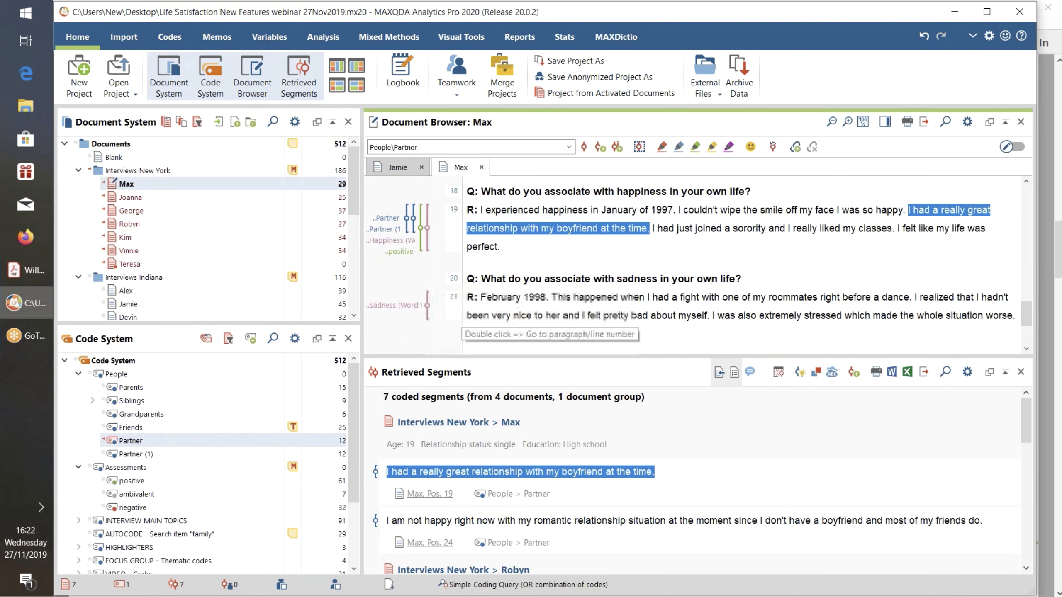
left_click(389, 229)
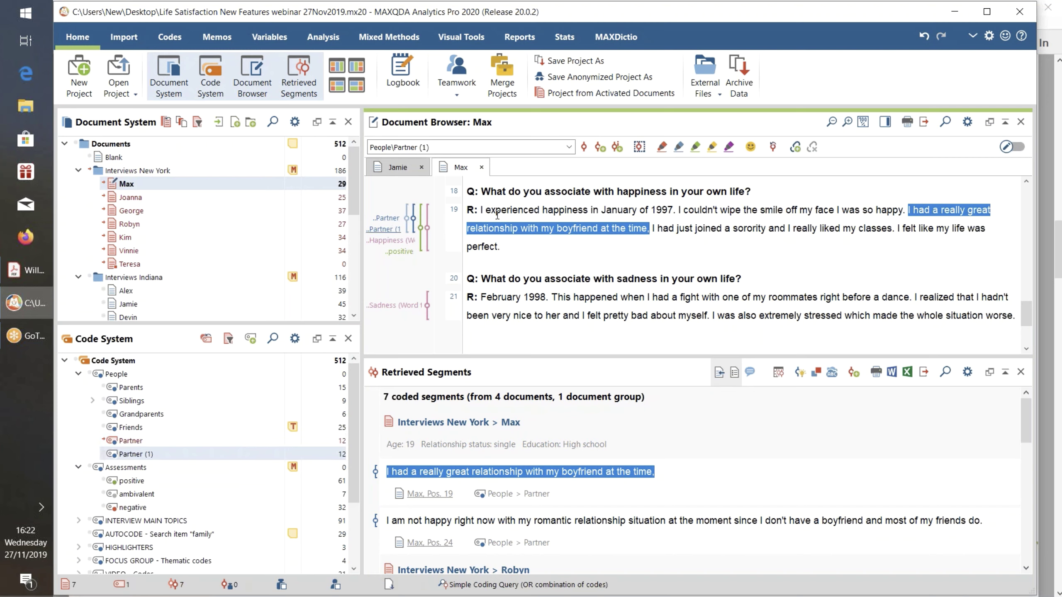
left_click(395, 217)
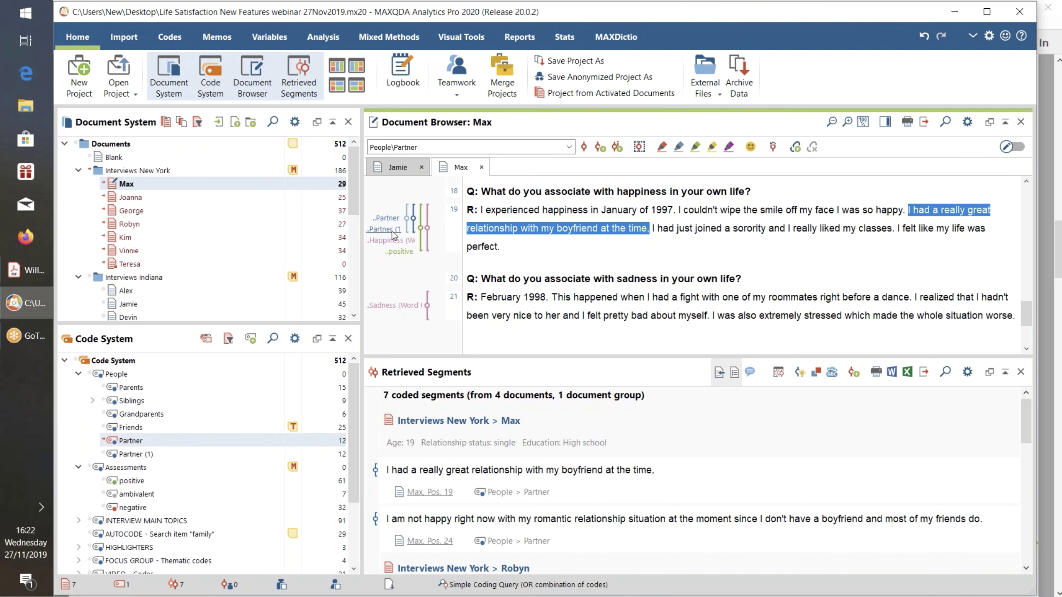
left_click(392, 230)
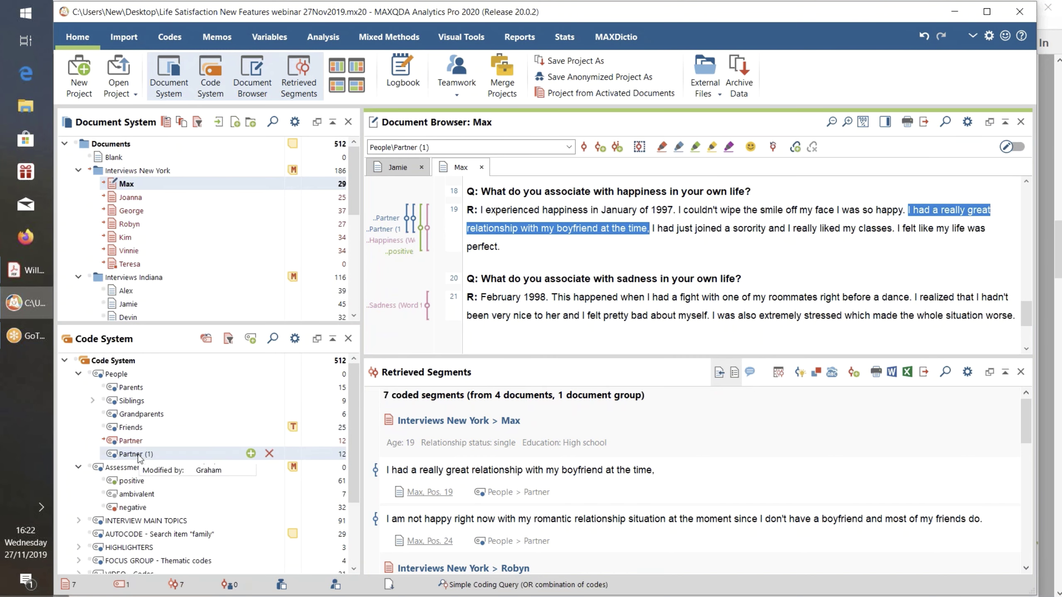
Reset the code and document activations, and delete the duplicate Partner (1) code
left_click(205, 338)
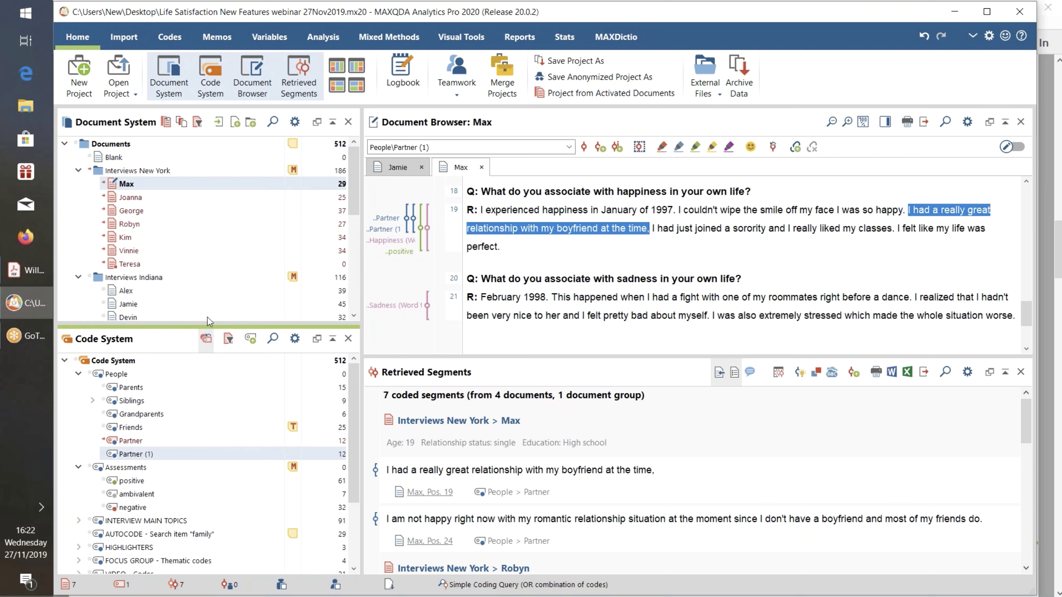
left_click(166, 121)
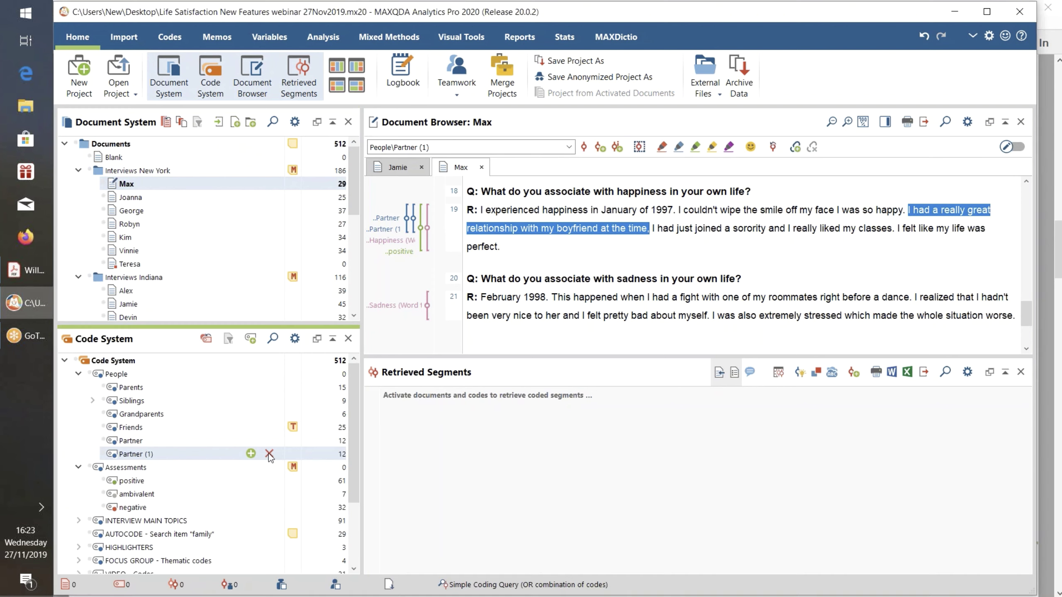
left_click(269, 453)
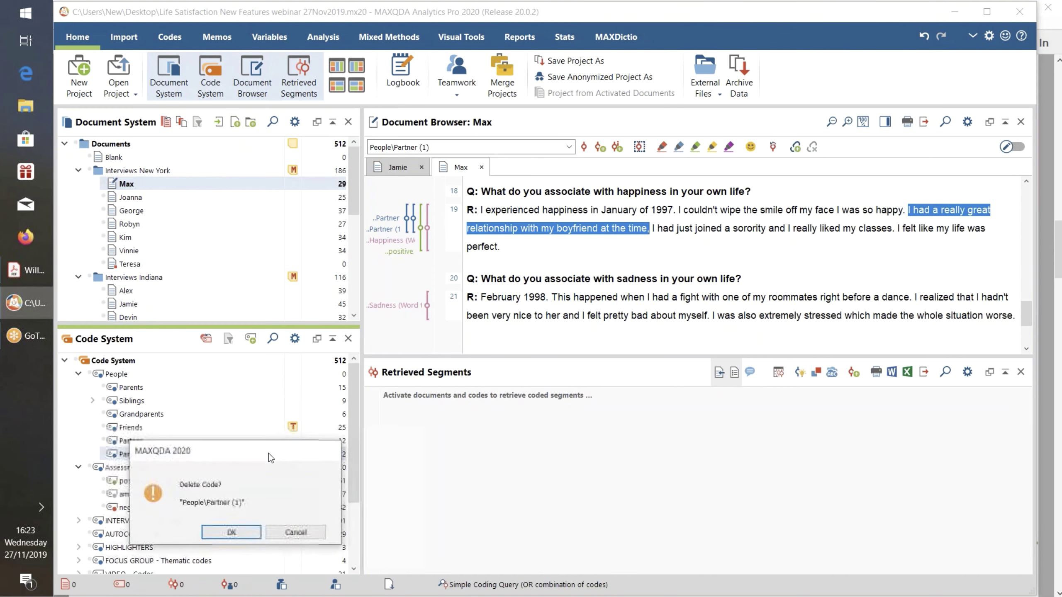
left_click(244, 535)
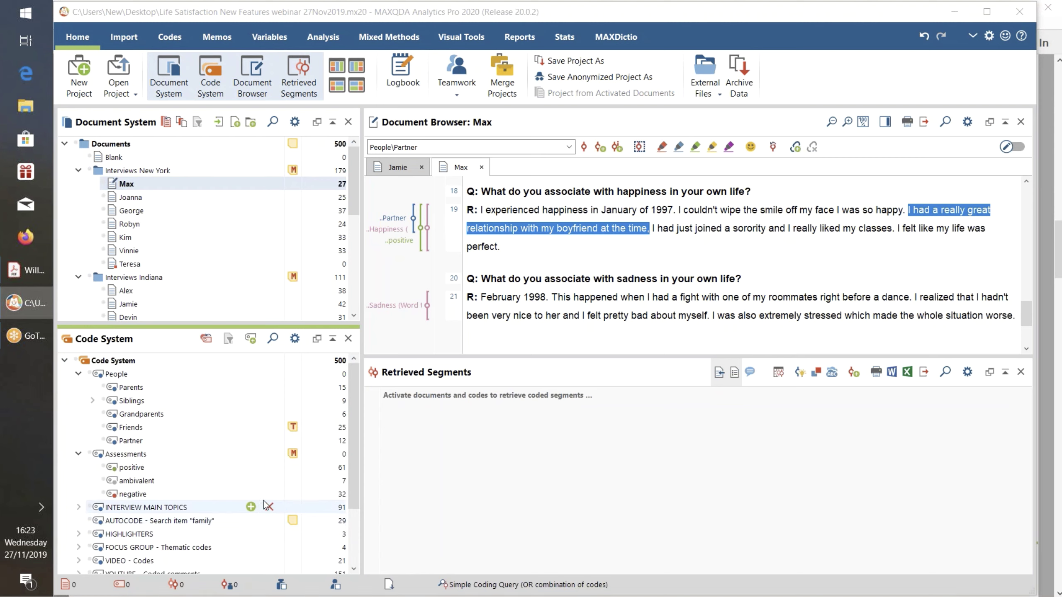
Hide the Retrieved Segments window and switch the Document Browser to the other open interview
left_click_drag(352, 439, 356, 541)
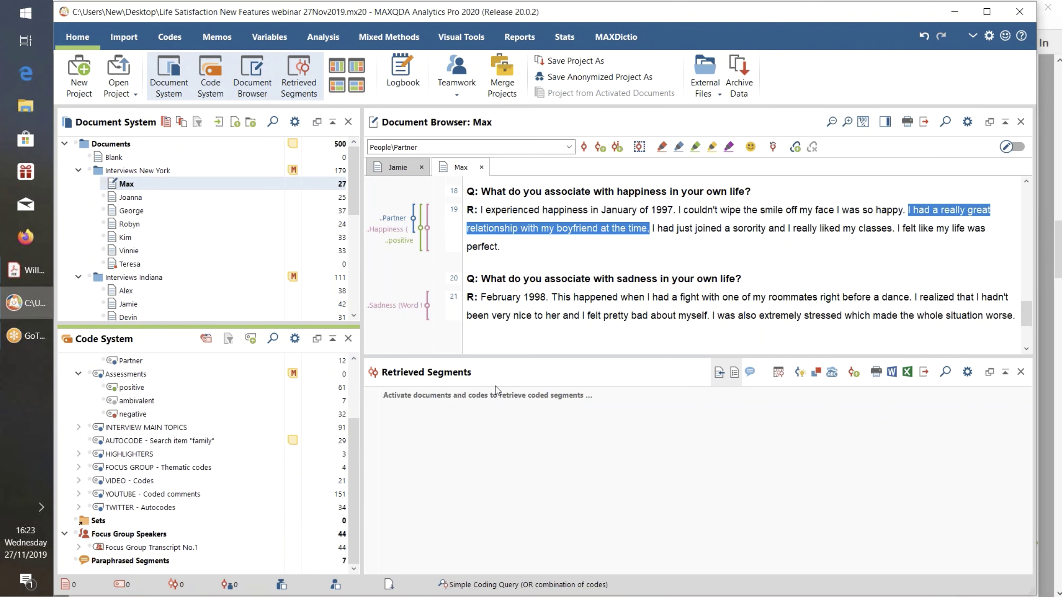
left_click(307, 88)
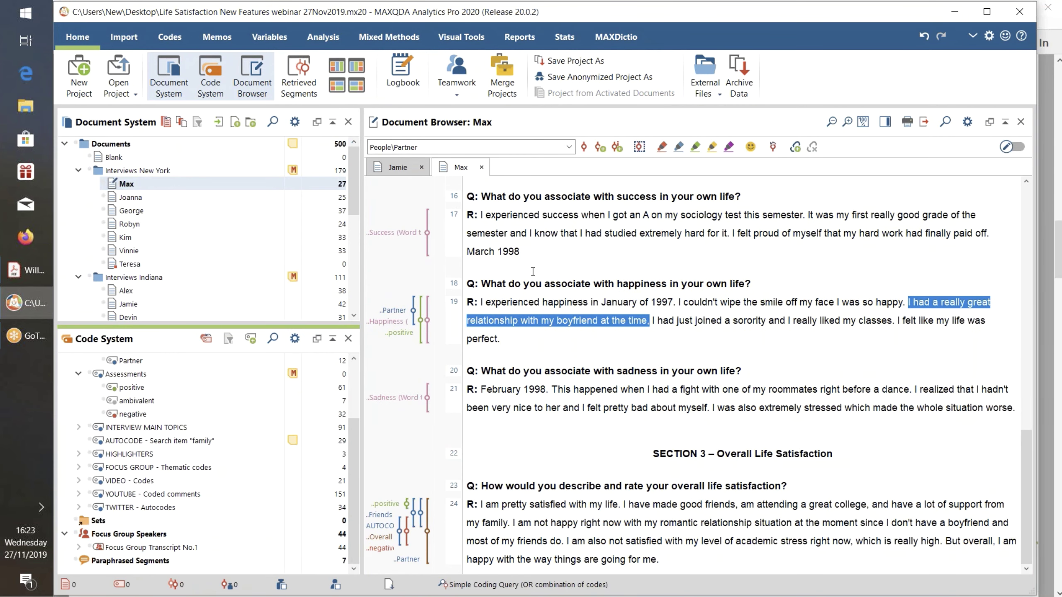
key("ctrl+Tab")
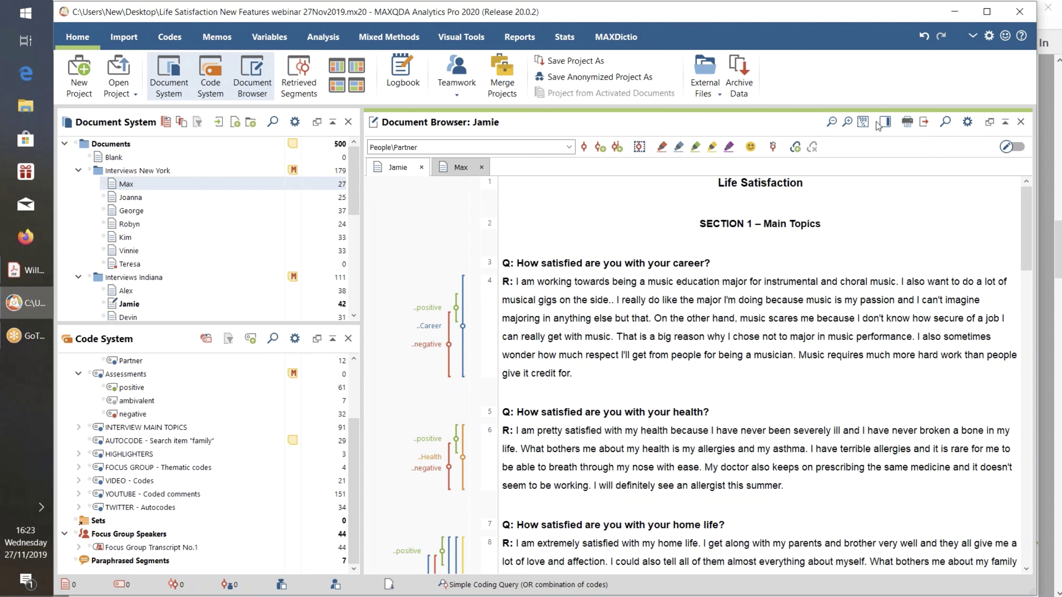
Turn edit mode on and back off for the interview, and show the sidebar beside its text
left_click(1008, 147)
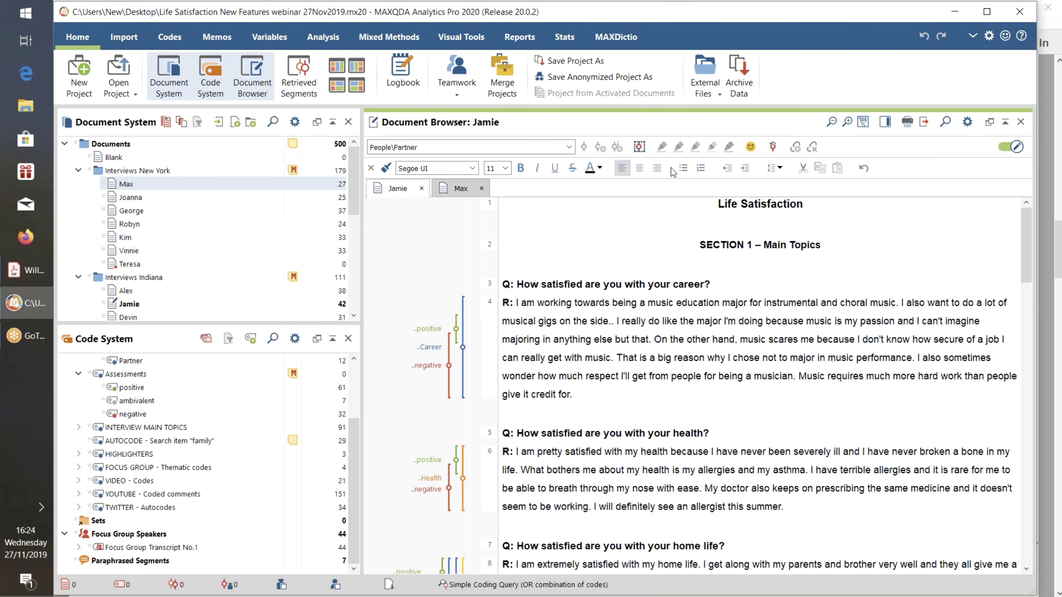
left_click(1008, 148)
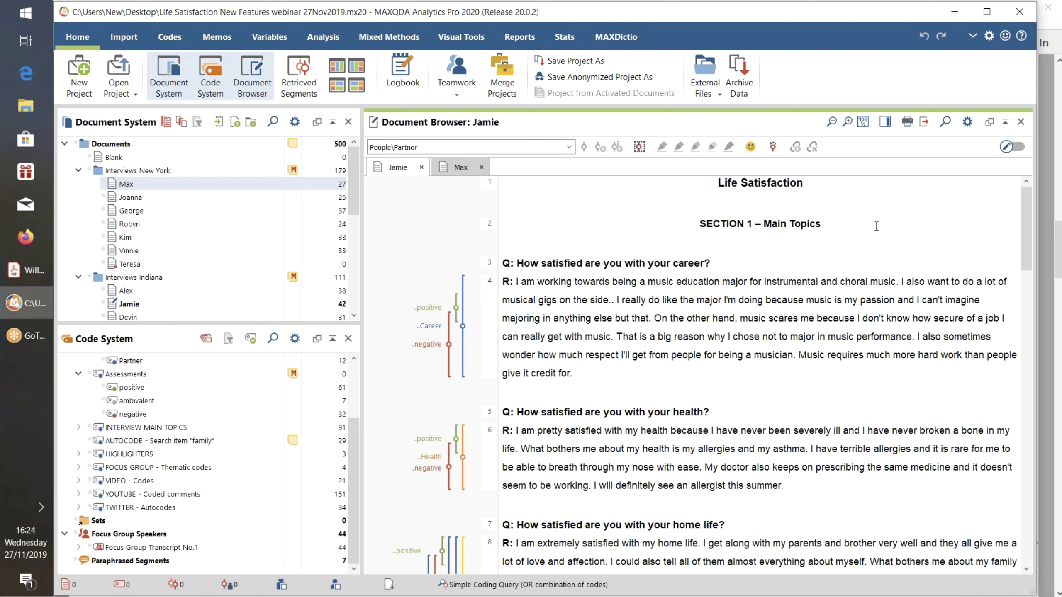
left_click(886, 122)
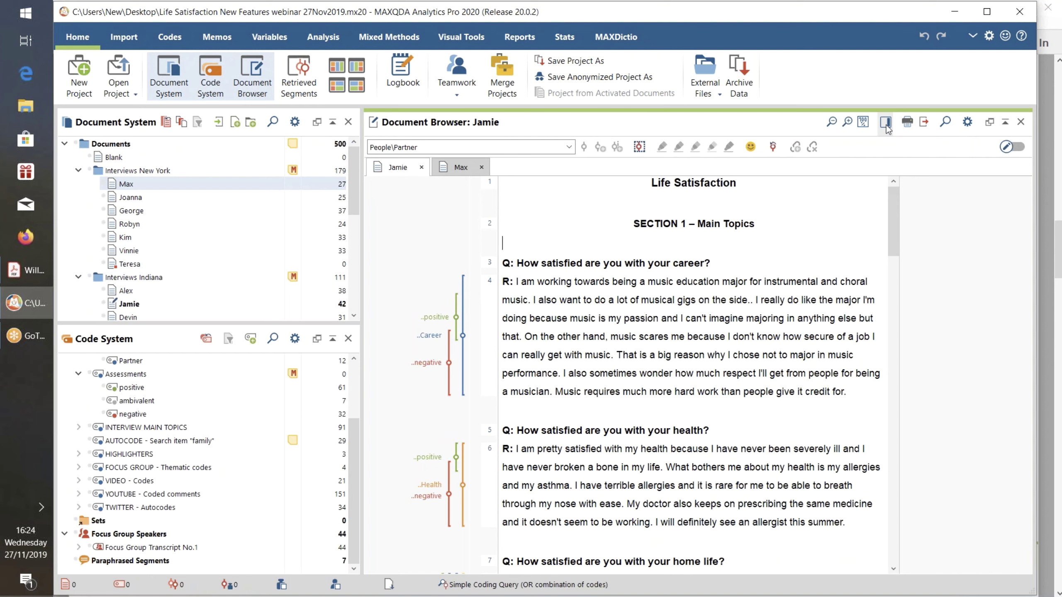
Hide comments in the document's sidebar while keeping memos displayed
right_click(958, 213)
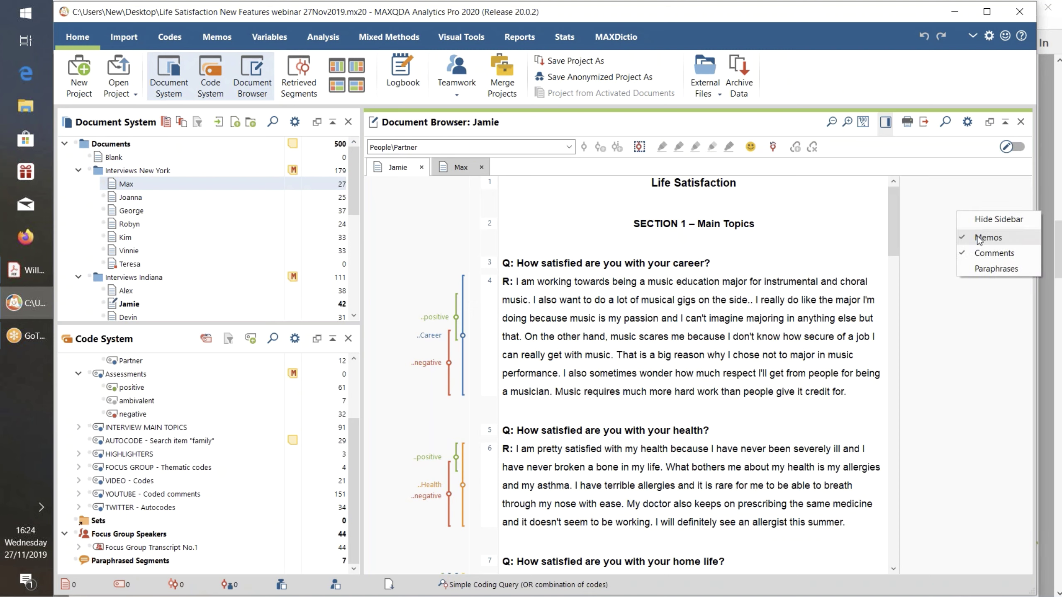
left_click(968, 265)
right_click(956, 230)
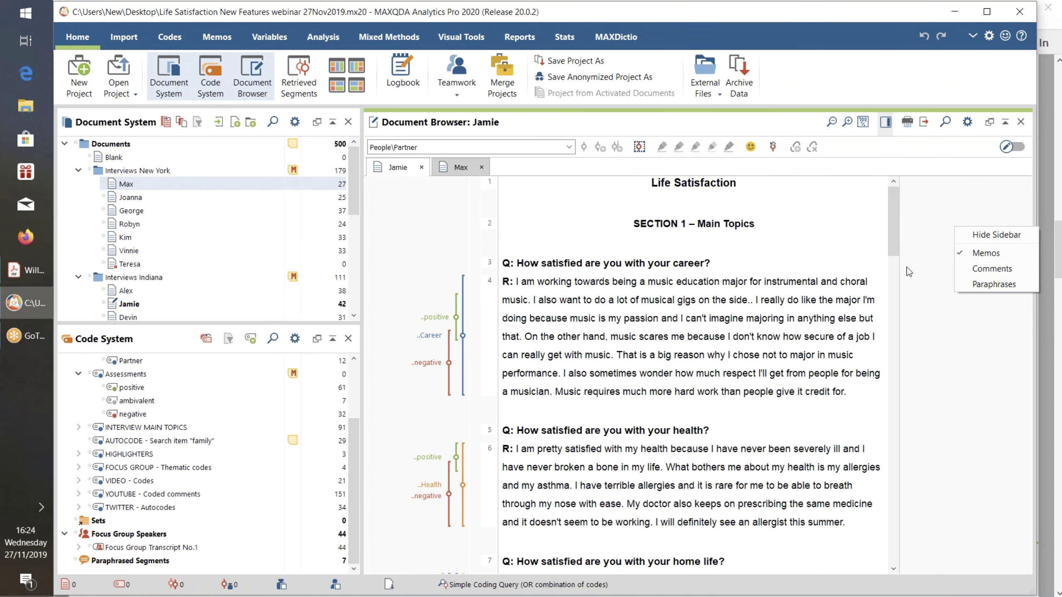
left_click(847, 257)
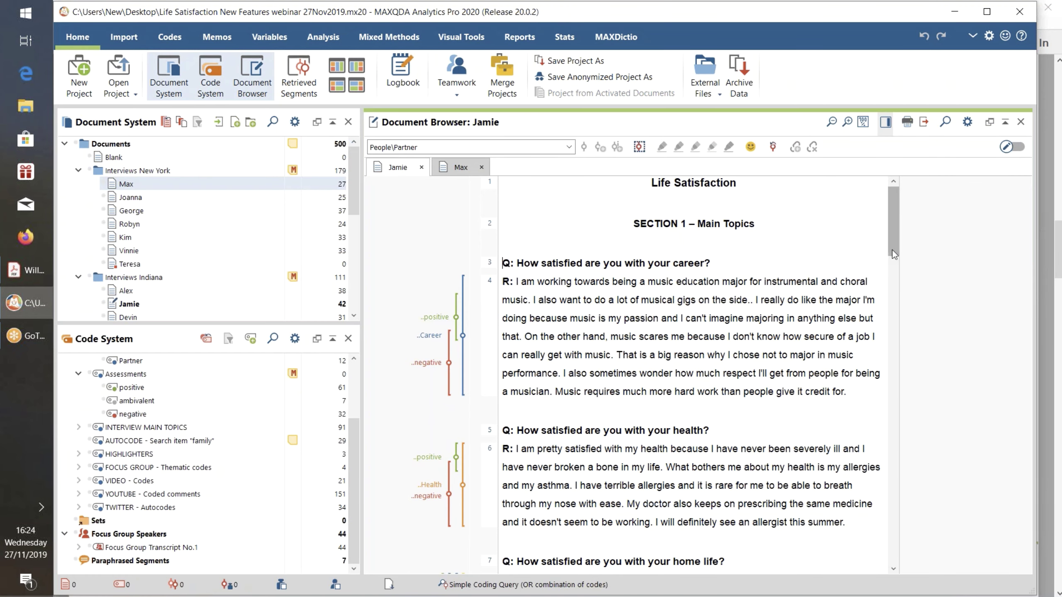
Browse the interview's memos in the sidebar from Memo 15 forward to Memo 17, and return to Memo 15
scroll(894, 279, "down", 3)
left_click(894, 278)
left_click(944, 255)
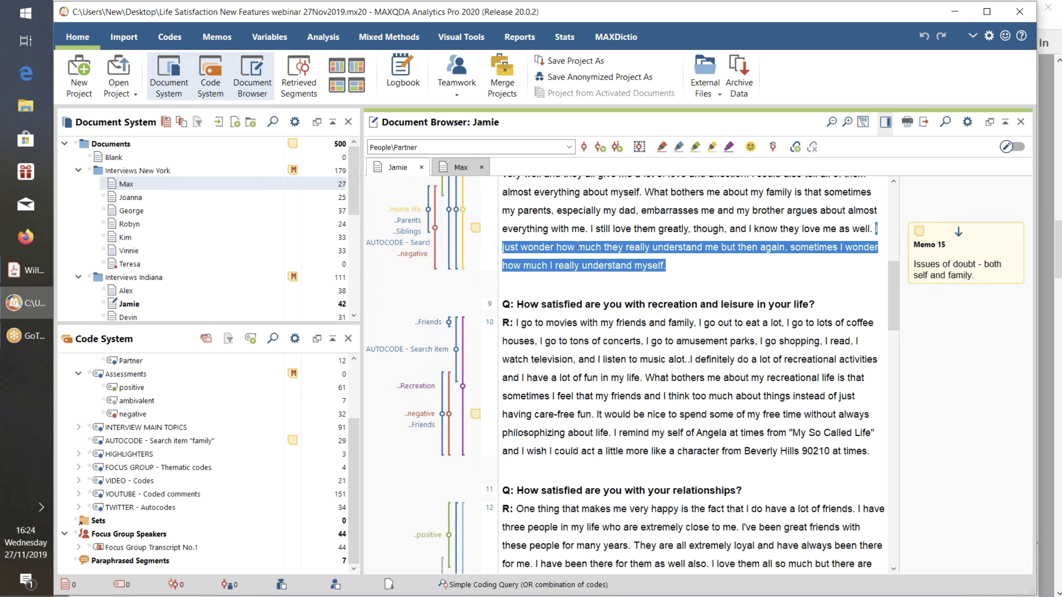
mouse_move(476, 230)
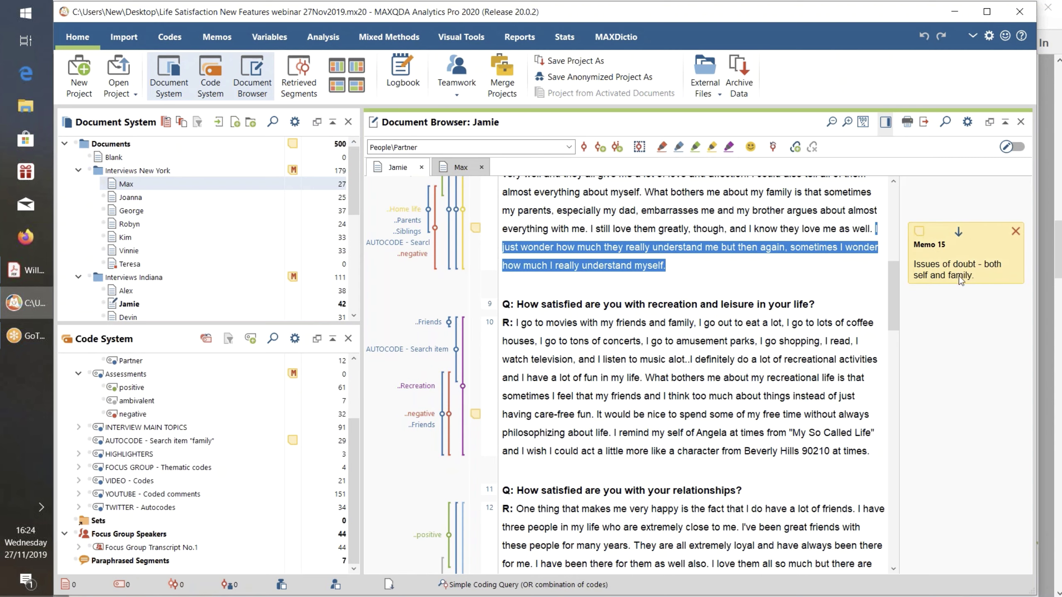
left_click(958, 231)
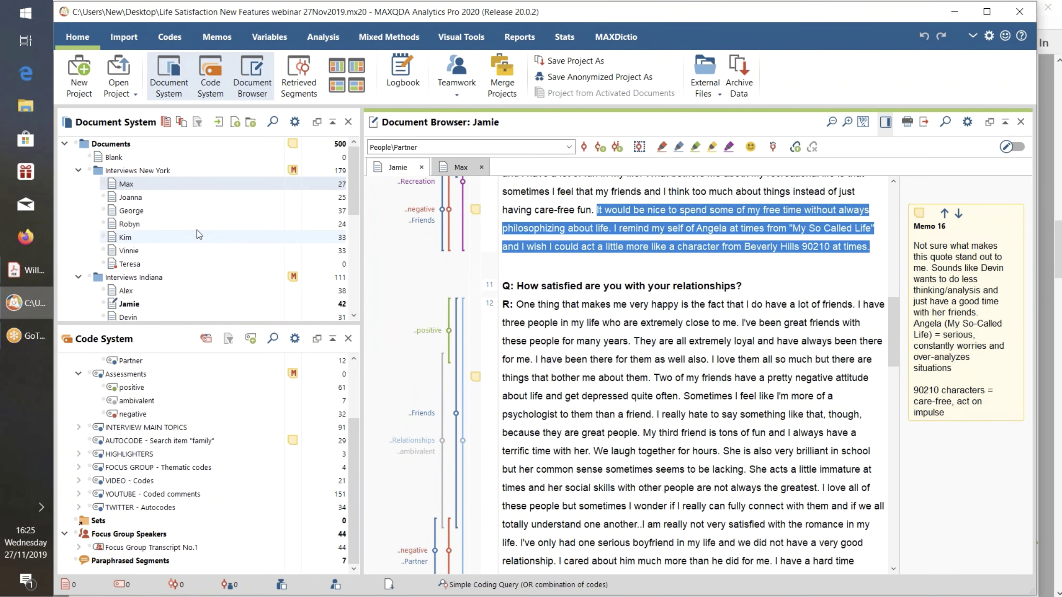
mouse_move(176, 305)
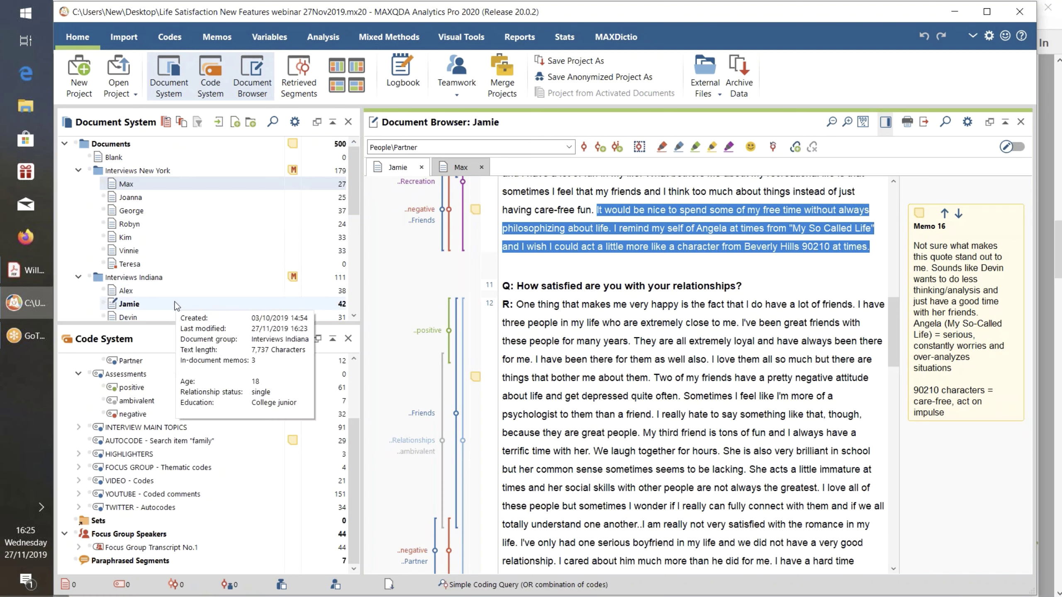
left_click(959, 215)
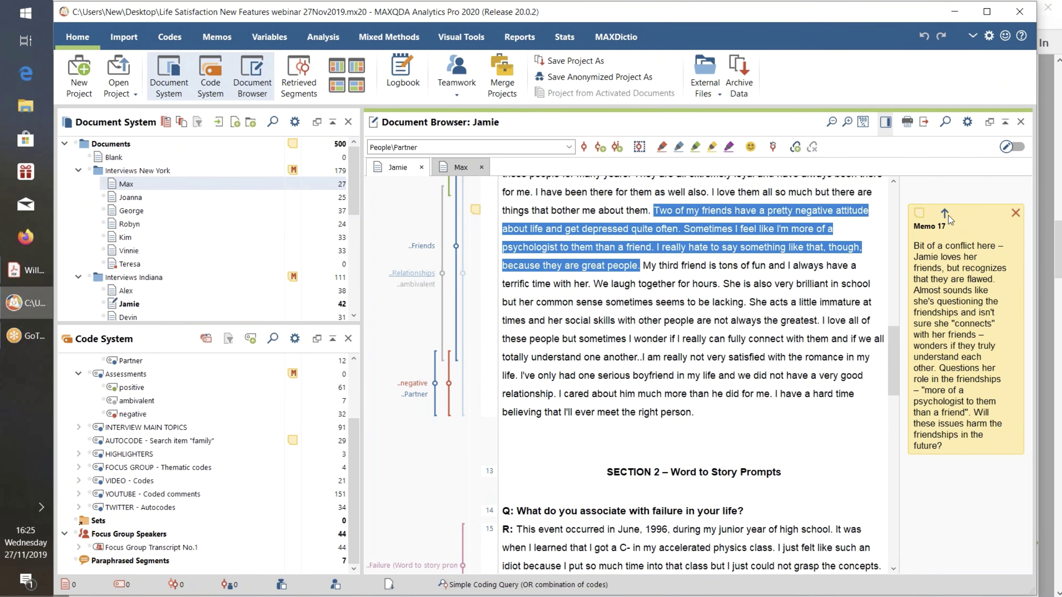
left_click(944, 214)
left_click(944, 214)
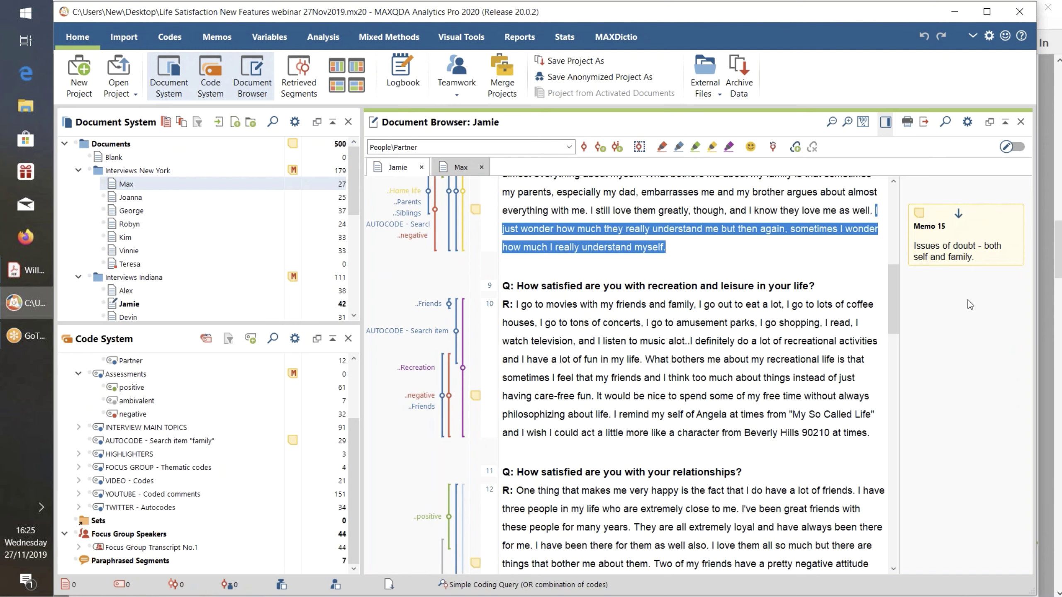
Display comments alongside the memos in the sidebar, and check the sidebar's display options
right_click(937, 305)
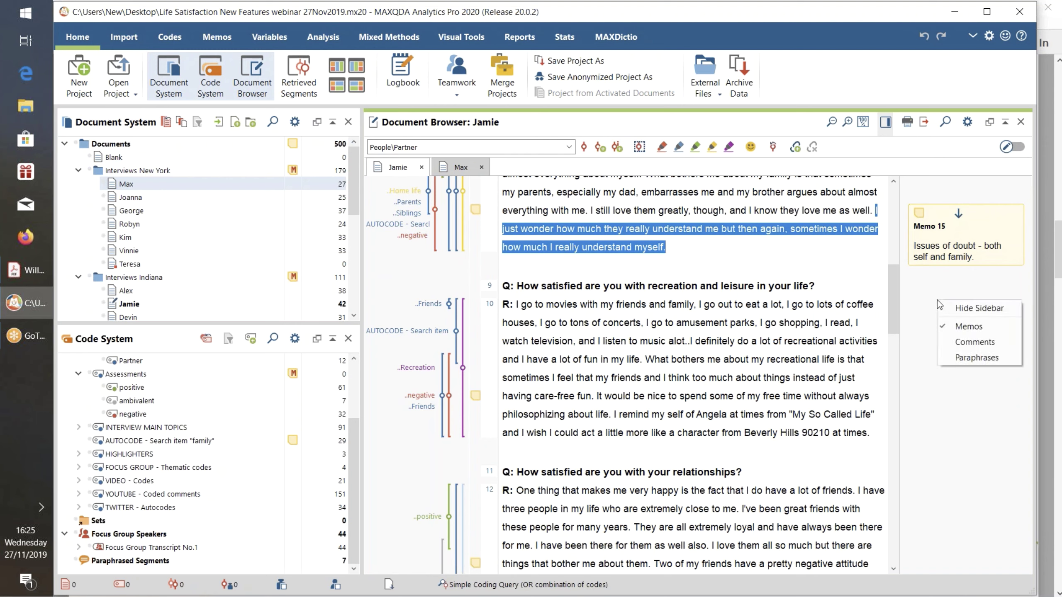
left_click(948, 342)
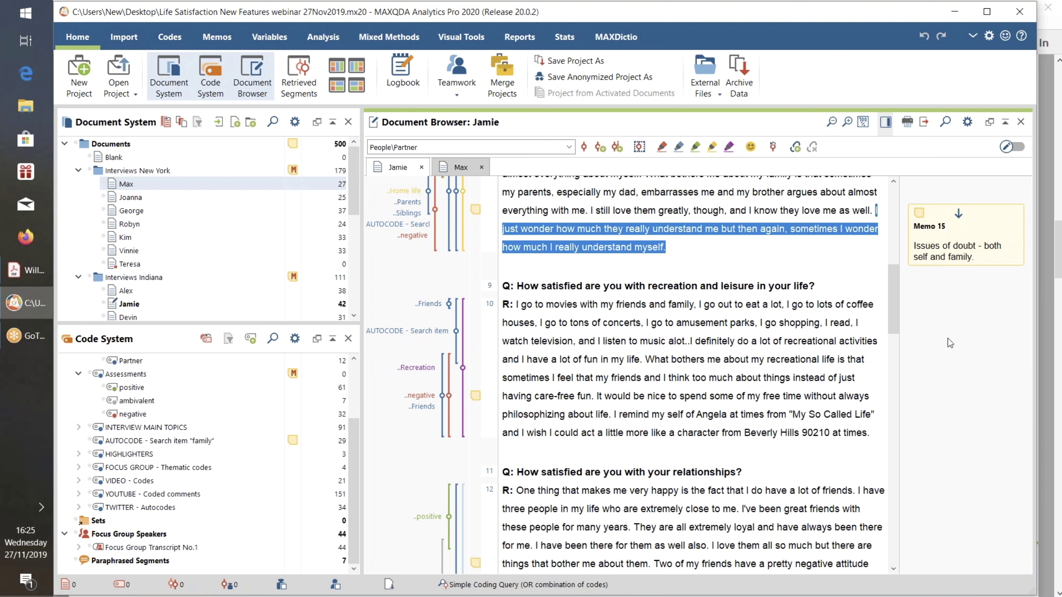
right_click(950, 320)
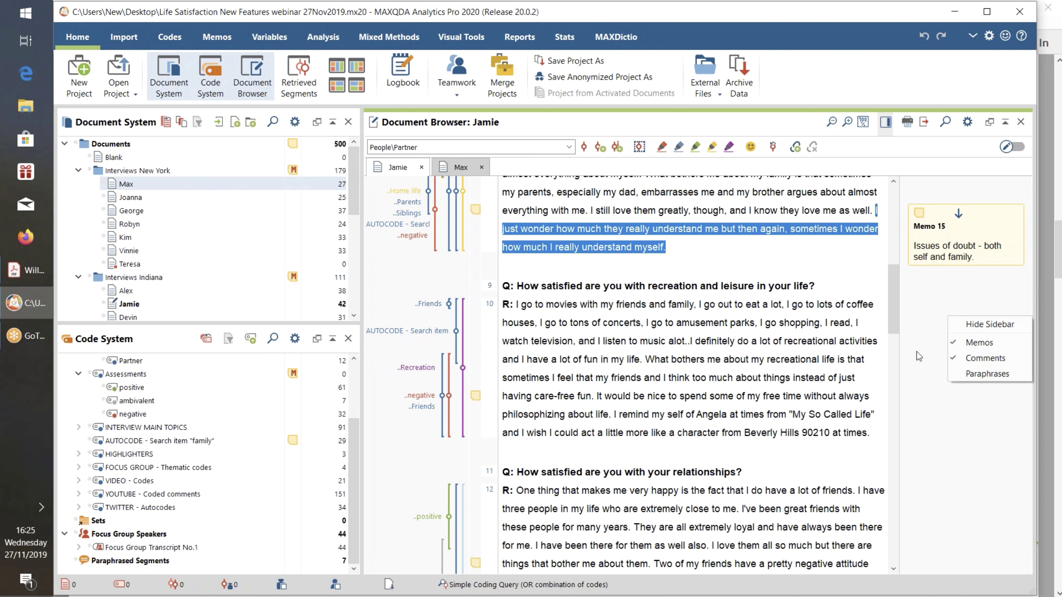
left_click(902, 355)
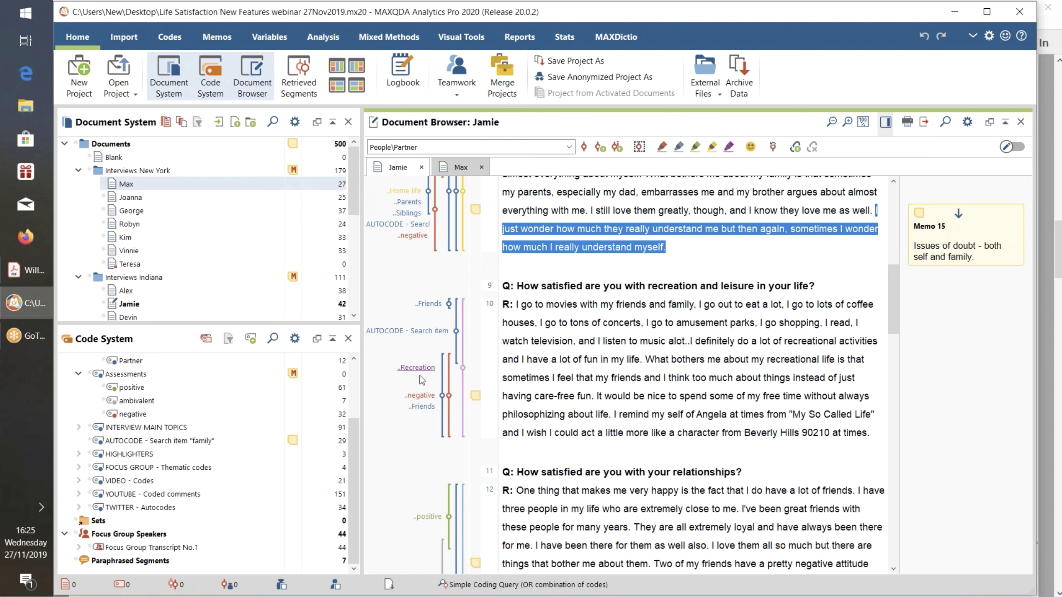
Add the comment "comment here" to the Friends coding in the second half of paragraph 10, and highlight its segment from the sidebar
right_click(427, 410)
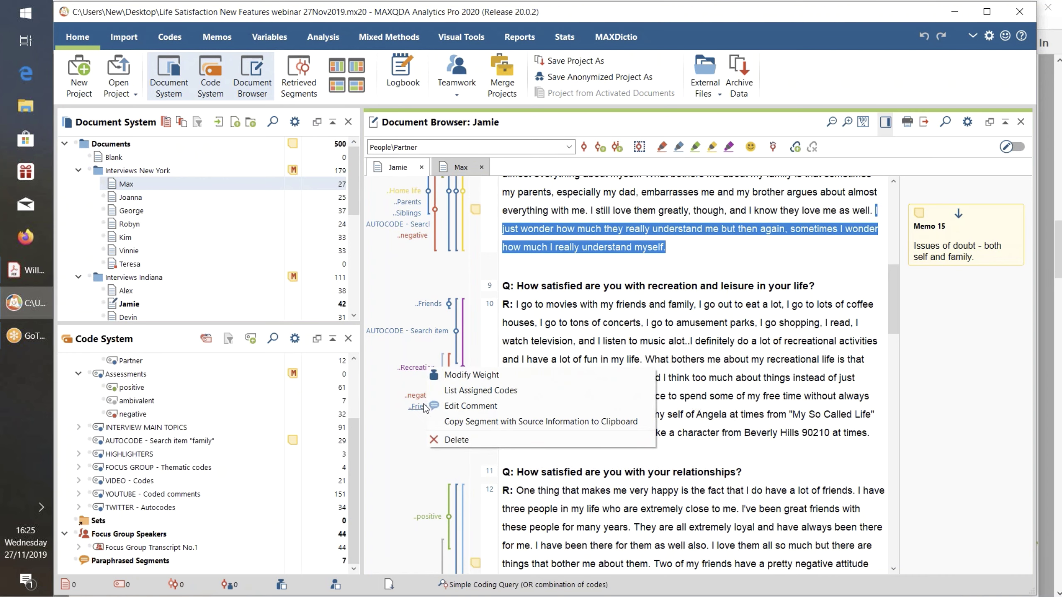
left_click(462, 408)
type("c")
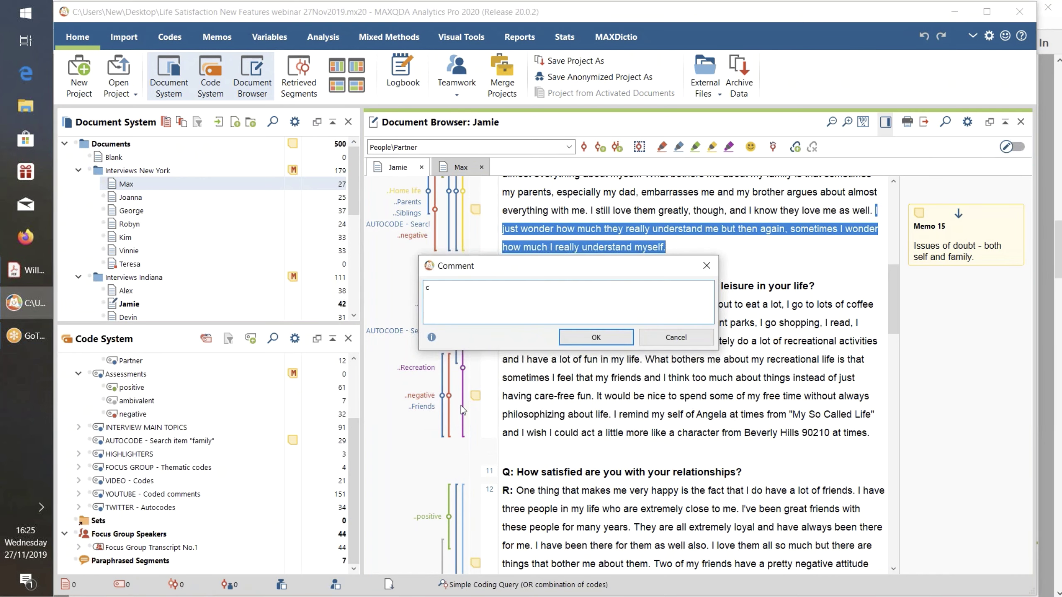
type("omment here")
left_click(593, 337)
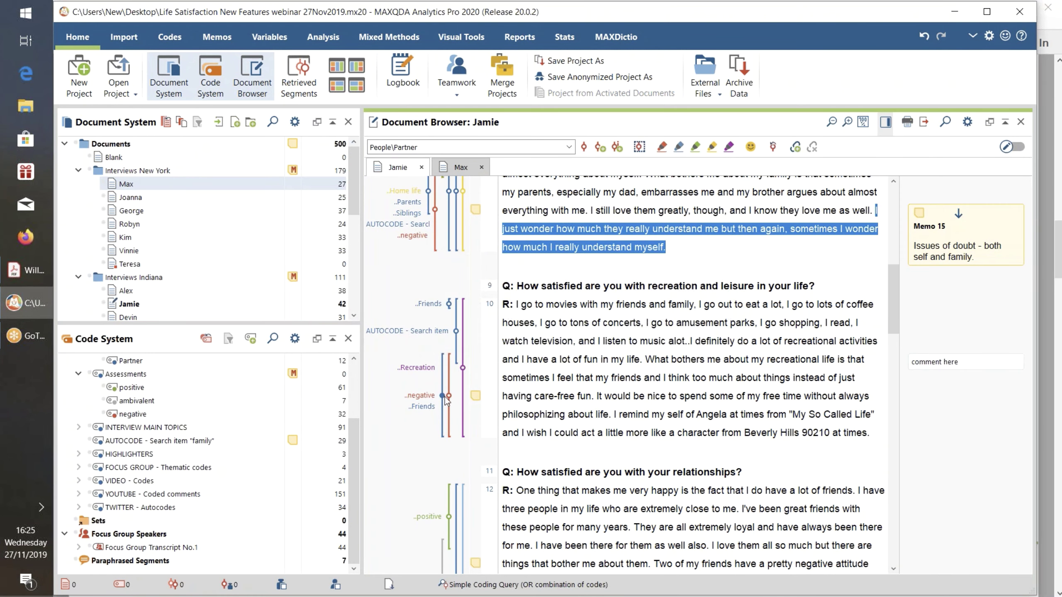
left_click(926, 361)
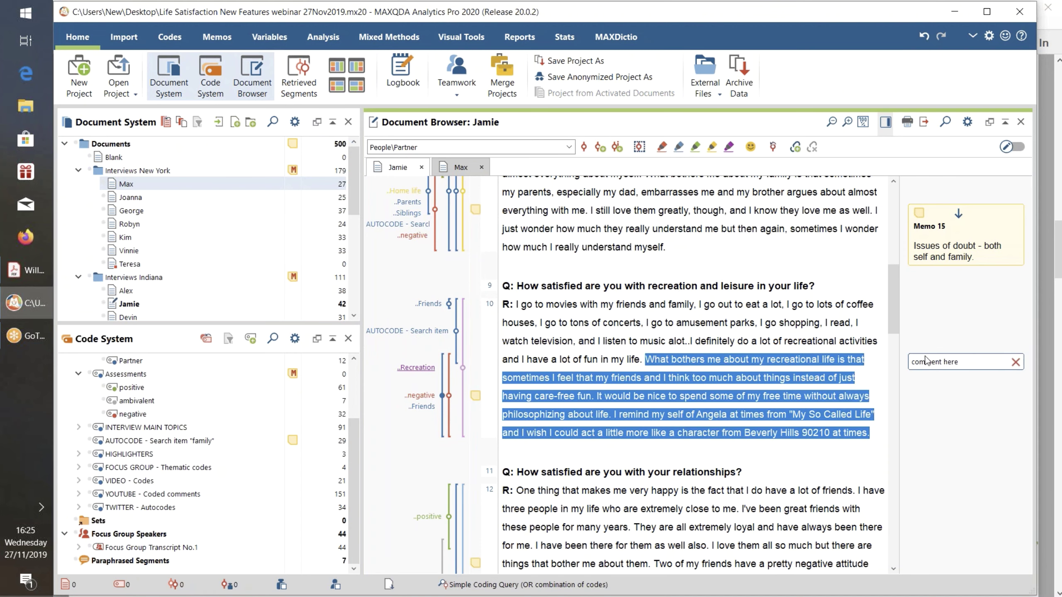
mouse_move(950, 222)
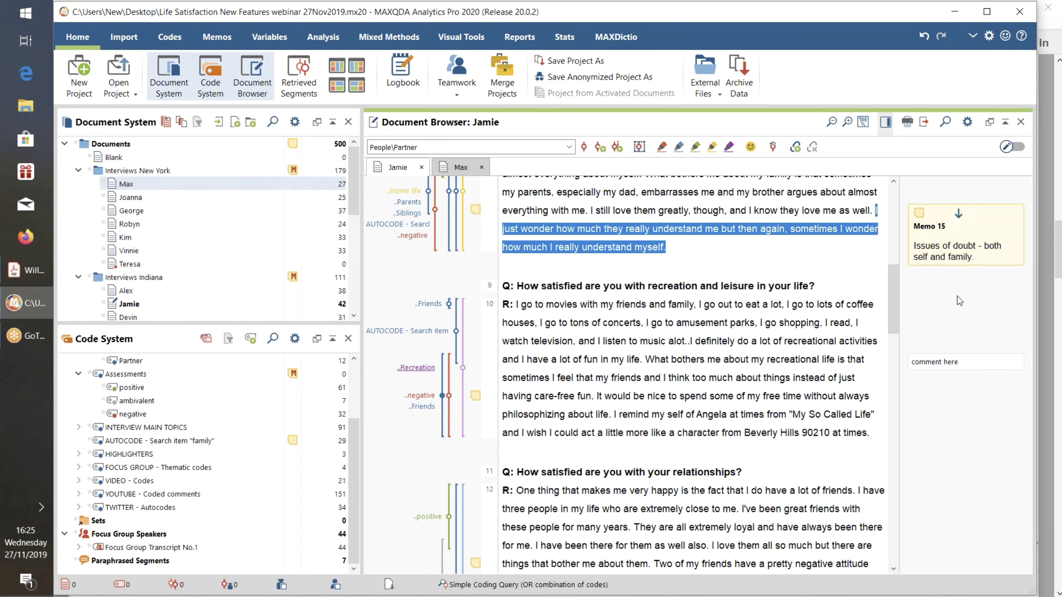
scroll(959, 295, "up", 2)
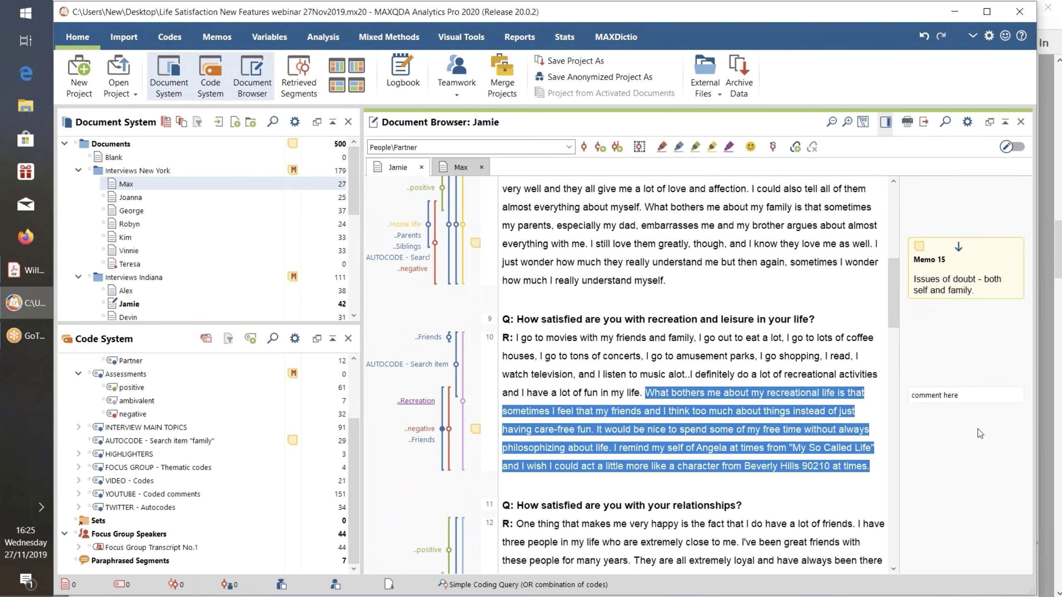
Display paraphrases instead of comments in the sidebar, and check the sidebar's display options
right_click(938, 205)
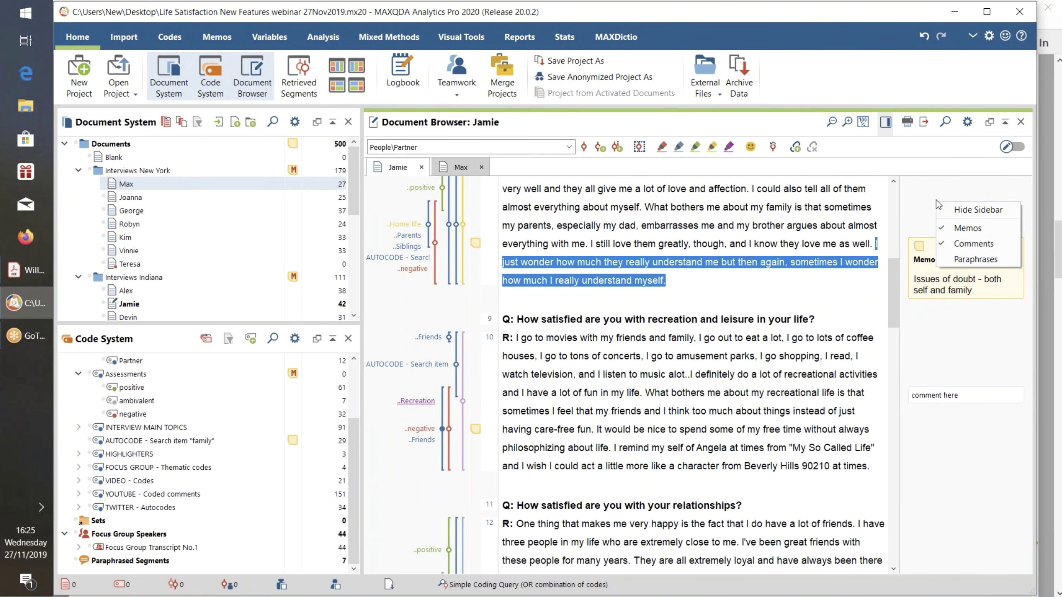
left_click(947, 259)
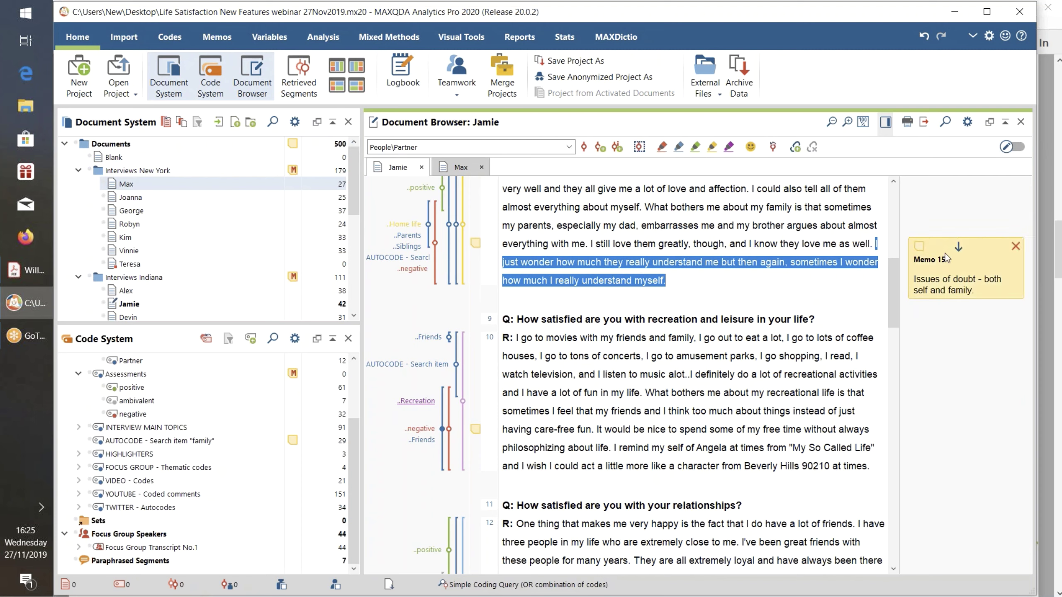
right_click(933, 198)
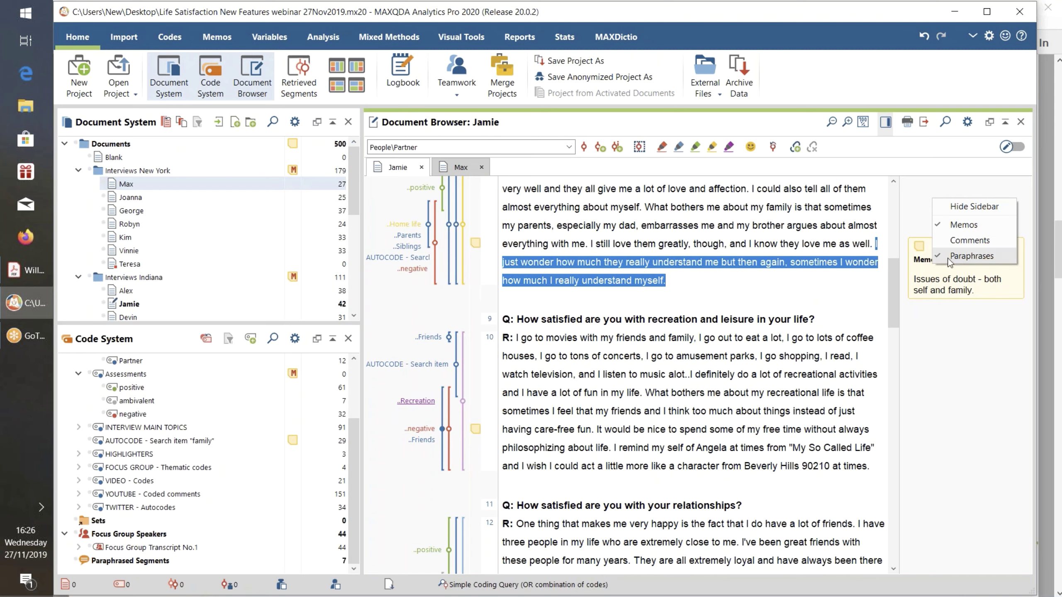
left_click(958, 276)
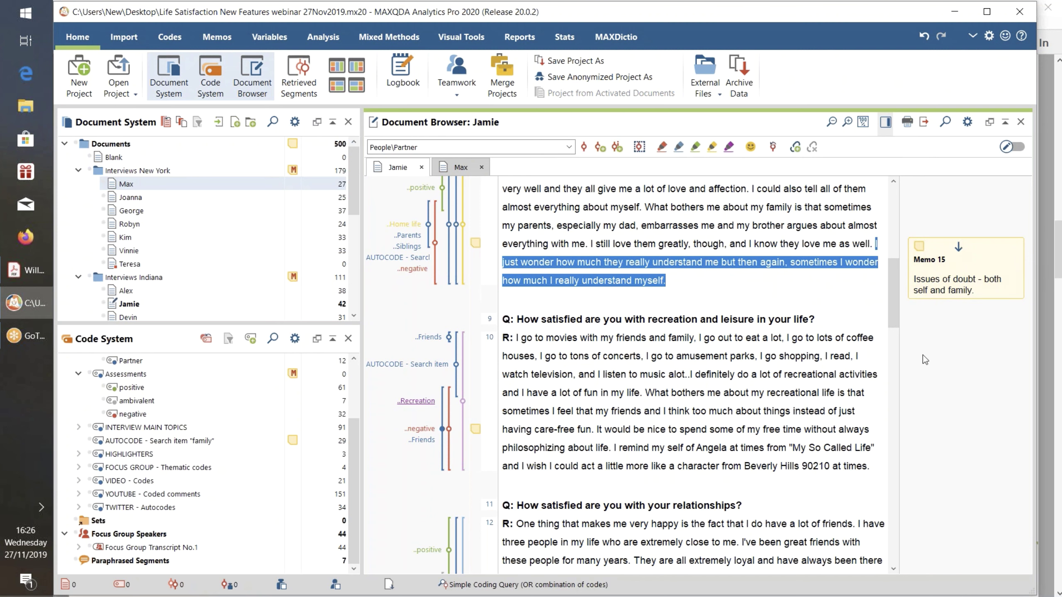
Convert the interview to line numbered text, raising the maximum characters per line slightly above 80
right_click(622, 358)
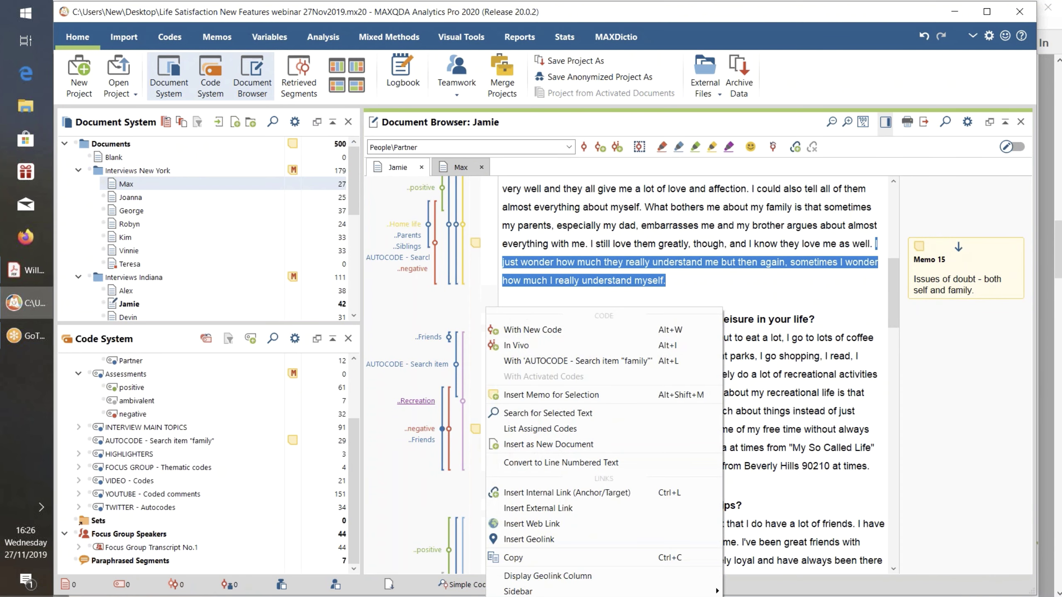
left_click(629, 463)
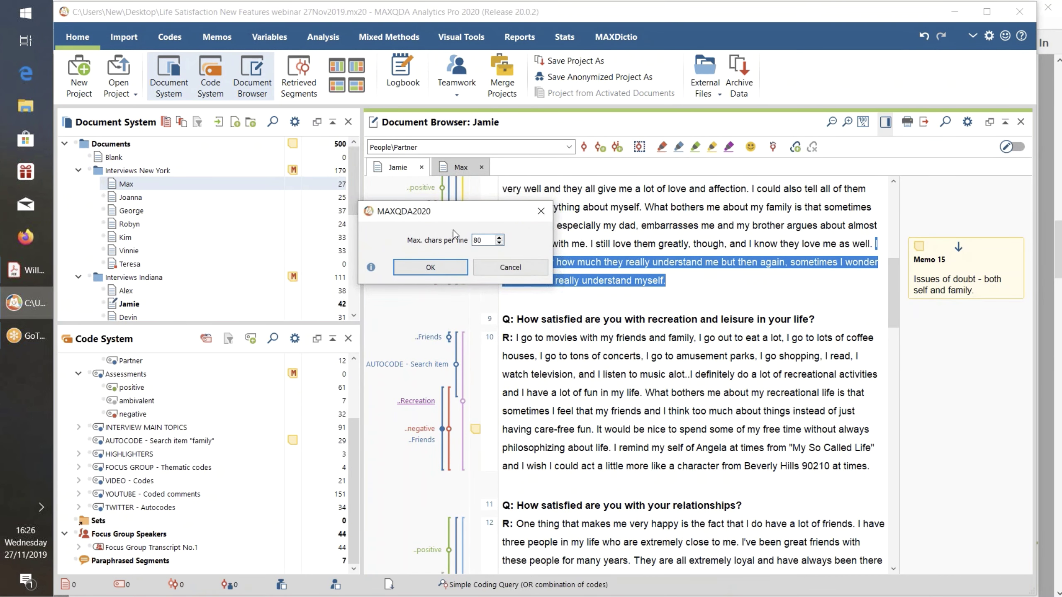
left_click(500, 238)
left_click(499, 239)
left_click(429, 267)
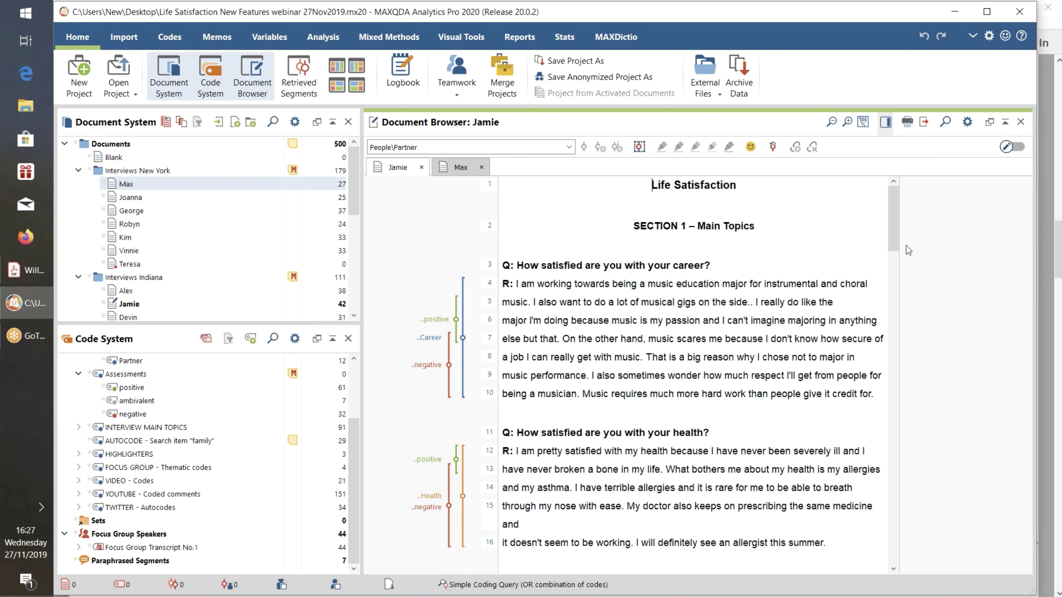
Examine the line numbering by narrowing and rewidening the text area, and selecting line 8 and the whole career answer
left_click_drag(900, 258, 858, 258)
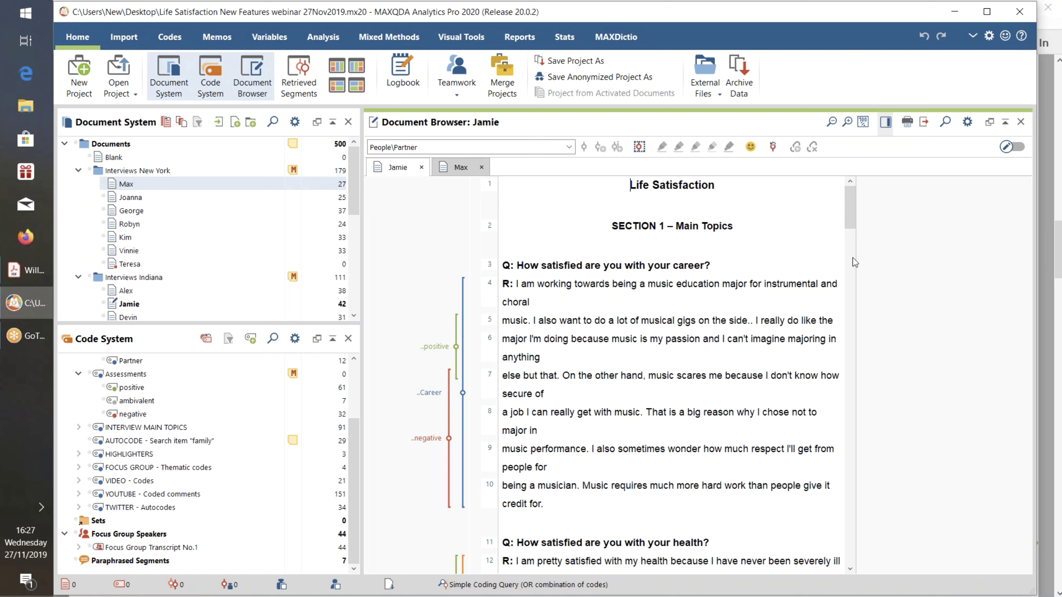
left_click_drag(856, 263, 904, 257)
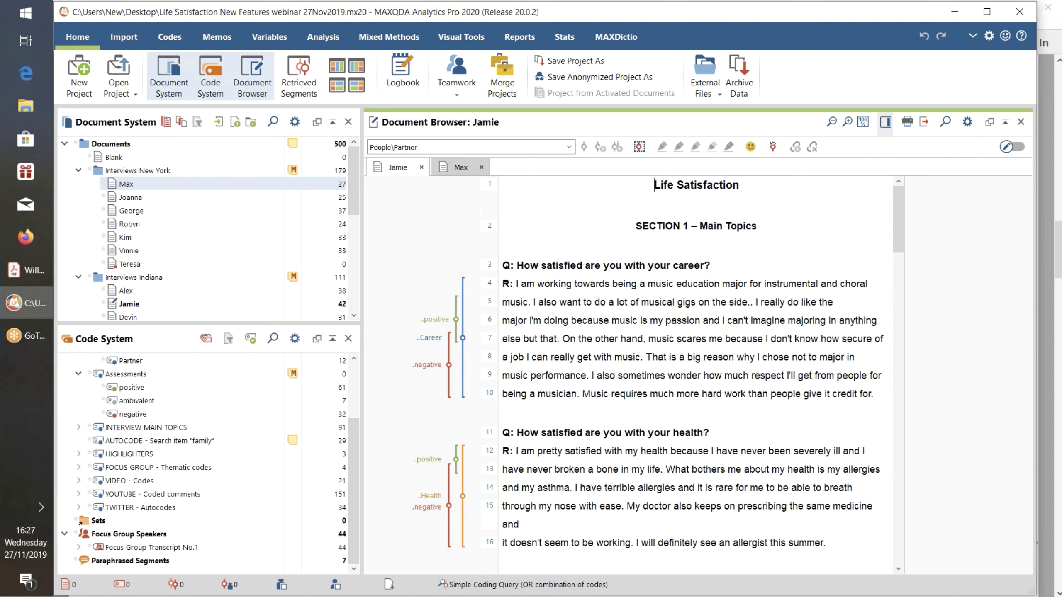
left_click(488, 359)
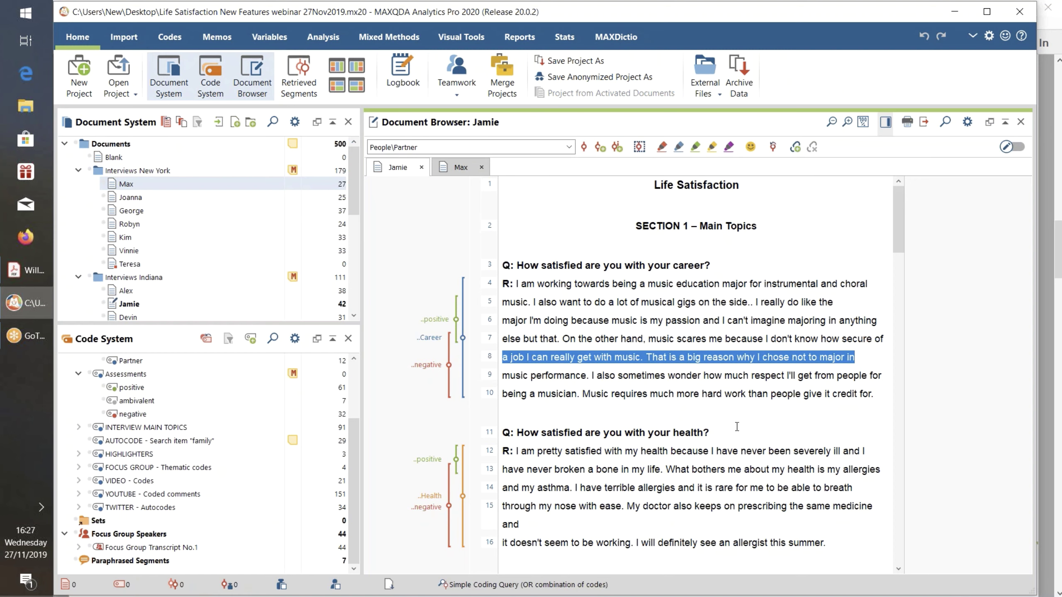
left_click(861, 423)
left_click_drag(882, 395, 759, 276)
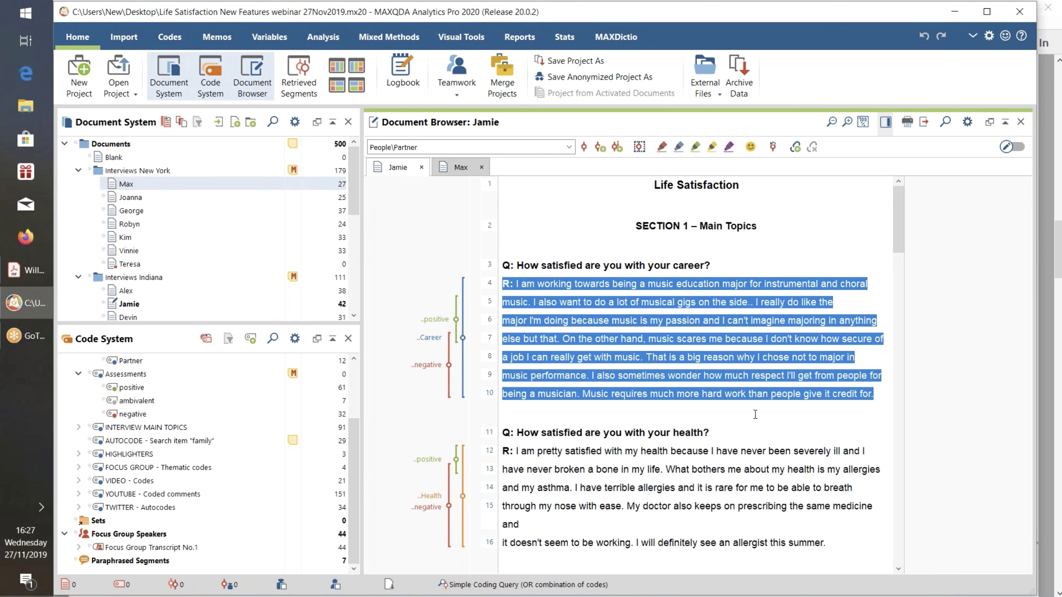
left_click(768, 416)
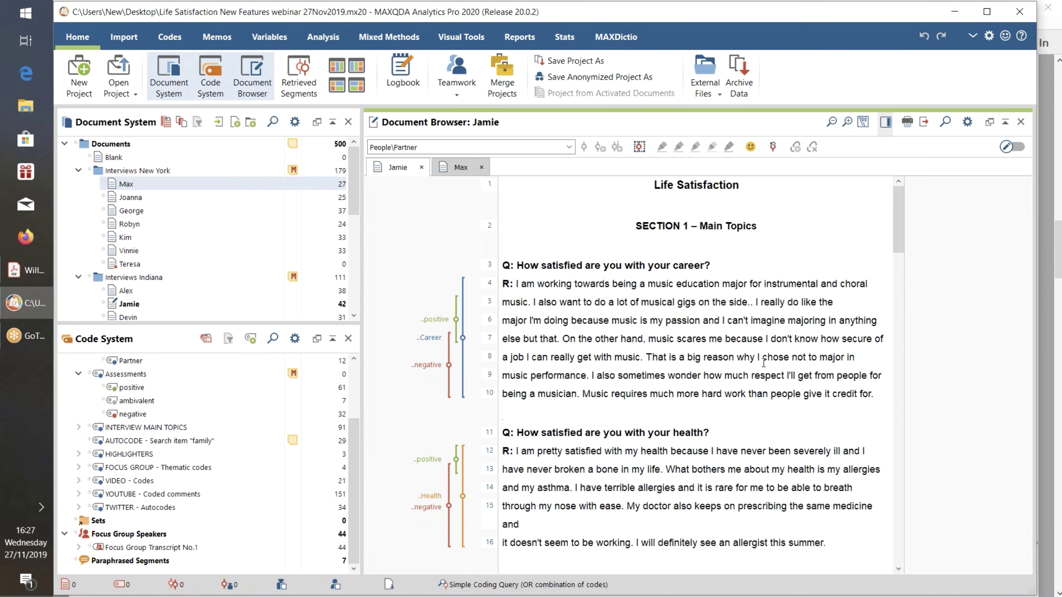
Convert the interview back to paragraph numbered text and check the numbering by selecting paragraph 4
right_click(628, 326)
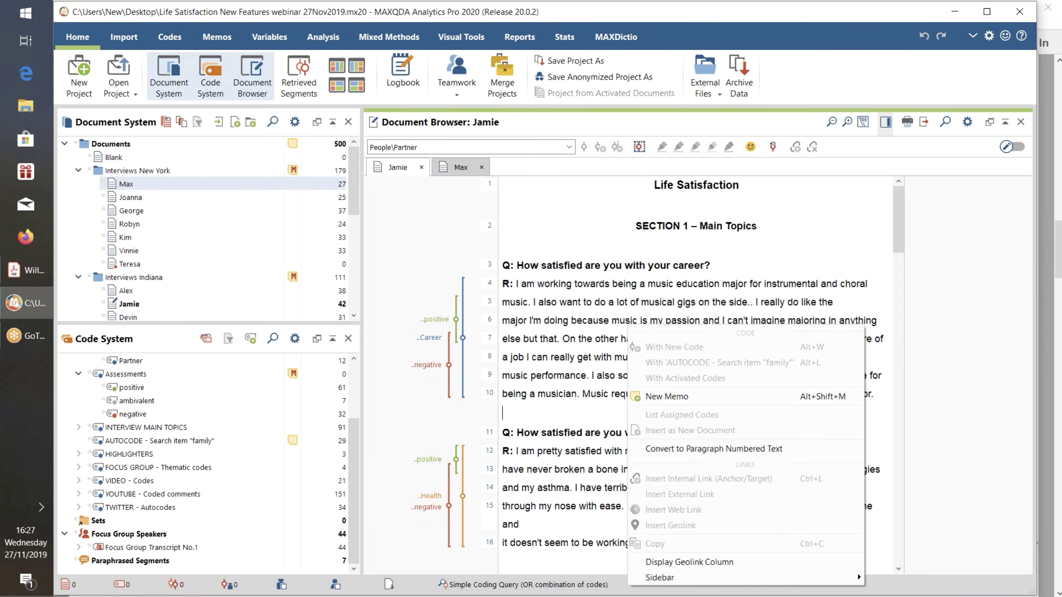
left_click(740, 450)
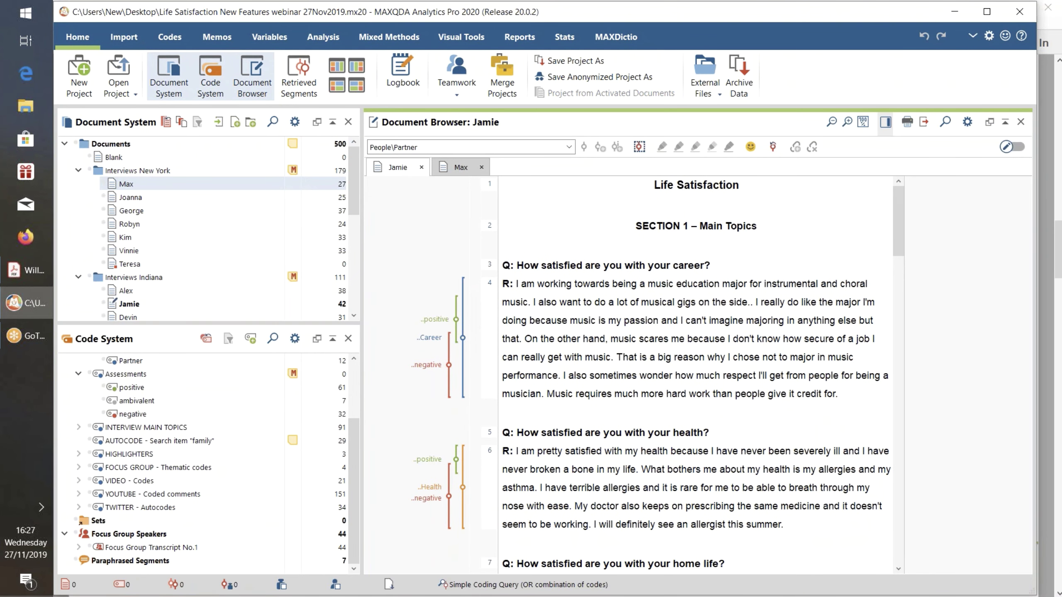
left_click(490, 283)
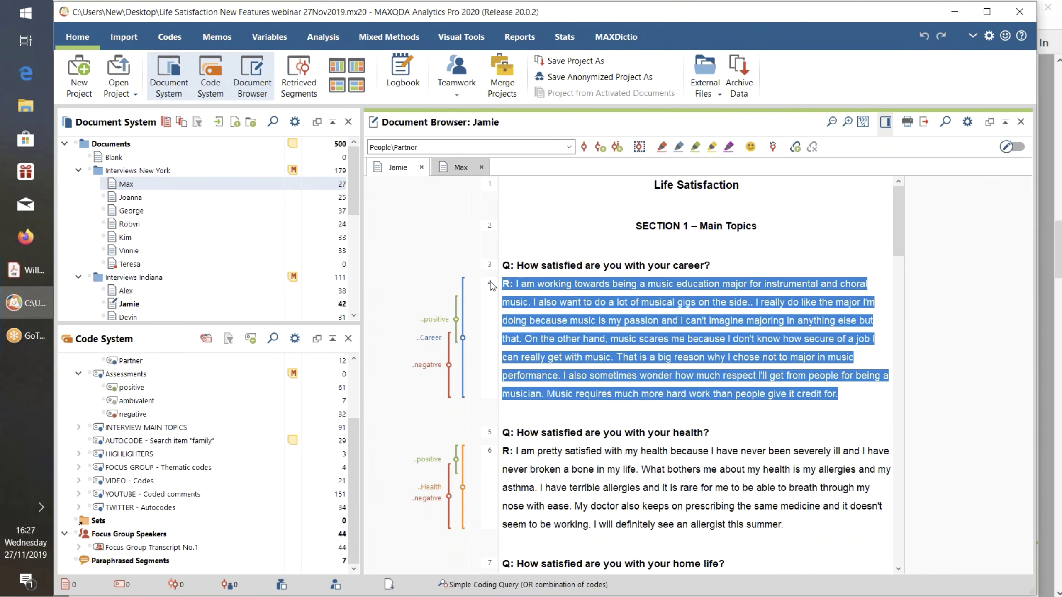
left_click(740, 429)
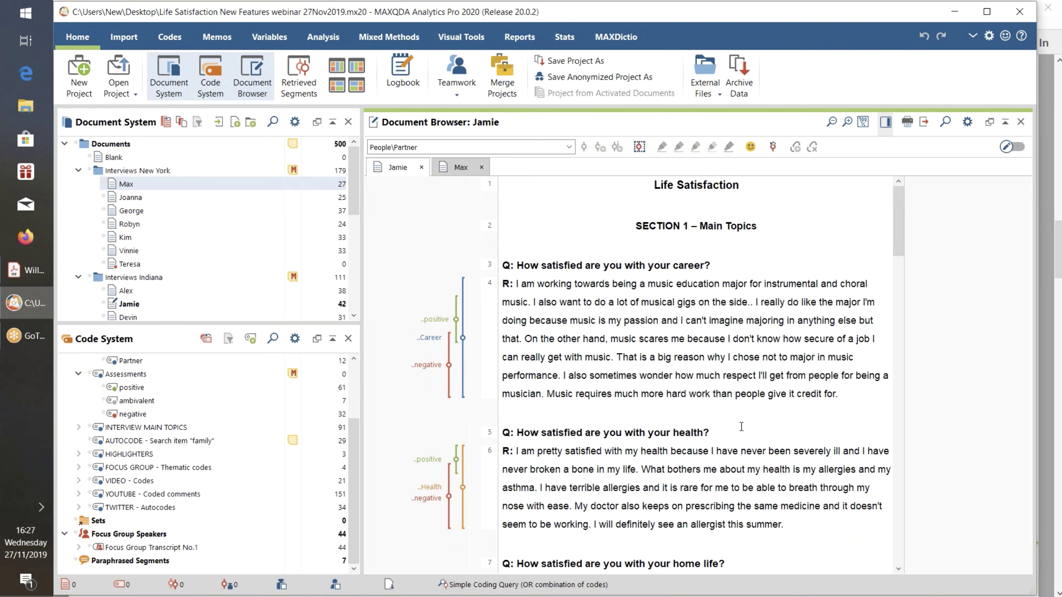
Turn on Open Coding Mode and define a new green code named Music for the opening two sentences of the career answer
mouse_move(905, 418)
left_mouse_down()
mouse_move(820, 417)
mouse_move(927, 417)
mouse_move(913, 420)
left_mouse_up()
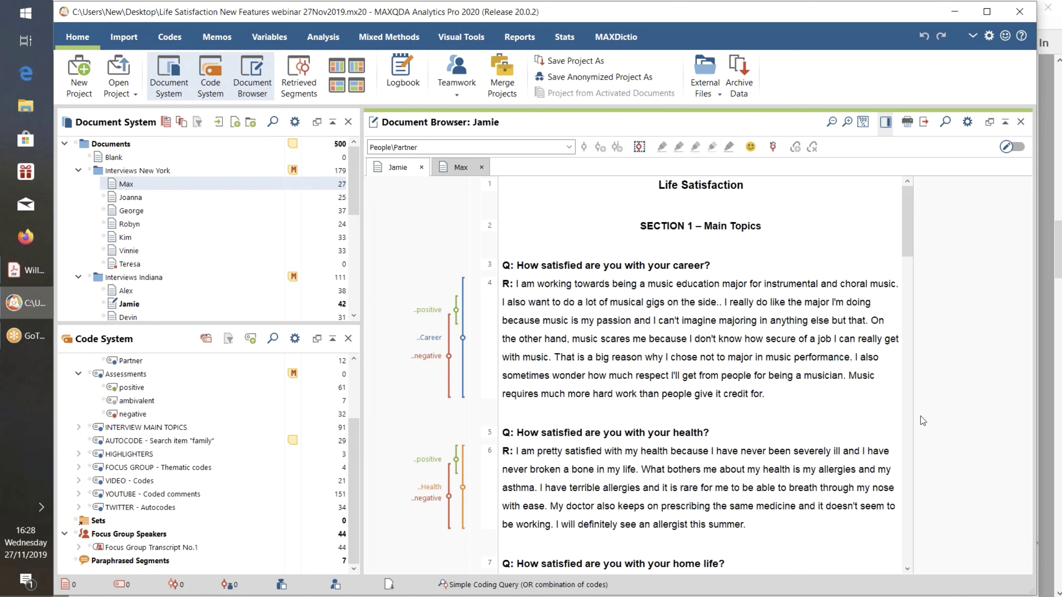
left_click(640, 147)
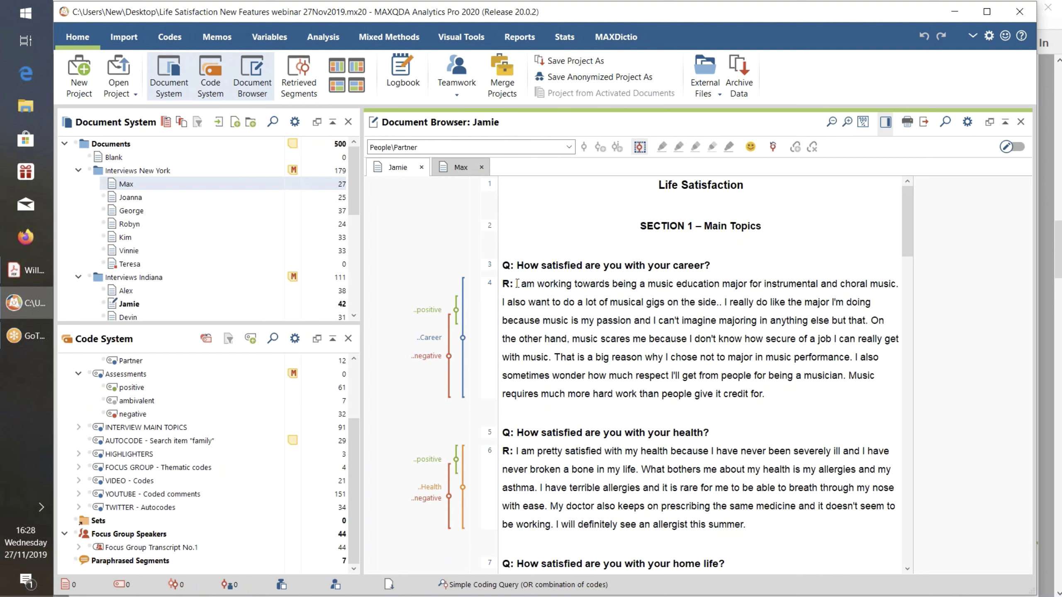
left_click_drag(516, 284, 717, 305)
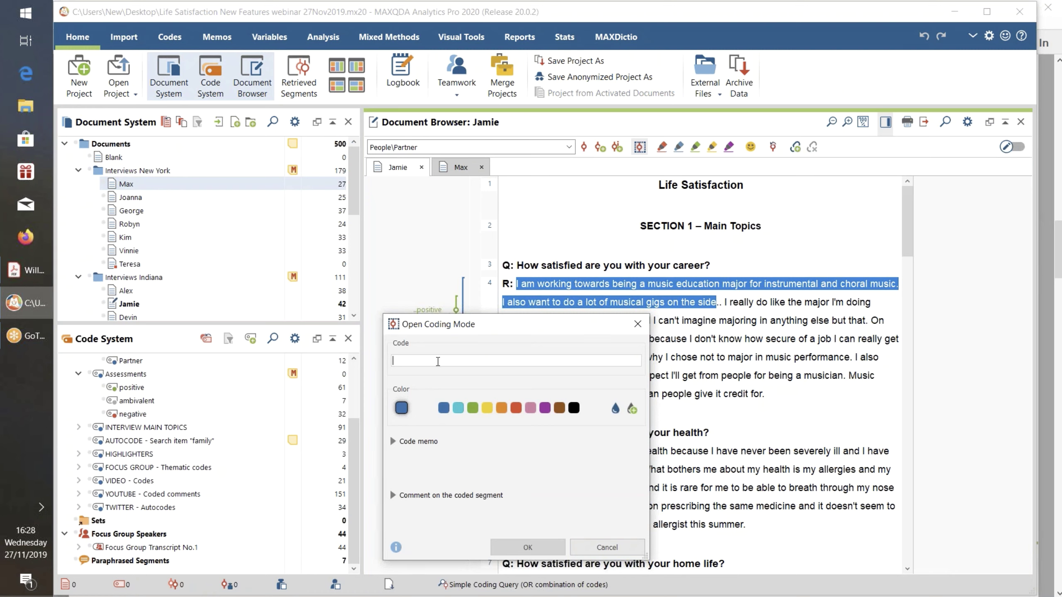
type("Music")
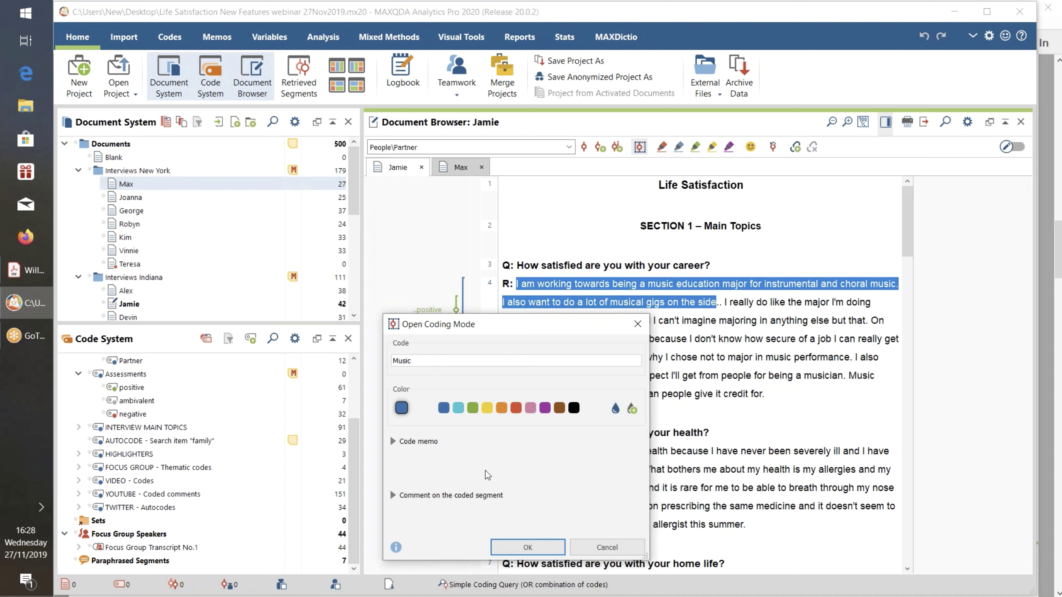
left_click(459, 407)
left_click(474, 408)
Add the code memo "Music ideas" and the segment comment "comment on music", and create the Music code
left_click(420, 444)
left_click(453, 453)
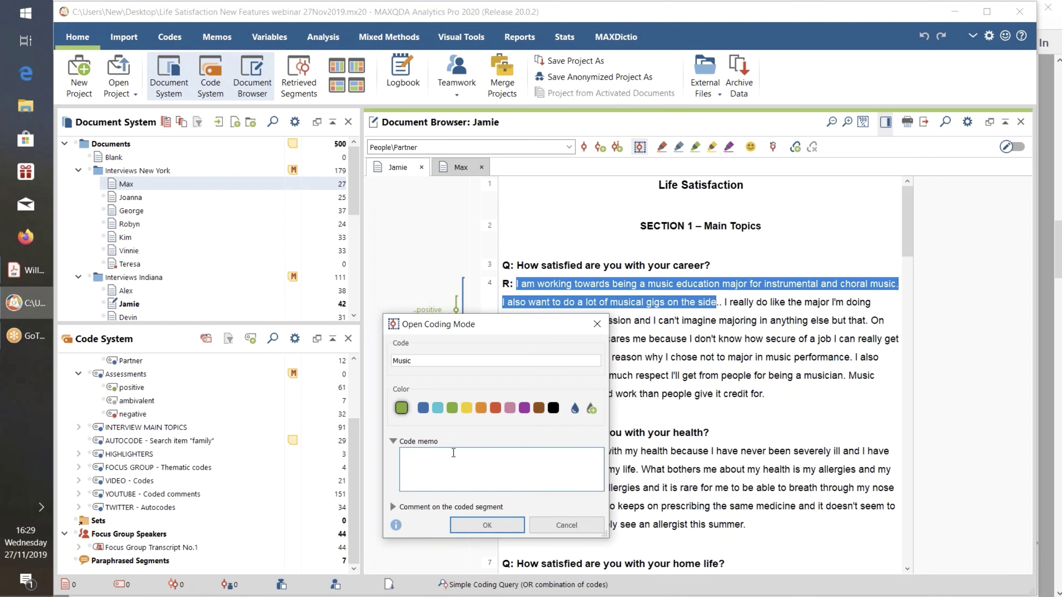
type("Music ideas")
left_click(421, 507)
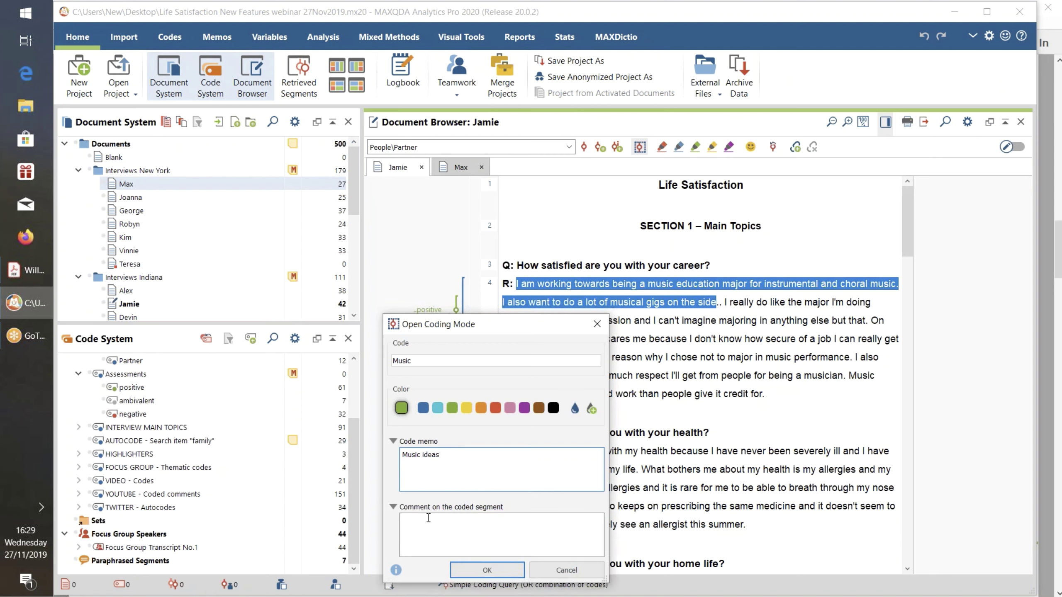
left_click(444, 527)
type("c")
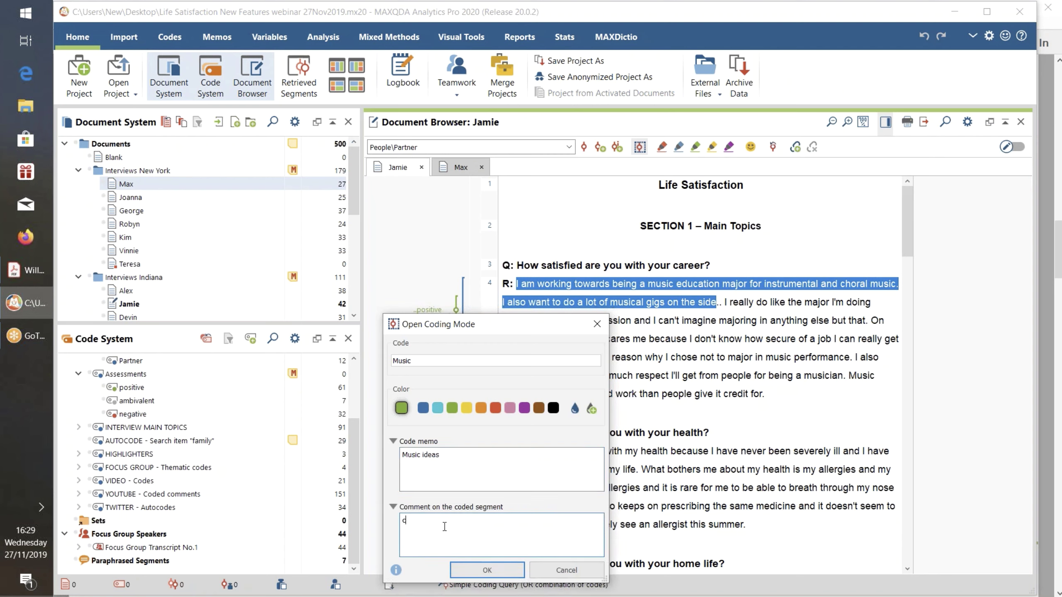
type("omment on music")
left_click(488, 571)
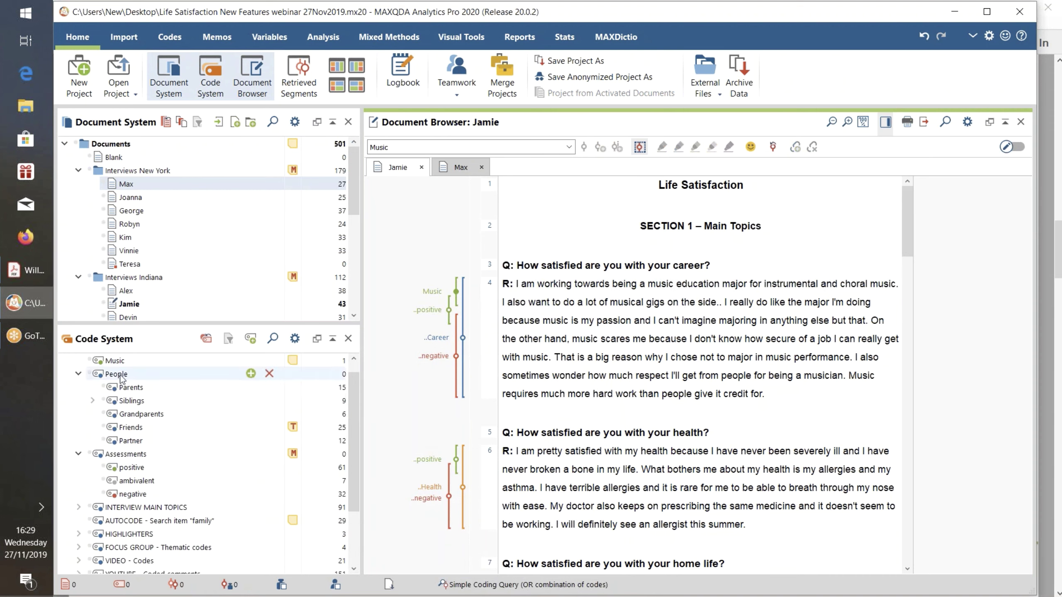
Check the Music code in the Code System, its options for where new codes are inserted, and the Music segment in the interview
left_click_drag(356, 418, 359, 363)
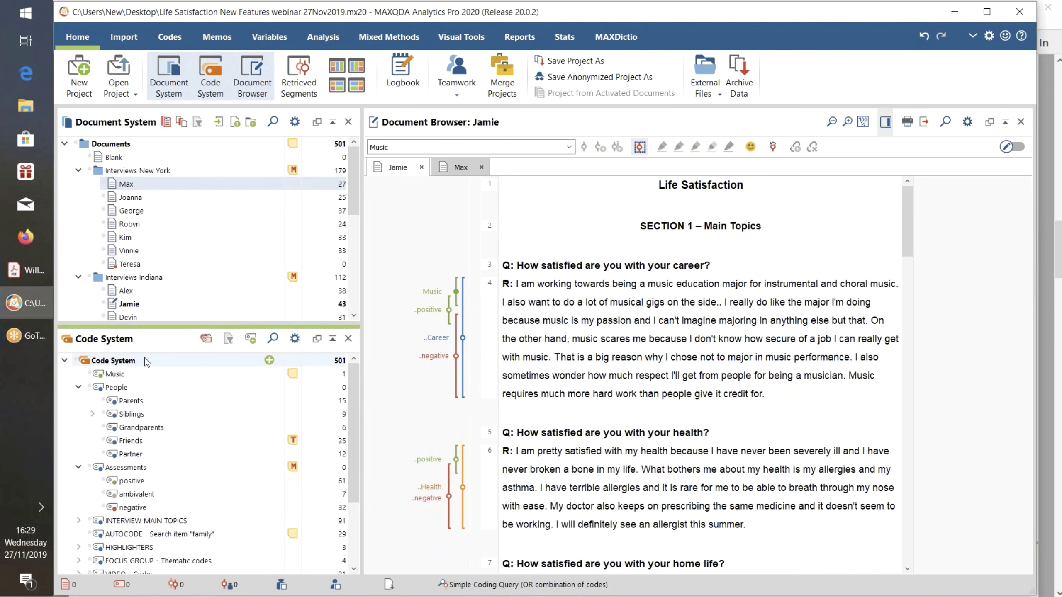
left_click(295, 339)
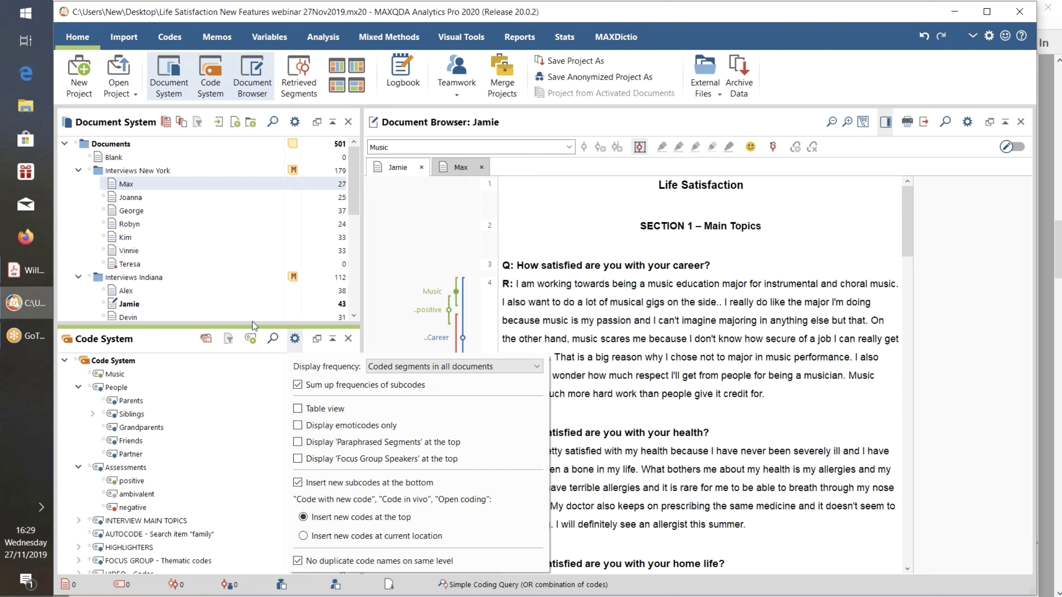
left_click(792, 416)
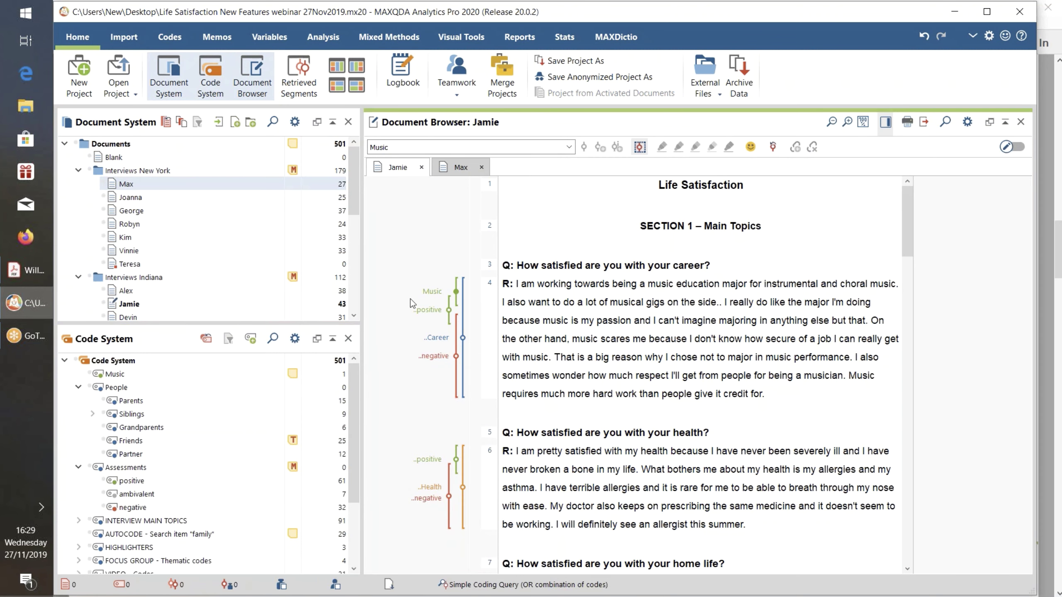
left_click(431, 292)
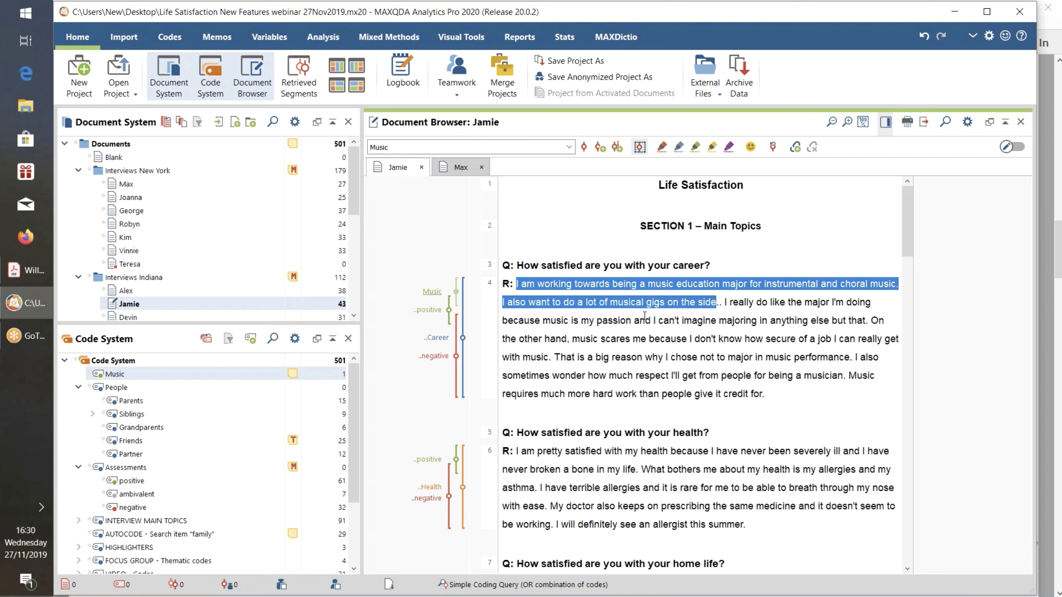
Code the health answer's first sentence with a new pink code named broken bones
scroll(669, 441, "down", 1)
left_click_drag(635, 452, 513, 435)
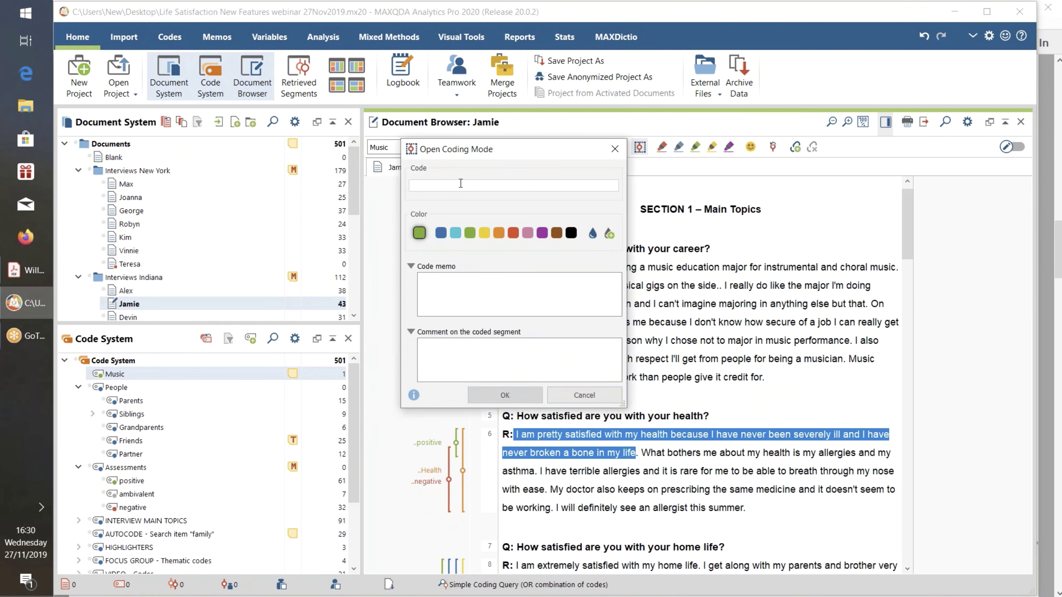
type("broken b")
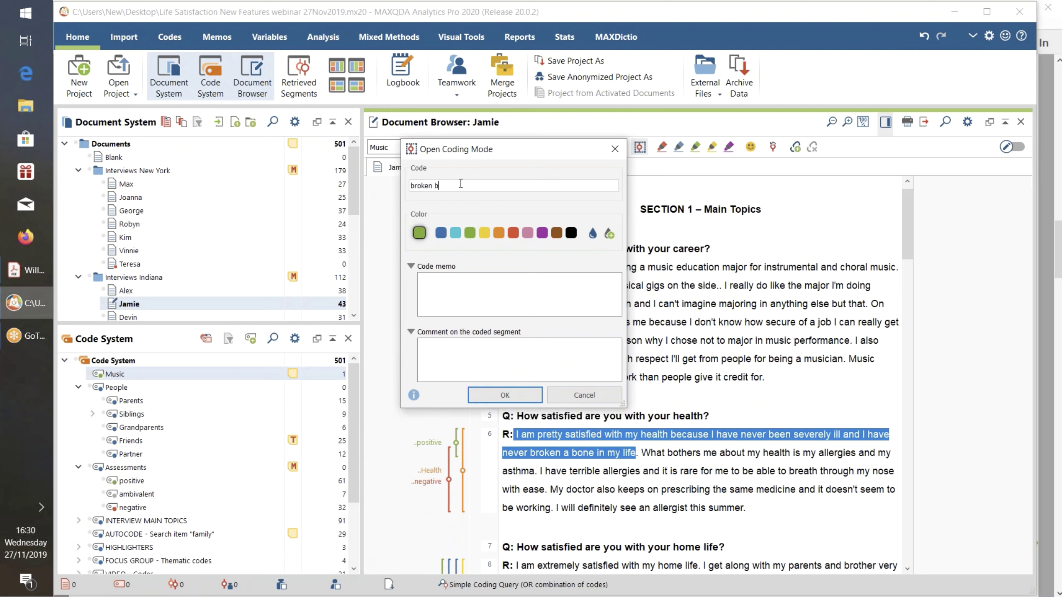
type("ones")
left_click(525, 234)
left_click(503, 395)
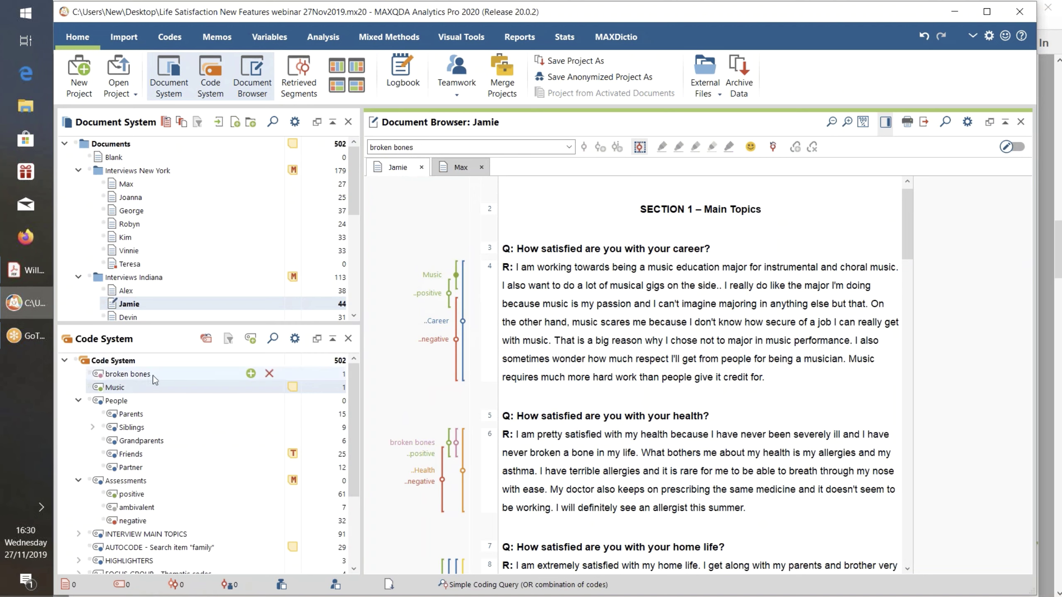
Highlight the broken bones segment, turn off Open Coding Mode, and test a plain text selection in the career answer
left_click(422, 444)
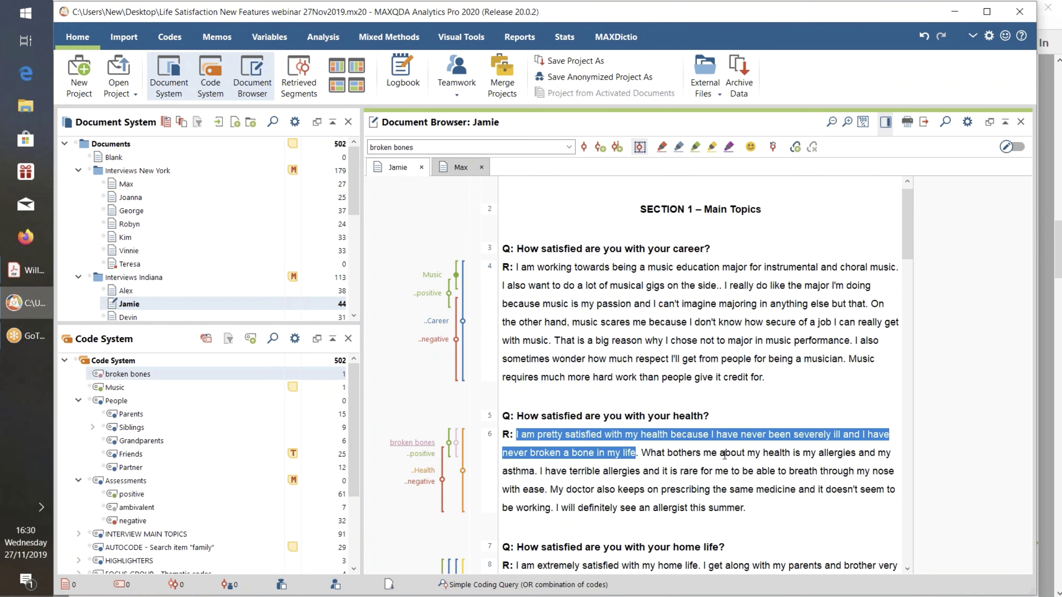
left_click(763, 400)
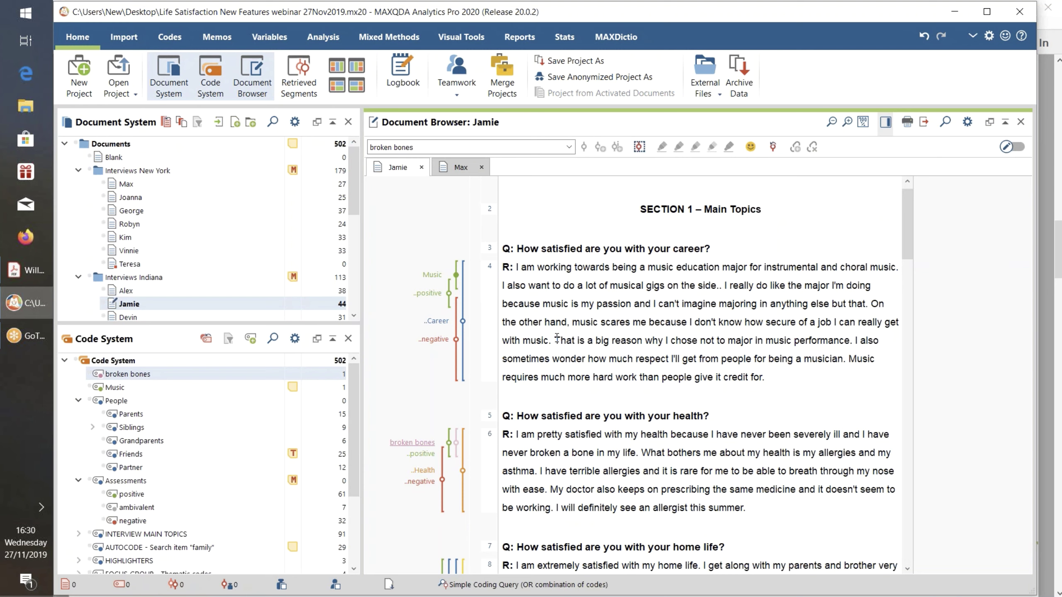
left_click_drag(555, 340, 717, 364)
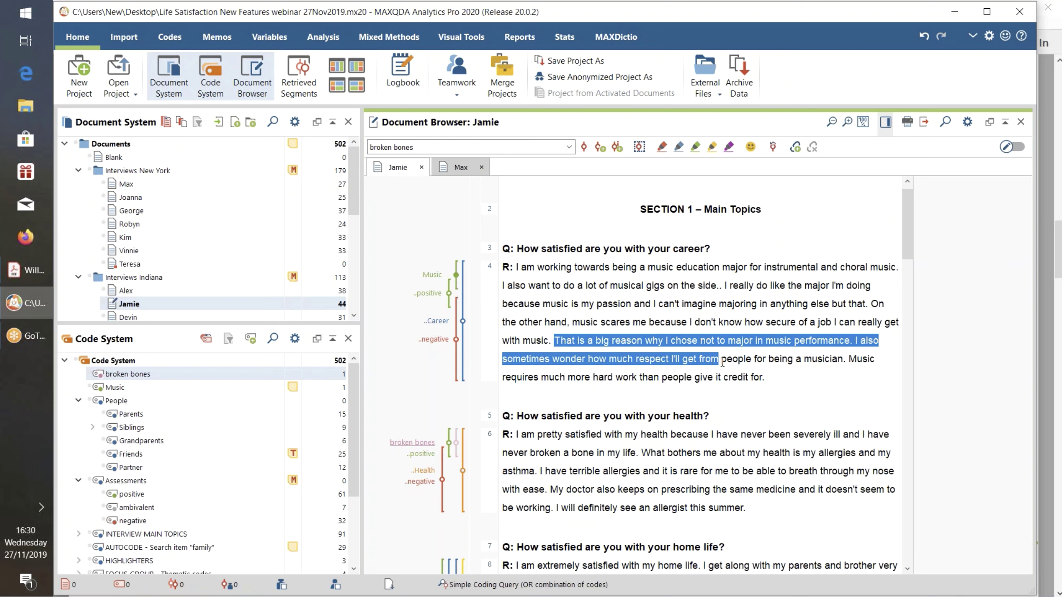
left_click(789, 391)
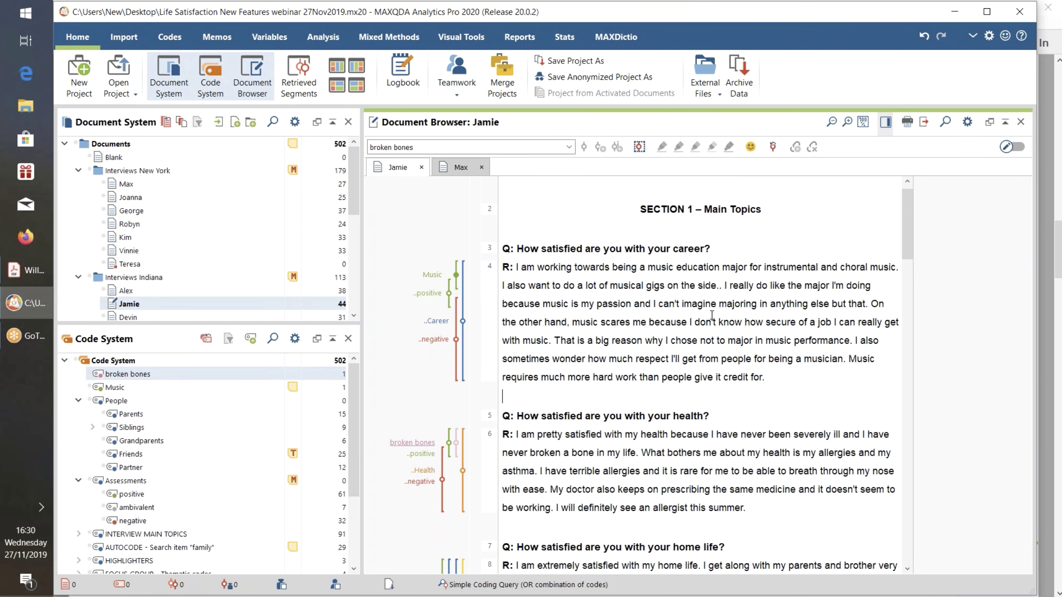
scroll(673, 343, "down", 1)
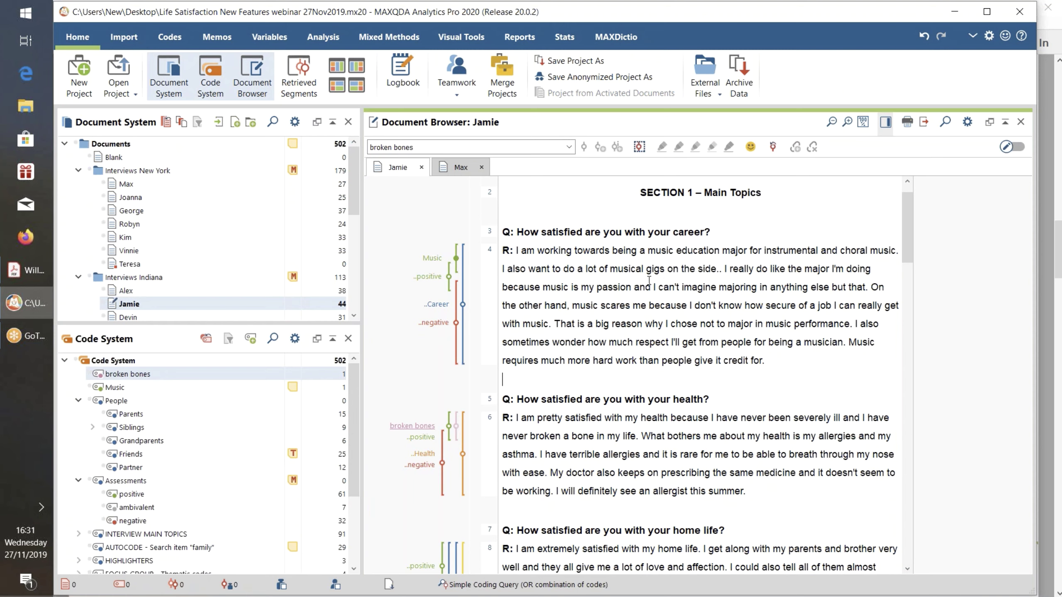
right_click(398, 214)
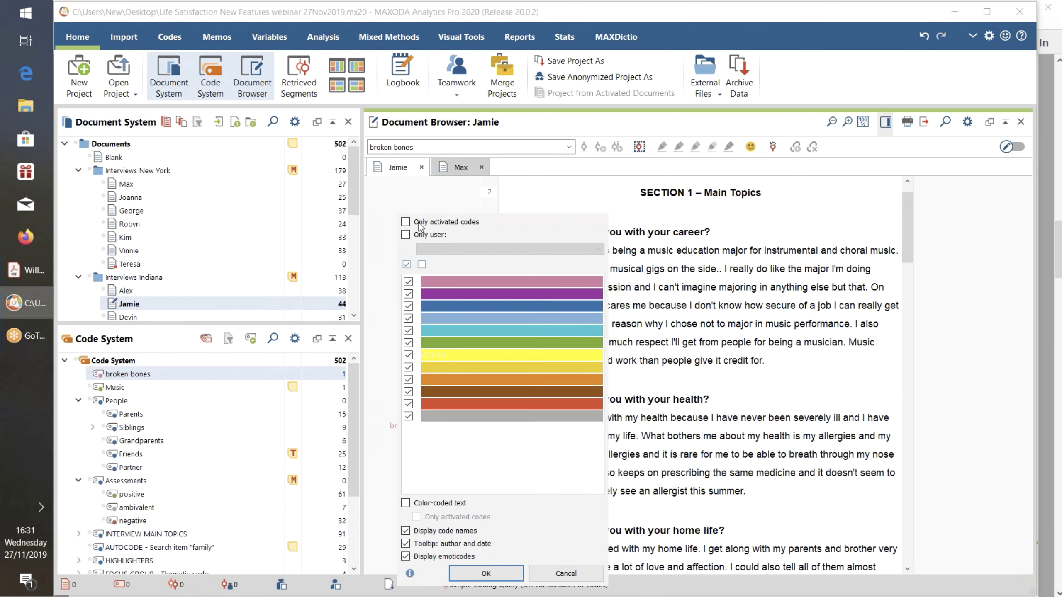
left_click(565, 574)
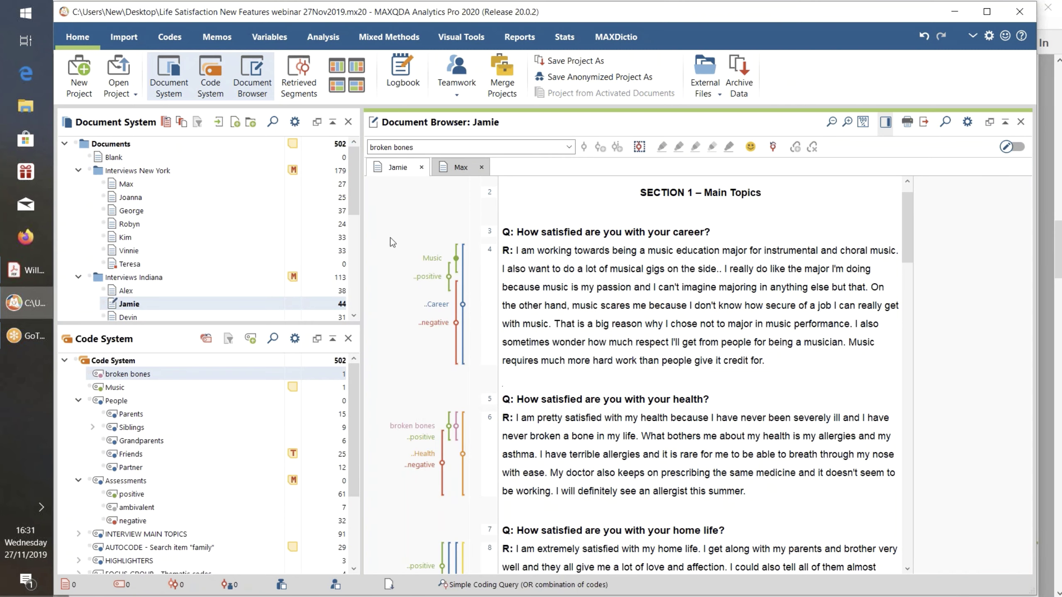
Activate the Assessments code with its subcodes and display color-coded text for only activated codes
left_click(97, 484, "ctrl")
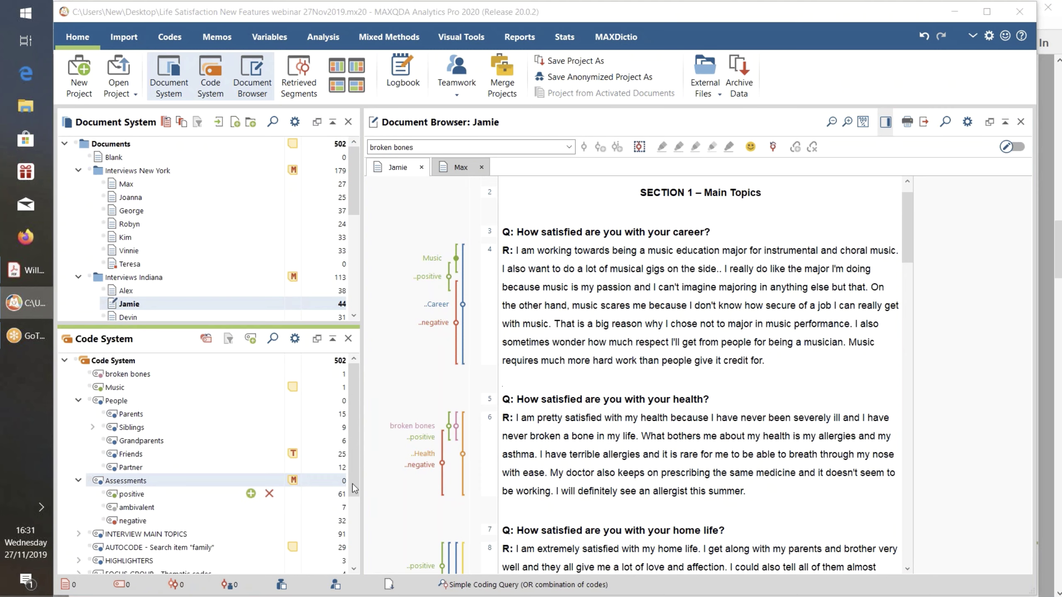
right_click(401, 215)
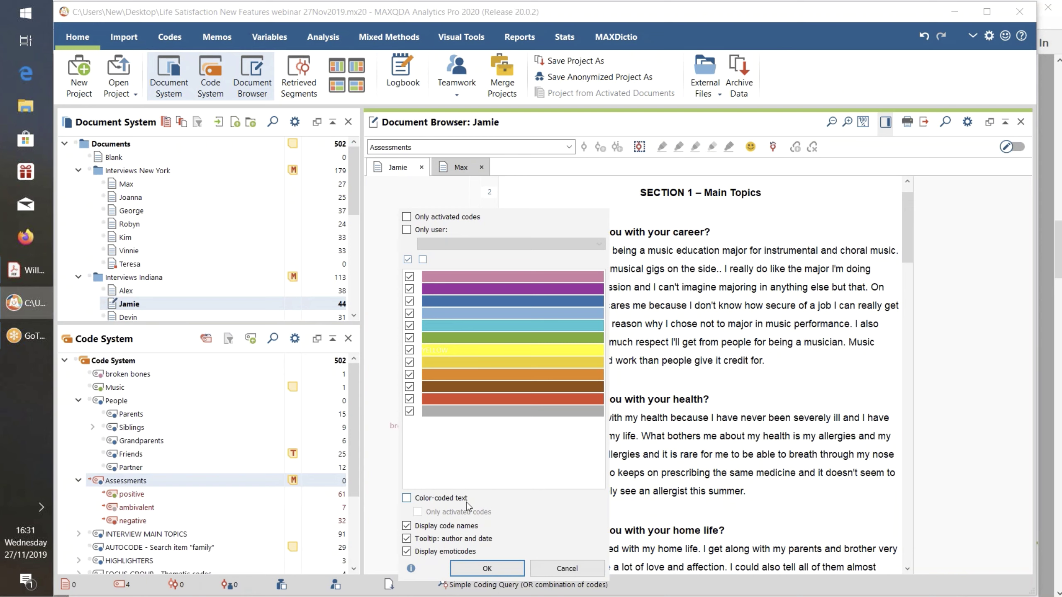
left_click(406, 498)
left_click(418, 513)
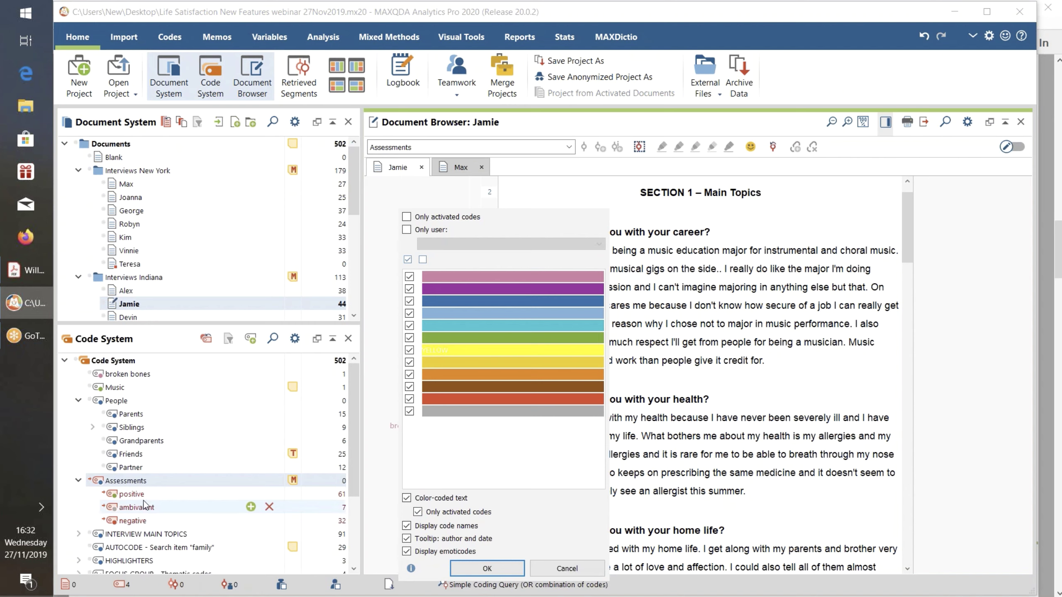
left_click(483, 568)
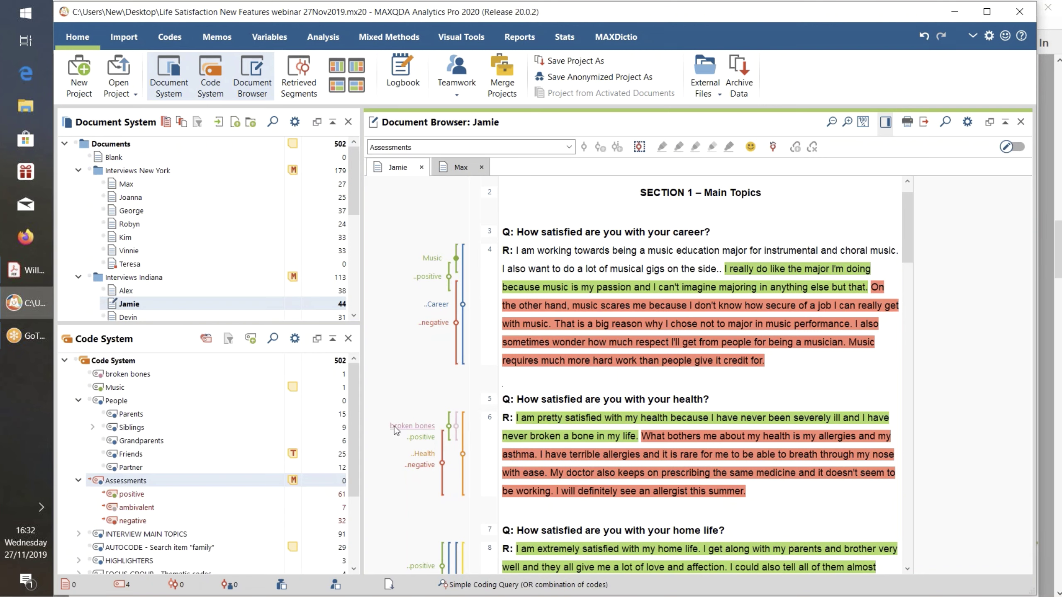
Compare the positive and broken bones segments in the health answer with the color-coded text
left_click(422, 439)
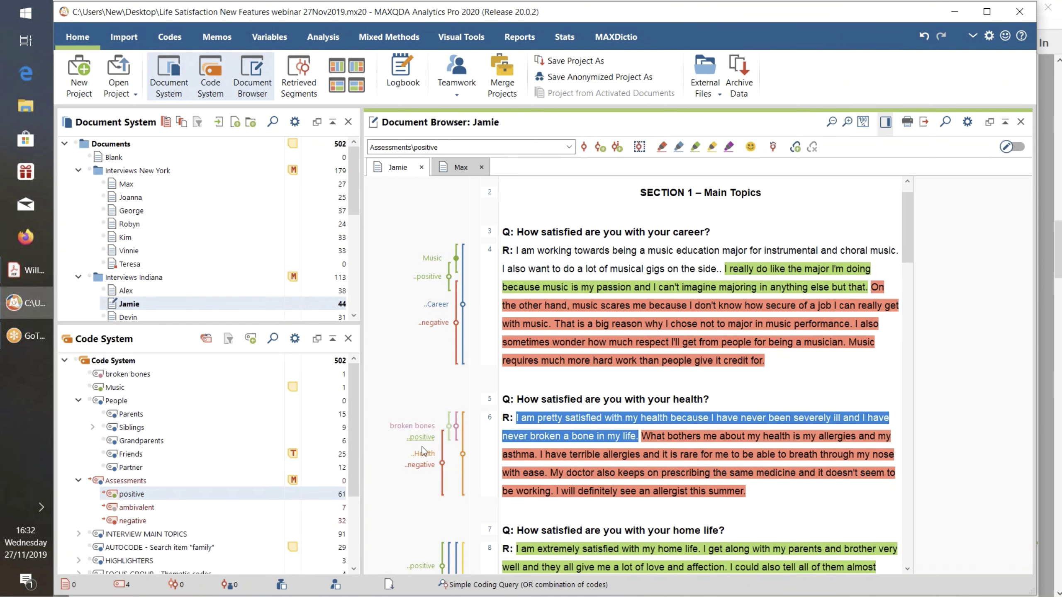
left_click(413, 427)
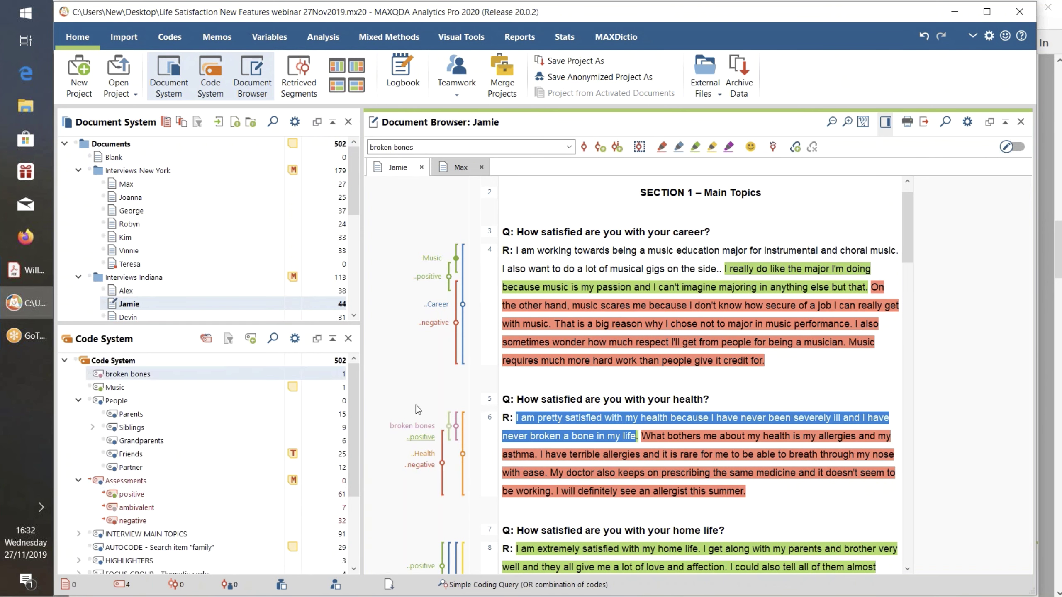
left_click(866, 361)
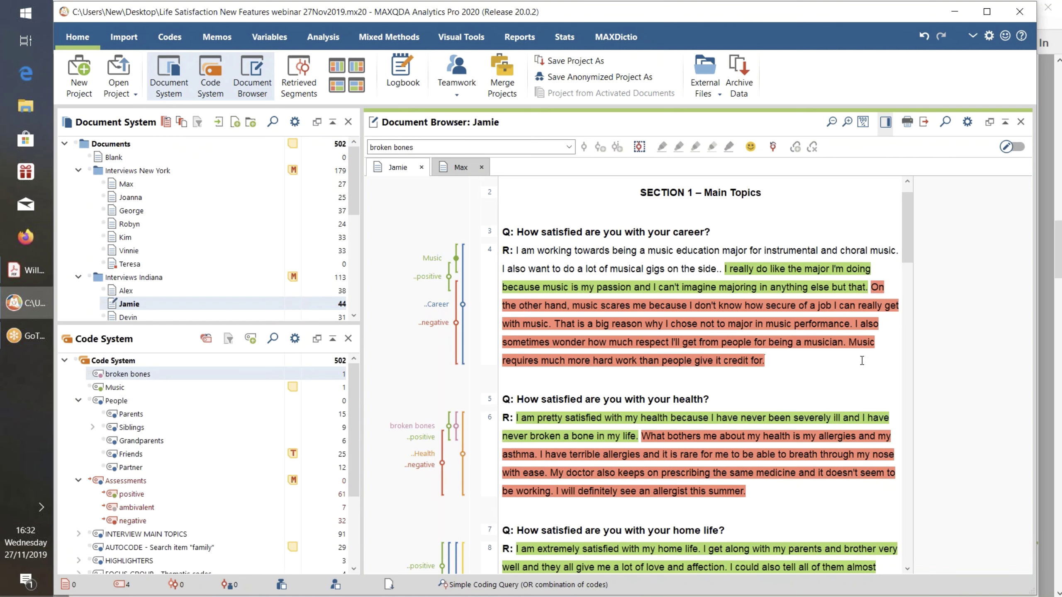
mouse_move(260, 487)
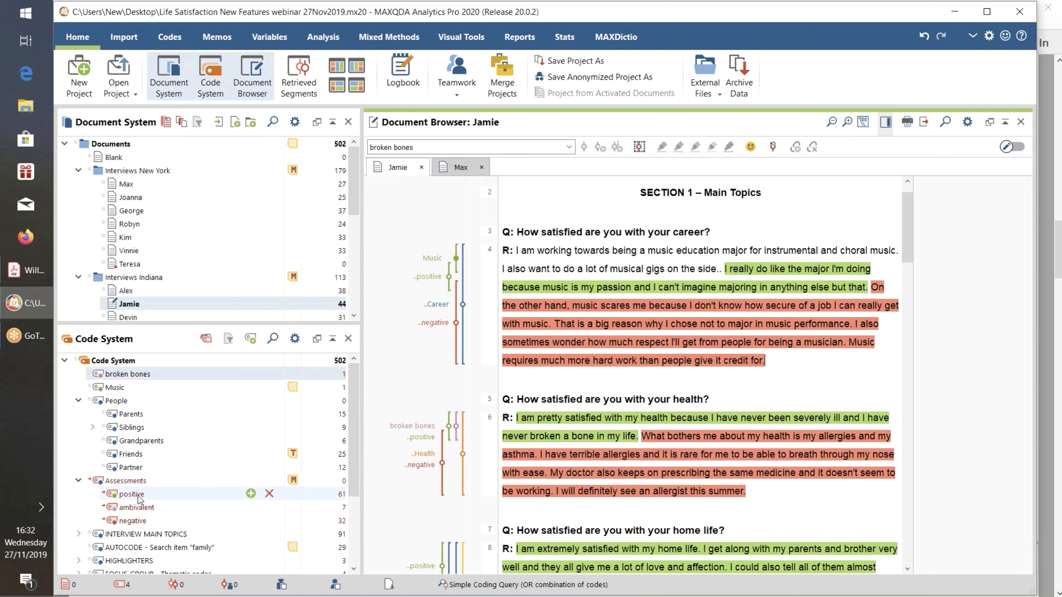
Extend the color-coded text to all codes instead of only activated ones
right_click(408, 214)
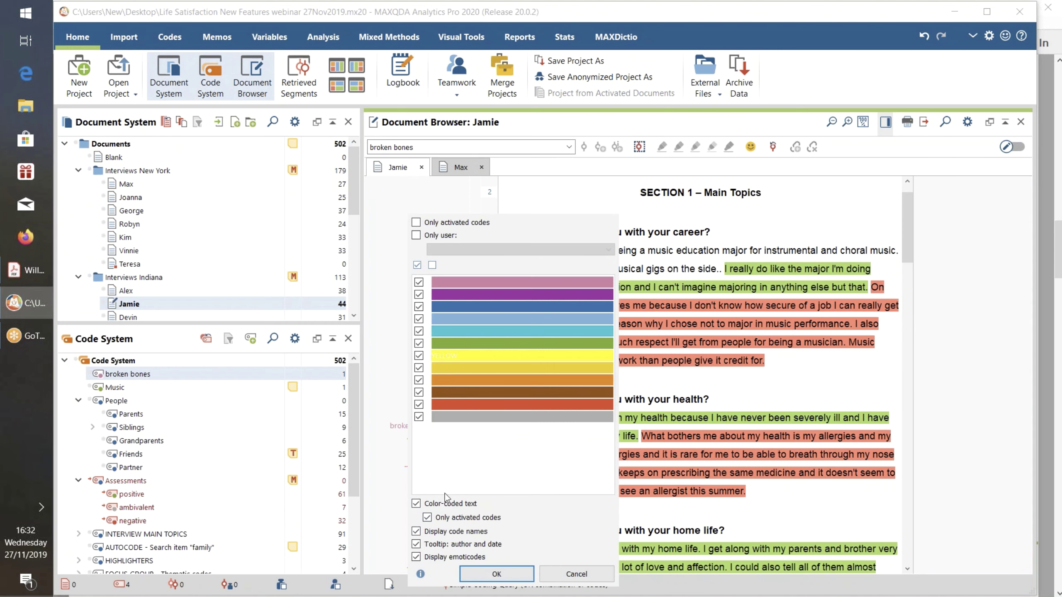
left_click(442, 517)
left_click(496, 574)
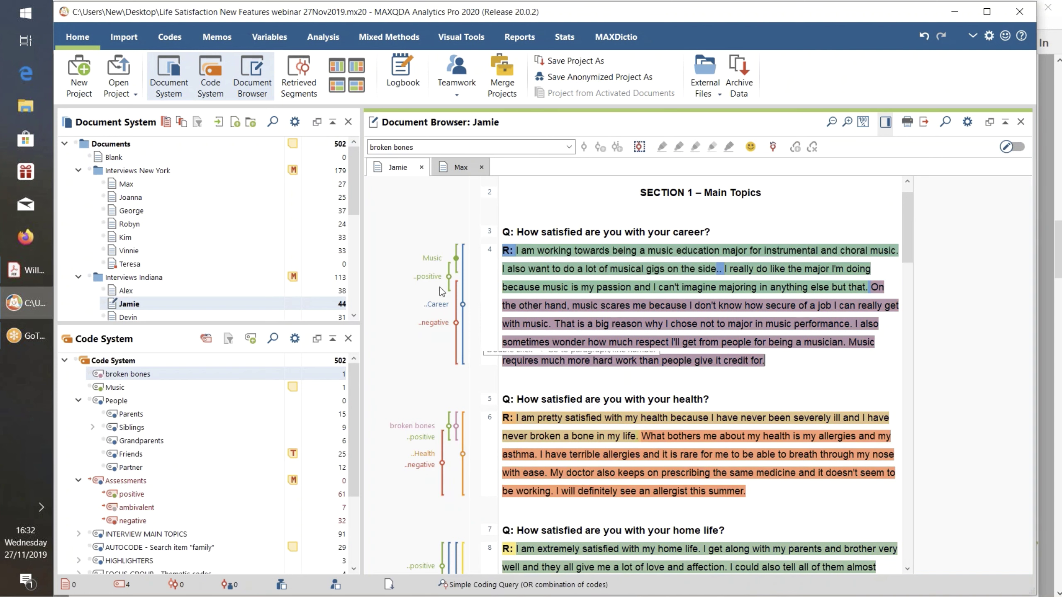
Turn off the color-coded text and show the Retrieved Segments window
right_click(396, 207)
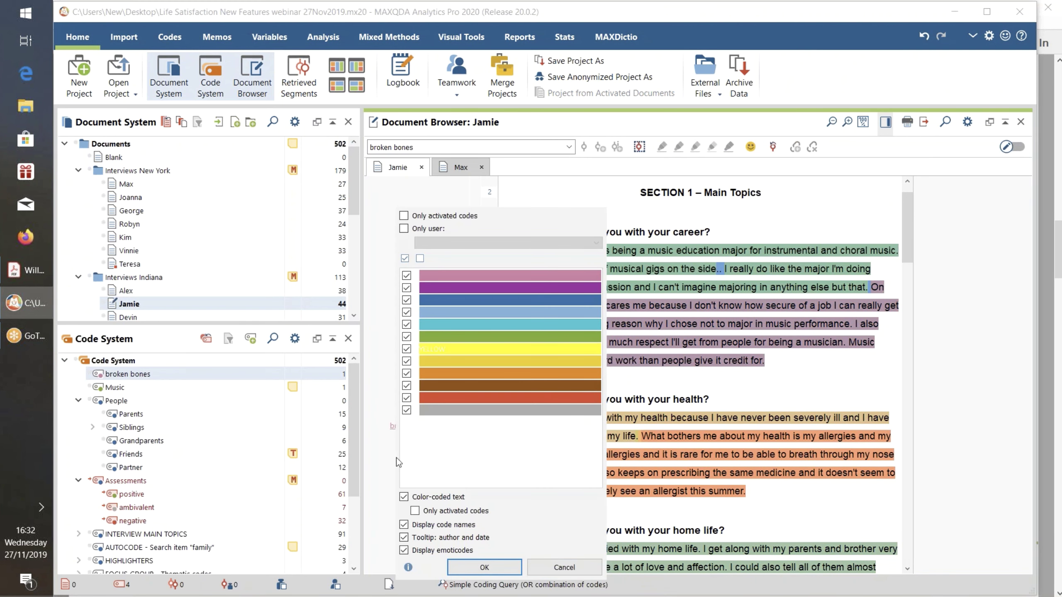
left_click(404, 497)
left_click(499, 571)
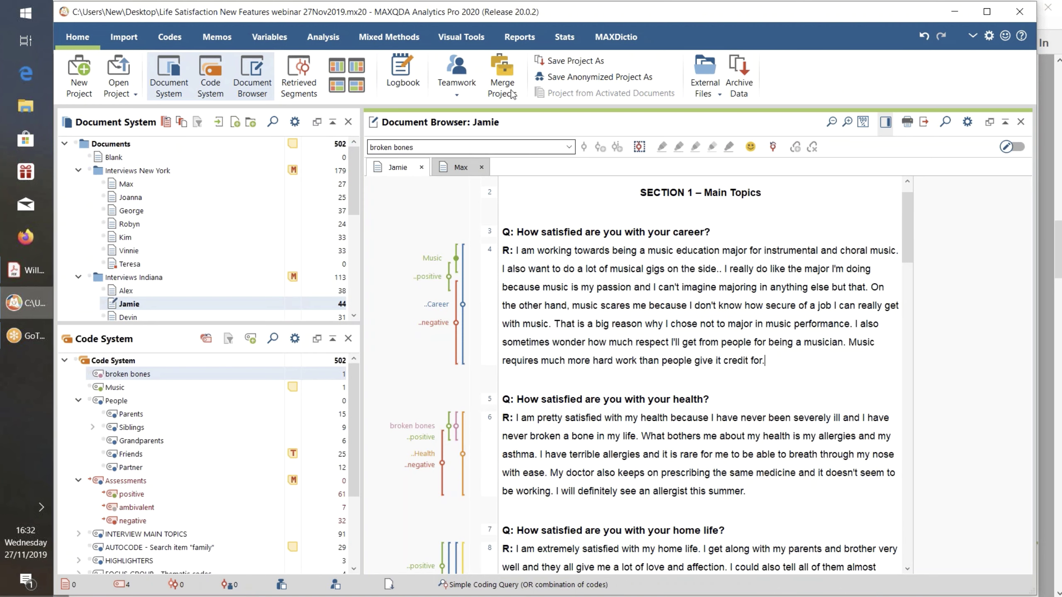
left_click(304, 71)
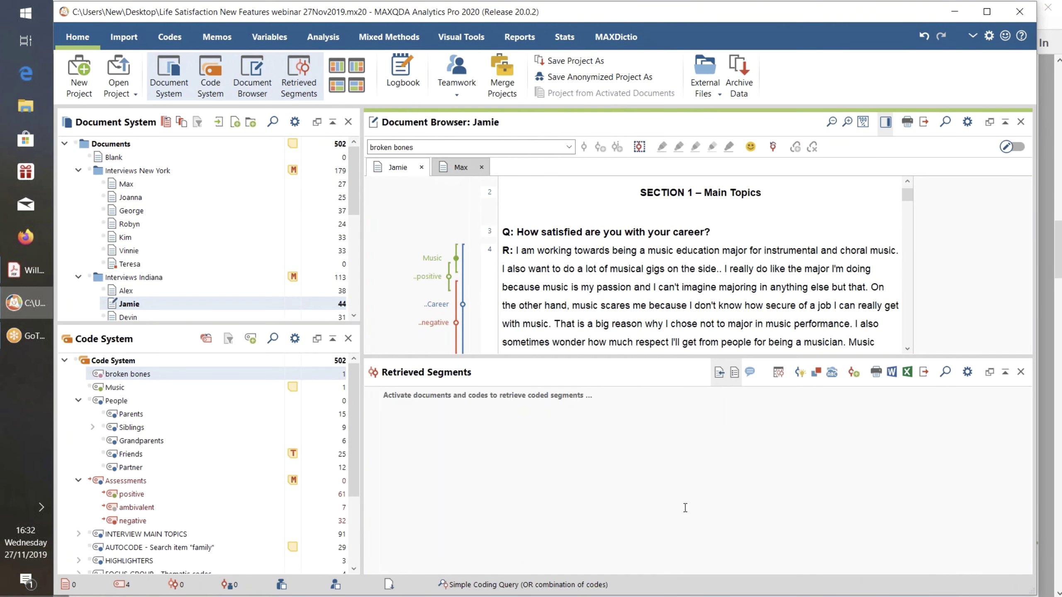
Enlarge the Retrieved Segments window and activate the Interviews New York document group to retrieve its coded segments
left_click_drag(645, 357, 635, 309)
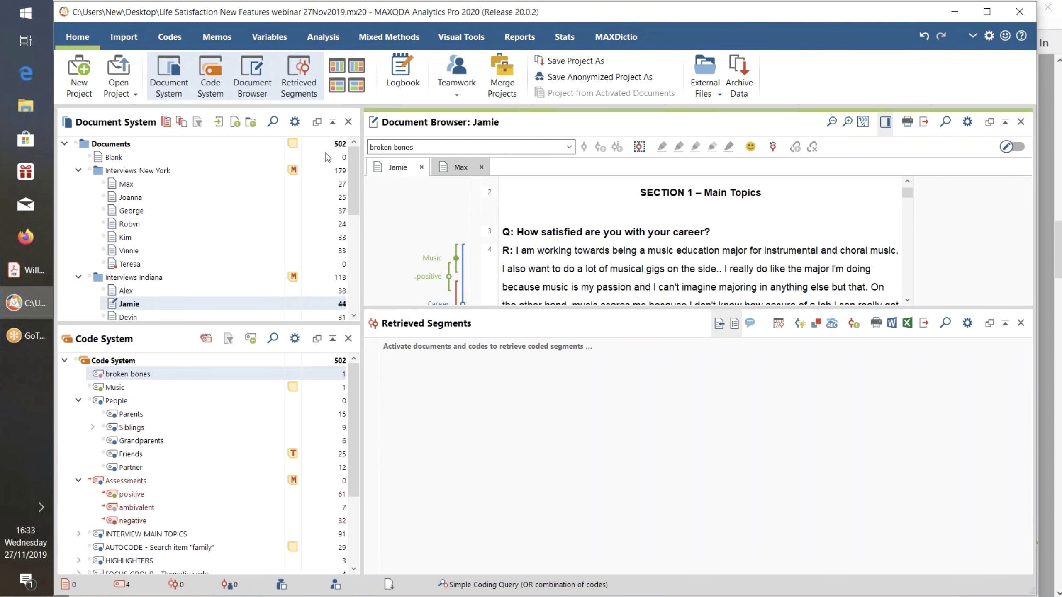
left_click(100, 171)
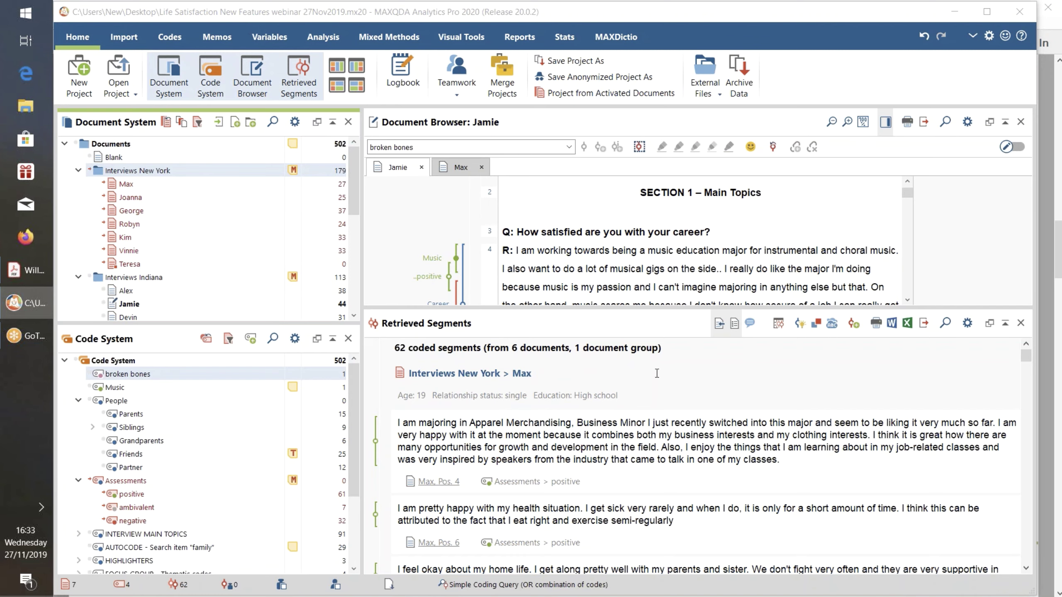
left_click_drag(656, 308, 657, 275)
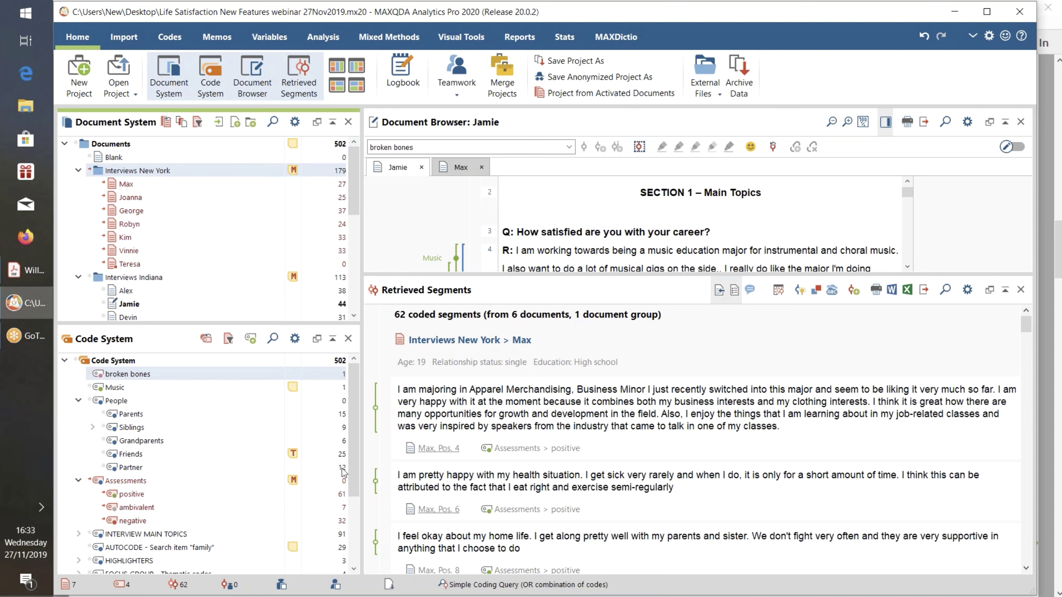
Browse the retrieved Assessments segments across the first interviews, noting the document headings and variable values
mouse_move(179, 494)
scroll(737, 447, "down", 1)
scroll(737, 447, "down", 5)
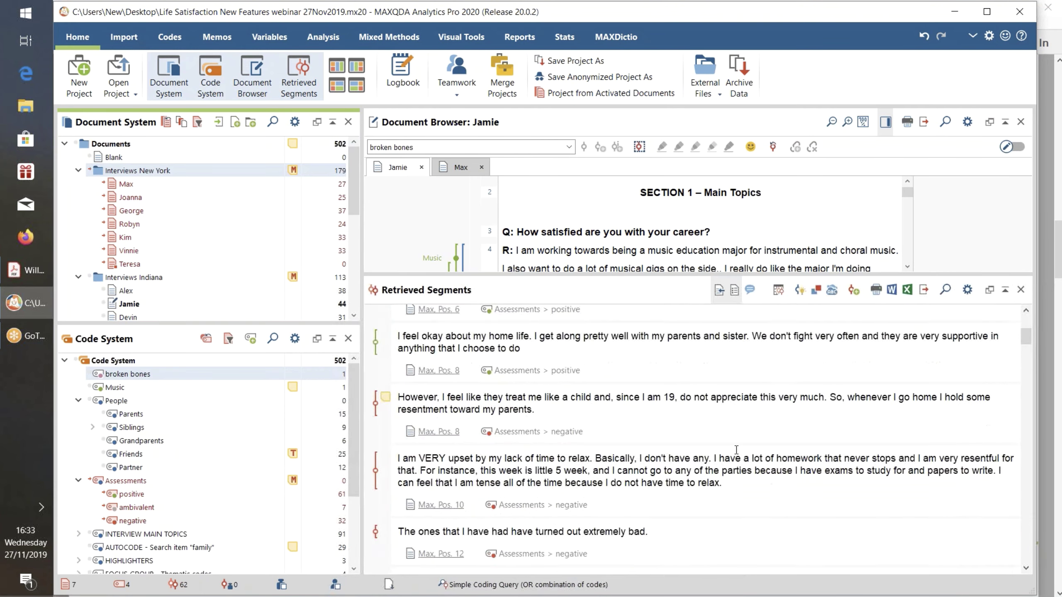
scroll(737, 452, "down", 5)
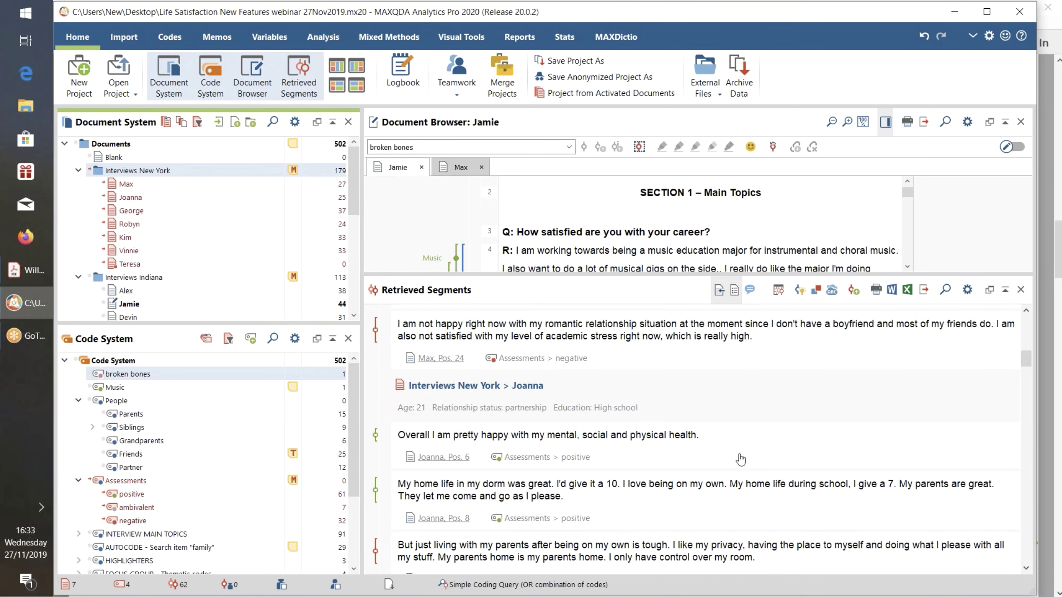
scroll(740, 458, "down", 1)
scroll(740, 458, "down", 10)
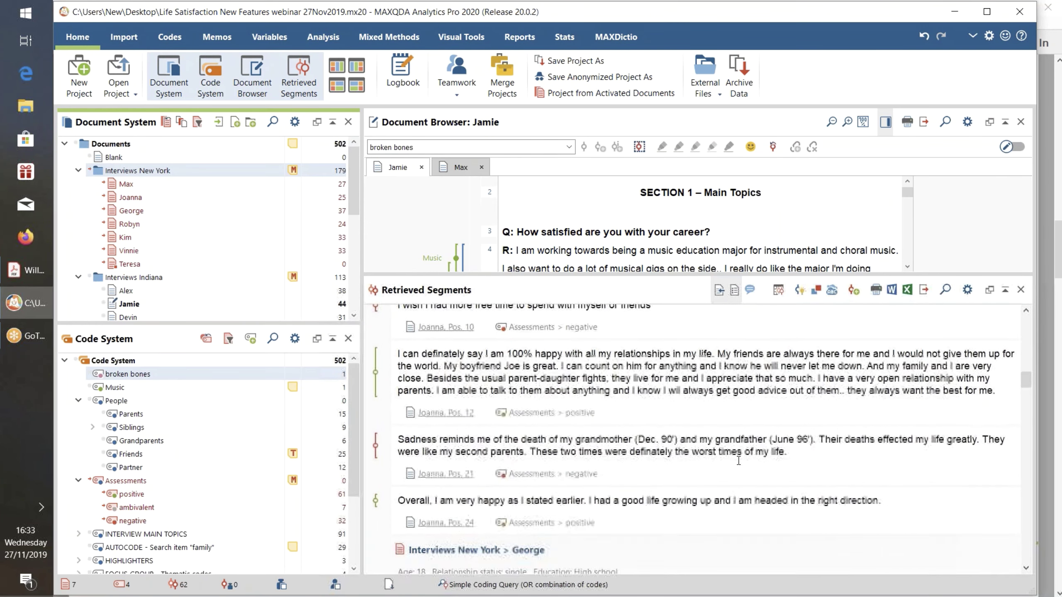
scroll(738, 457, "down", 1)
scroll(738, 457, "up", 7)
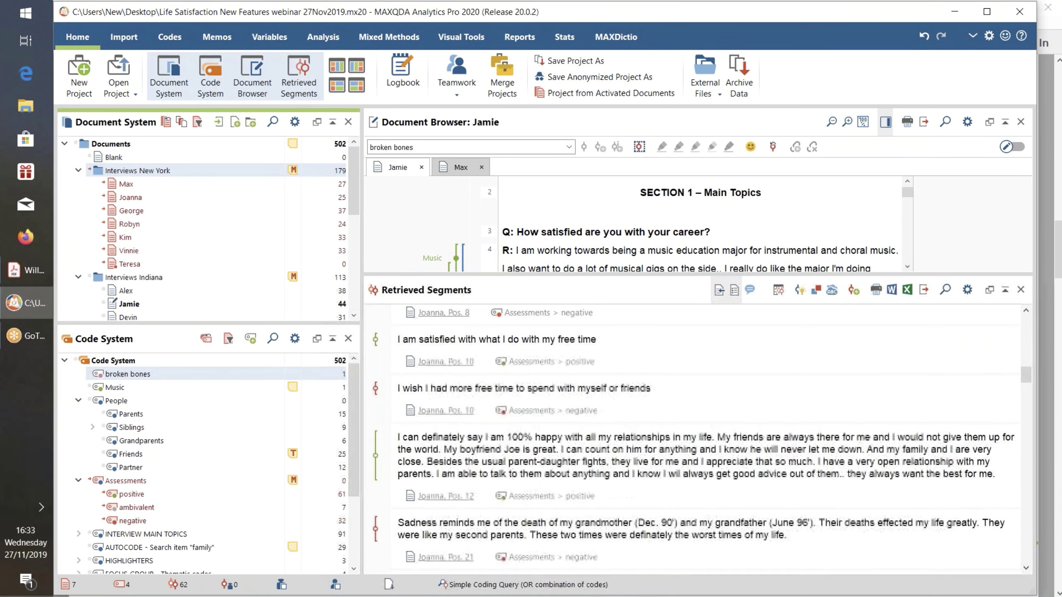
scroll(740, 460, "up", 3)
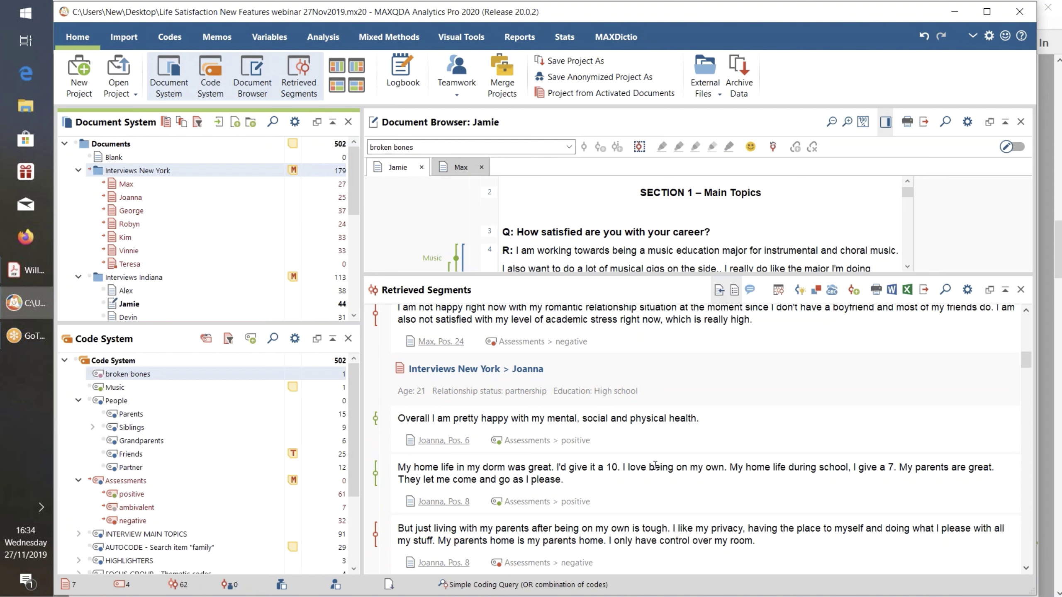
Examine the document position and assigned code shown beneath each retrieved segment of the second New York interview
mouse_move(487, 460)
mouse_move(561, 451)
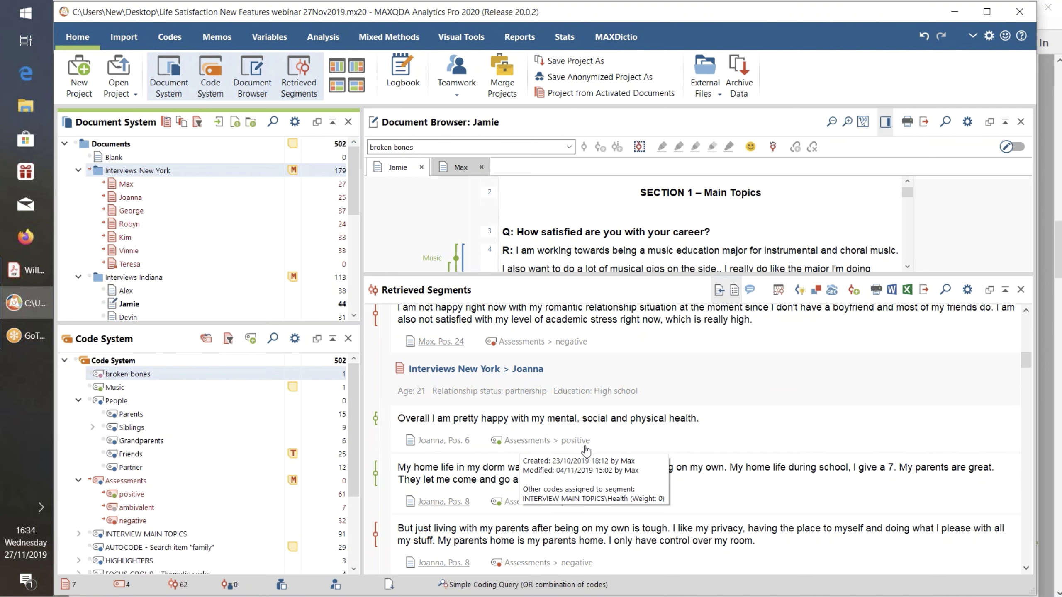
scroll(635, 472, "down", 1)
scroll(635, 472, "down", 3)
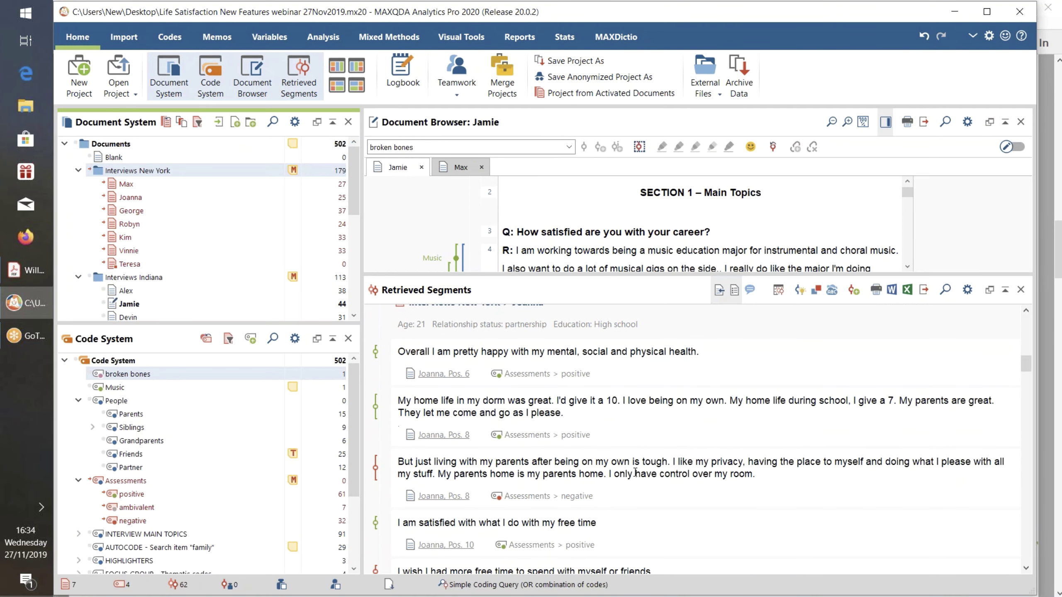
mouse_move(581, 465)
scroll(582, 465, "down", 3)
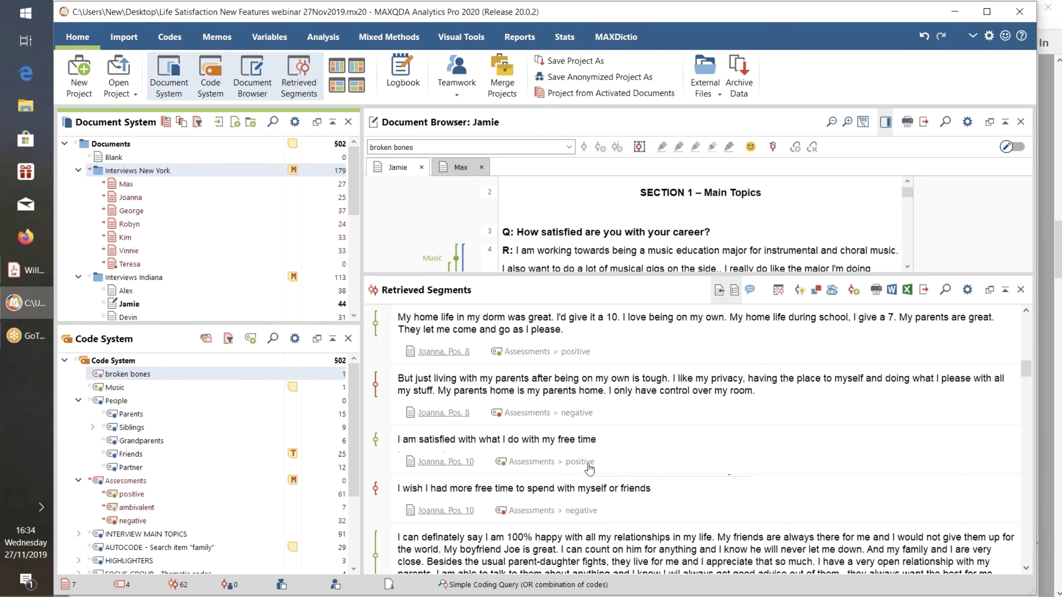
scroll(596, 431, "up", 5)
scroll(596, 431, "up", 1)
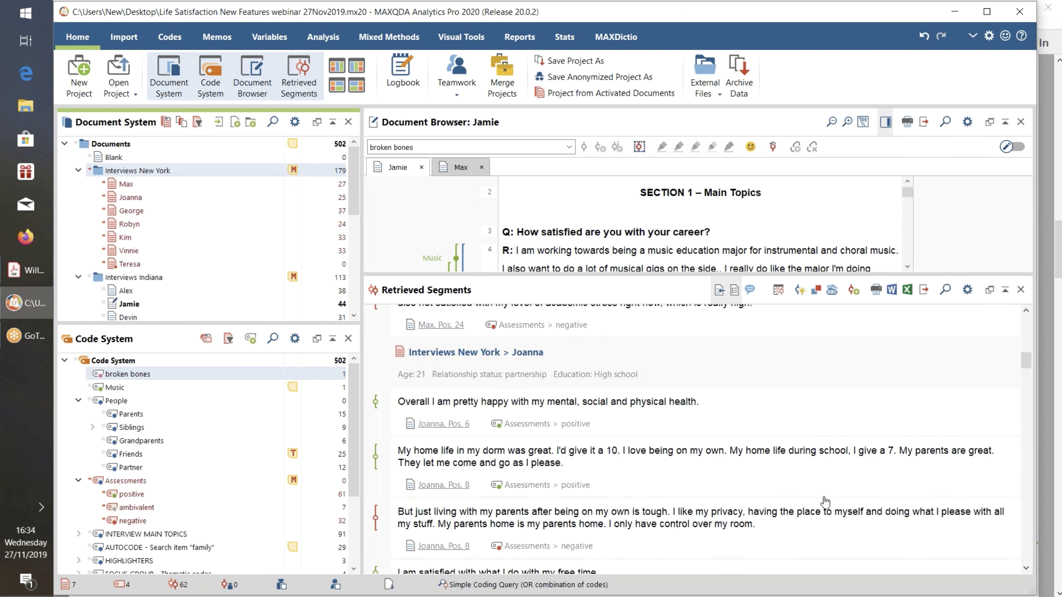
Order the retrieved segments by code system and review the segments listed under the positive code
left_click(968, 294)
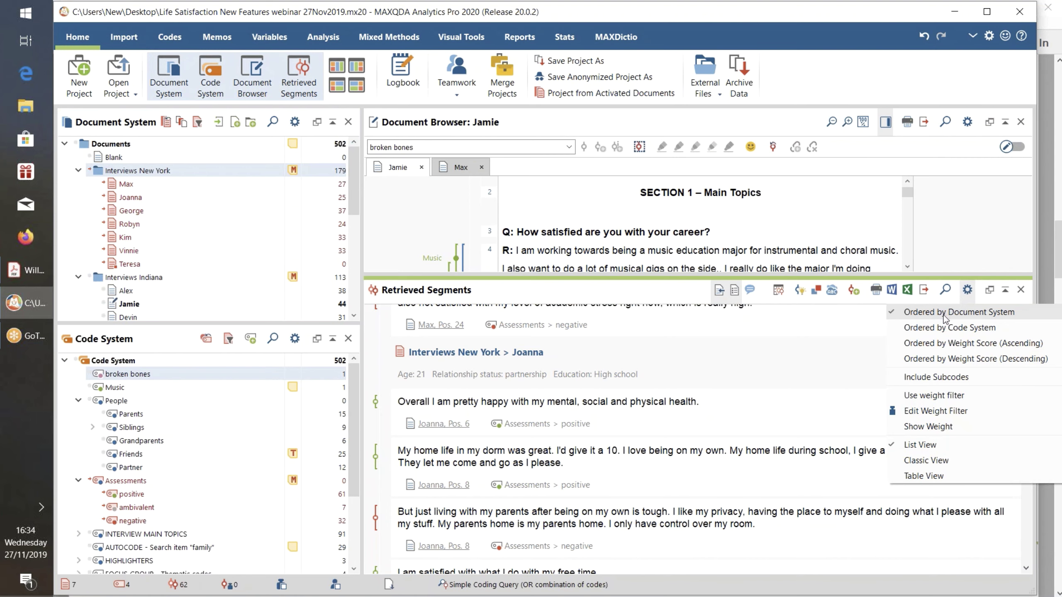
left_click(944, 329)
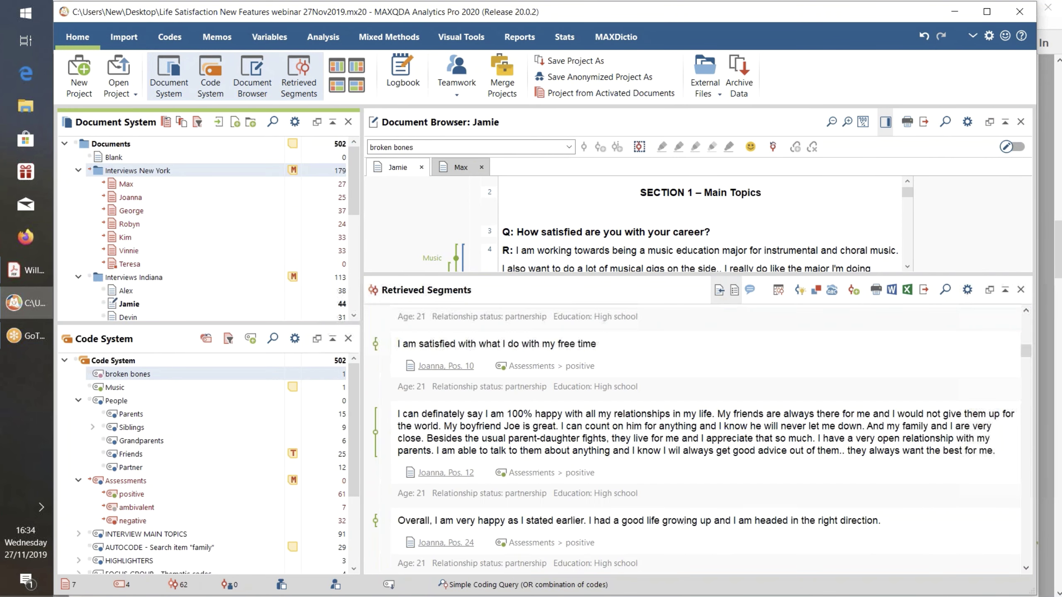
left_click_drag(1024, 358, 1025, 322)
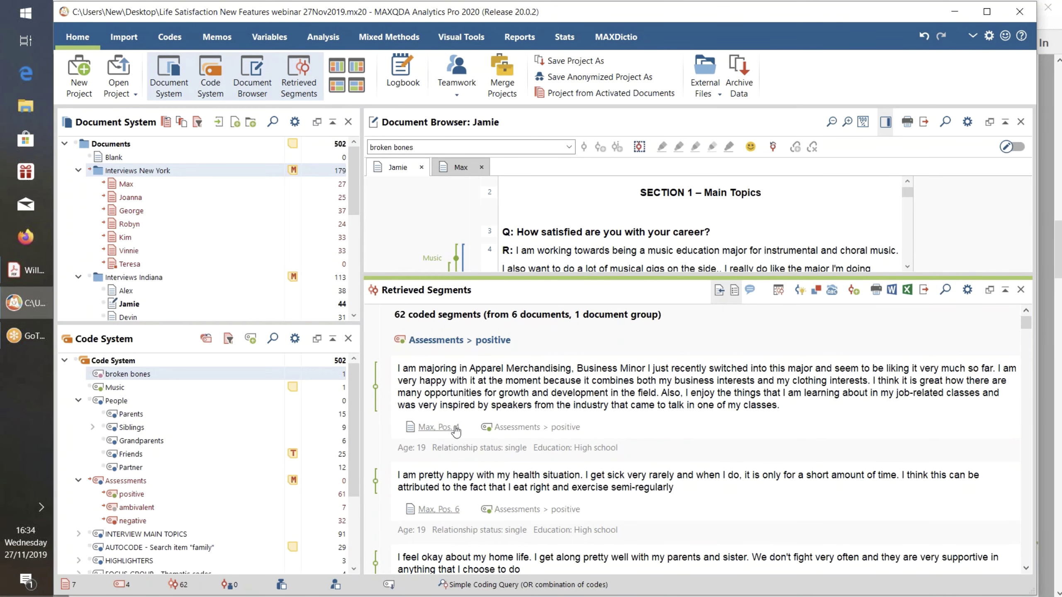
scroll(429, 443, "down", 1)
scroll(429, 443, "down", 6)
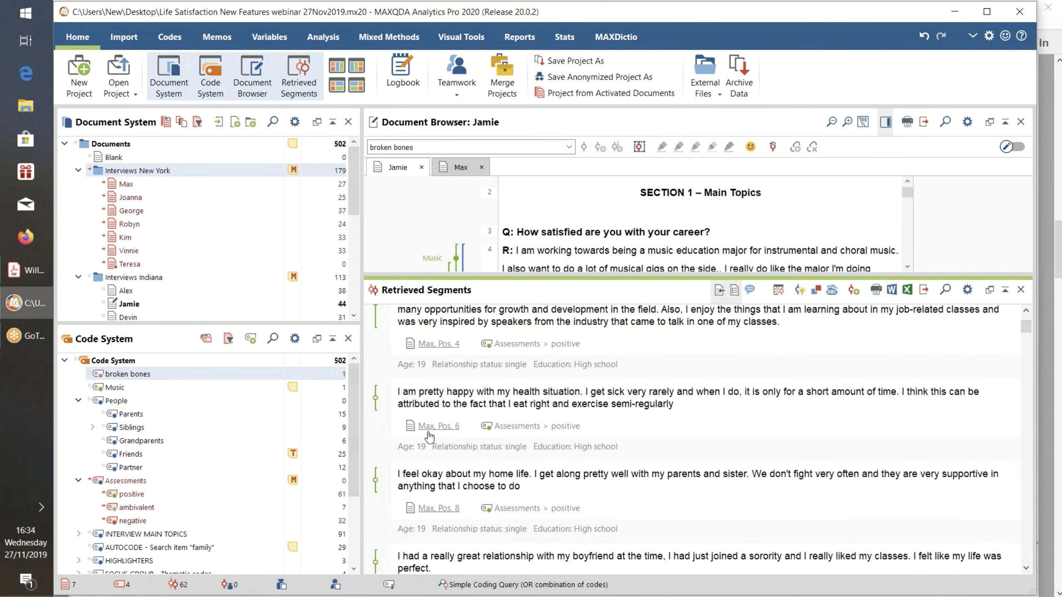
scroll(433, 423, "down", 4)
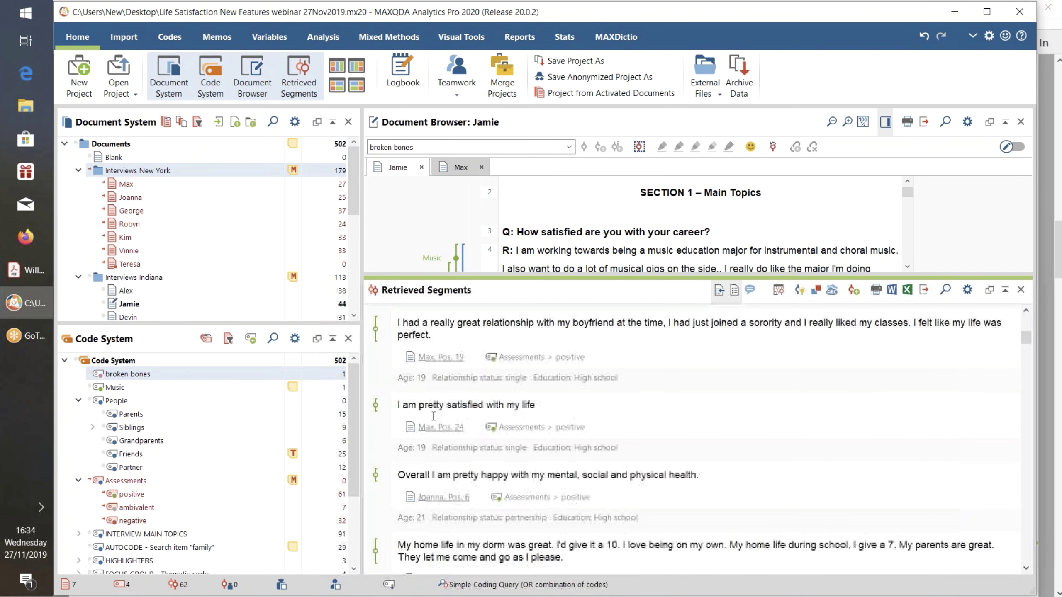
scroll(436, 409, "down", 8)
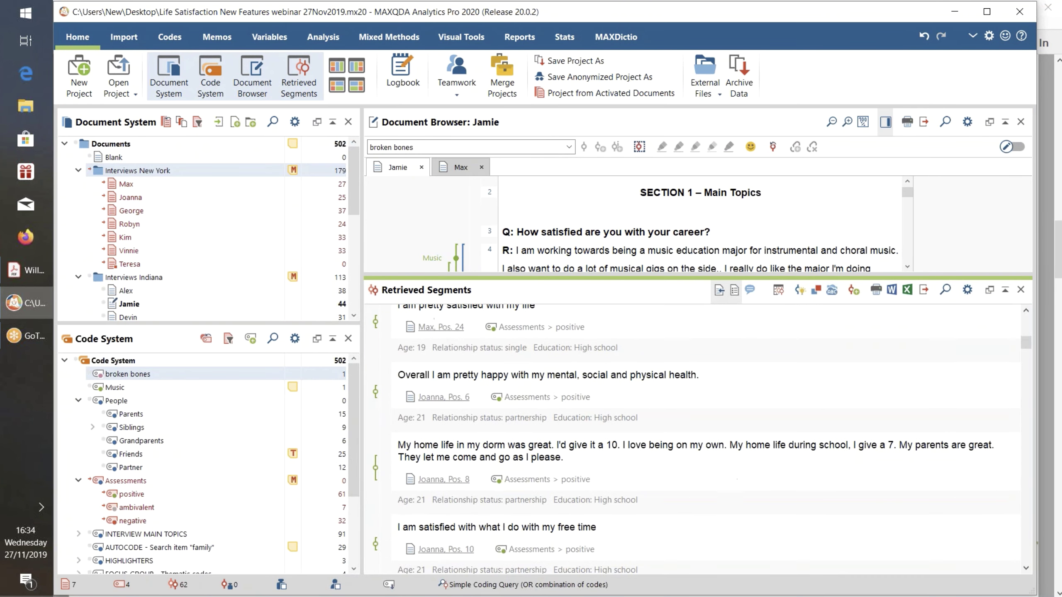
scroll(441, 418, "down", 2)
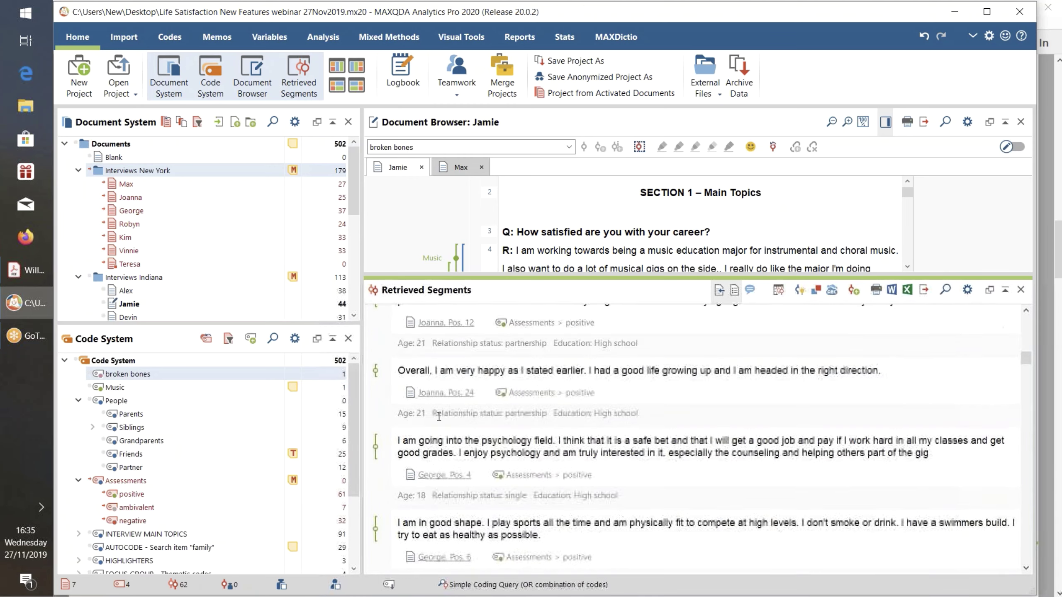
scroll(451, 445, "up", 10)
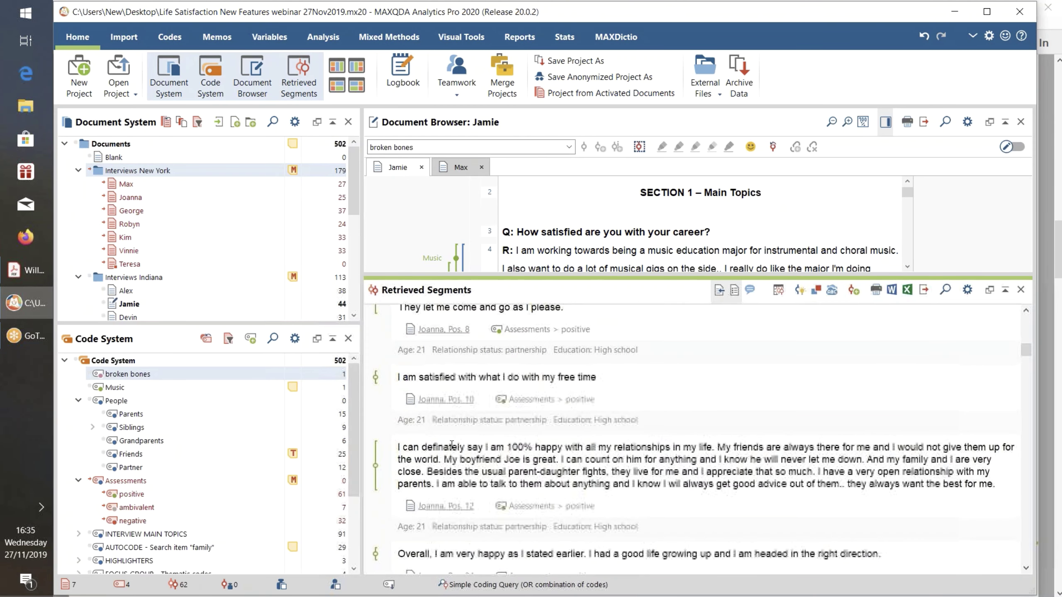
scroll(520, 377, "up", 6)
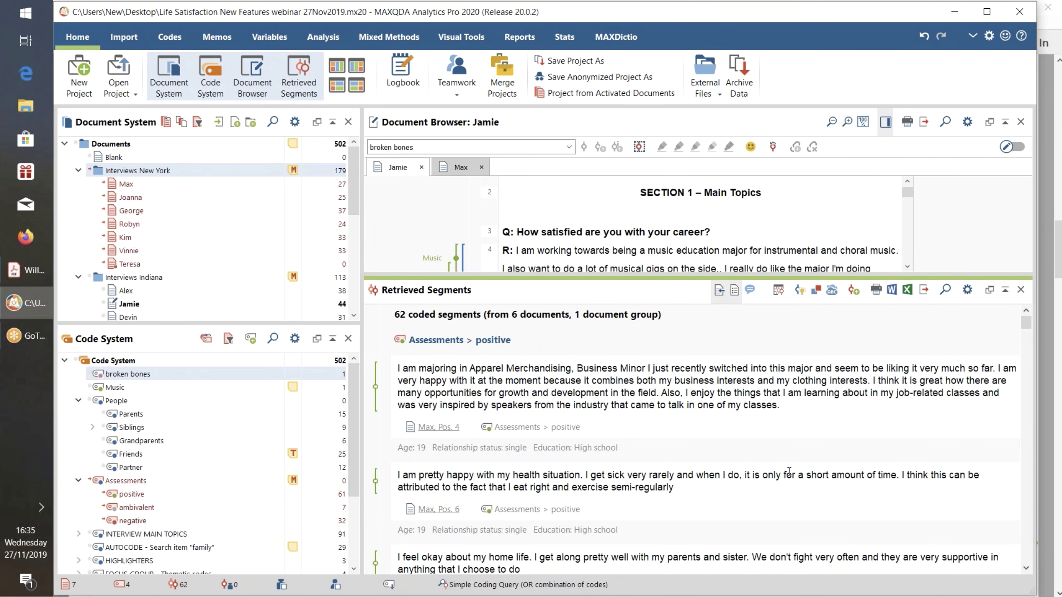
Return the retrieved segments to document system order and hide the origin information beneath them
left_click(966, 290)
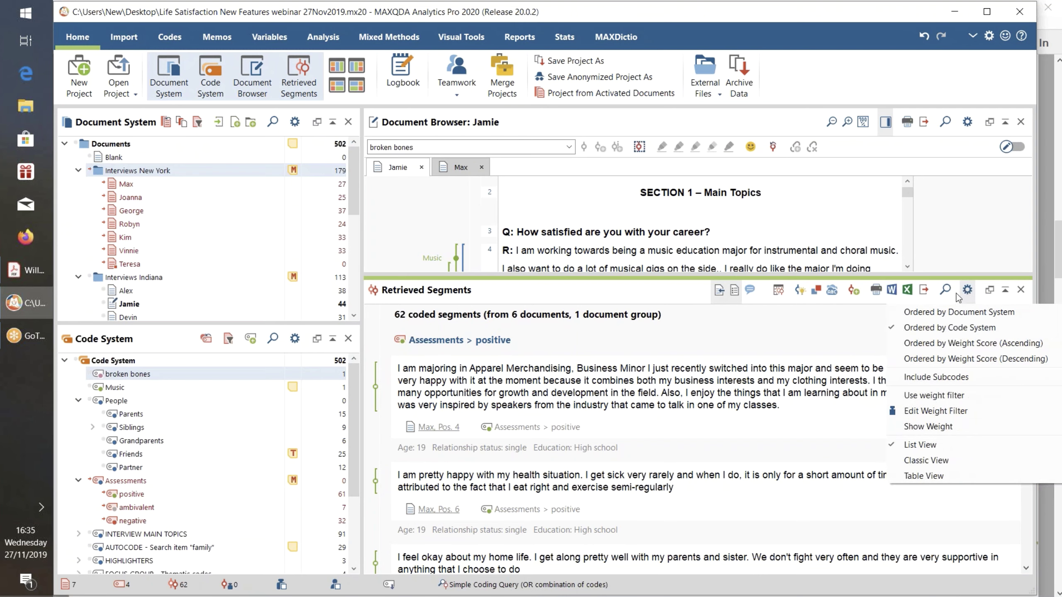
left_click(915, 314)
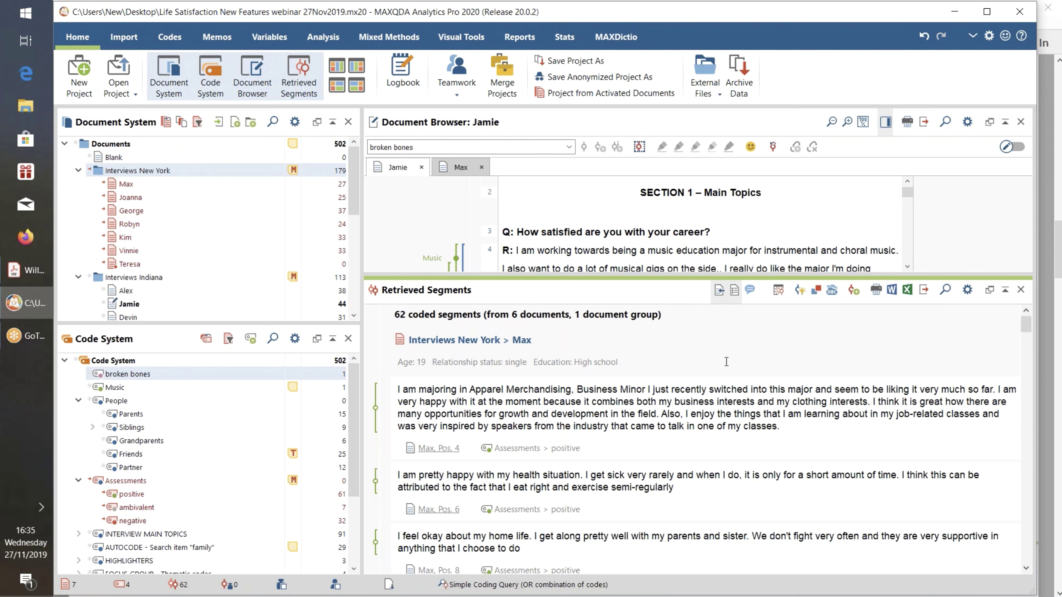
left_click(719, 292)
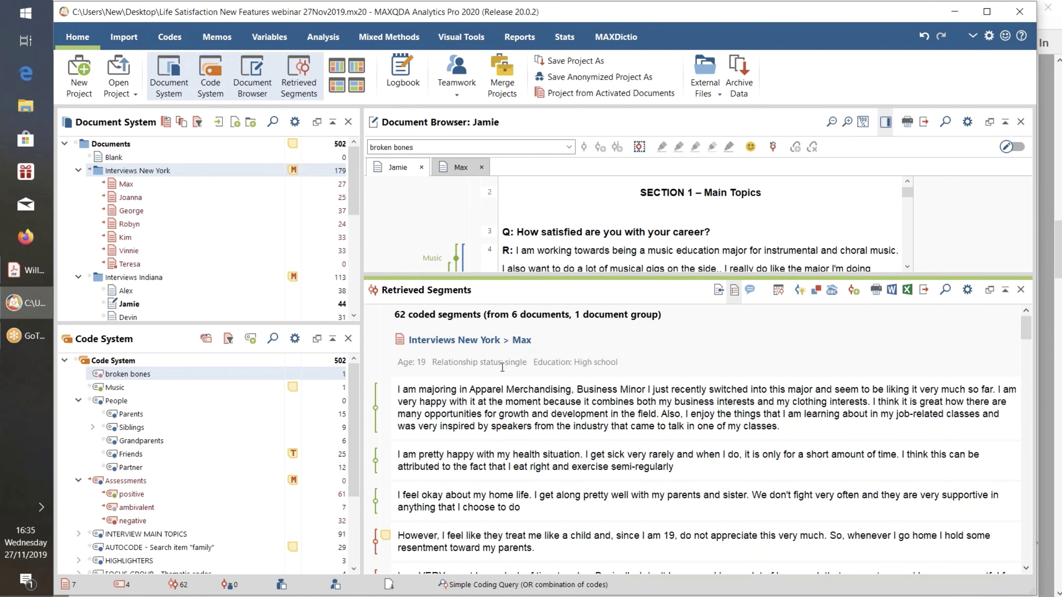
Compare the coding stripe colors beside the retrieved segments with the colors of the positive, ambivalent and negative subcodes
scroll(495, 395, "down", 1)
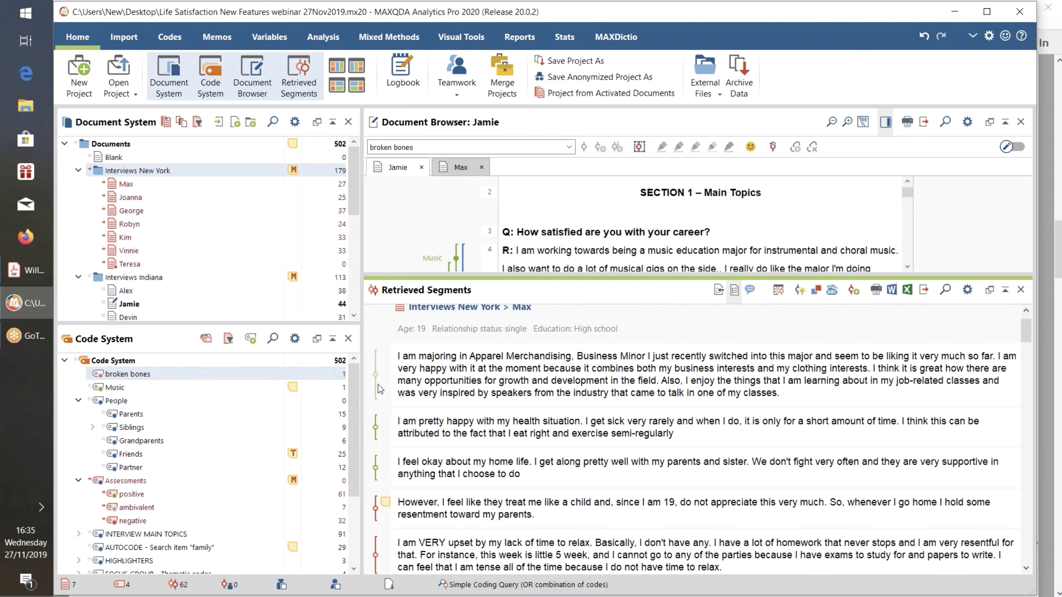
scroll(378, 460, "down", 4)
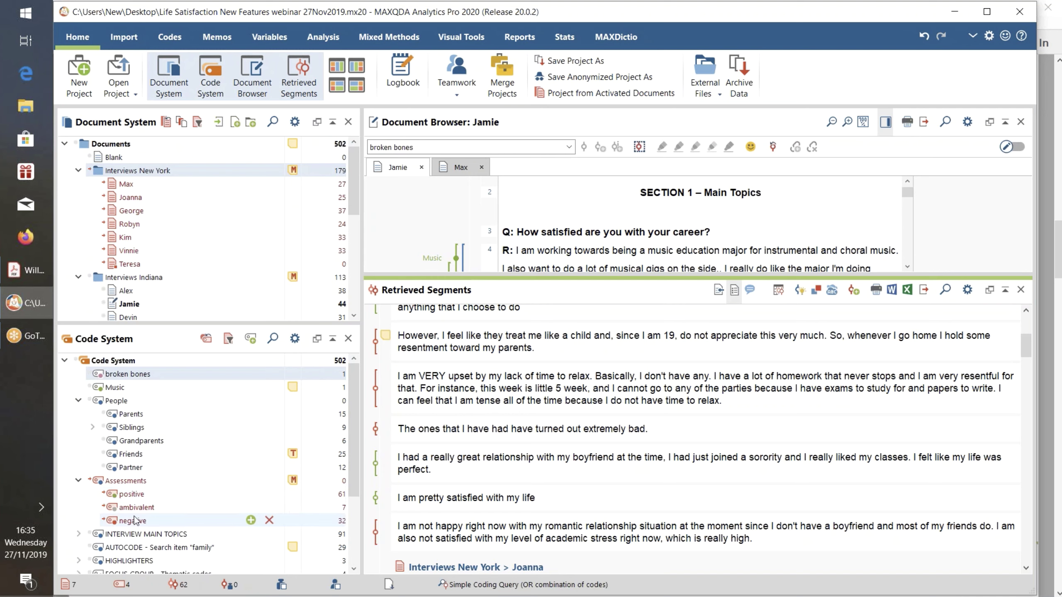
mouse_move(129, 493)
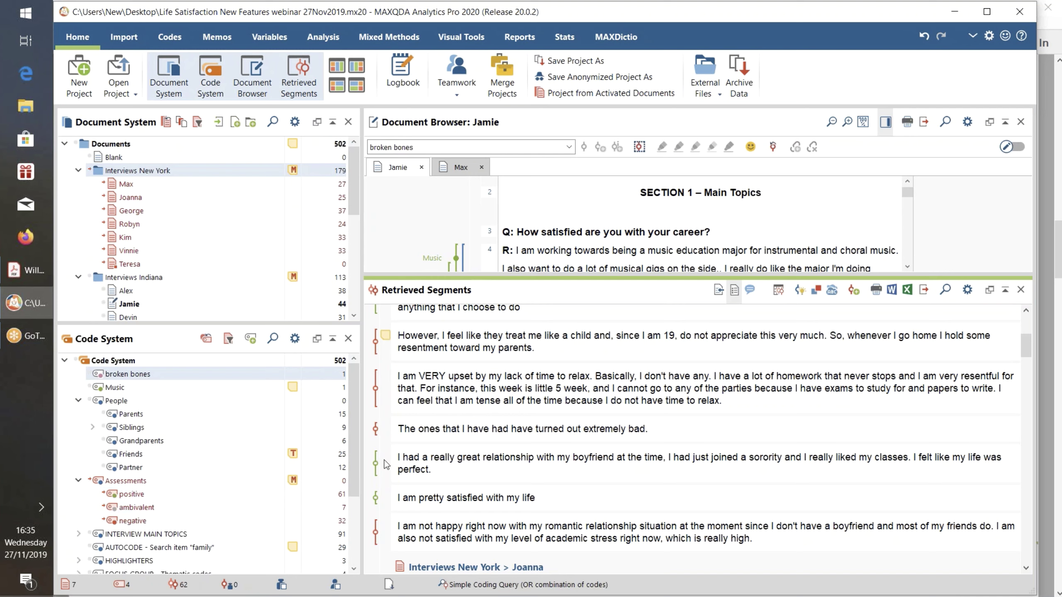
mouse_move(138, 511)
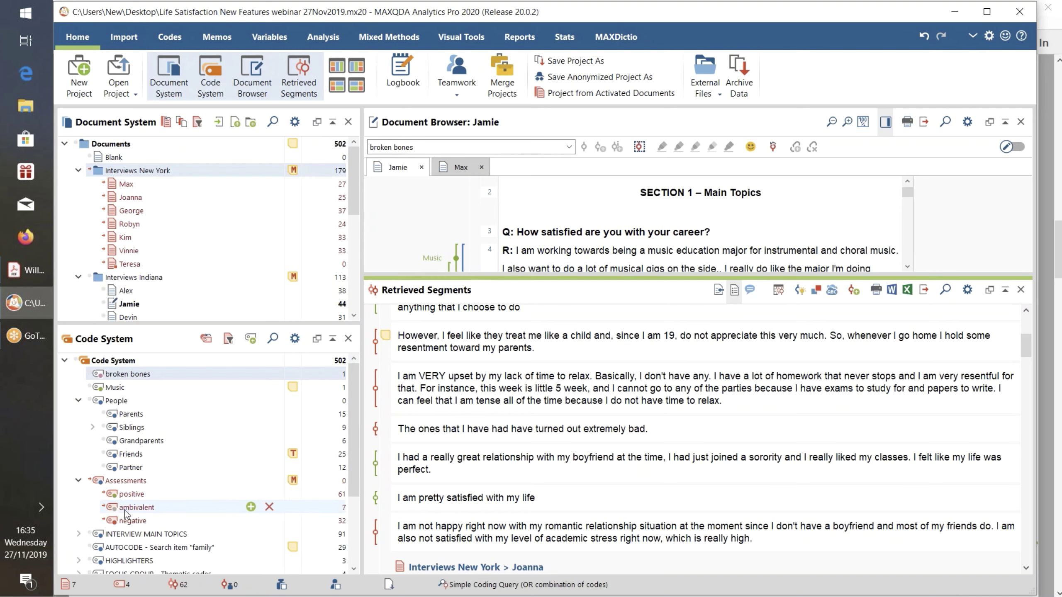
scroll(449, 437, "down", 1)
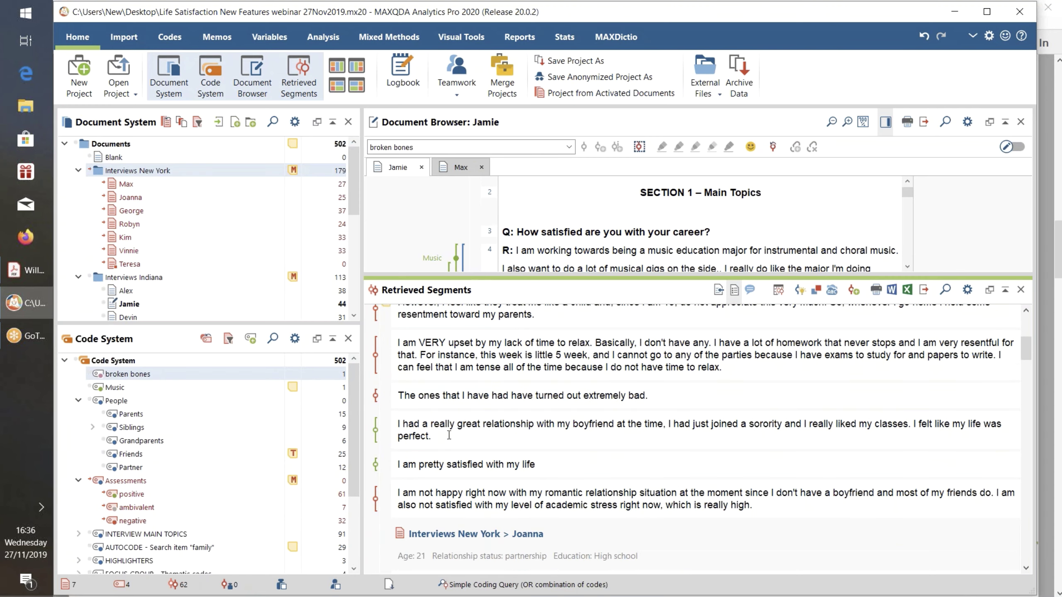
scroll(449, 437, "up", 5)
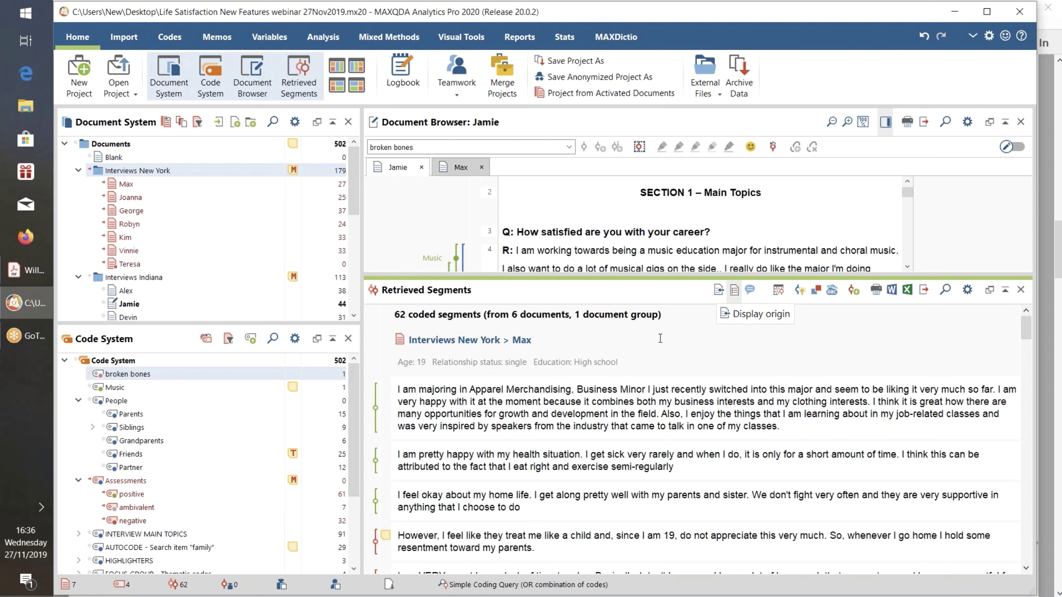
Open the retrieved segment about being happy with the health situation in its source document
left_click(734, 290)
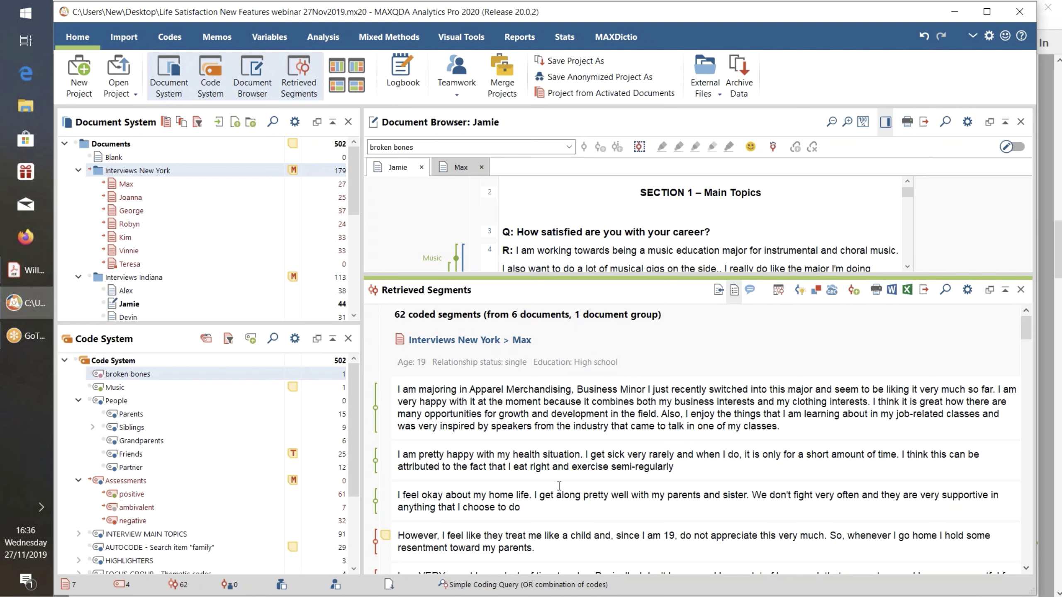
left_click(376, 461)
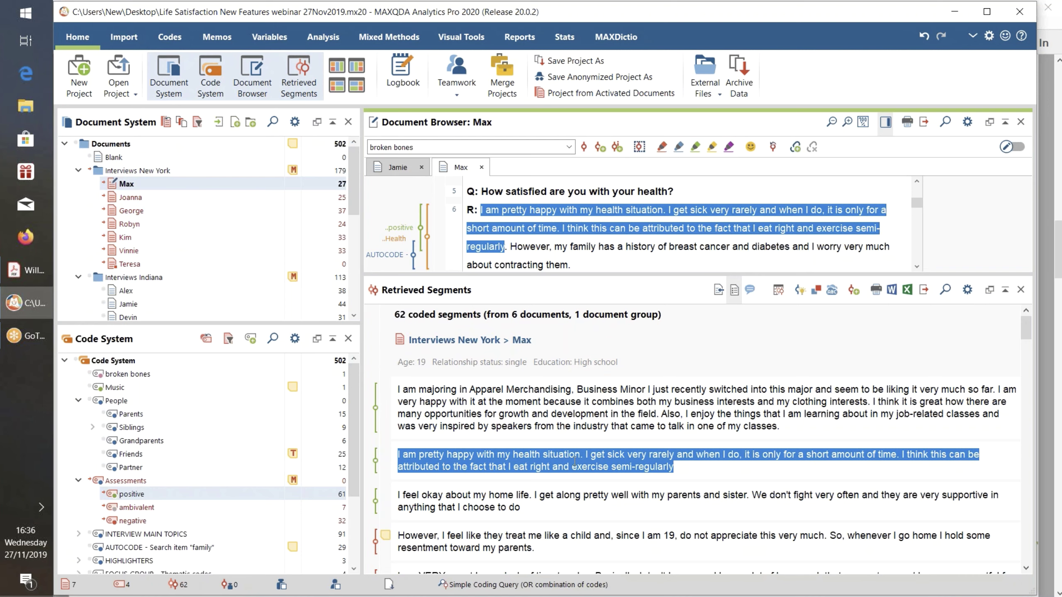
left_click(410, 476)
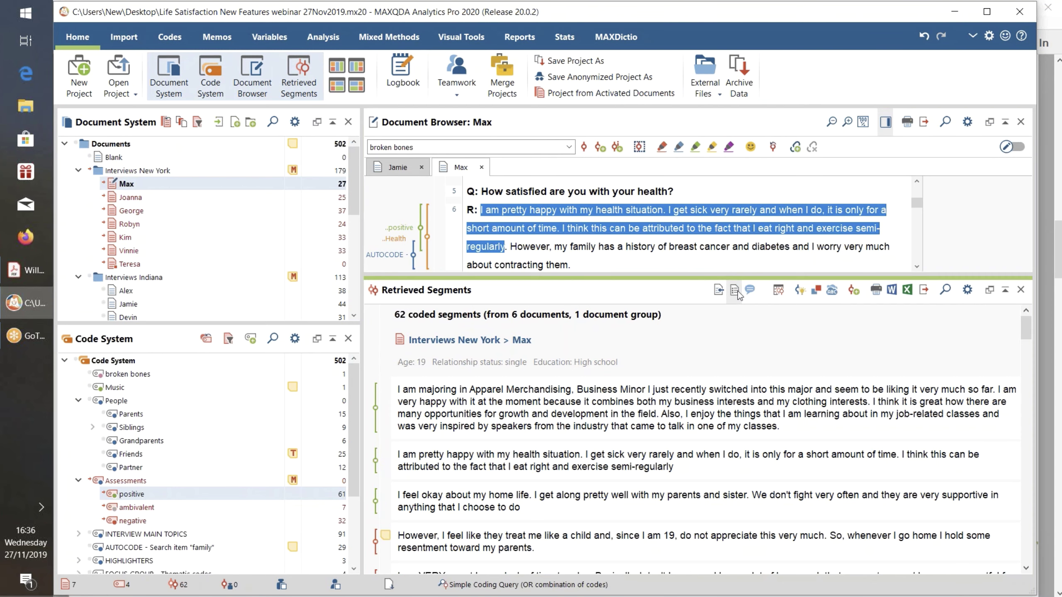
Display the origin information of the retrieved segments again and hide the document variable values
left_click(719, 293)
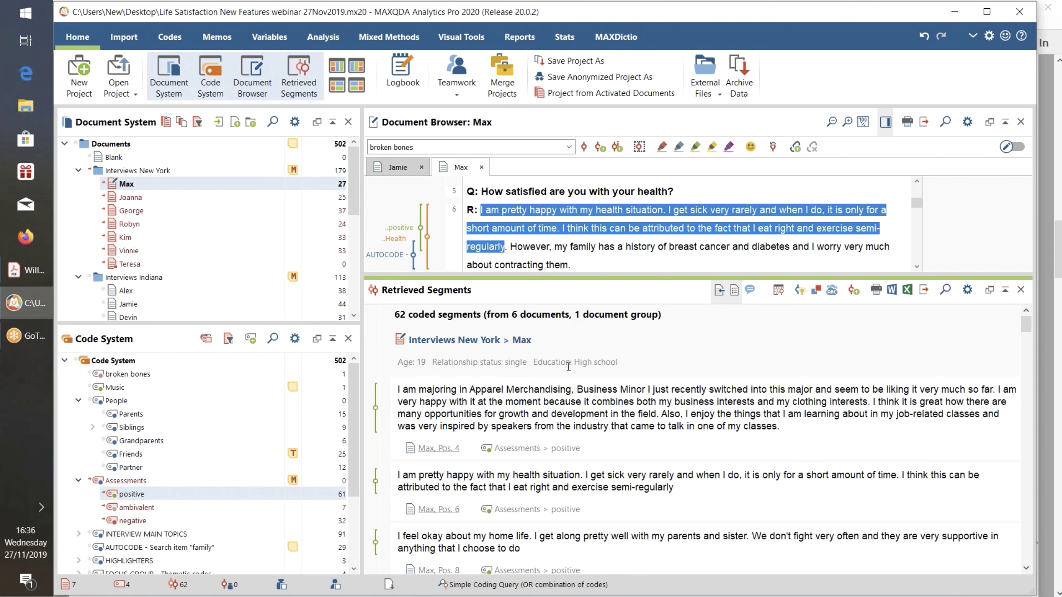
left_click(734, 291)
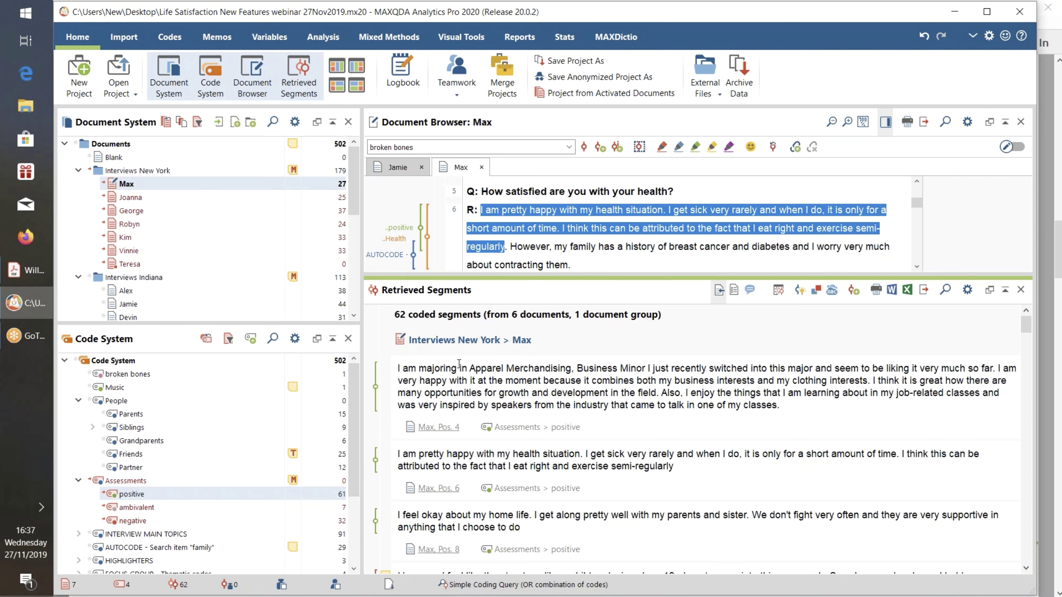
Display the document variable values in the retrieved segments and make Gender a favorite document variable instead of Relationship status
left_click(734, 290)
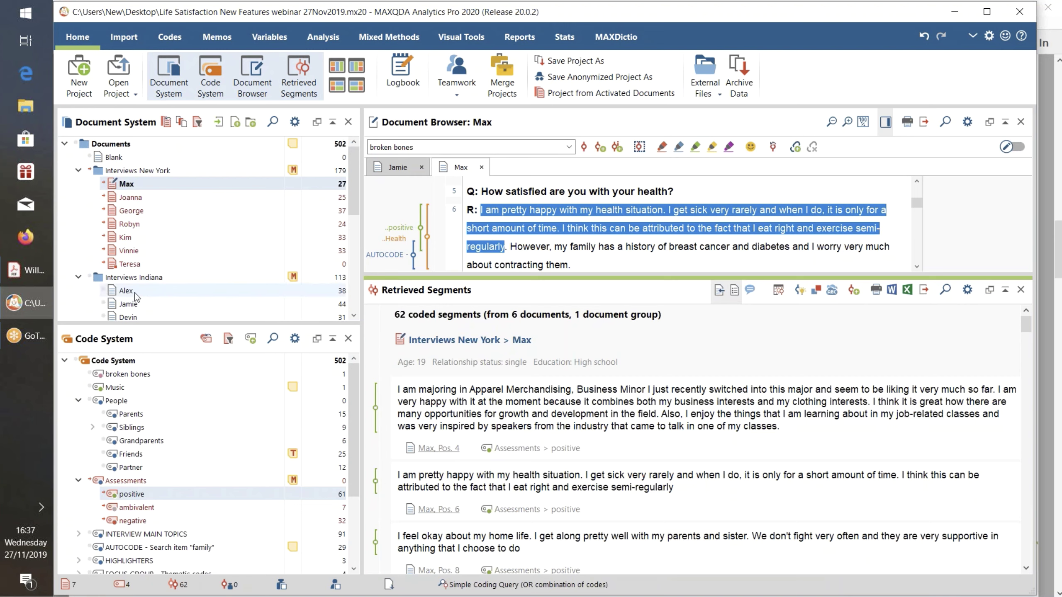
mouse_move(135, 292)
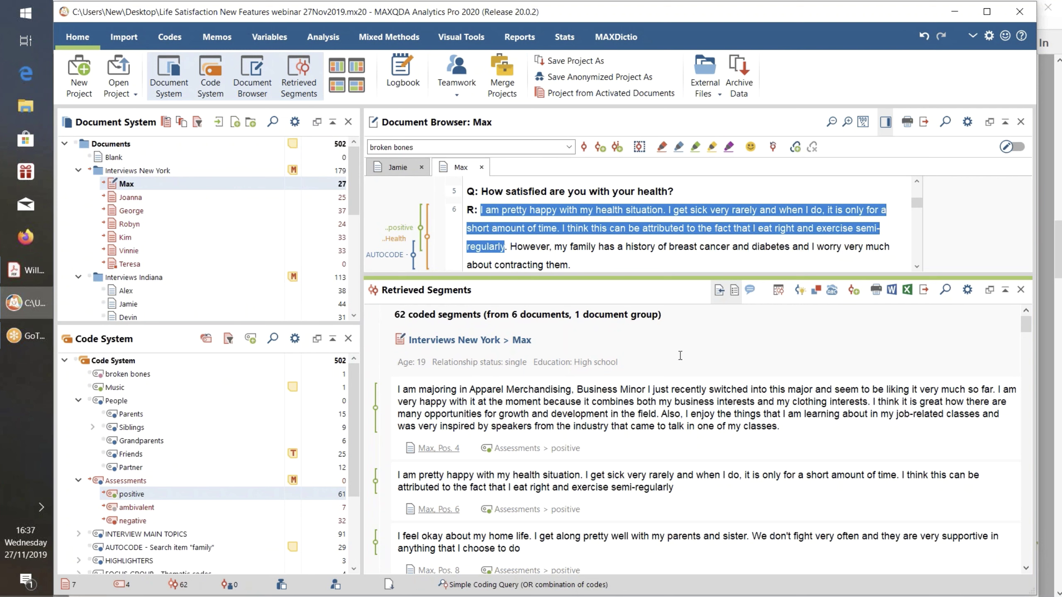
left_click(269, 36)
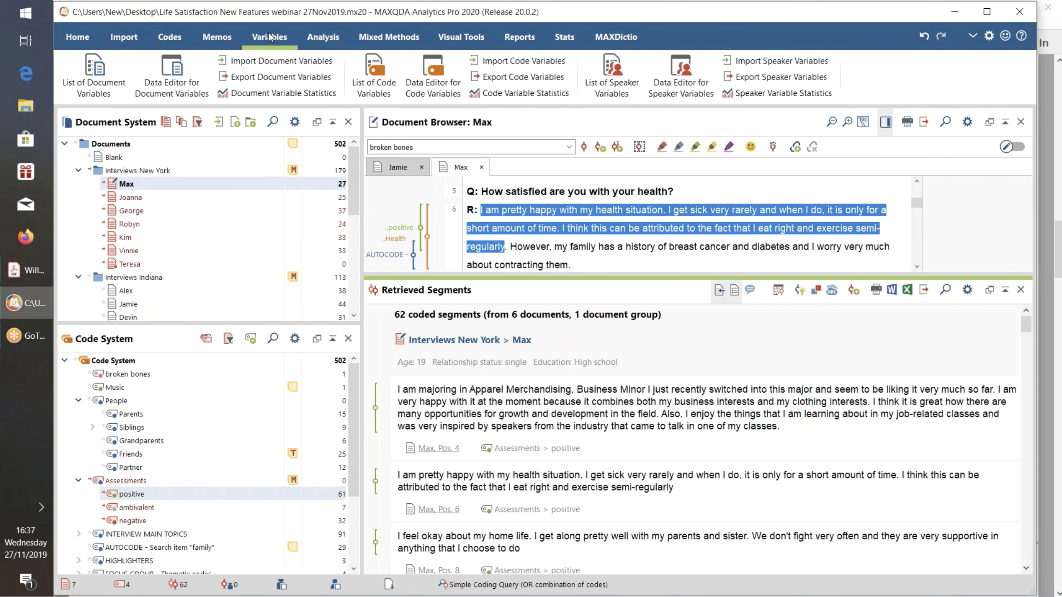
left_click(98, 71)
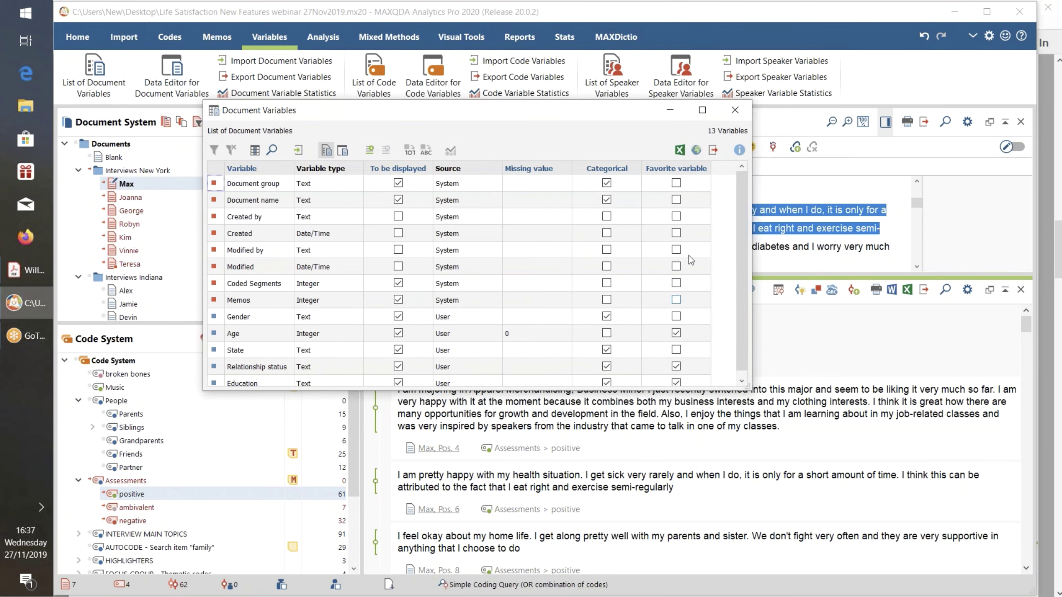
left_click(676, 366)
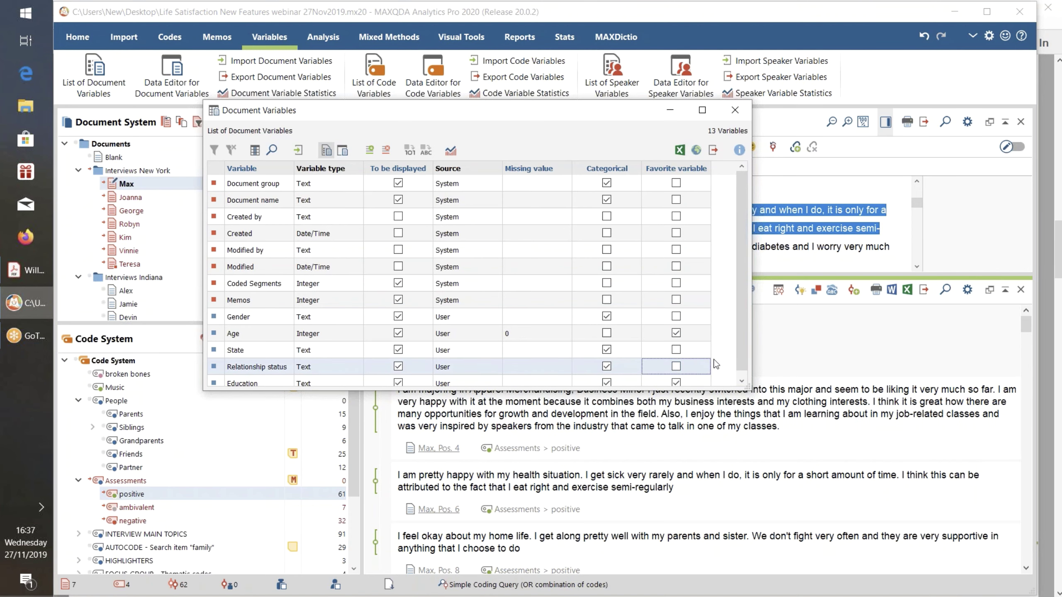
left_click(676, 317)
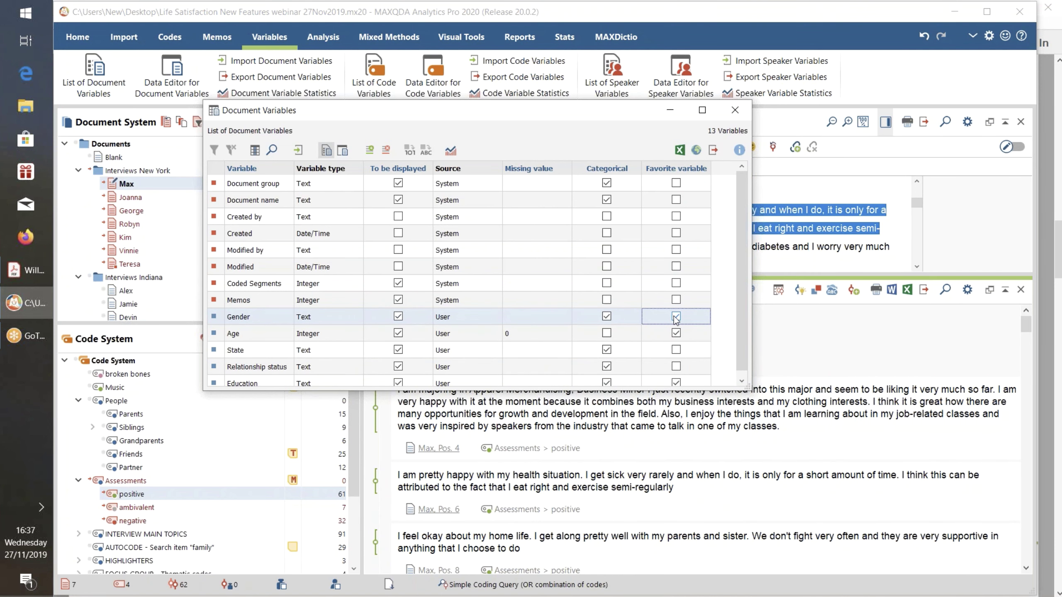
left_click(735, 112)
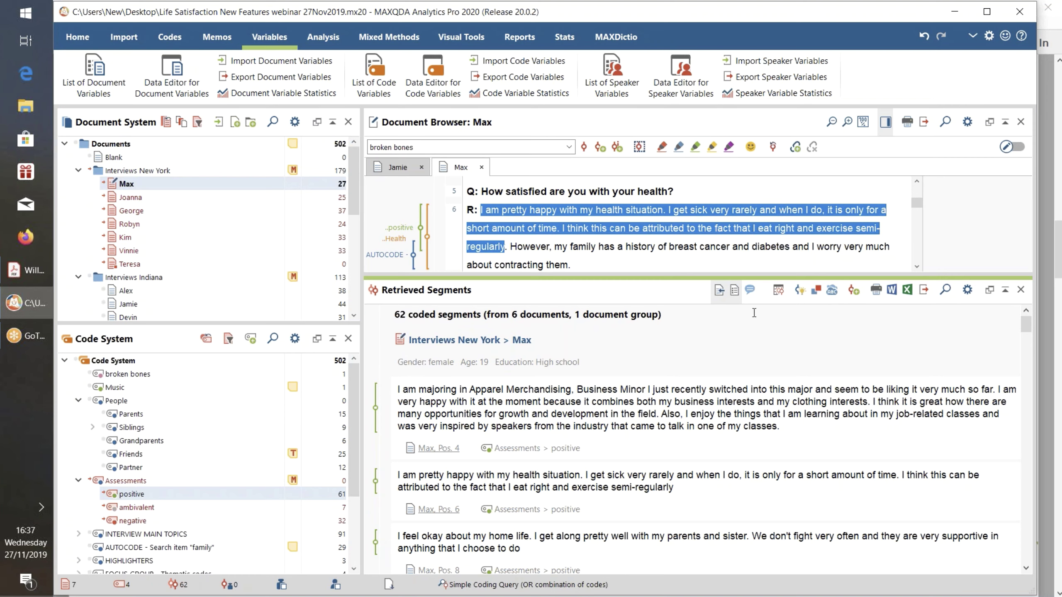
left_click(734, 292)
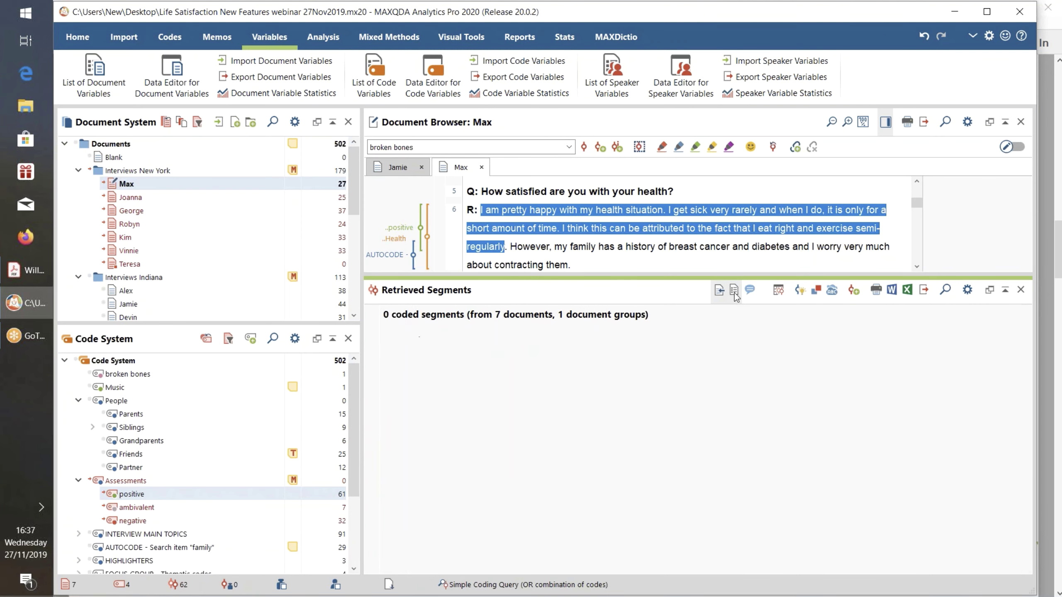
left_click(734, 292)
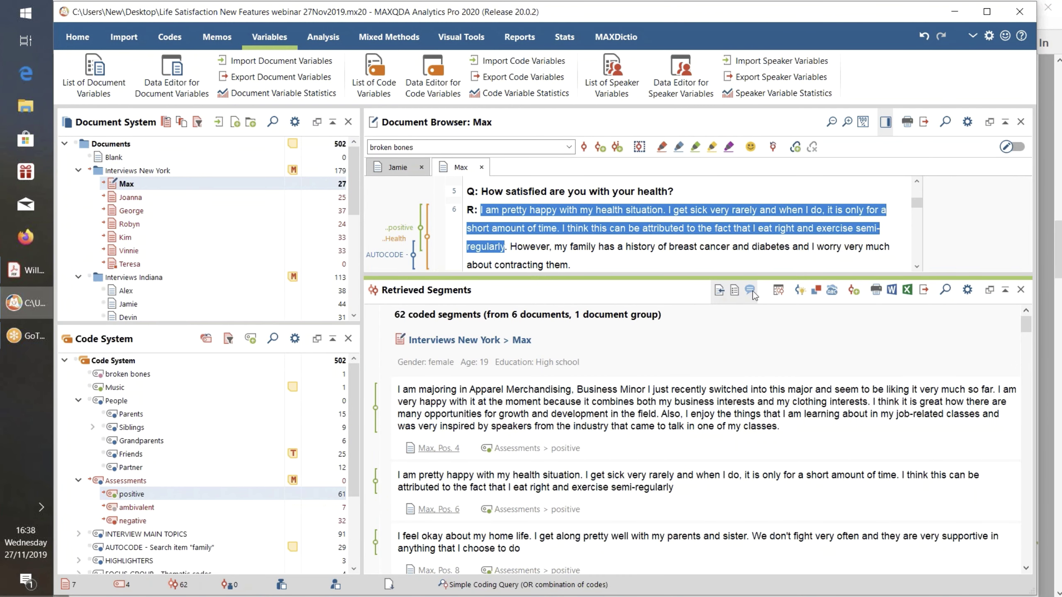
Display the comments on coded segments beside the retrieved segments and narrow the comments column
left_click(750, 290)
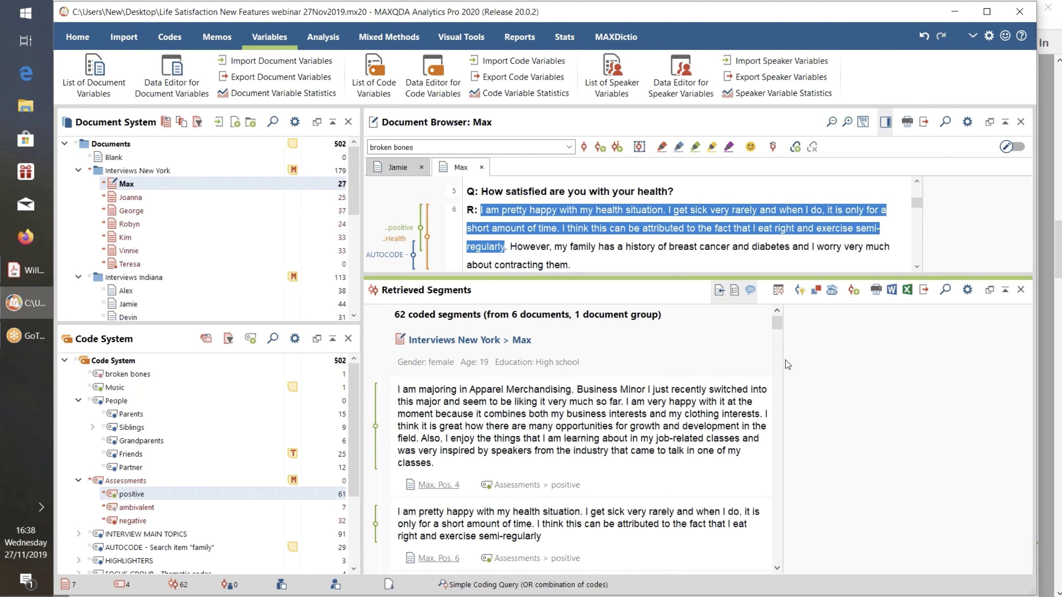
left_click_drag(788, 364, 908, 367)
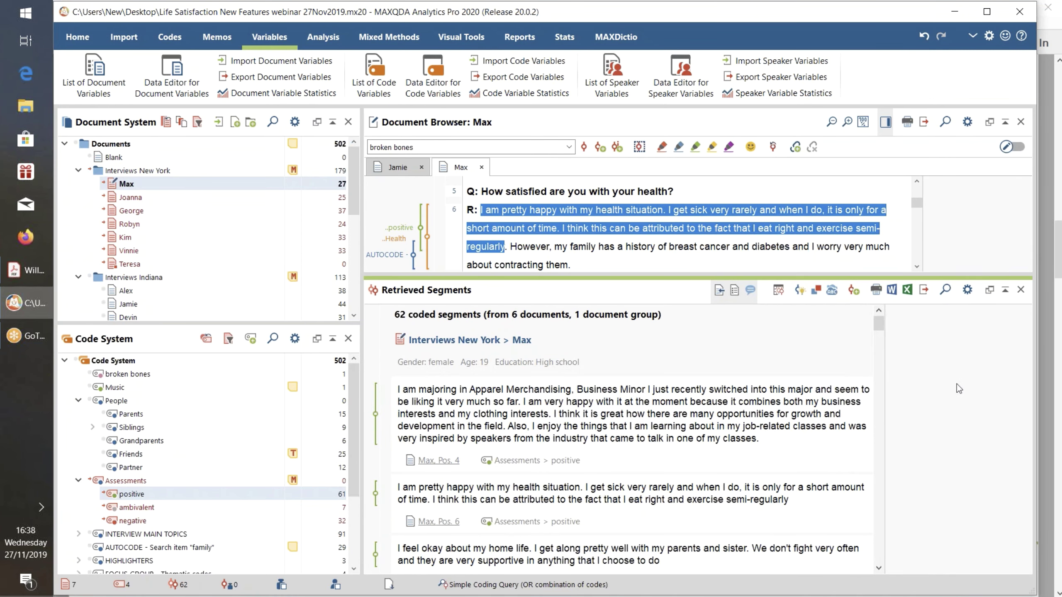
scroll(955, 383, "down", 5)
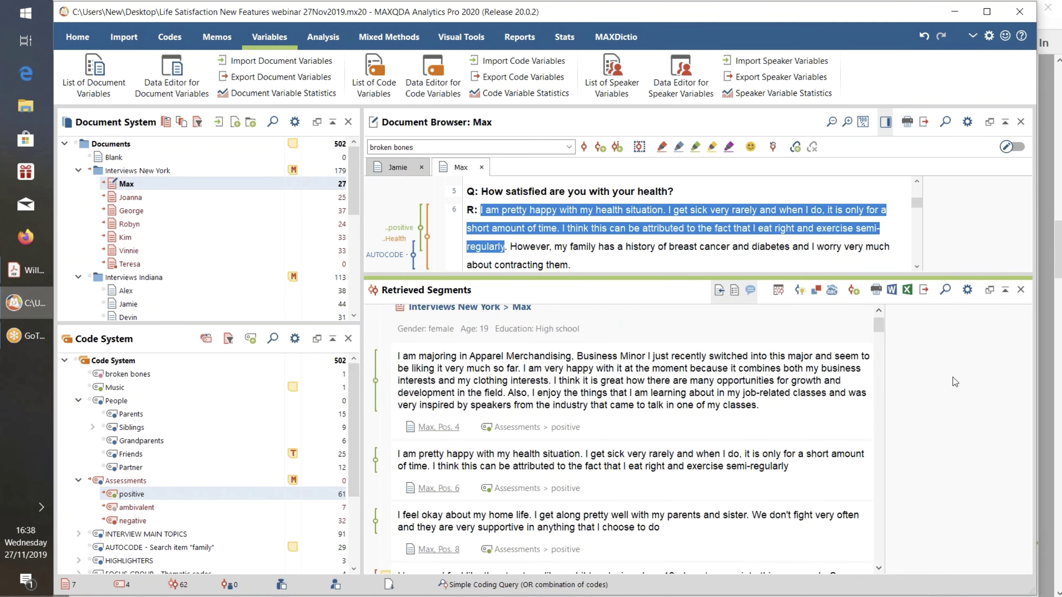
scroll(954, 381, "up", 5)
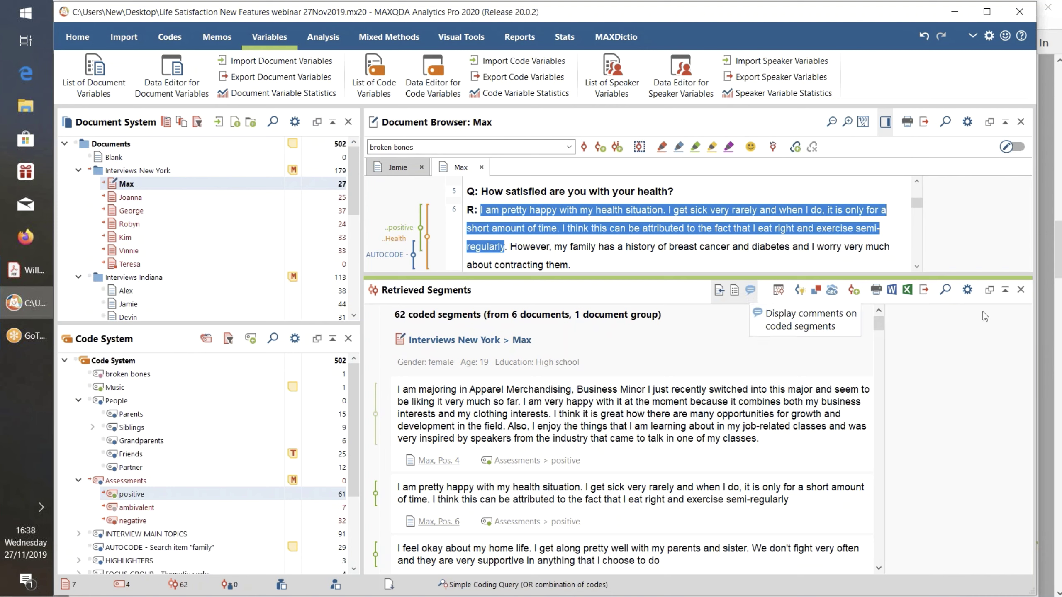
Show the retrieved segments in Classic View and in Table View, and return them to List View
left_click(968, 294)
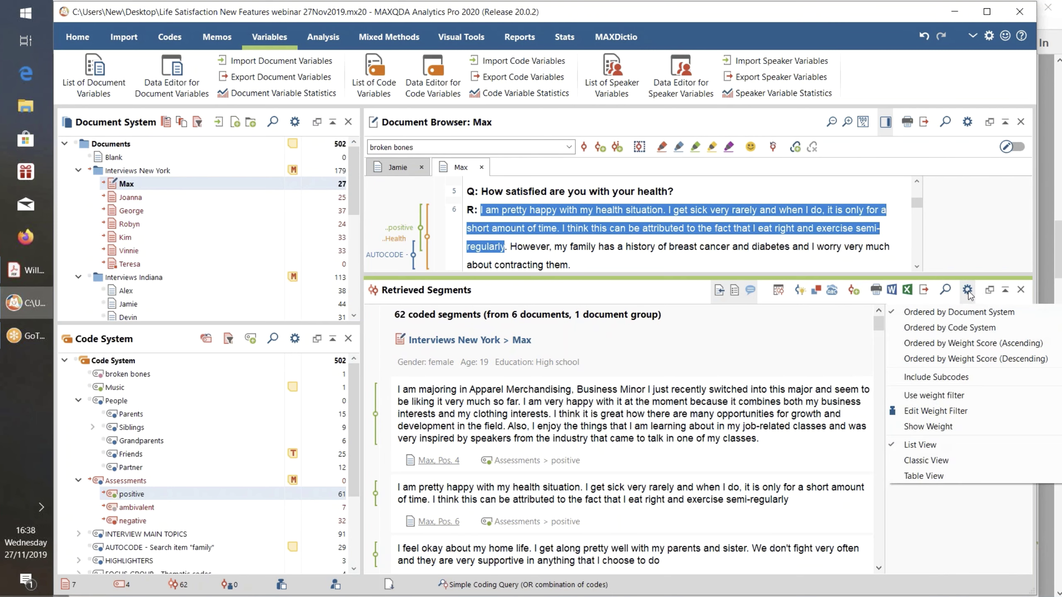
left_click(947, 460)
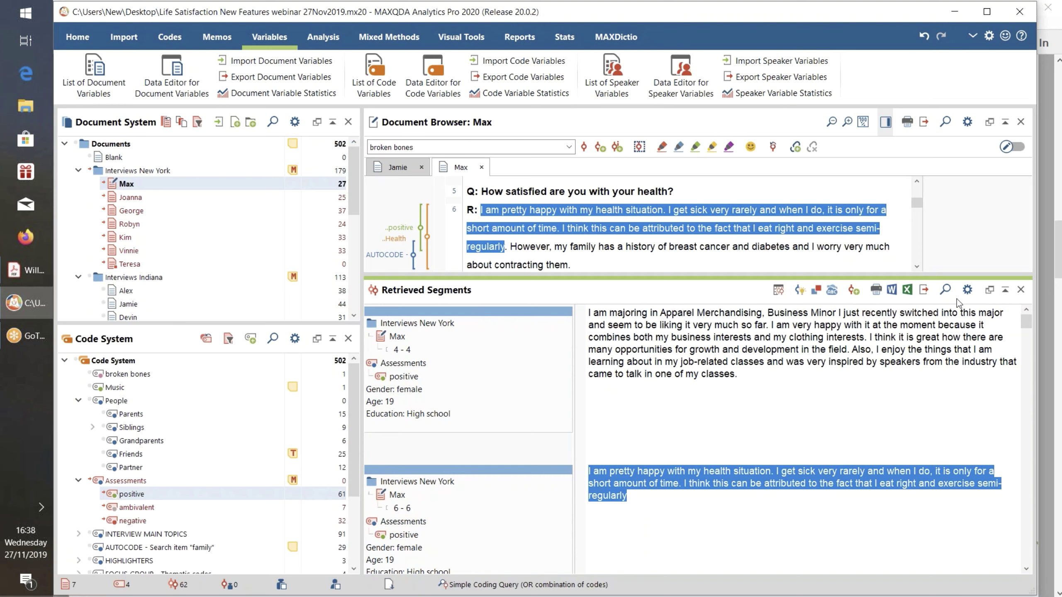
left_click(967, 290)
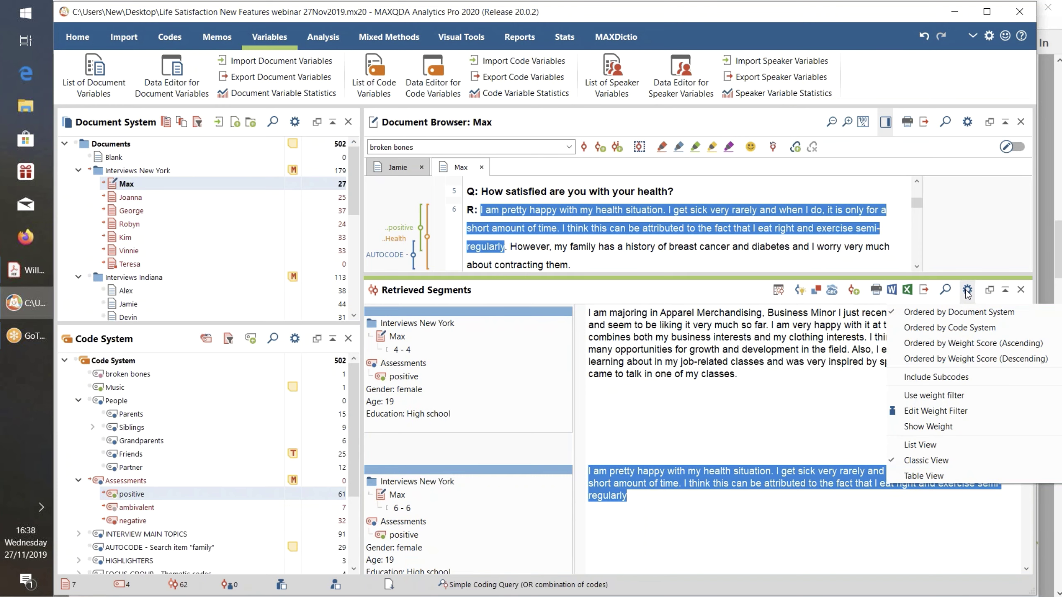
left_click(938, 476)
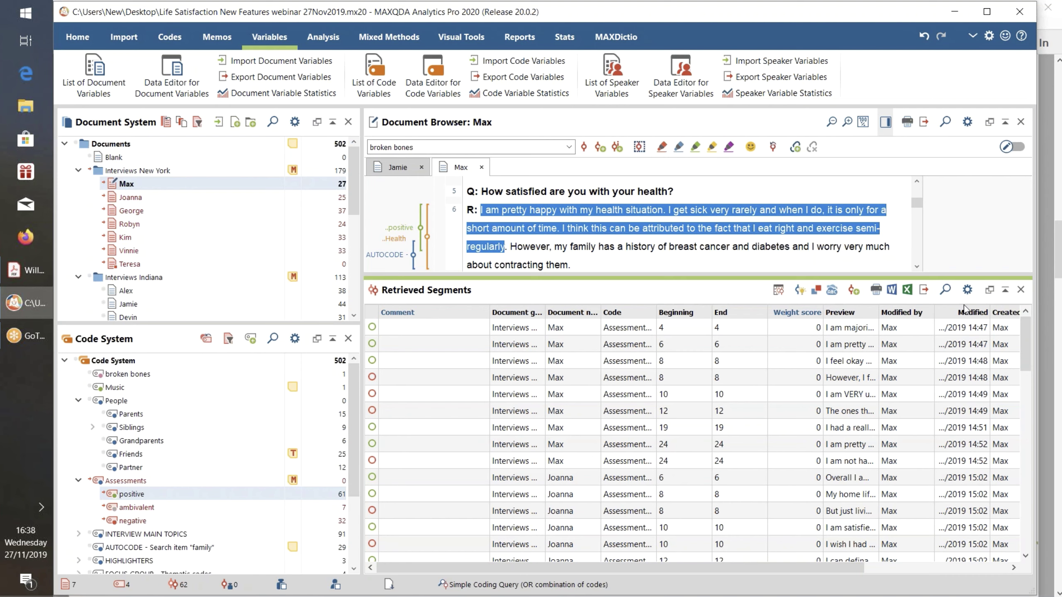
left_click(967, 290)
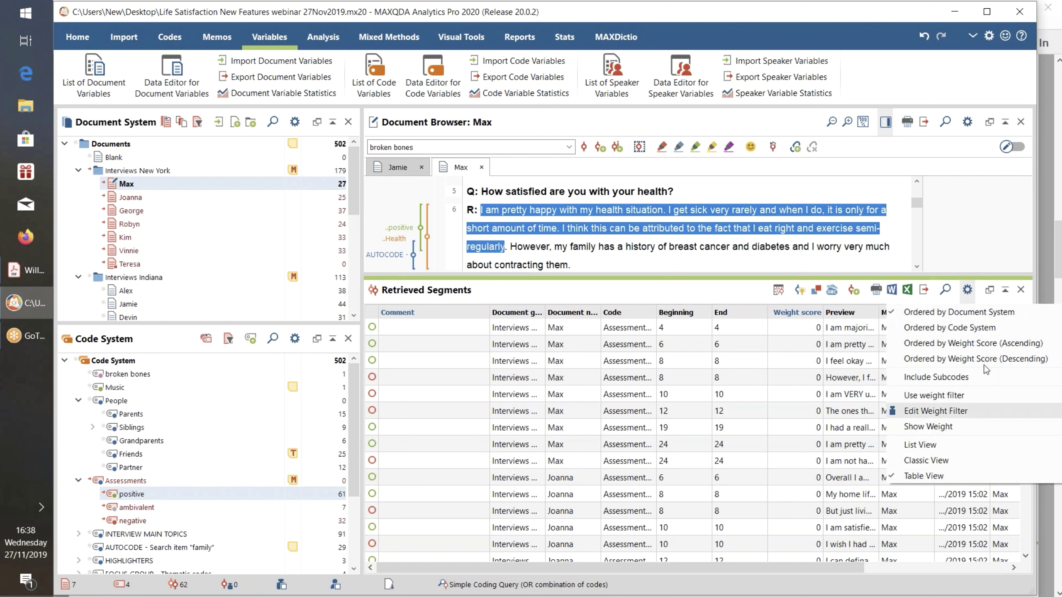
left_click(922, 444)
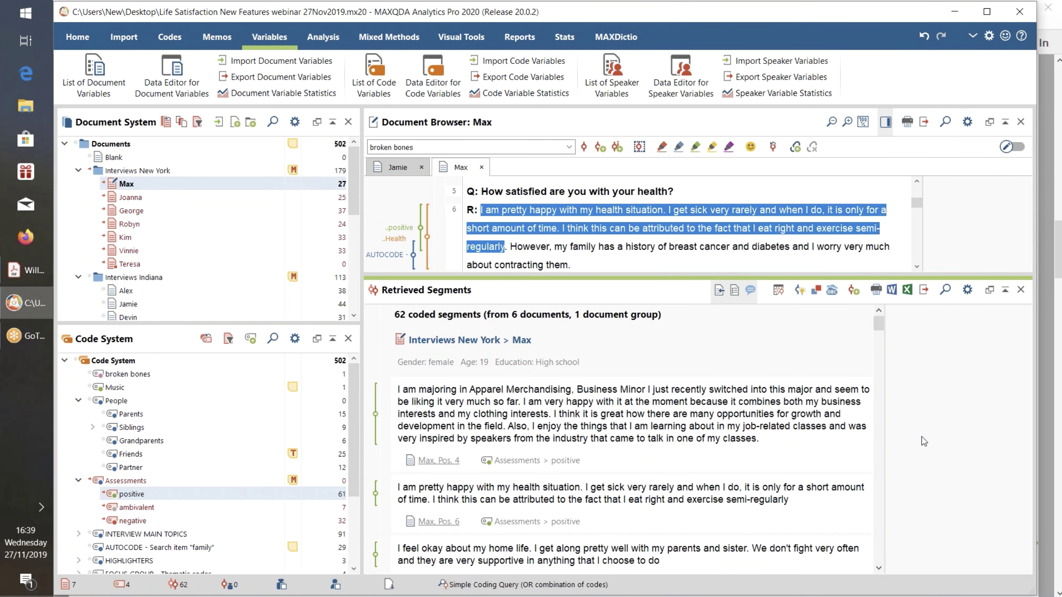
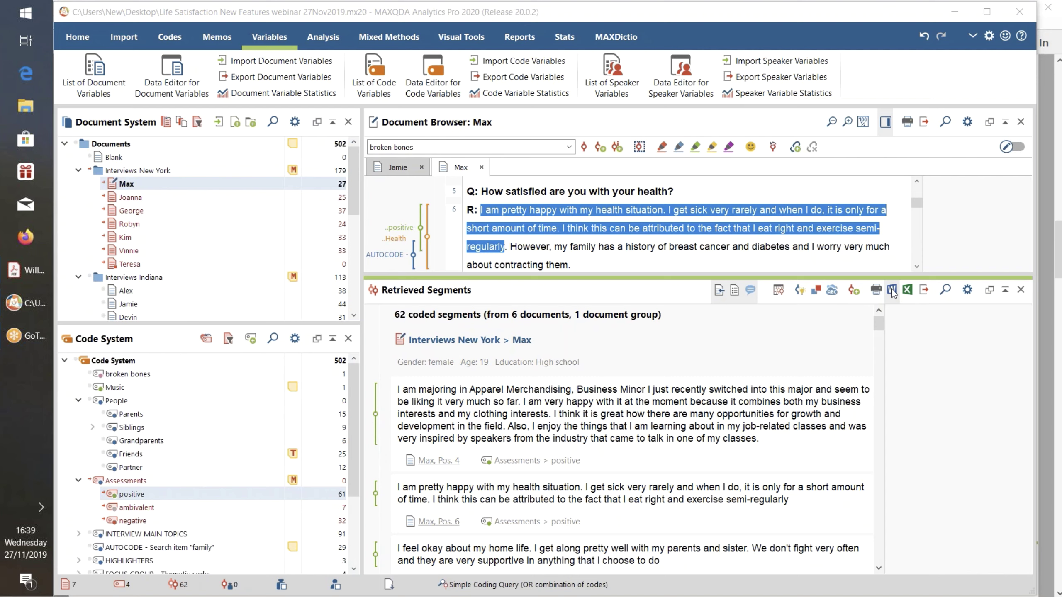
Examine the export options for the coded segments and leave without exporting
left_click(925, 291)
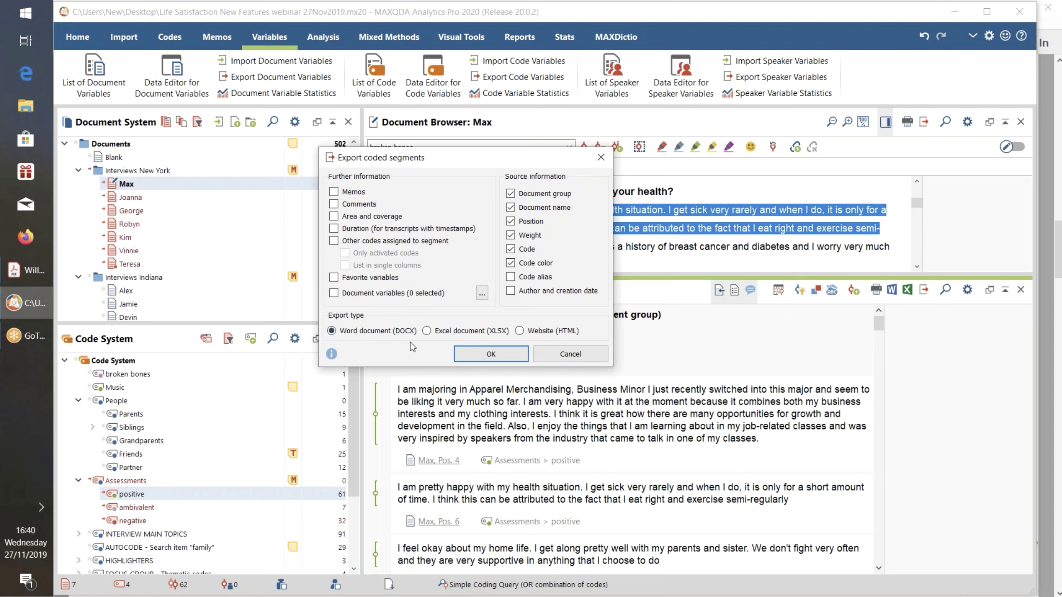
left_click(574, 358)
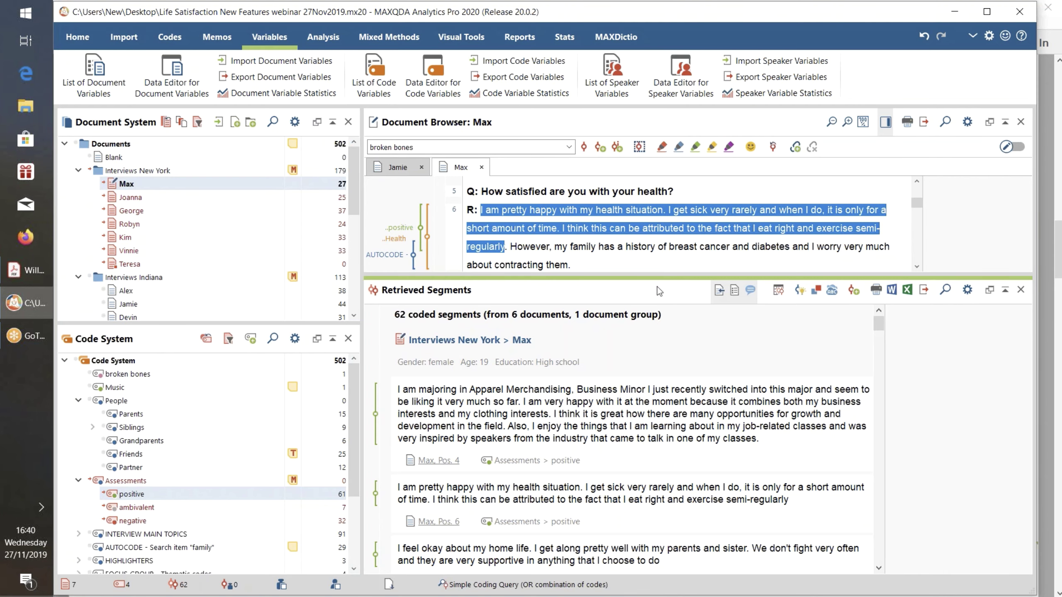
Make the Document Browser taller and reset all document and code activations
left_click_drag(663, 275, 663, 379)
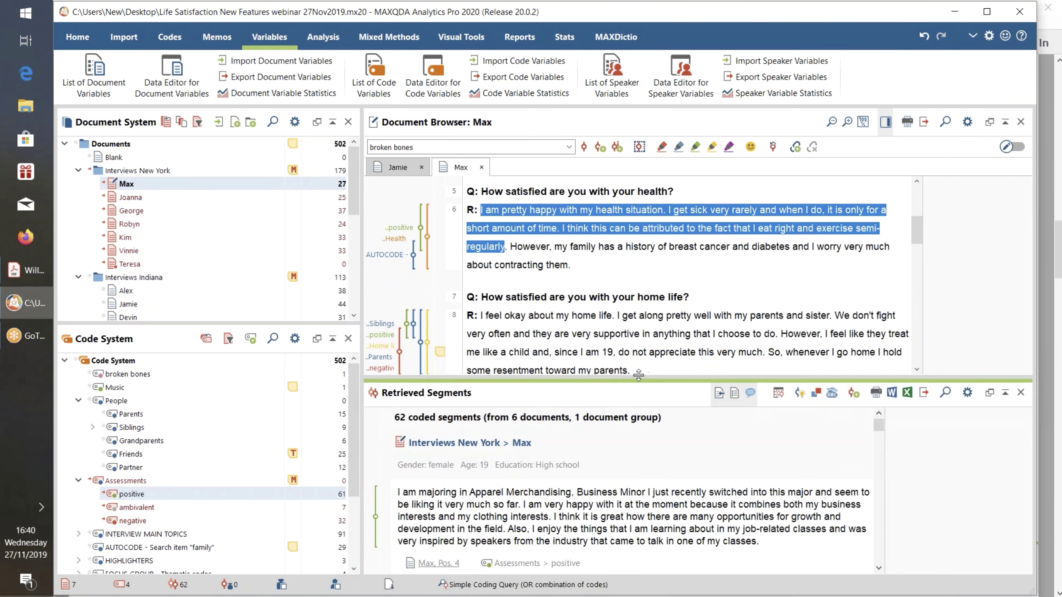
left_click(323, 37)
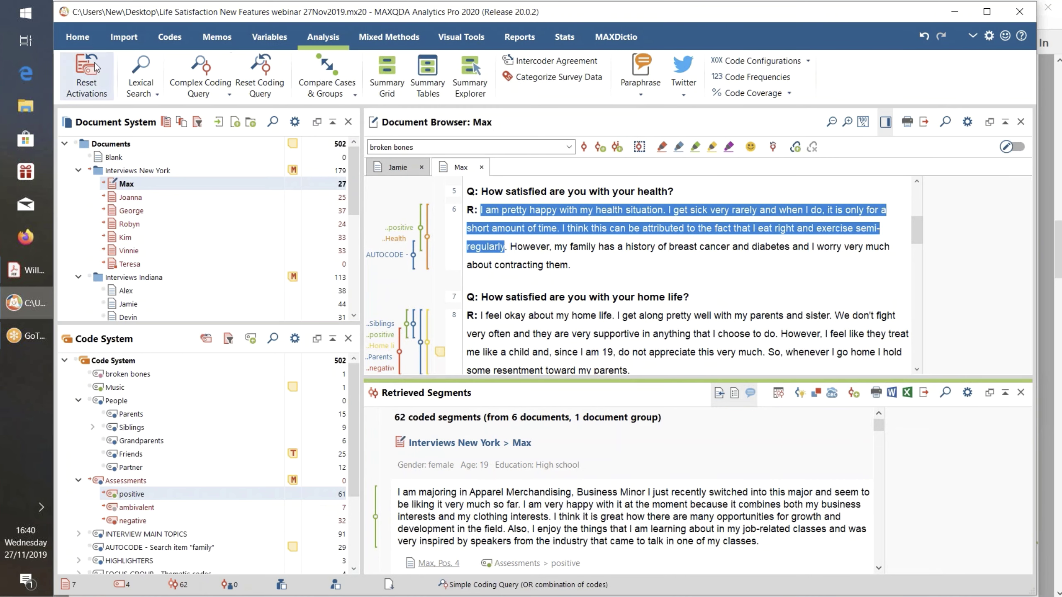
left_click(77, 67)
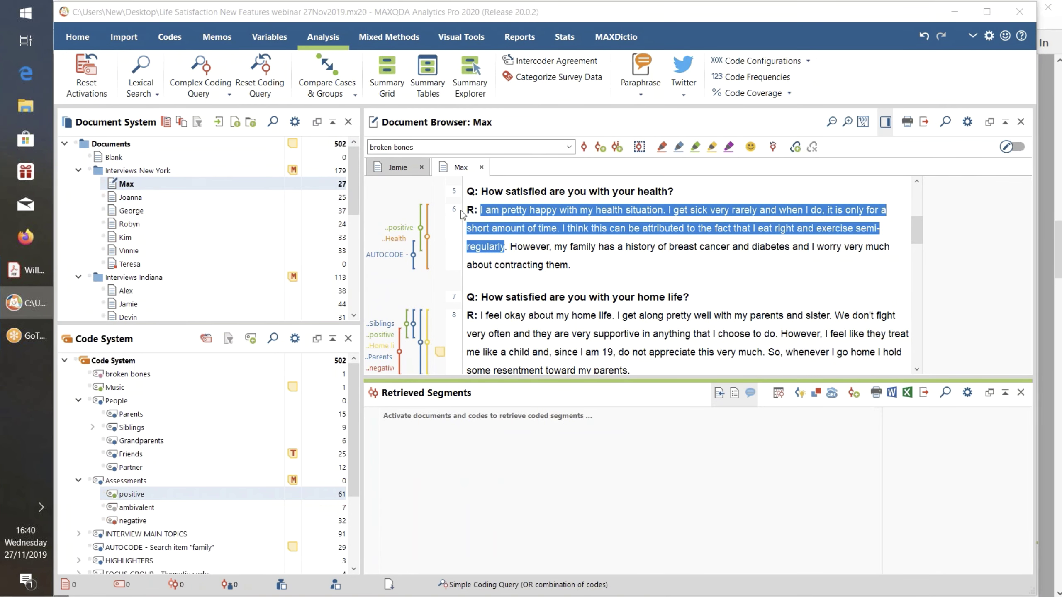
Close the New York interview and toggle the memo sidebar off and on at the Indiana interview's home life answer
left_click(481, 166)
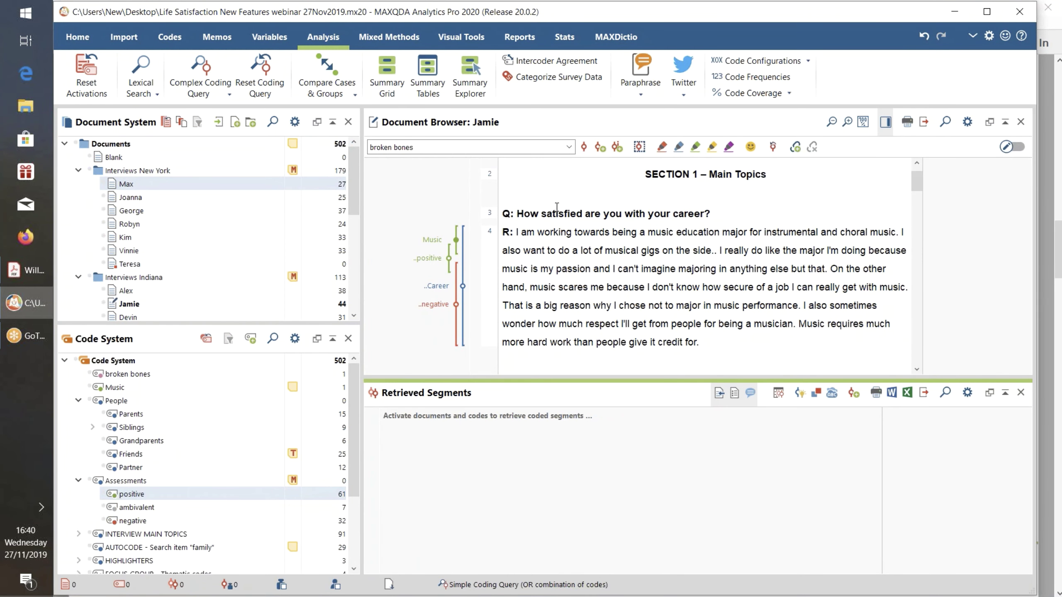
scroll(557, 207, "up", 1)
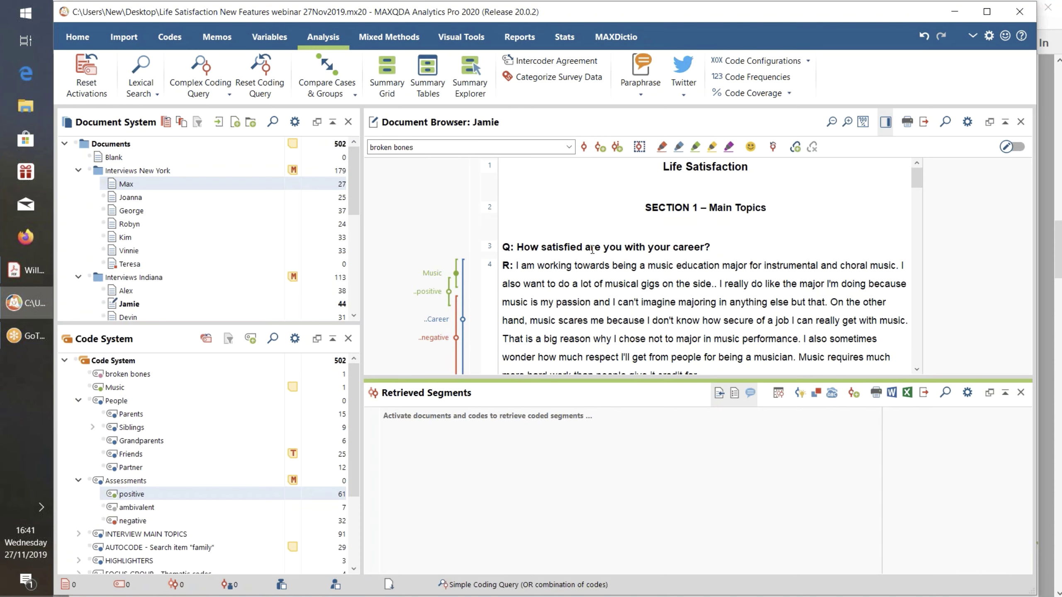
scroll(549, 235, "down", 10)
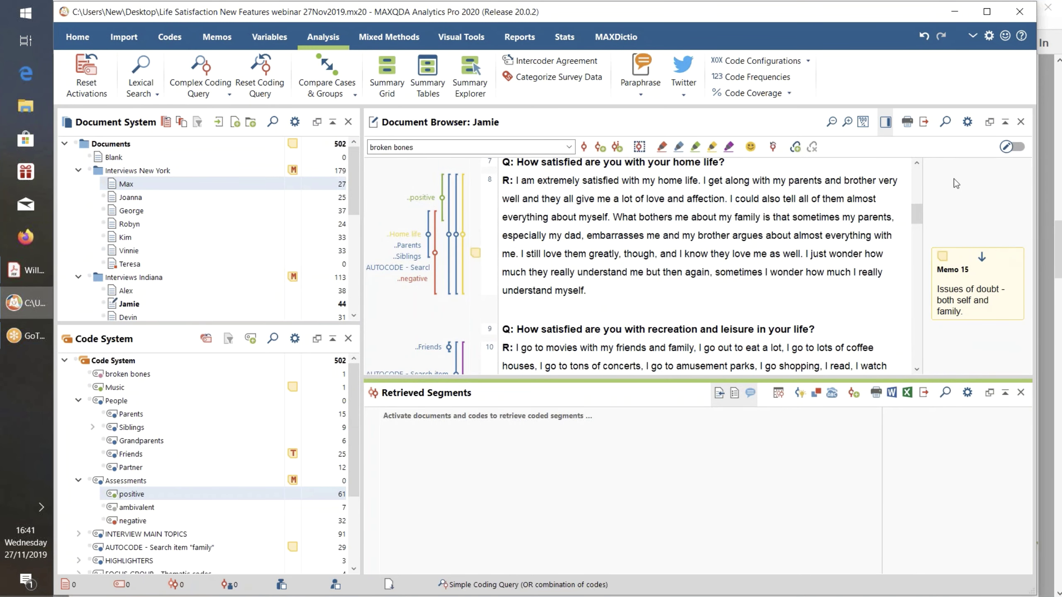
left_click(886, 125)
left_click(887, 125)
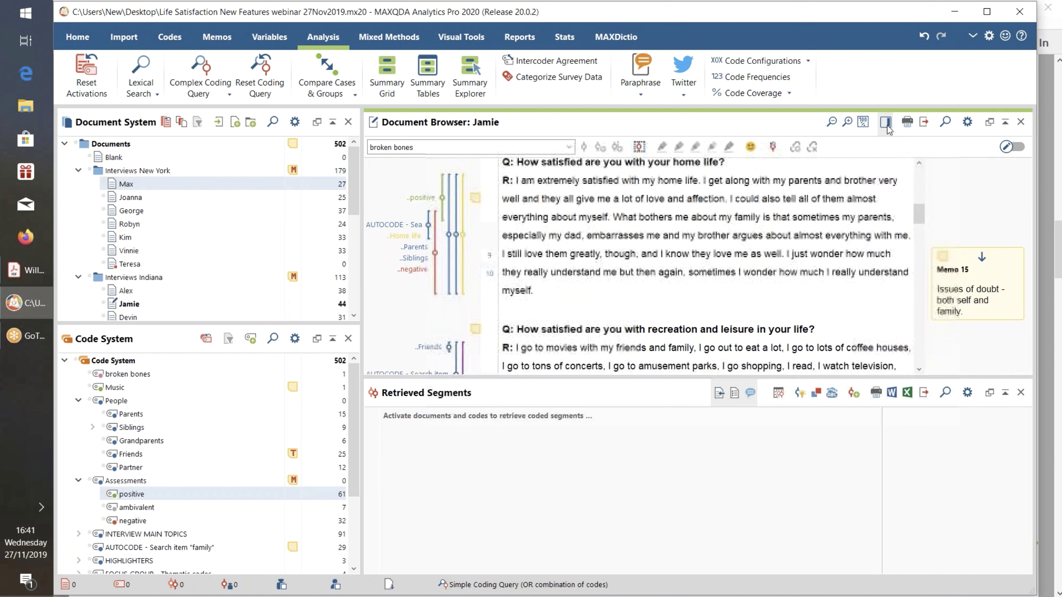
Highlight the passage belonging to Memo 15, jump to the next memo, and return to Memo 15
left_click(977, 253)
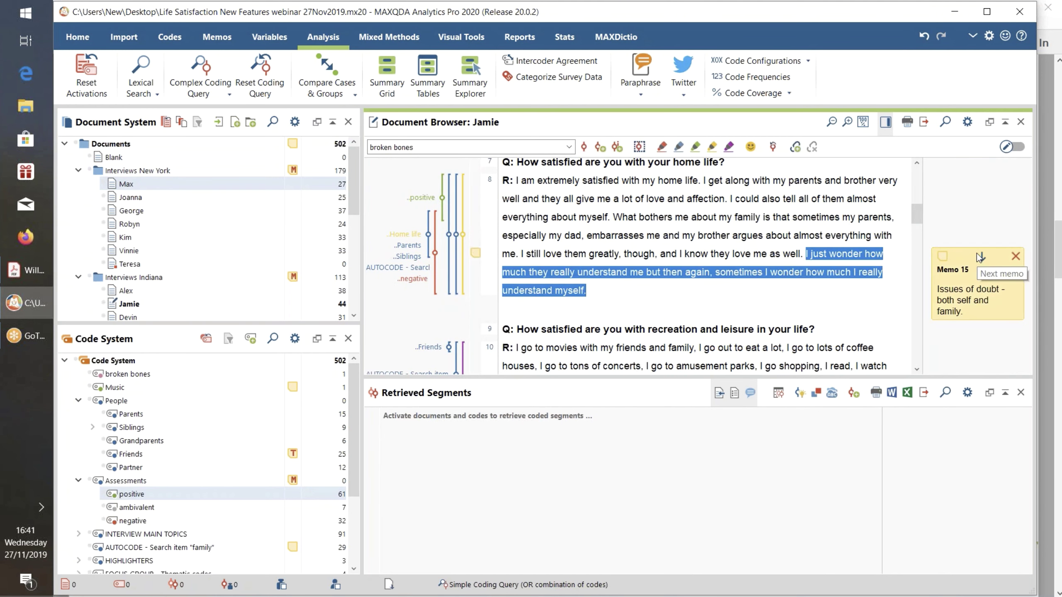
left_click(982, 257)
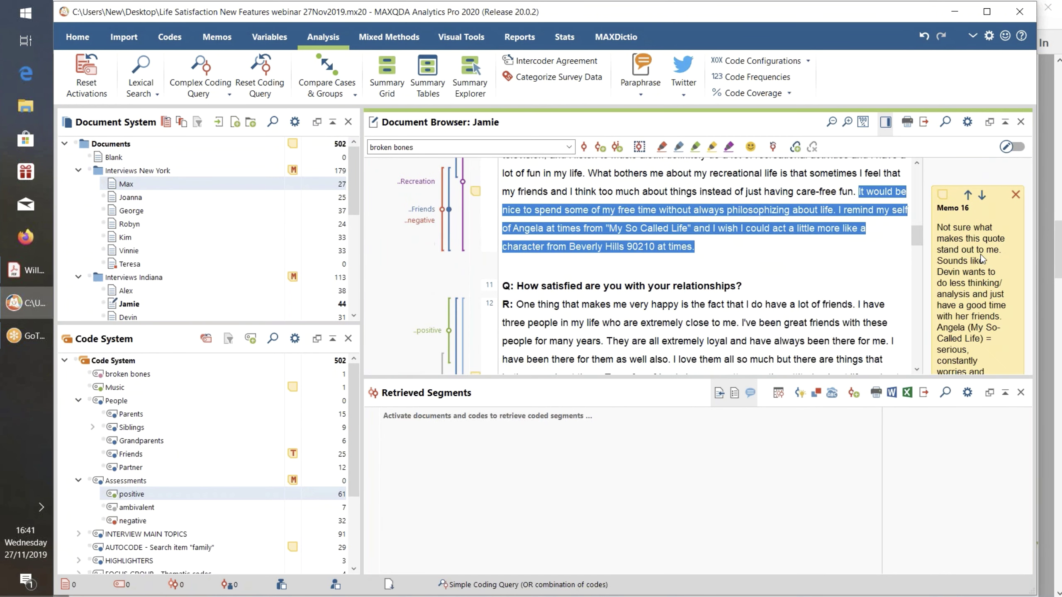
left_click(968, 196)
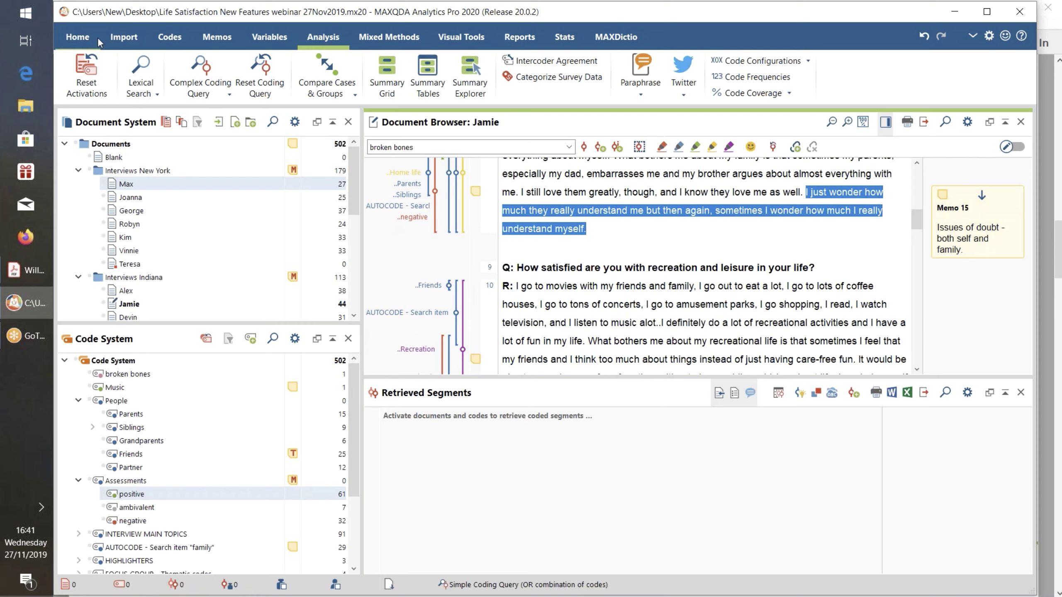
Create a new free memo and move its window over the Document Browser
left_click(217, 37)
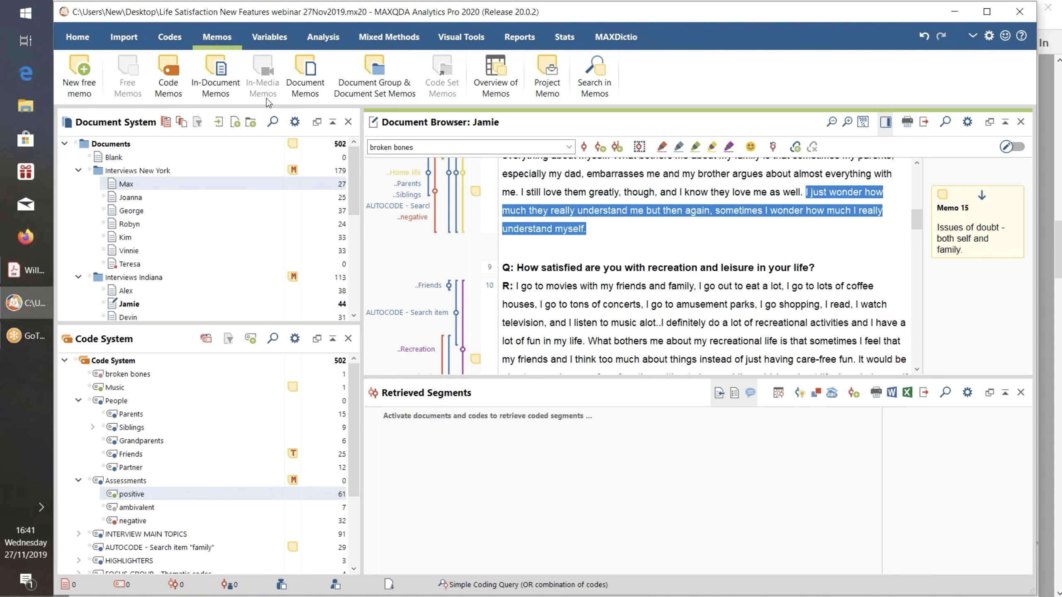
left_click(76, 78)
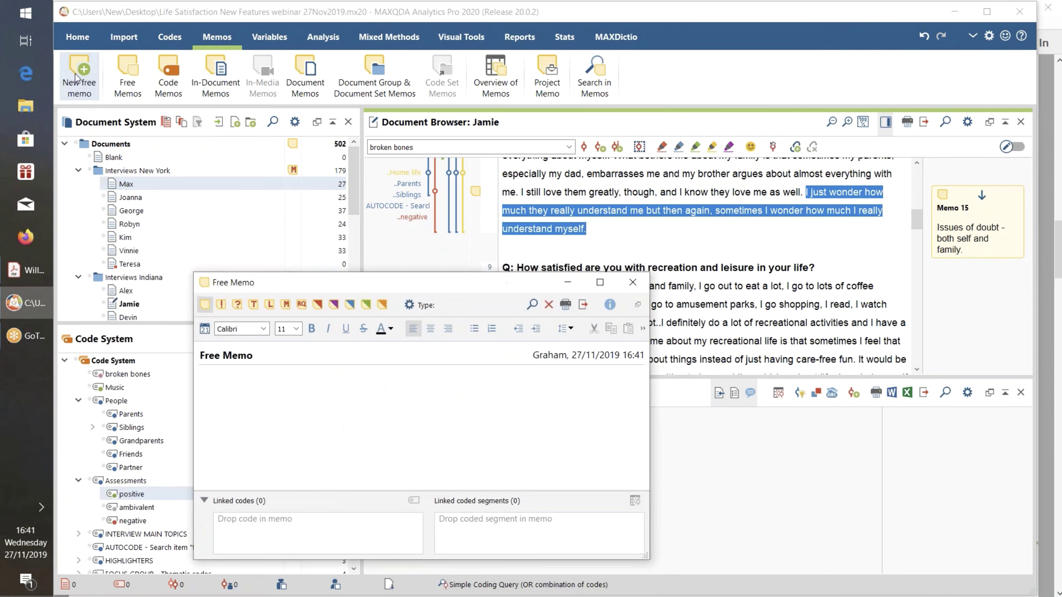
left_click_drag(376, 289, 574, 176)
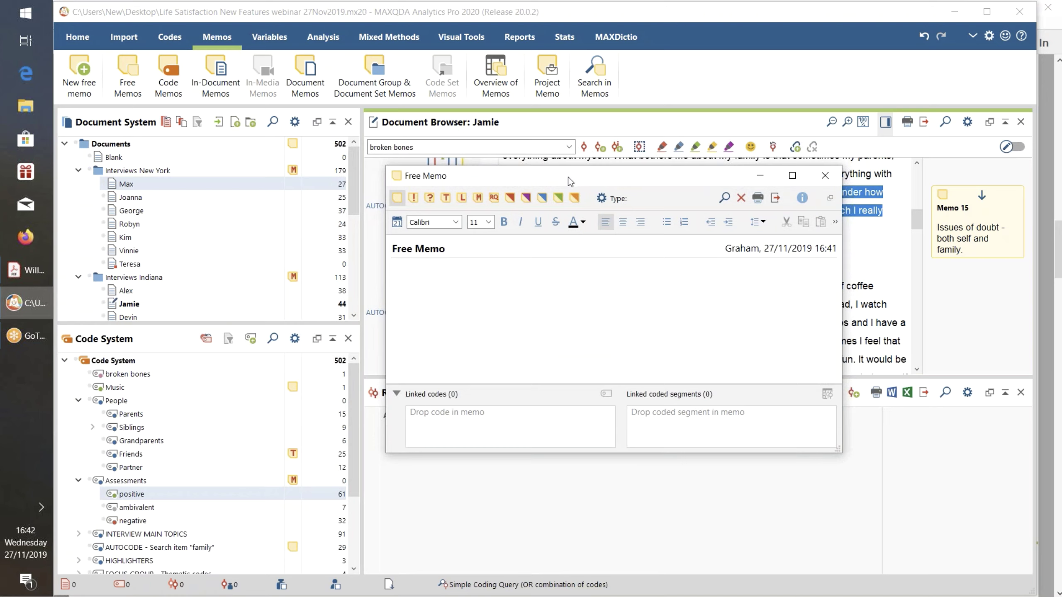
Write "You can type anything here" in the free memo and change its title to "Free edited title"
type("You can type anything here")
left_click(453, 251)
key("BackSpace")
key("BackSpace")
key("BackSpace")
key("BackSpace")
key("BackSpace")
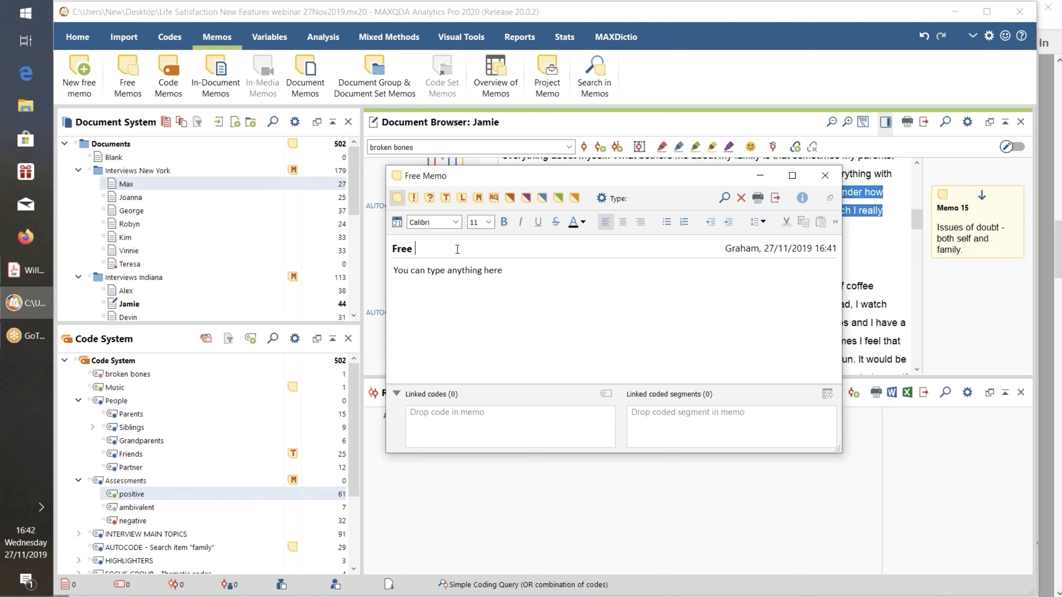
type("edited titel")
key("BackSpace")
key("BackSpace")
type("le")
Label the RQ memo type as "Research Questions"
left_click(600, 199)
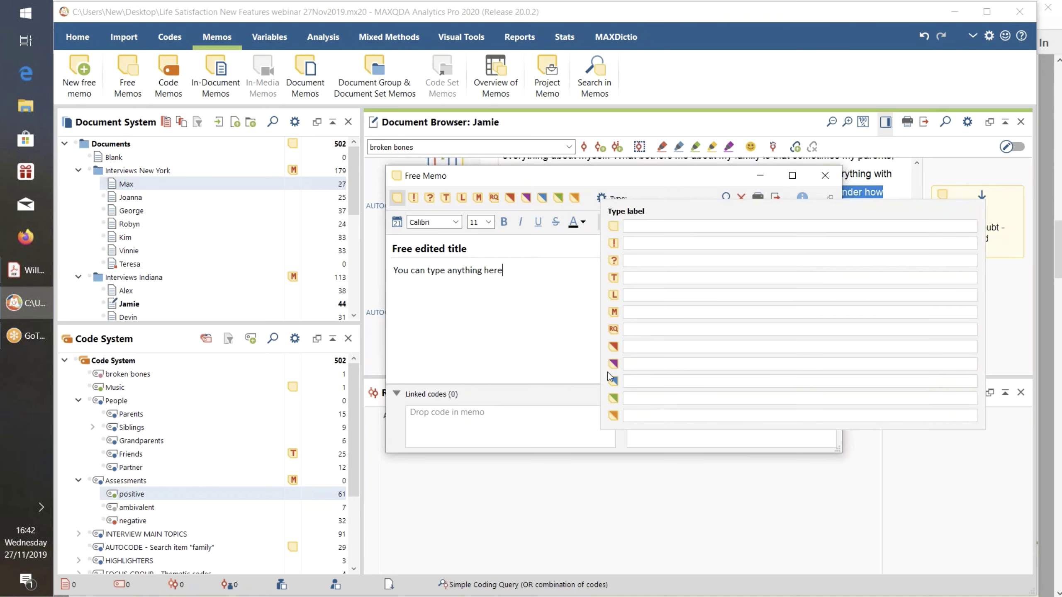
left_click(641, 328)
type("Research Questions")
left_click(553, 326)
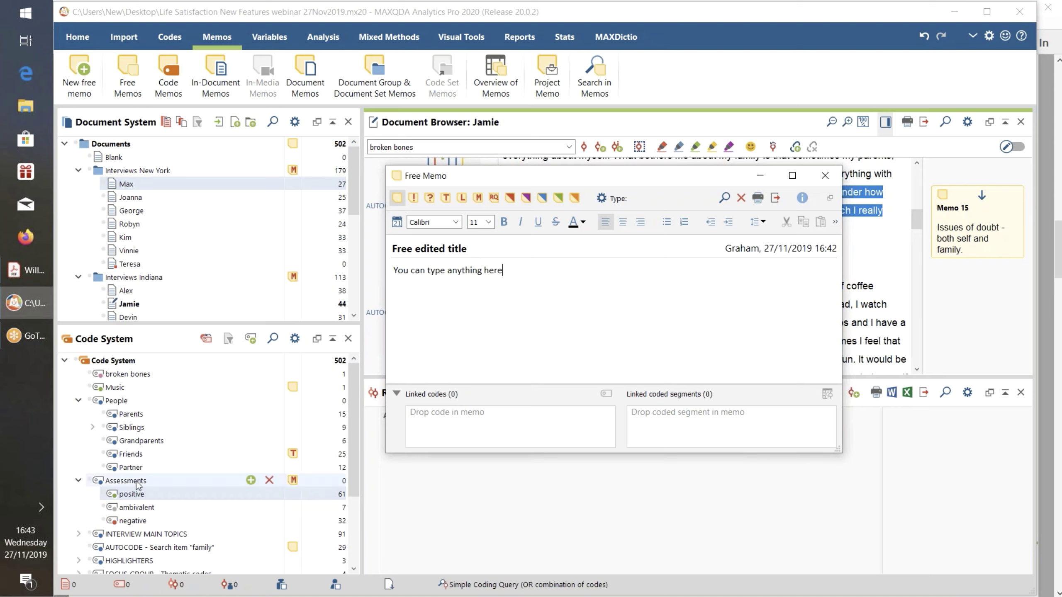
Link the Friends code and the open Indiana interview's Friends segment "I go to movies with my friends" to the free memo
left_click_drag(156, 453, 437, 433)
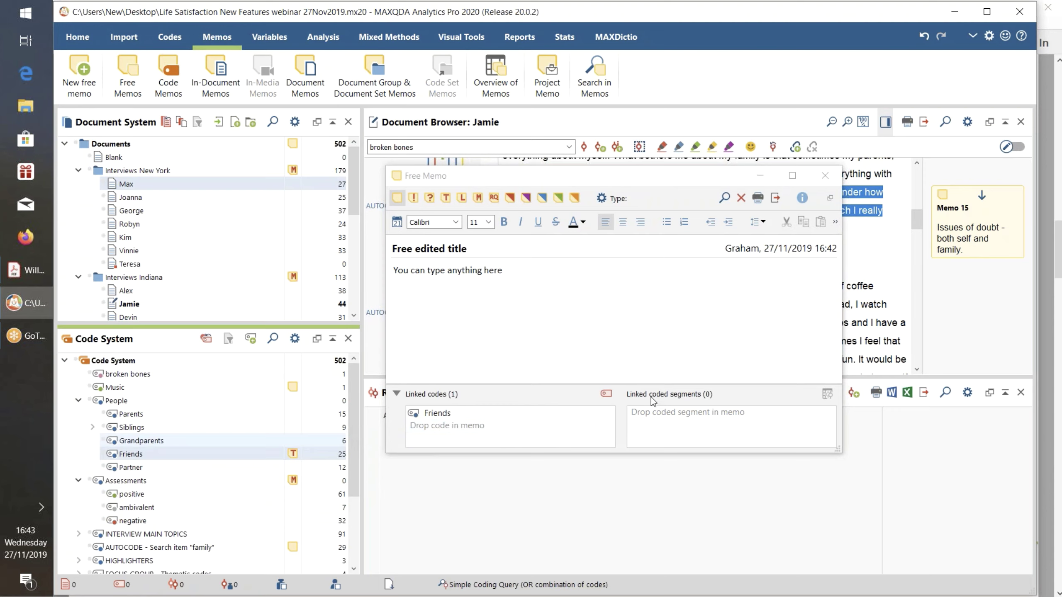
left_click_drag(634, 183, 733, 357)
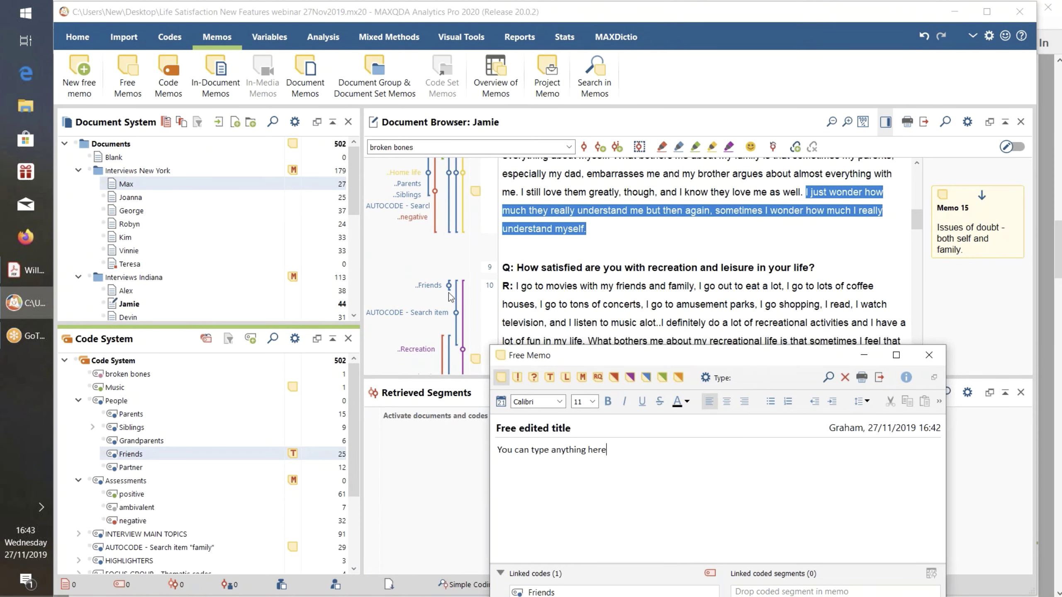
left_click(428, 286)
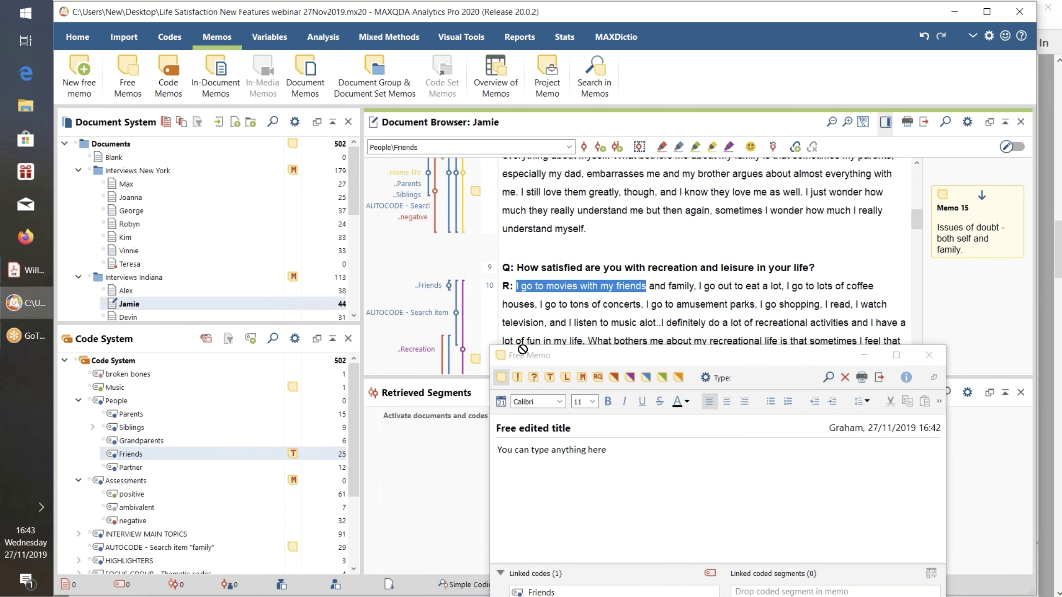
left_click_drag(792, 588, 792, 589)
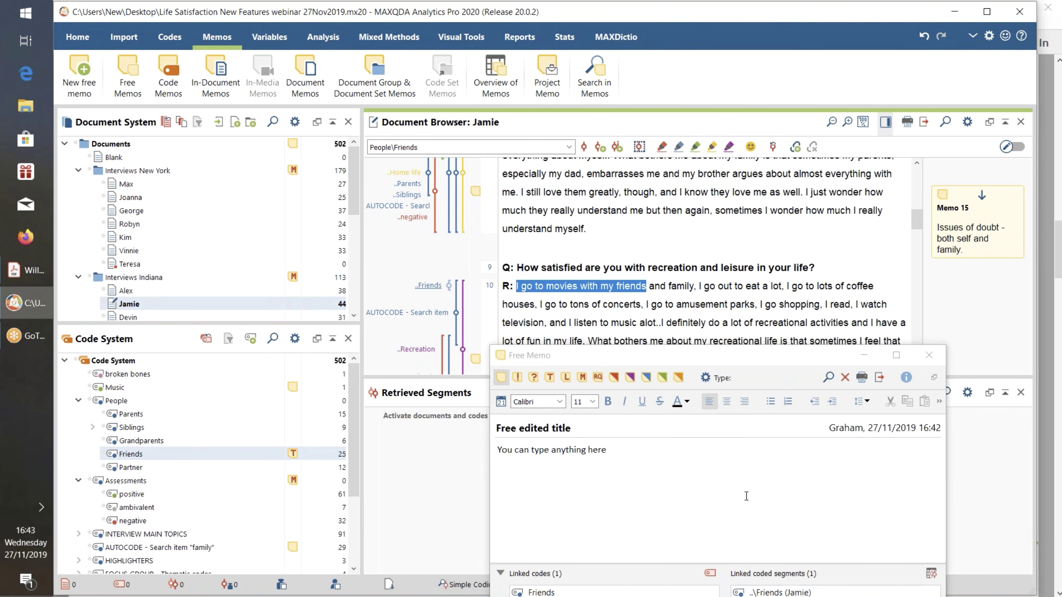
left_click_drag(706, 359, 535, 178)
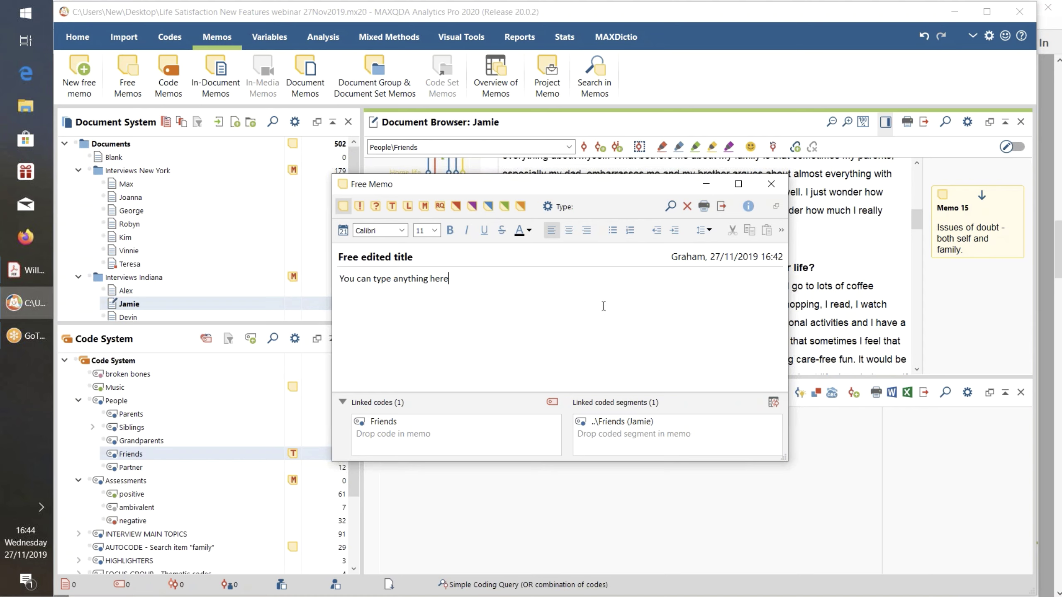
Check the insert options available for the memo text and close the free memo
right_click(379, 281)
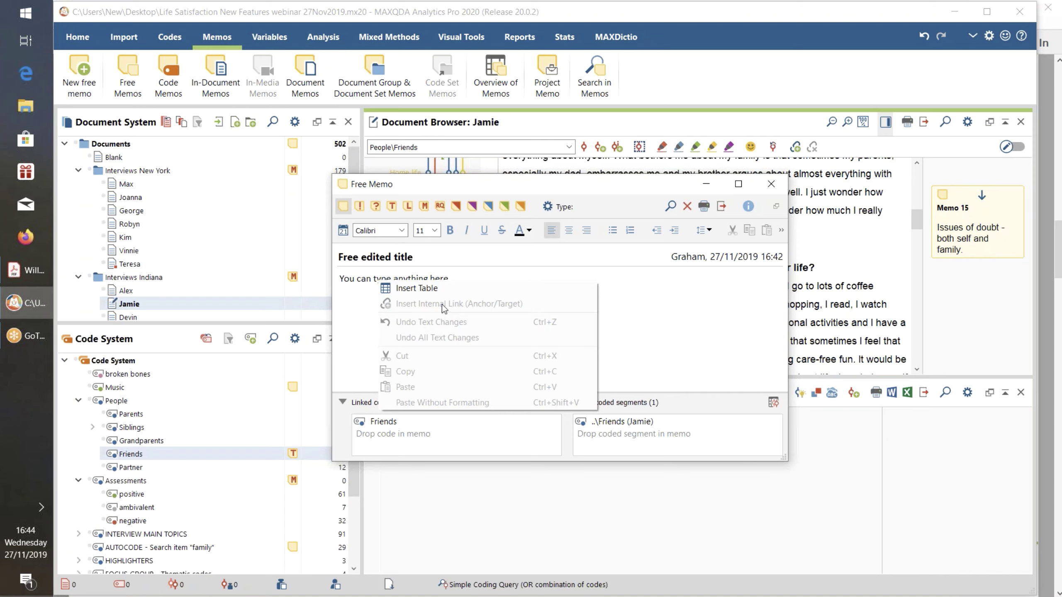
left_click(688, 313)
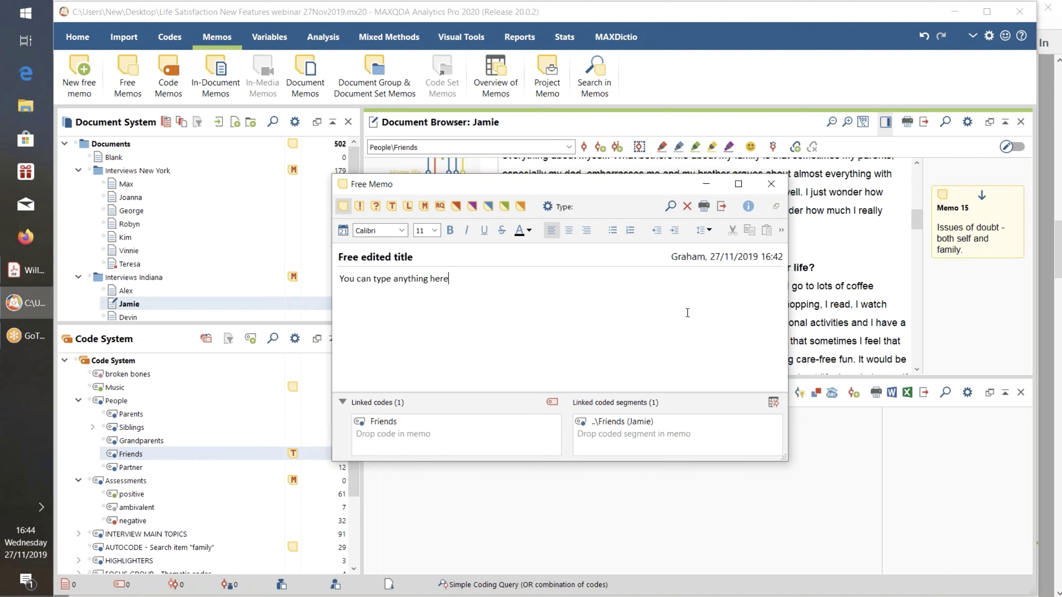
left_click(770, 184)
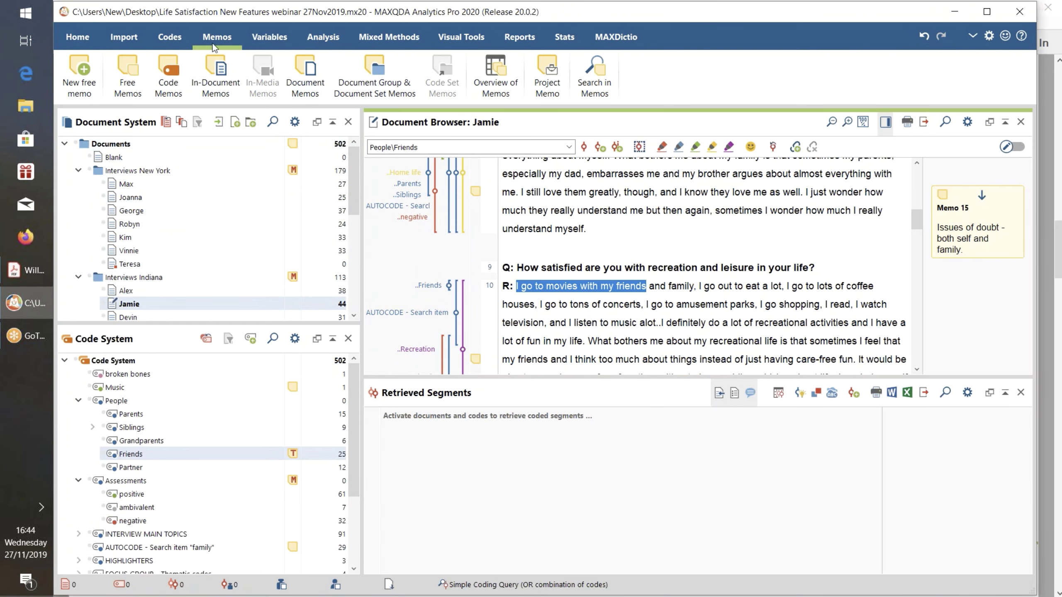
Show the free memos and code memos together in the Memo Manager and open the Friends code memo
left_click(130, 68)
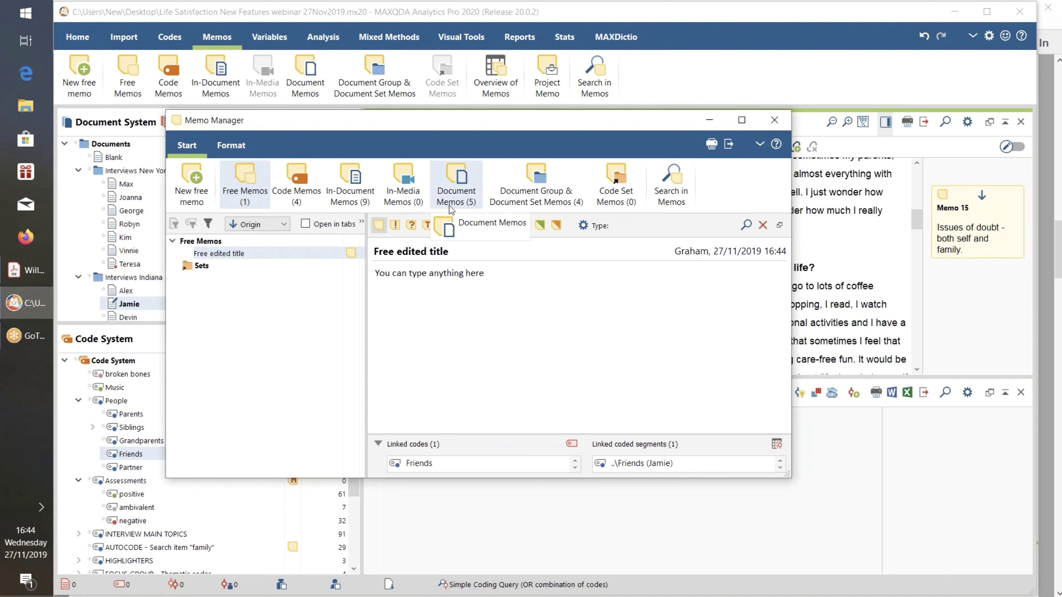
left_click(297, 189)
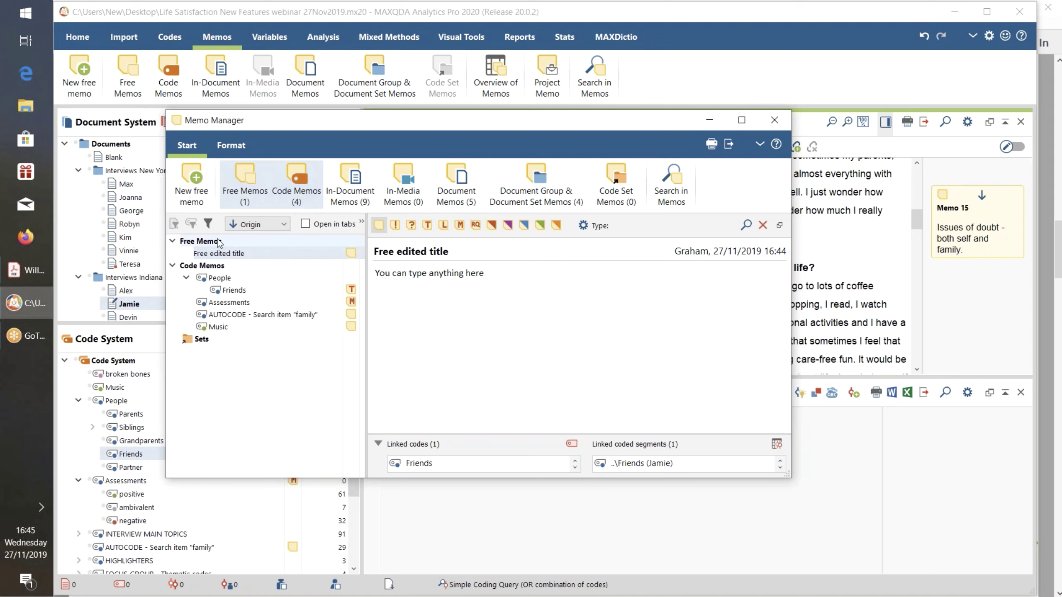
left_click(236, 290)
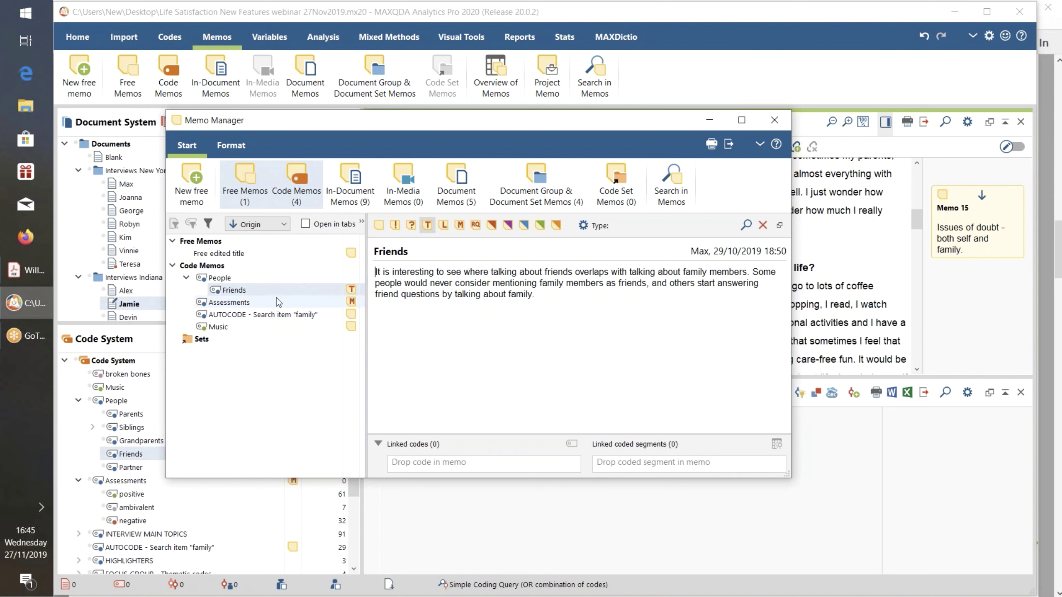
mouse_move(271, 295)
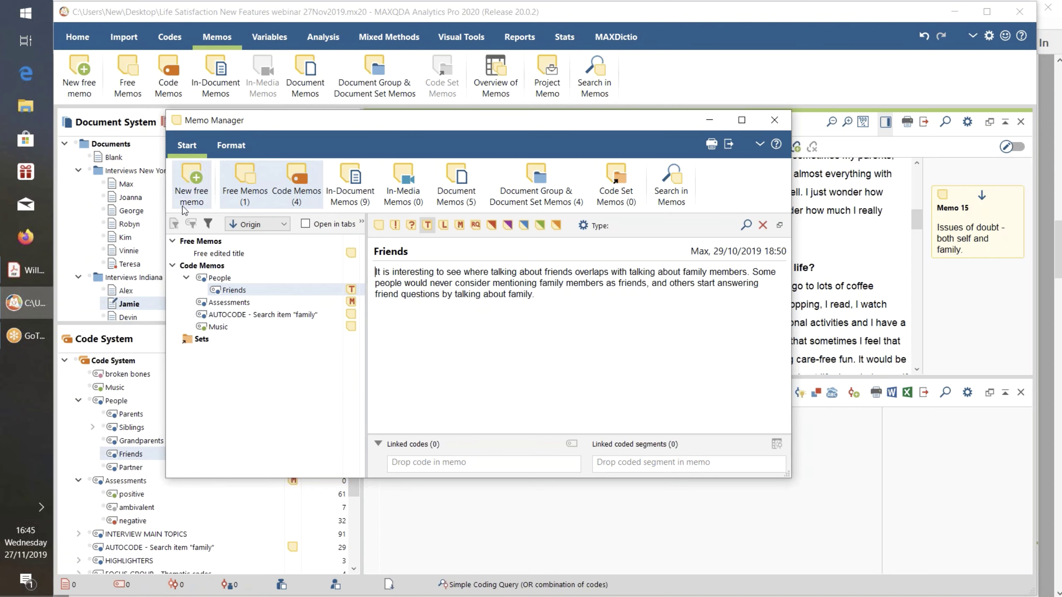
Limit the Memo Manager to in-document memos and skim through all their previews
left_click(240, 182)
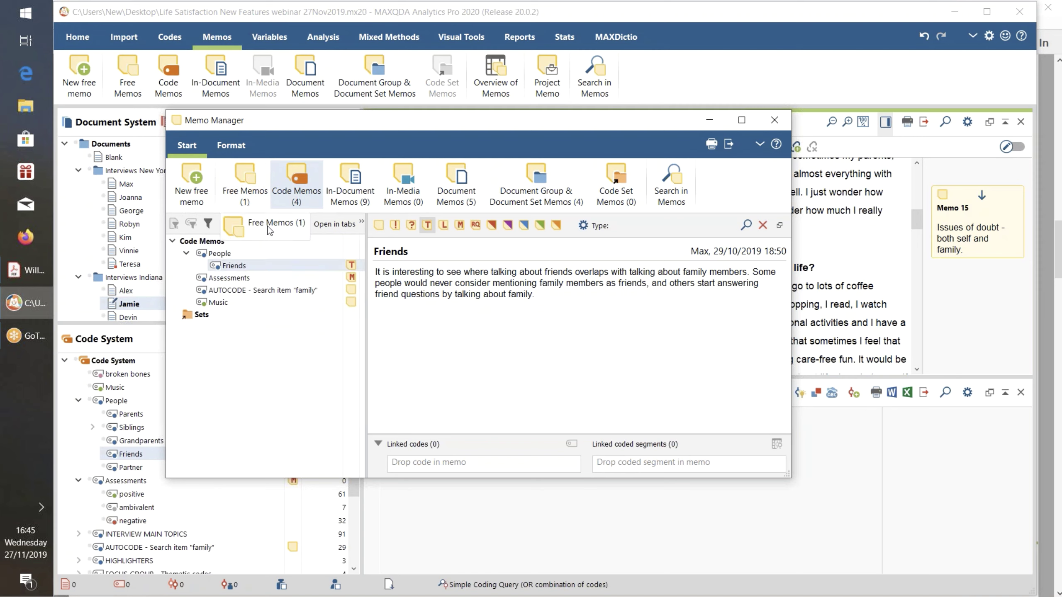
left_click(354, 181)
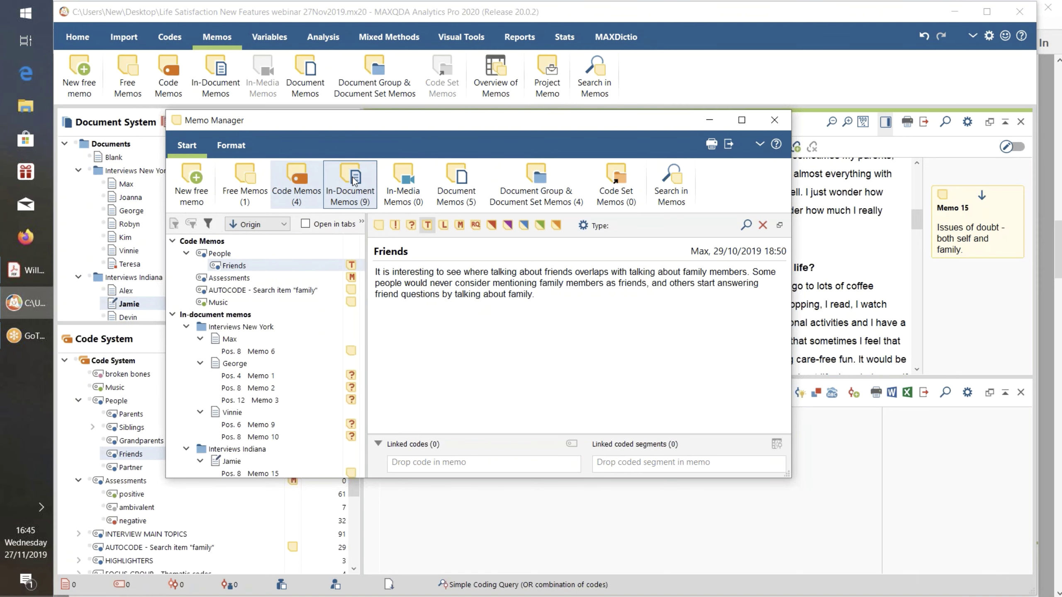
left_click(287, 181)
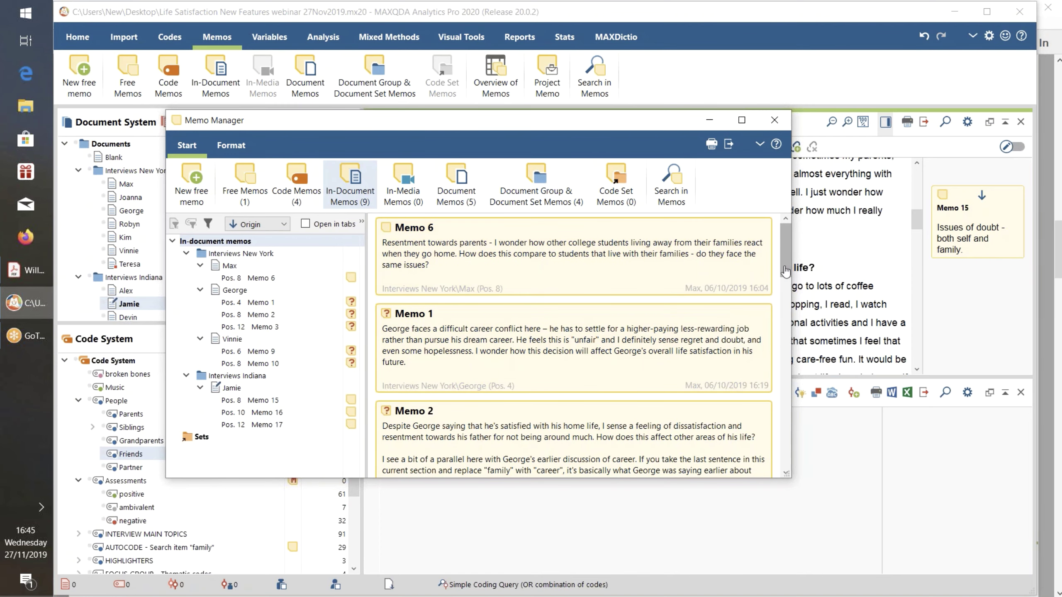
left_click_drag(785, 271, 769, 460)
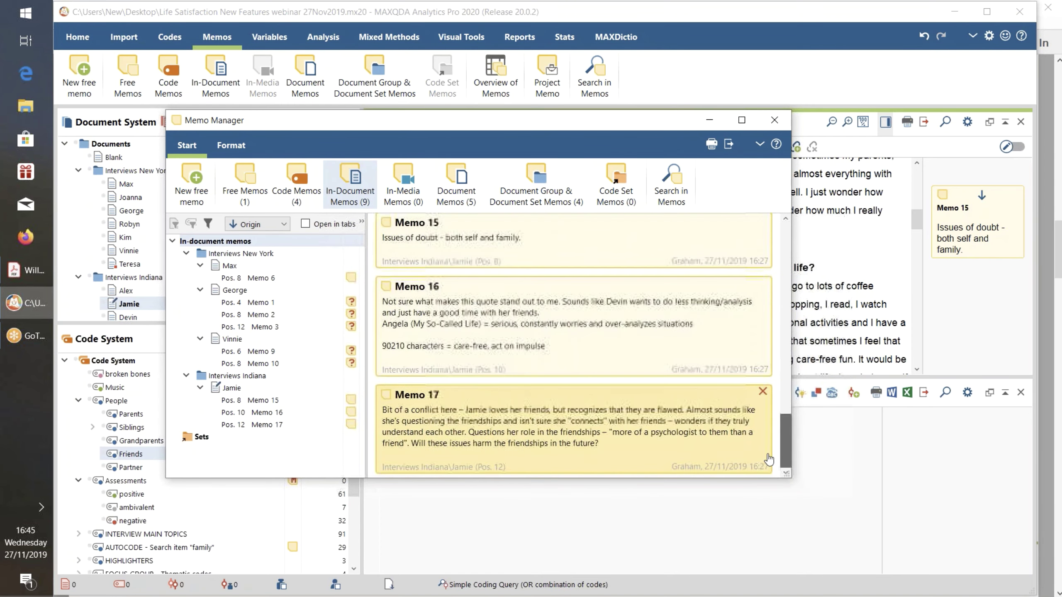
scroll(600, 251, "up", 10)
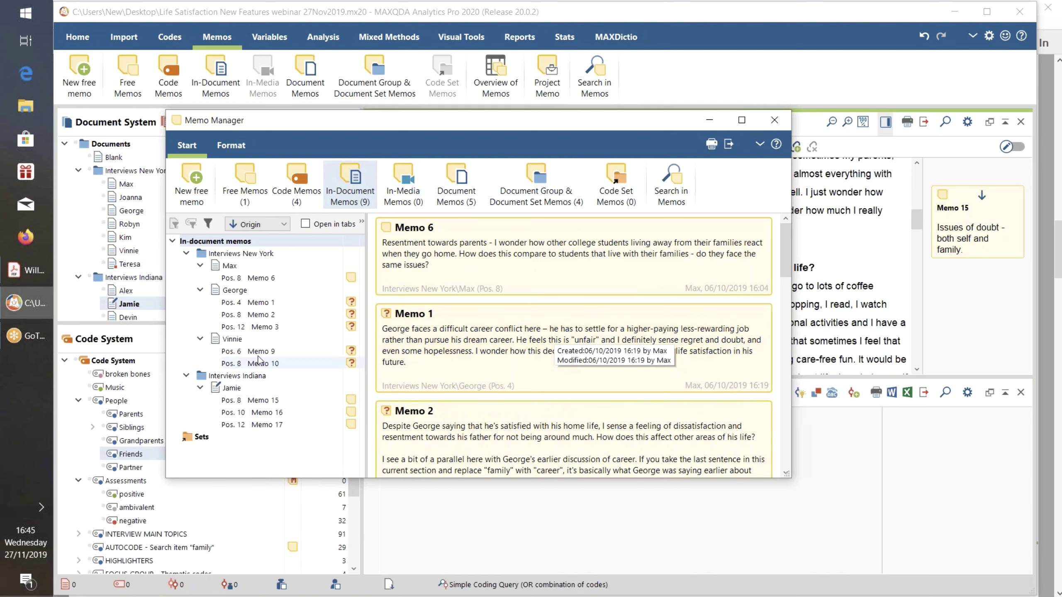
Collapse the memo entries of the second and third New York interviews and expand the second one again
left_click(200, 340)
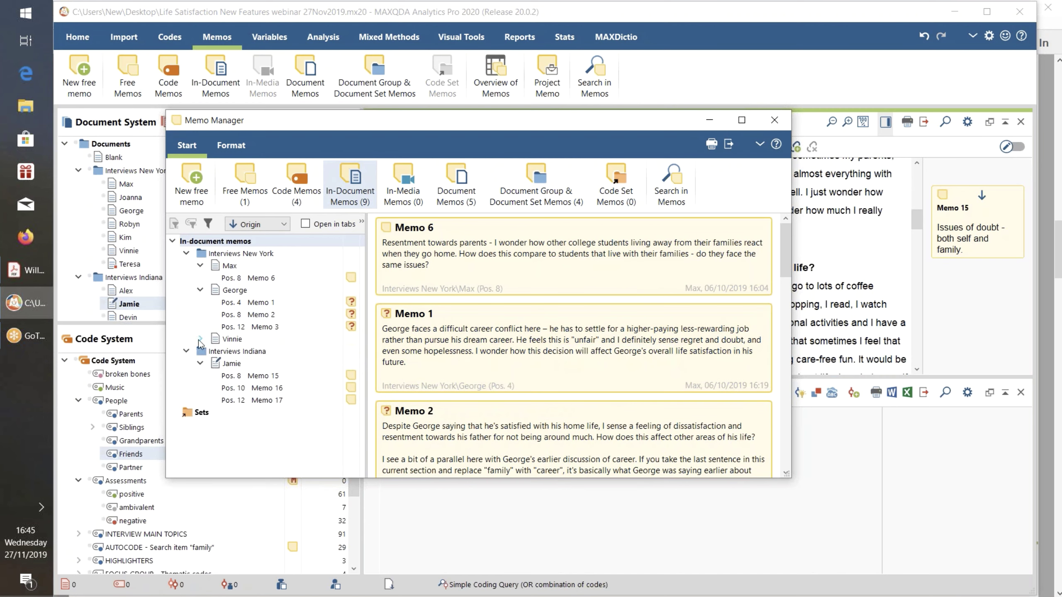
left_click(199, 292)
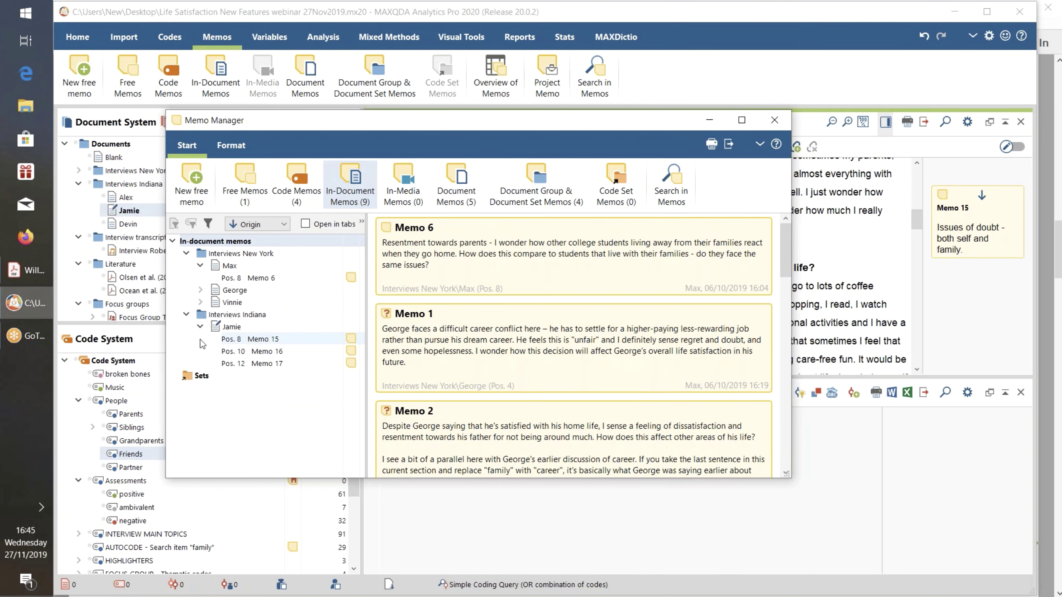
left_click(201, 291)
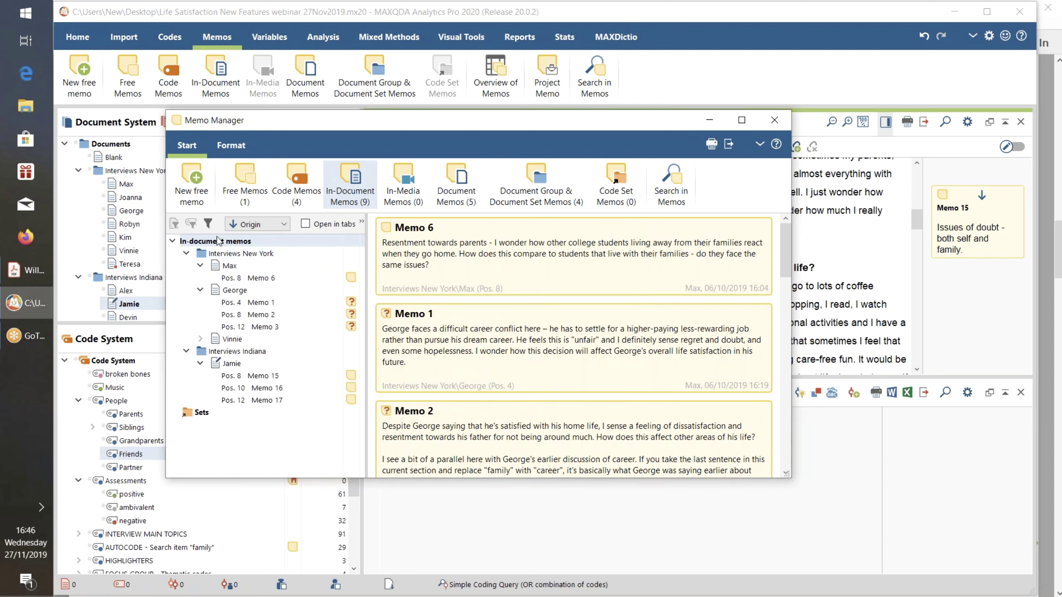
Sort the in-document memos by date and open Memo 3 from October 2019
left_click(286, 226)
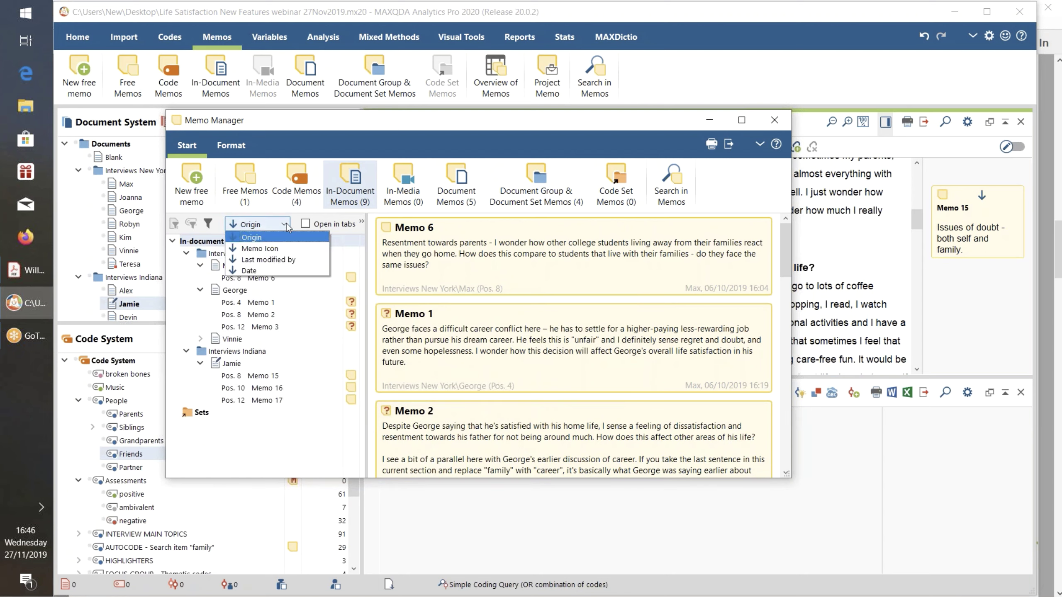
left_click(276, 271)
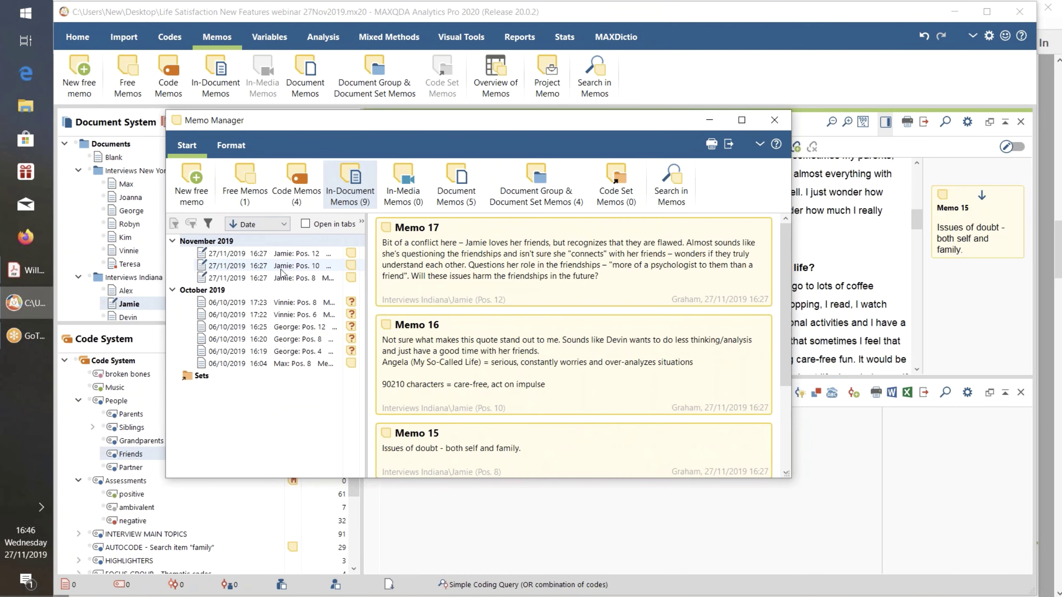
mouse_move(281, 273)
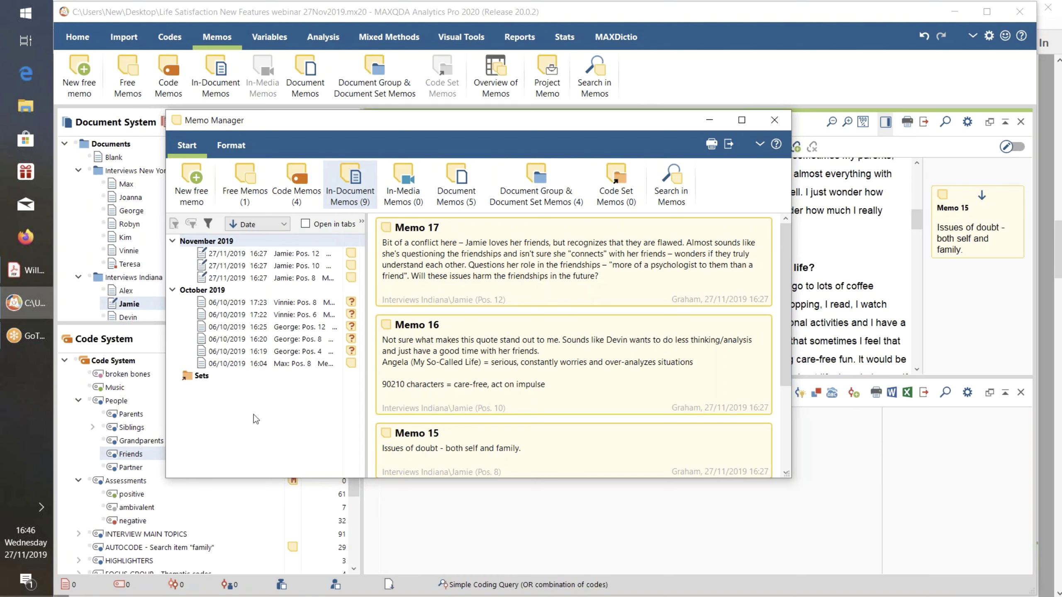
left_click(228, 327)
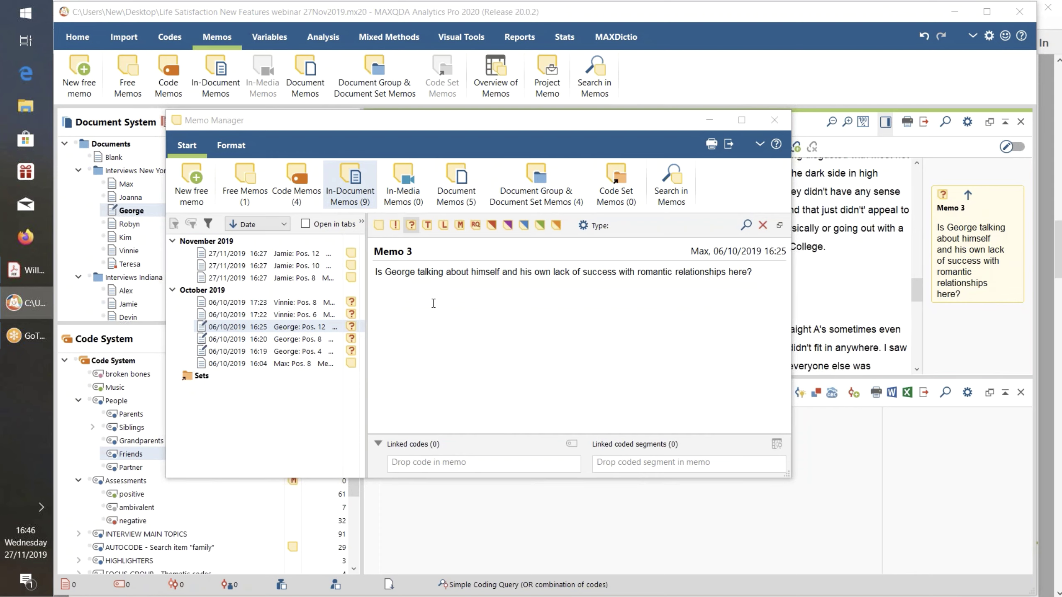
Sort the memo list by origin and show the previews of all in-document memos
left_click(284, 226)
left_click(272, 235)
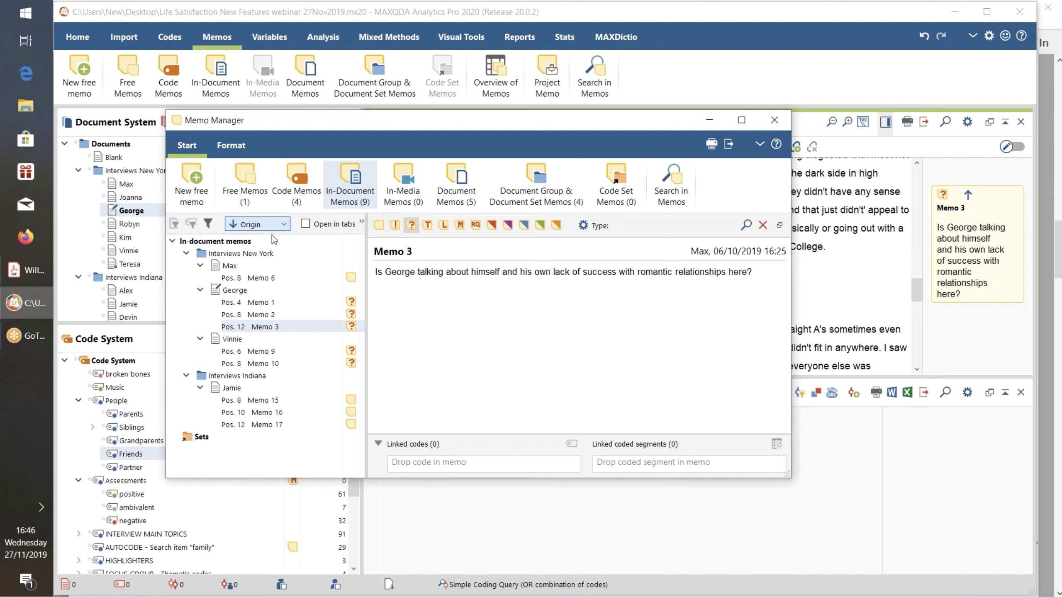
left_click(236, 243)
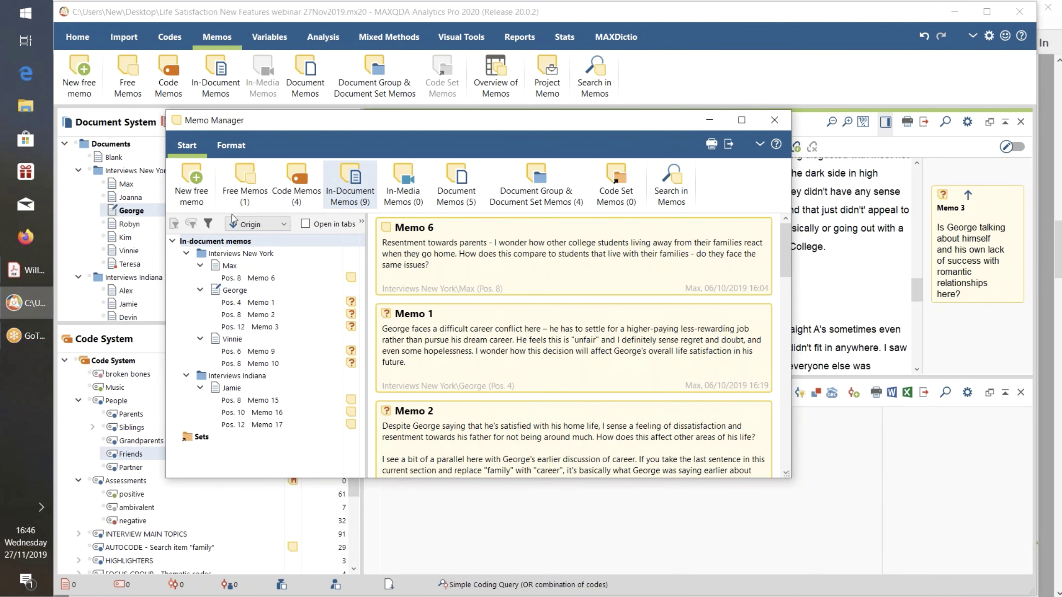
Filter the in-document memos to only those with the question mark icon, and clear the filter after reviewing them
left_click(207, 225)
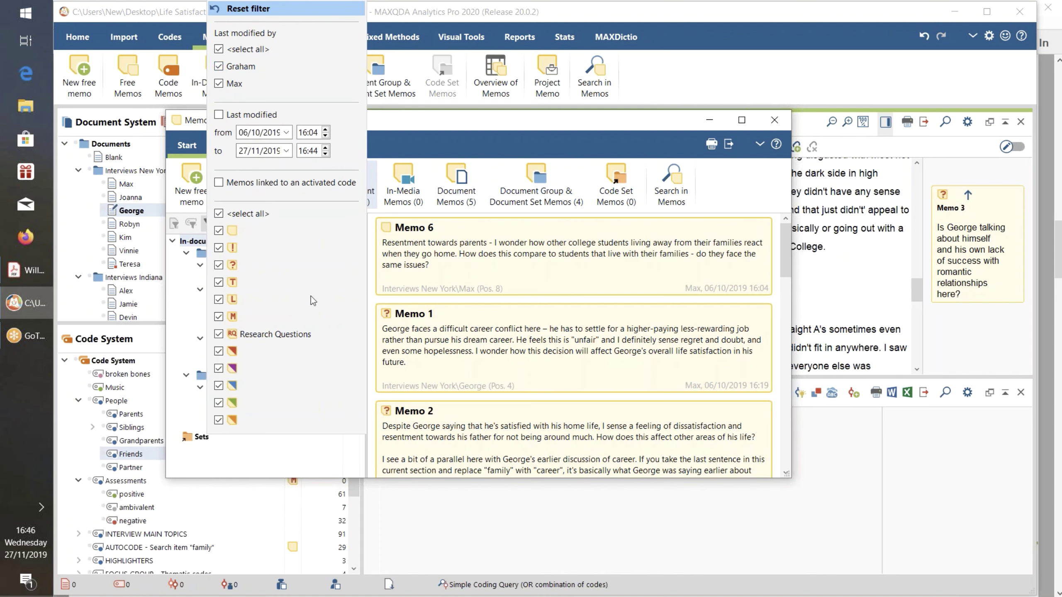
left_click(219, 213)
left_click(218, 264)
left_click(297, 455)
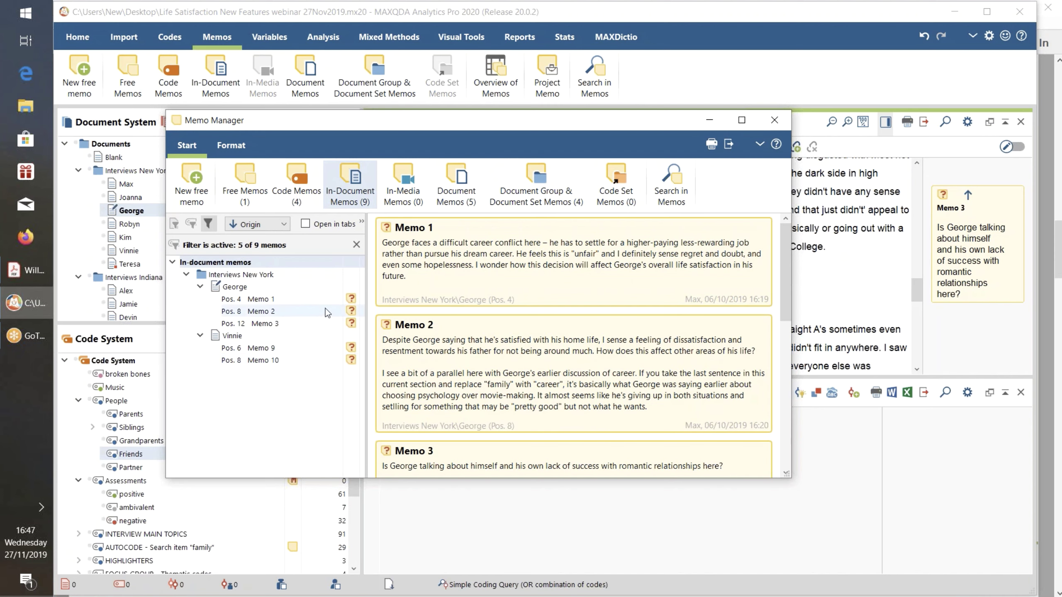
mouse_move(316, 302)
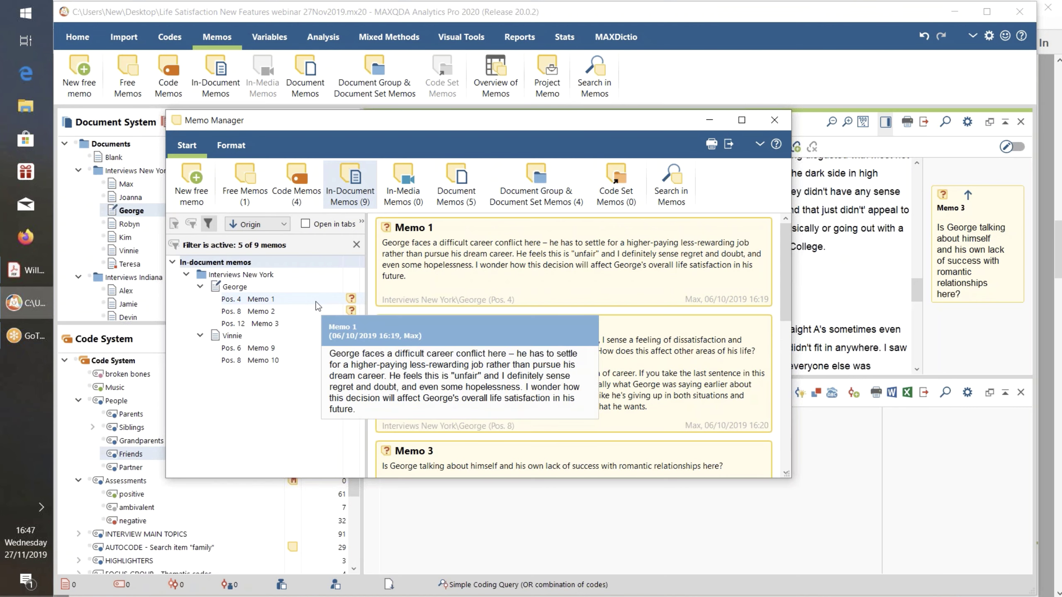
left_click(356, 245)
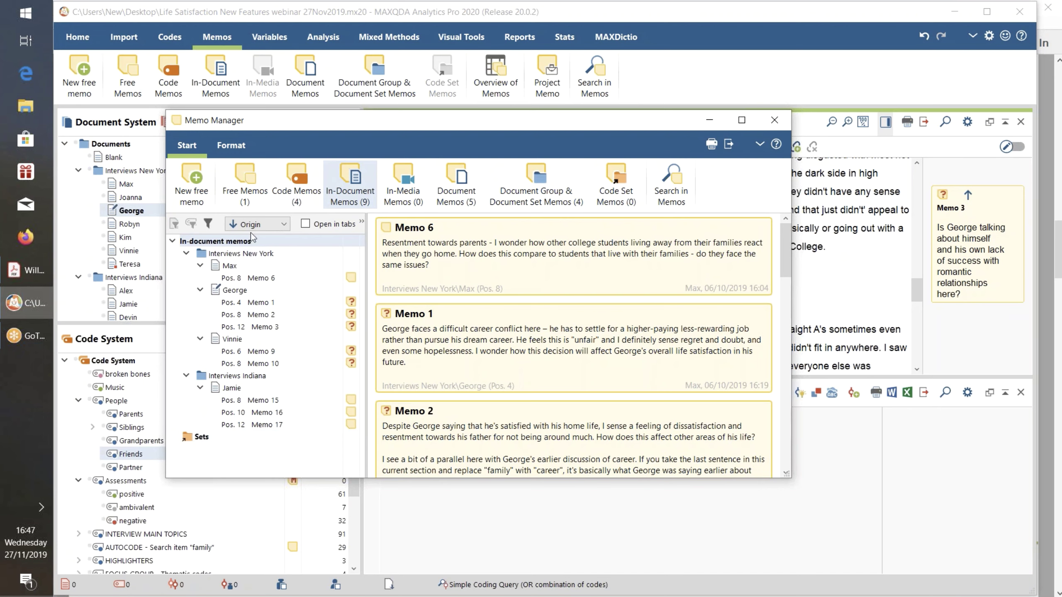
Add the free memos to the Memo Manager list and open "Free edited title"
left_click(247, 184)
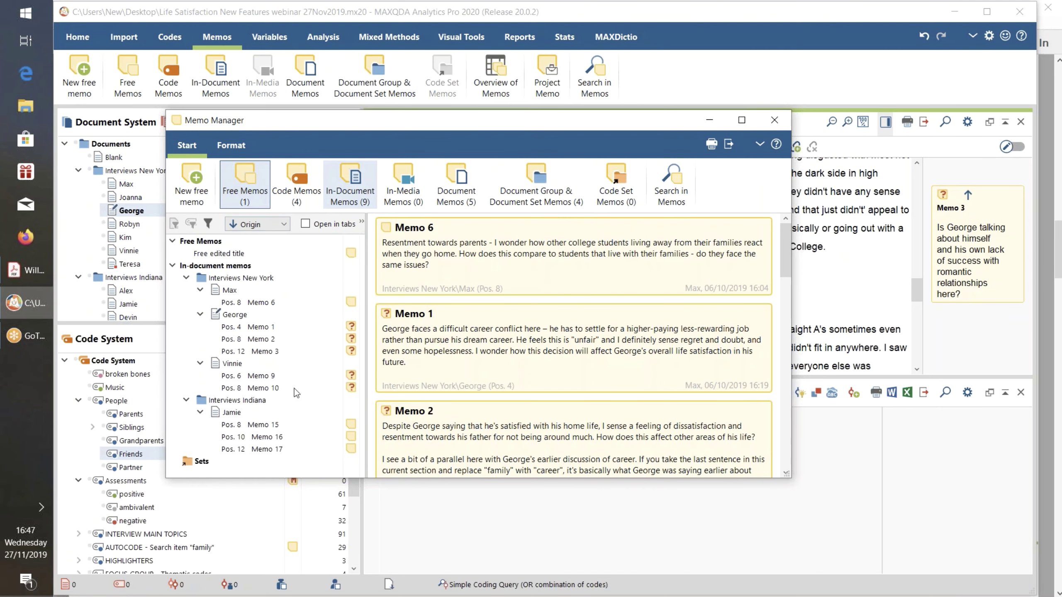
left_click(234, 254)
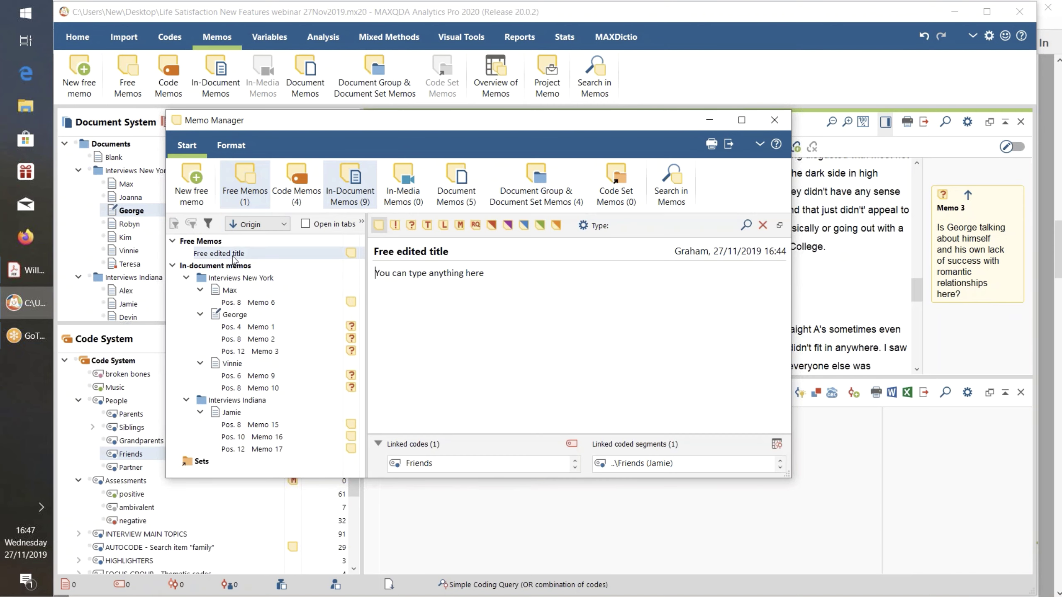
Insert a table with 2 columns and 4 rows below the memo's text and add two line breaks above it
left_click(502, 280)
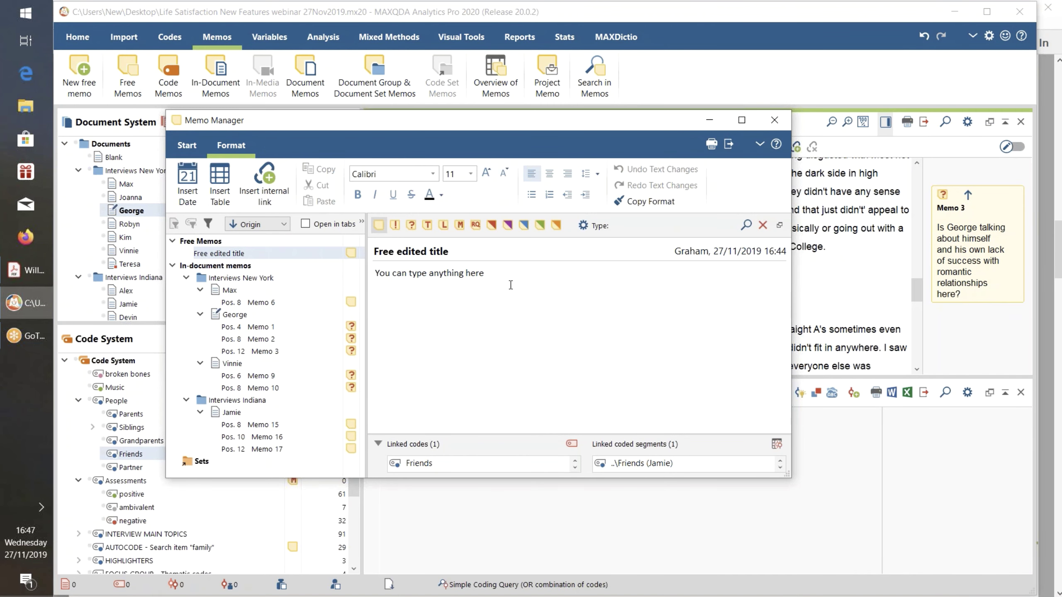
key("Return")
right_click(513, 321)
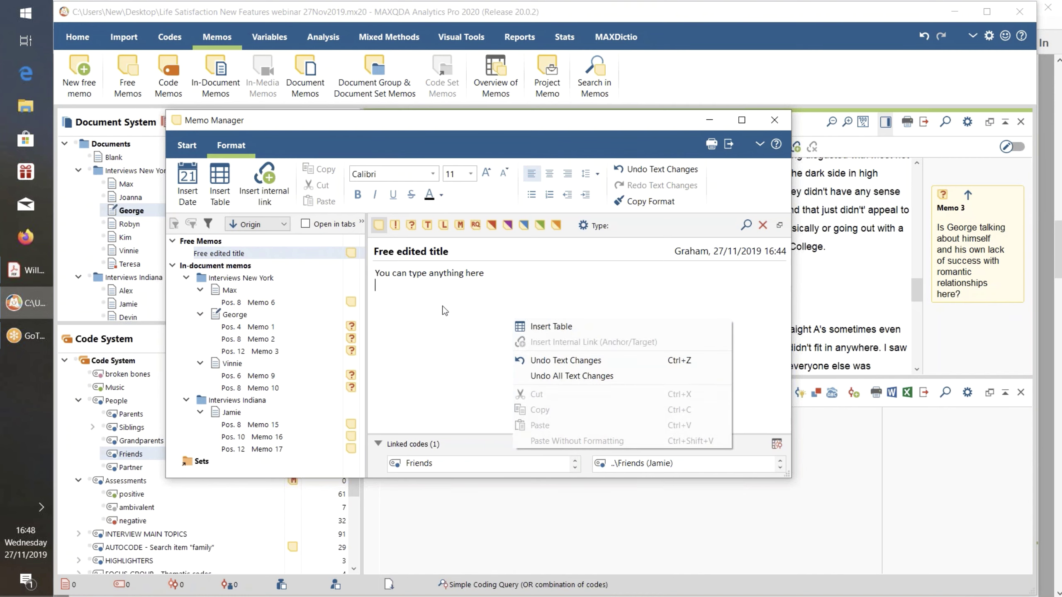
left_click(572, 328)
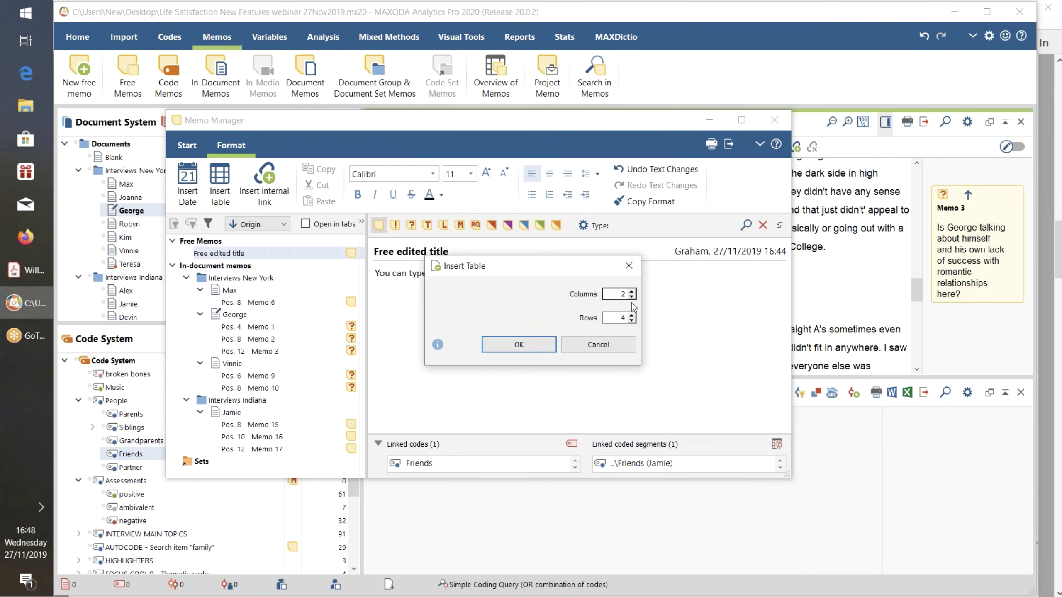
left_click(518, 346)
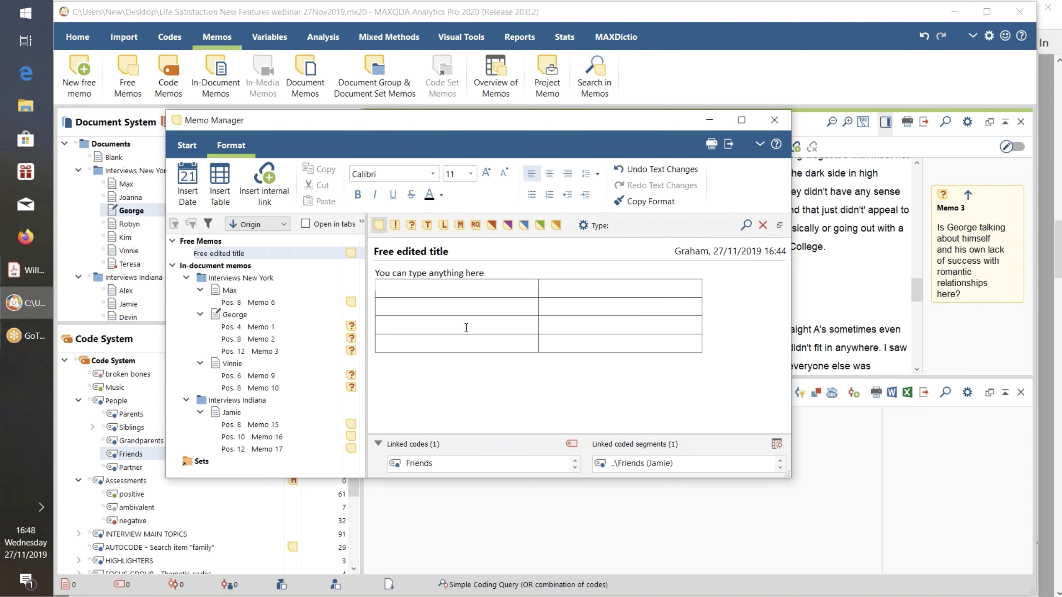
left_click(497, 272)
key("Return")
key("Return")
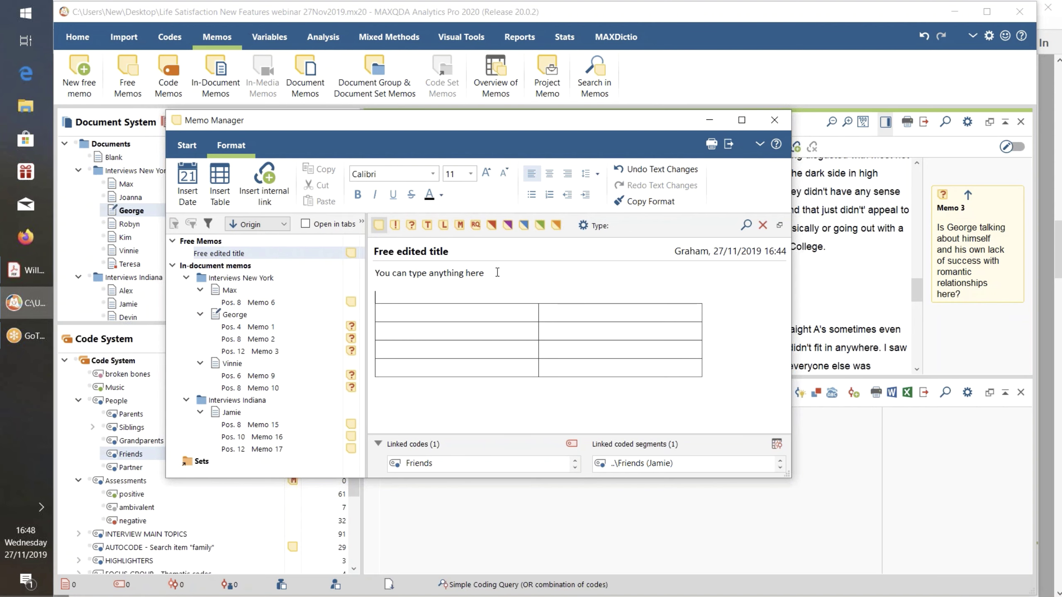
Fill the table's second row, first column with "skjbkadj bdakfjn v" and third row, second column with "sdlkf naldkn adlkjfn d"
left_click(429, 334)
type("skjbkadj bdakfjn v")
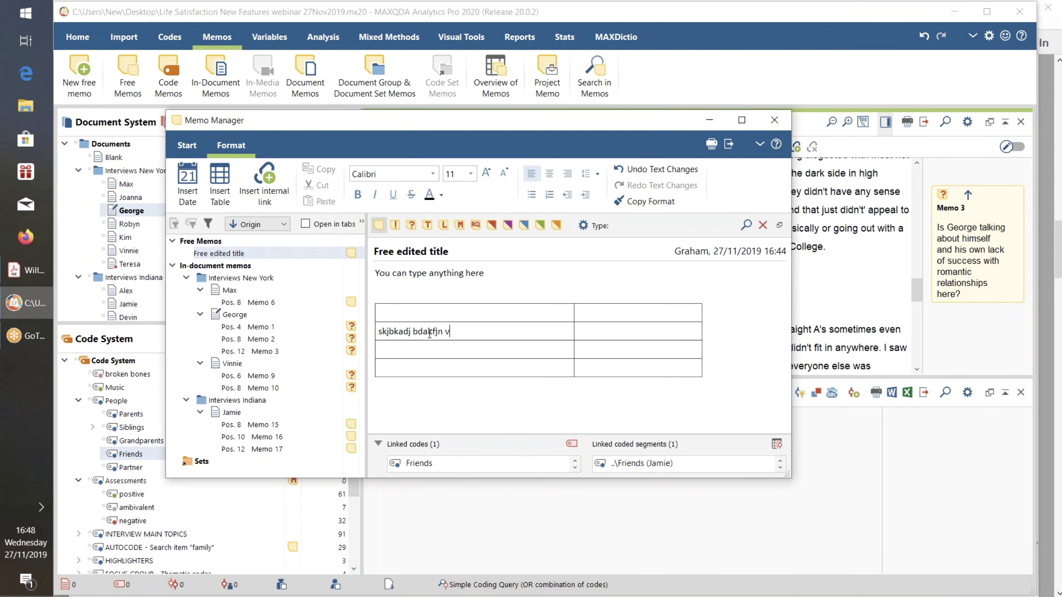
left_click(614, 348)
type("sdlkf naldkn adlkjfn a")
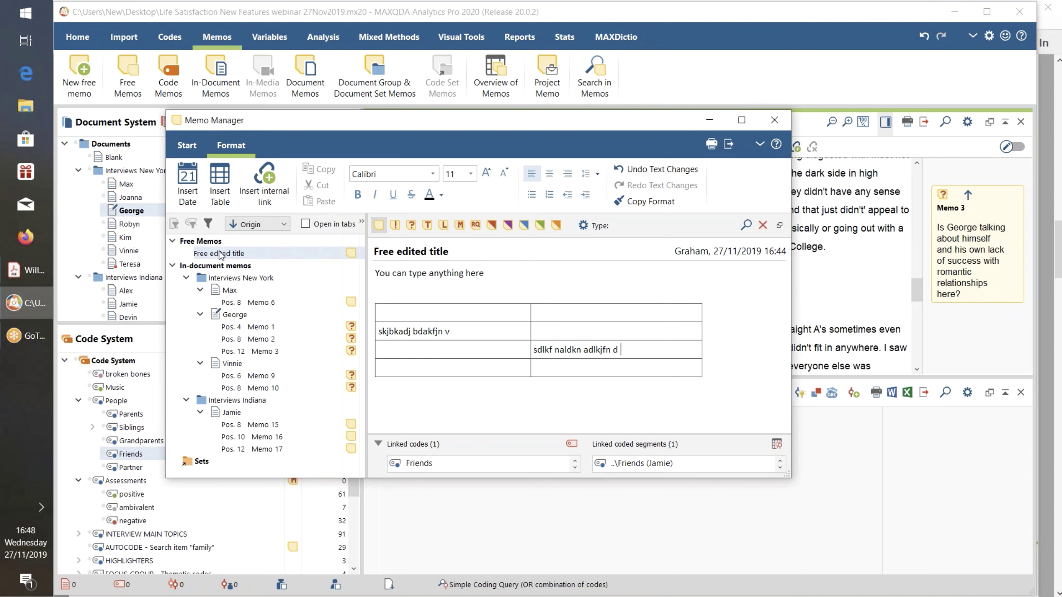
Show the previews of all in-document memos again, close the Memo Manager and clear the text selection in the document
left_click(187, 145)
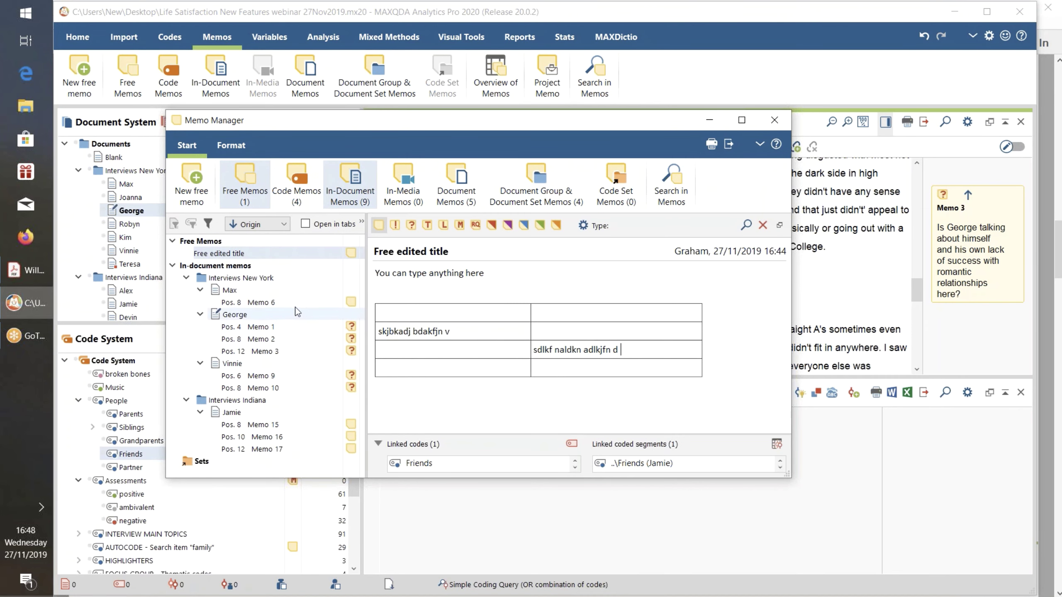
left_click(195, 267)
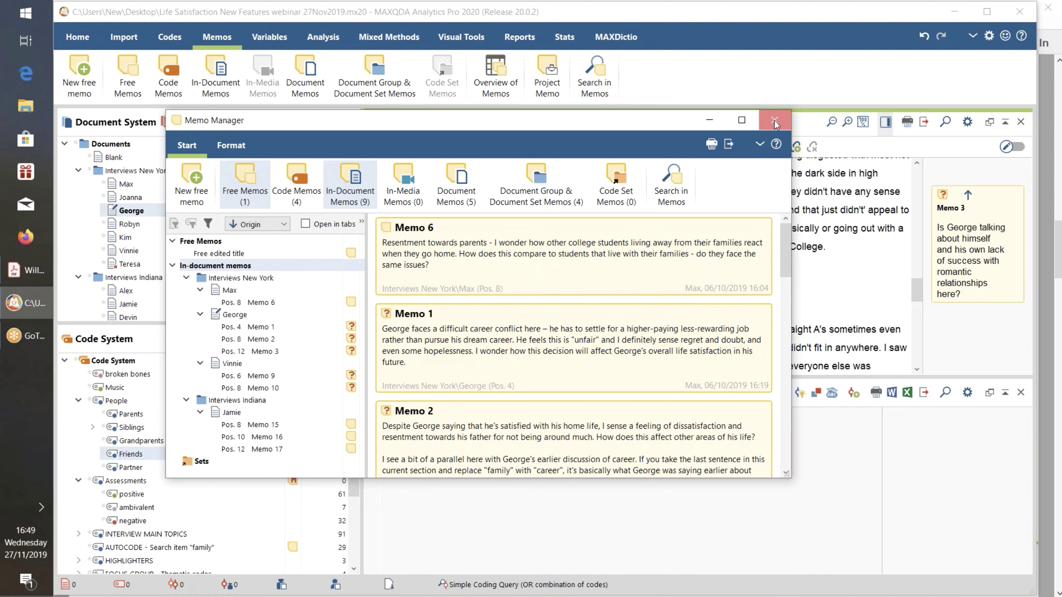
left_click(774, 121)
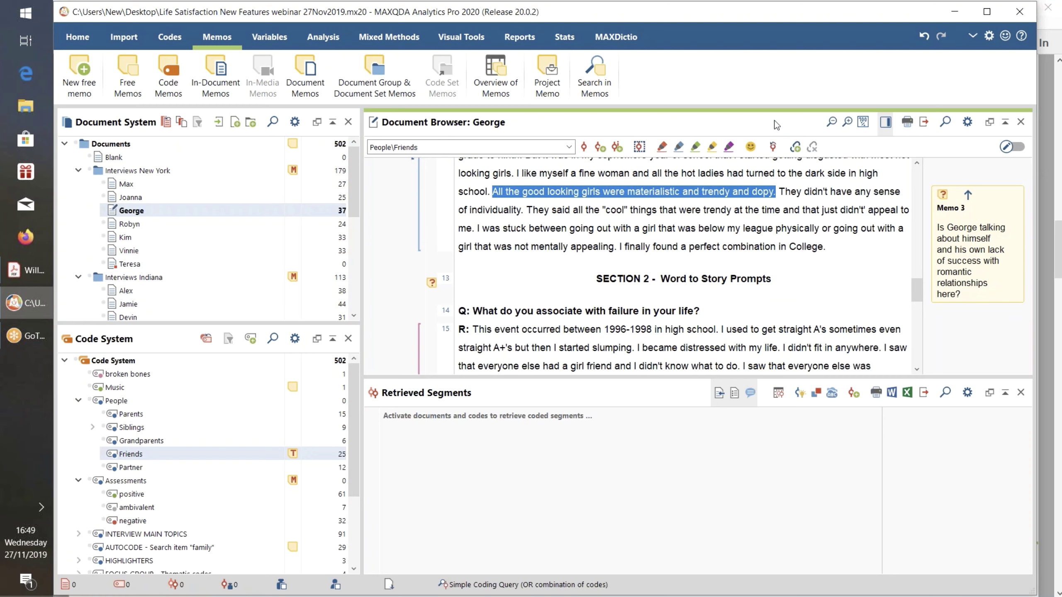
left_click(846, 236)
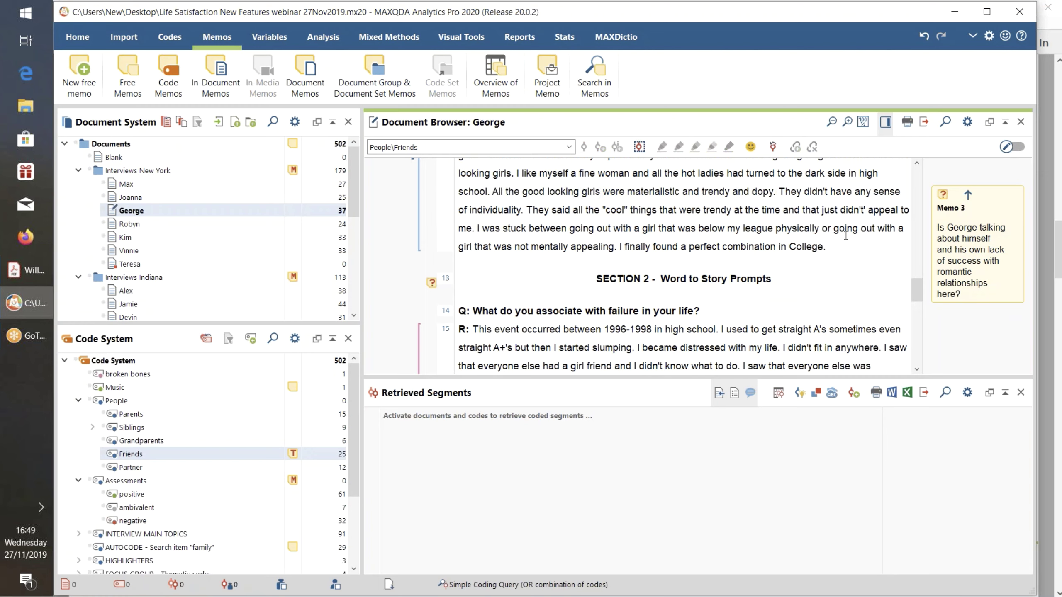
Open MAXMaps and start a new map
left_click(460, 37)
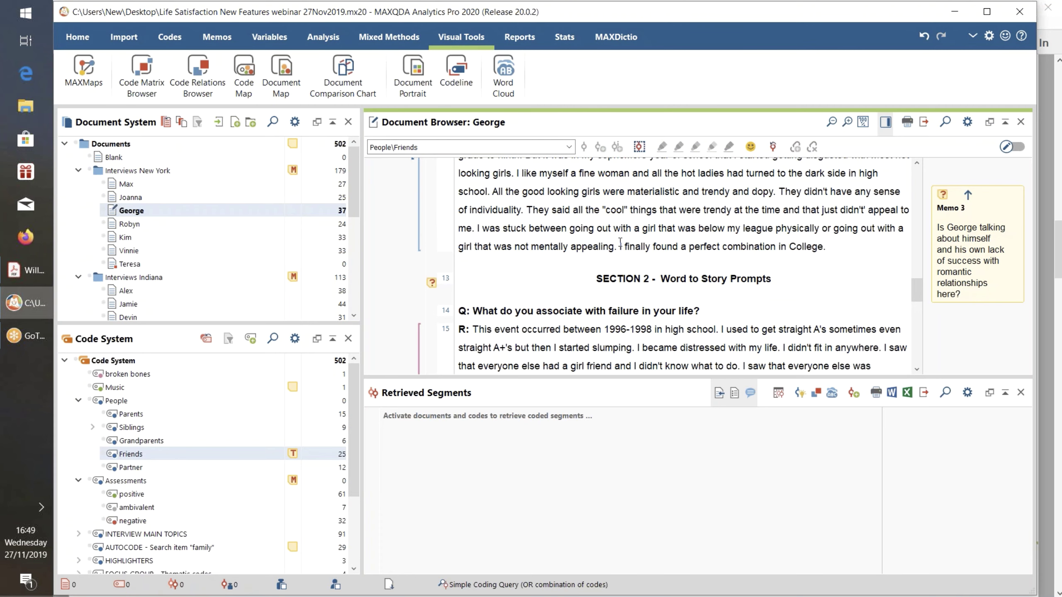
left_click(90, 69)
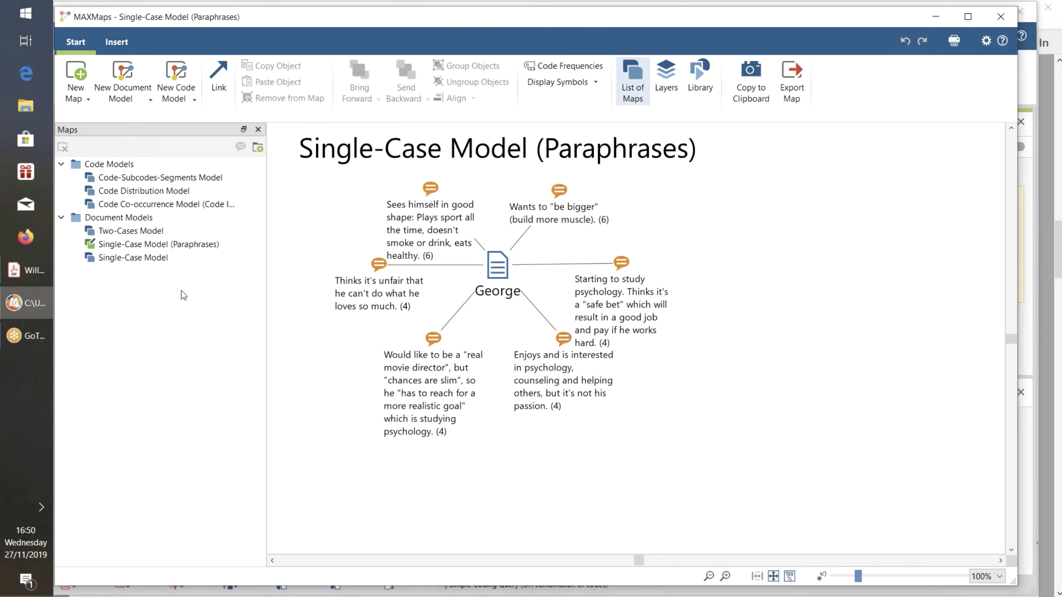
left_click(77, 93)
left_click(92, 113)
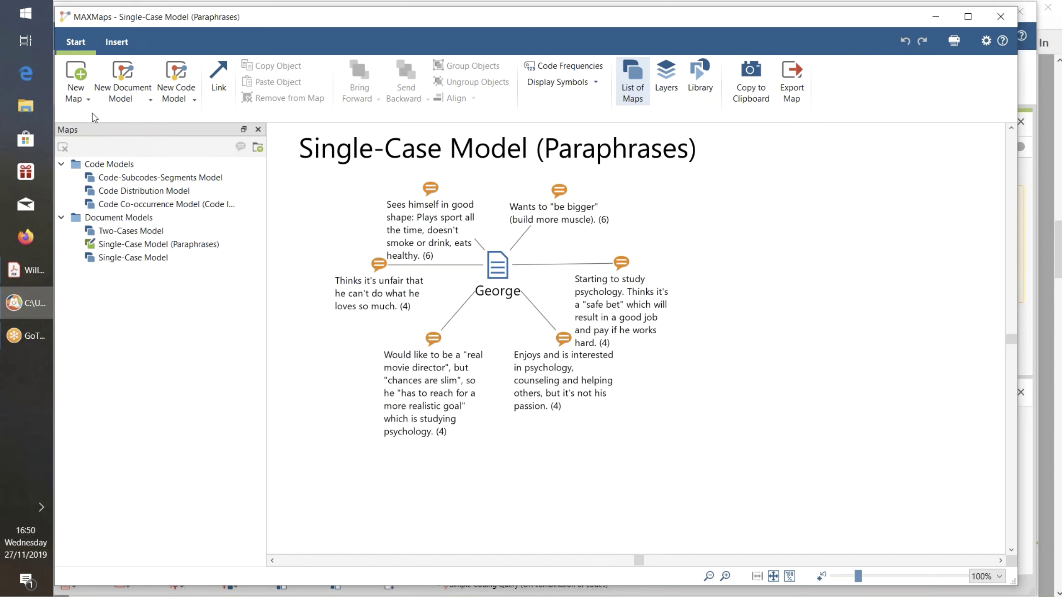
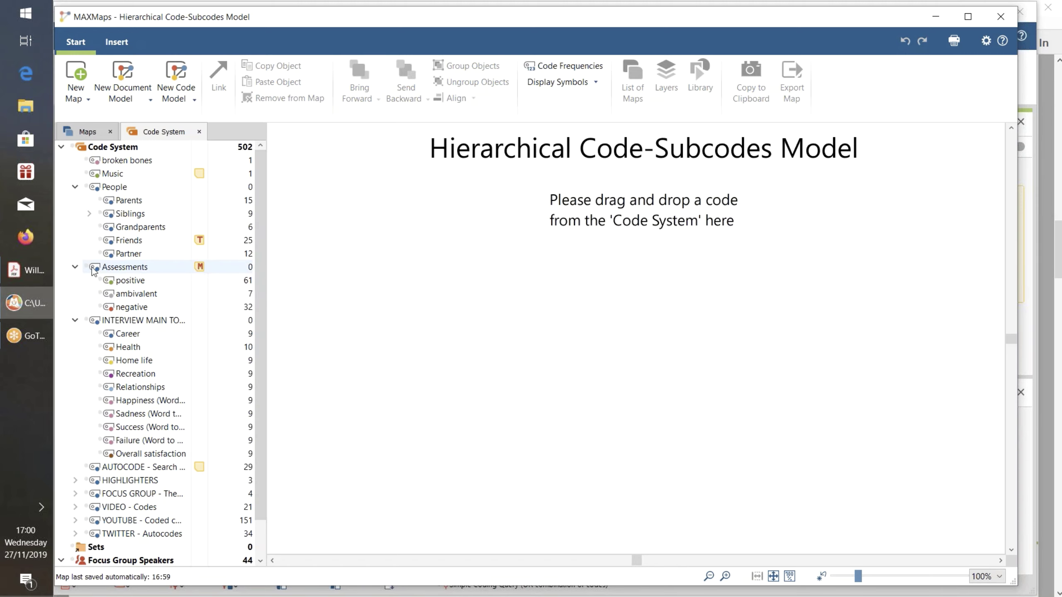
Preview the Hierarchical Code-Subcodes Model for the Assessments code, discard it and close MAXMaps
left_click_drag(94, 270, 644, 271)
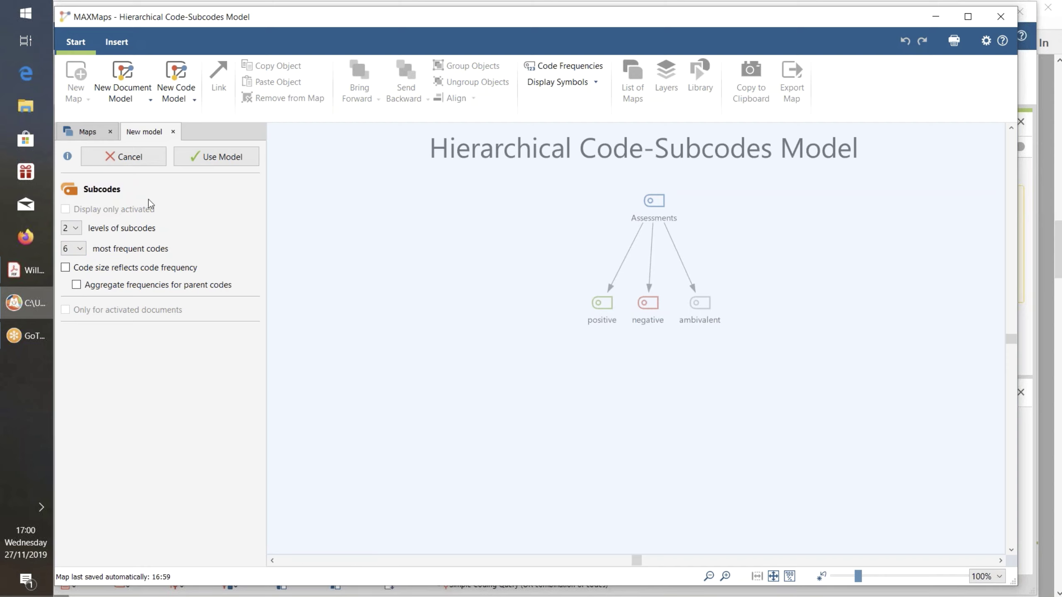
left_click(126, 157)
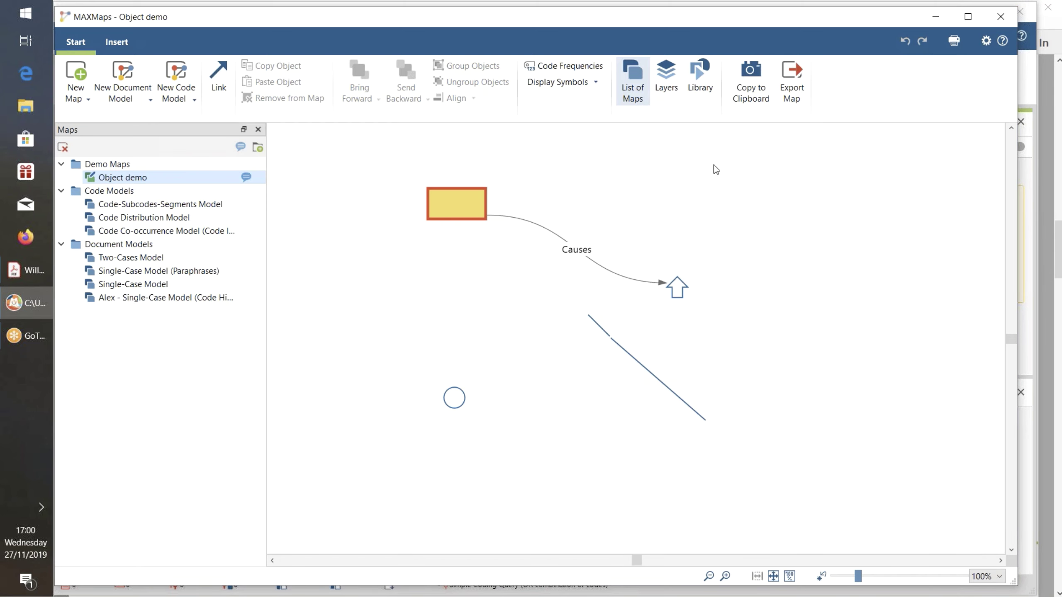
key("alt+F4")
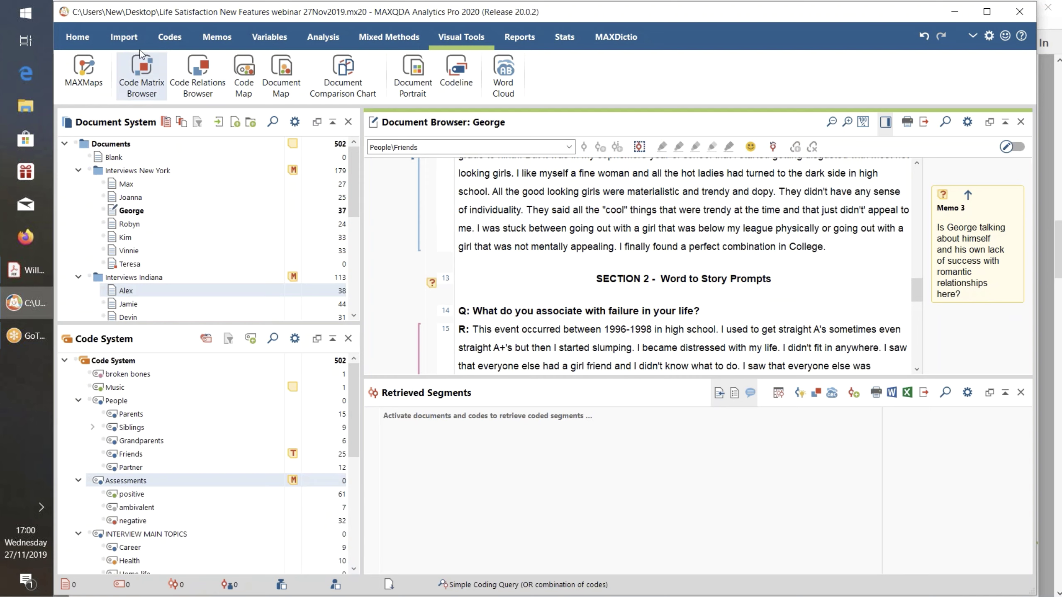
Review the import options for reference manager data and for transcripts without importing anything
left_click(125, 38)
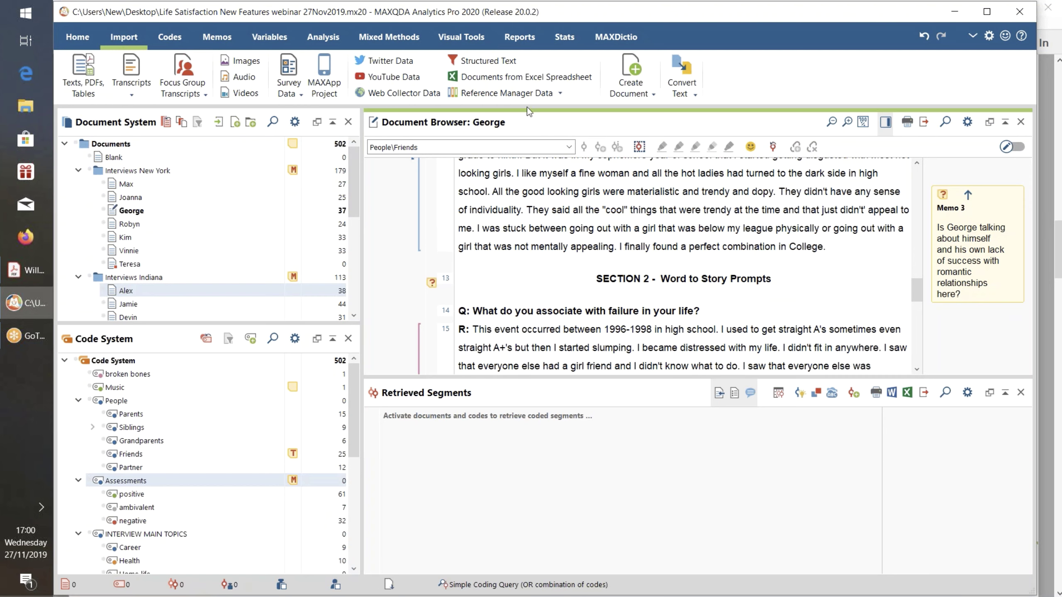
left_click(561, 94)
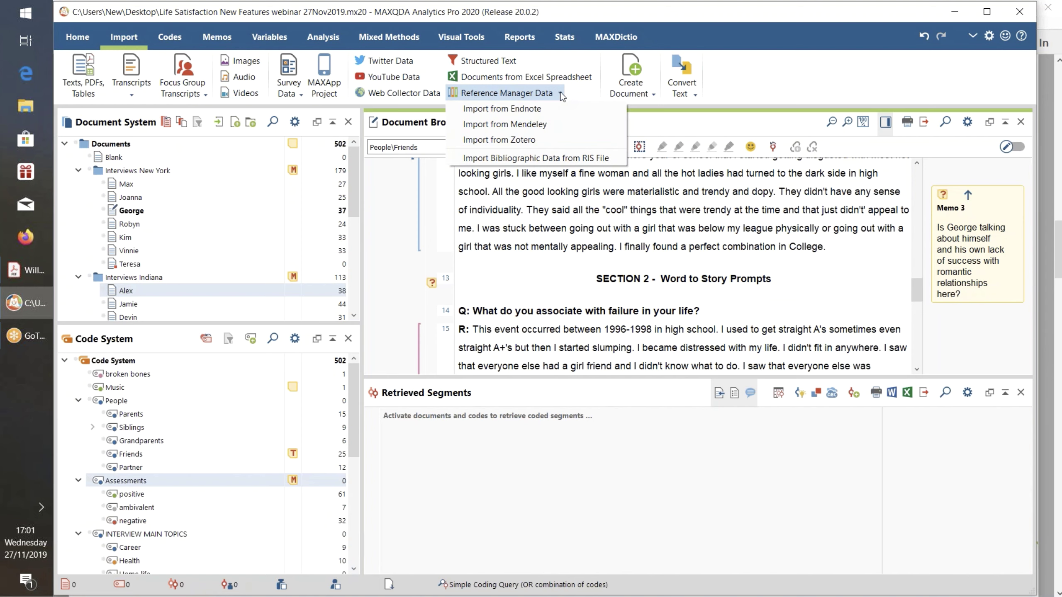
left_click(134, 95)
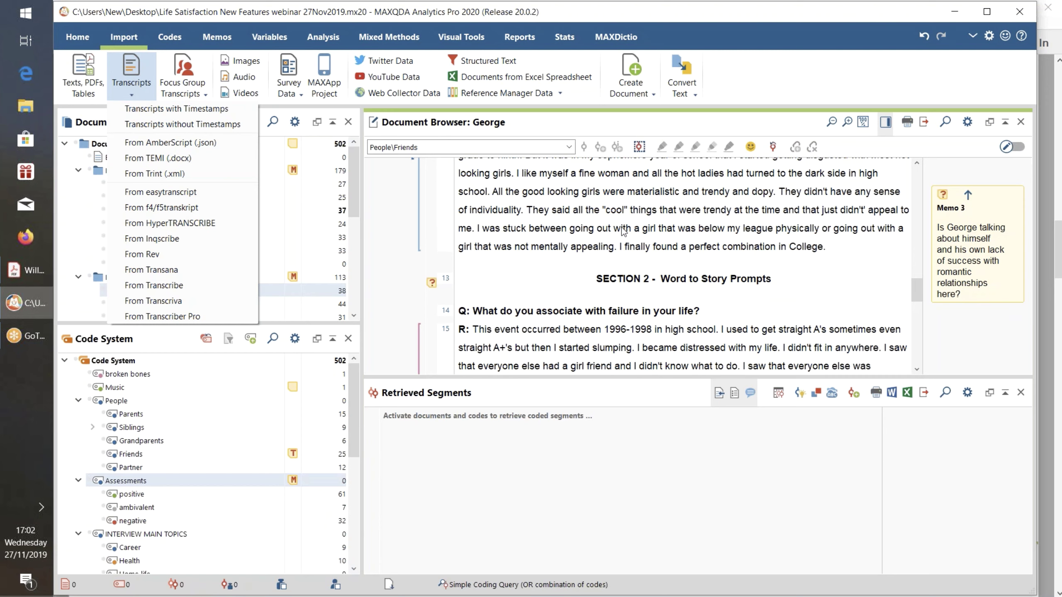
left_click(567, 270)
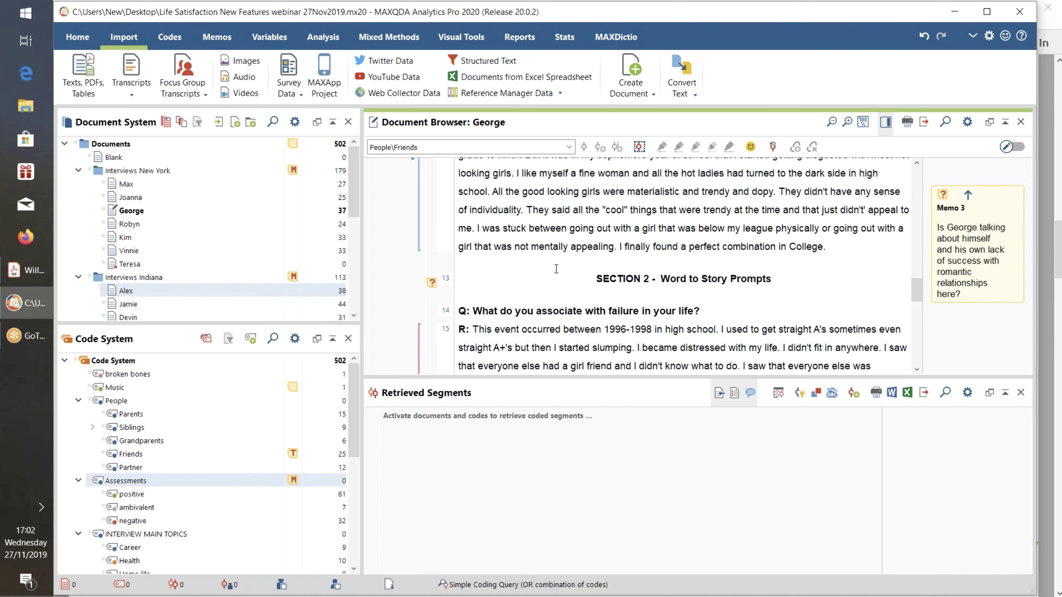
Open the recent project "LifeSatisfaction modified for advanced workshop W1.mx20" from the "New Features in v2020" folder
left_click(323, 38)
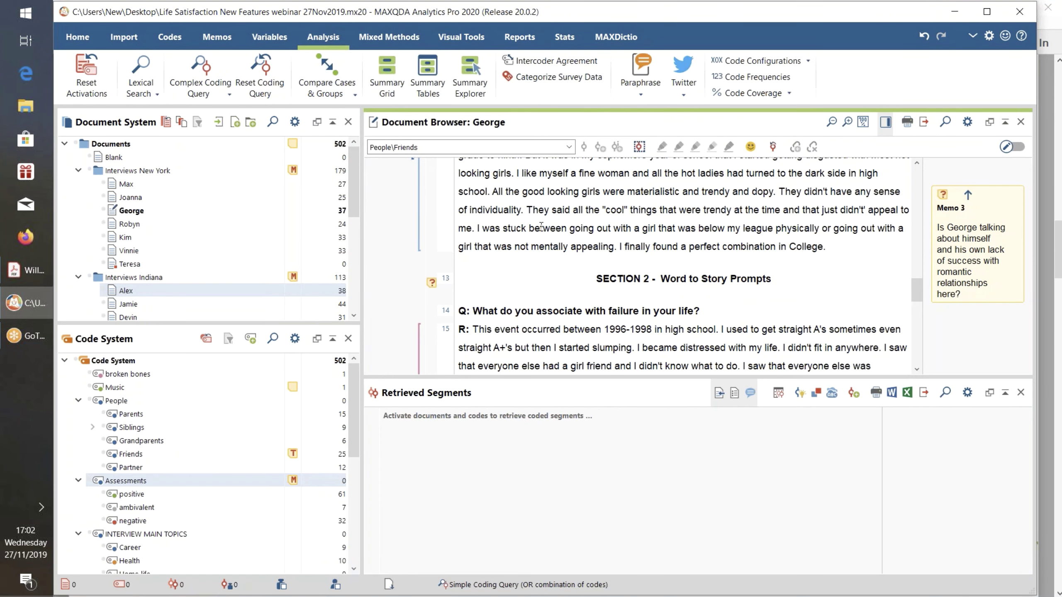
left_click(76, 38)
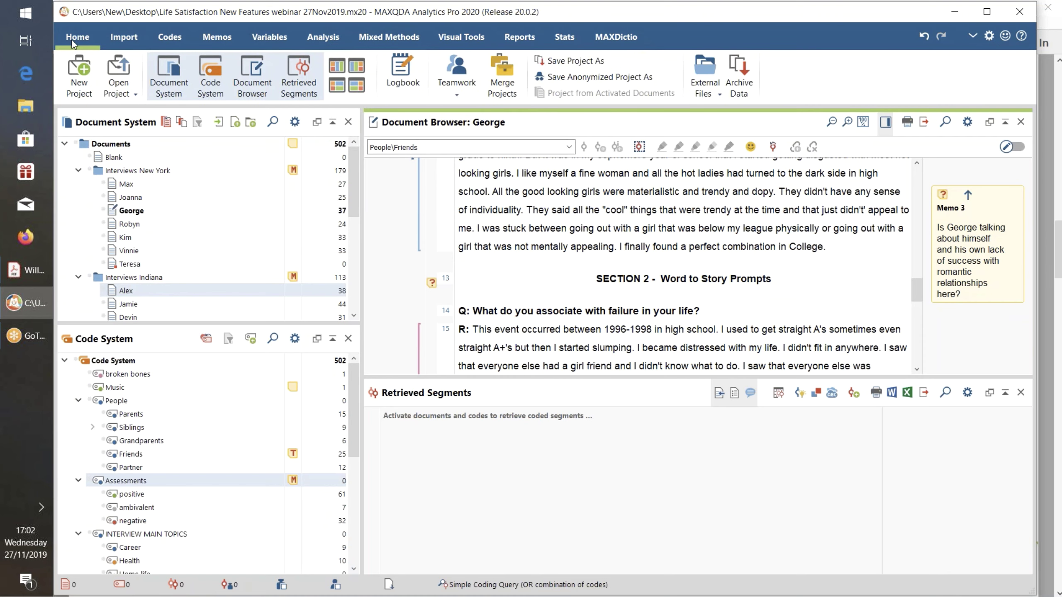
left_click(127, 97)
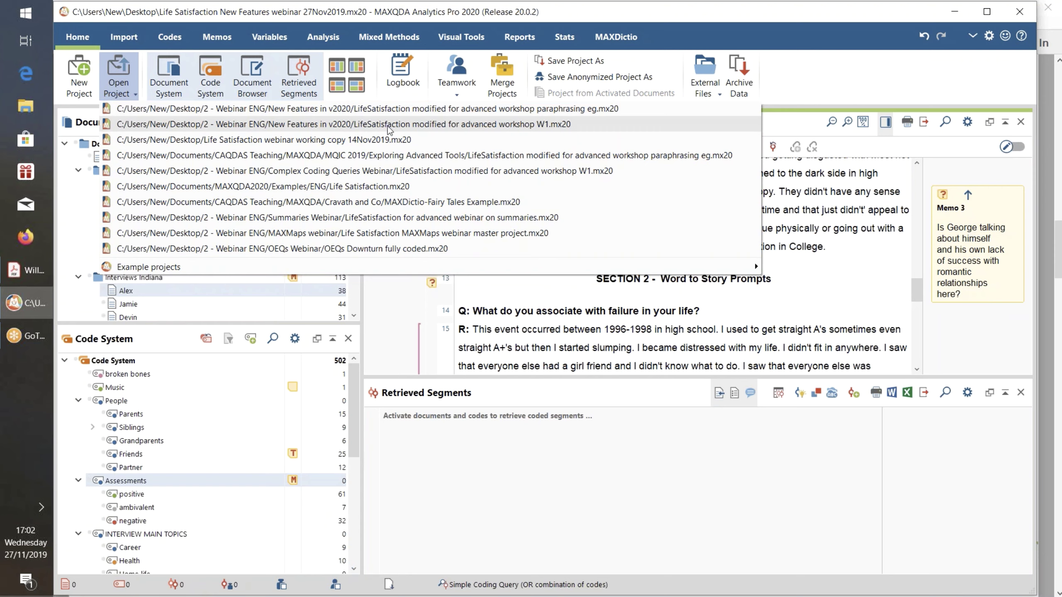
left_click(388, 124)
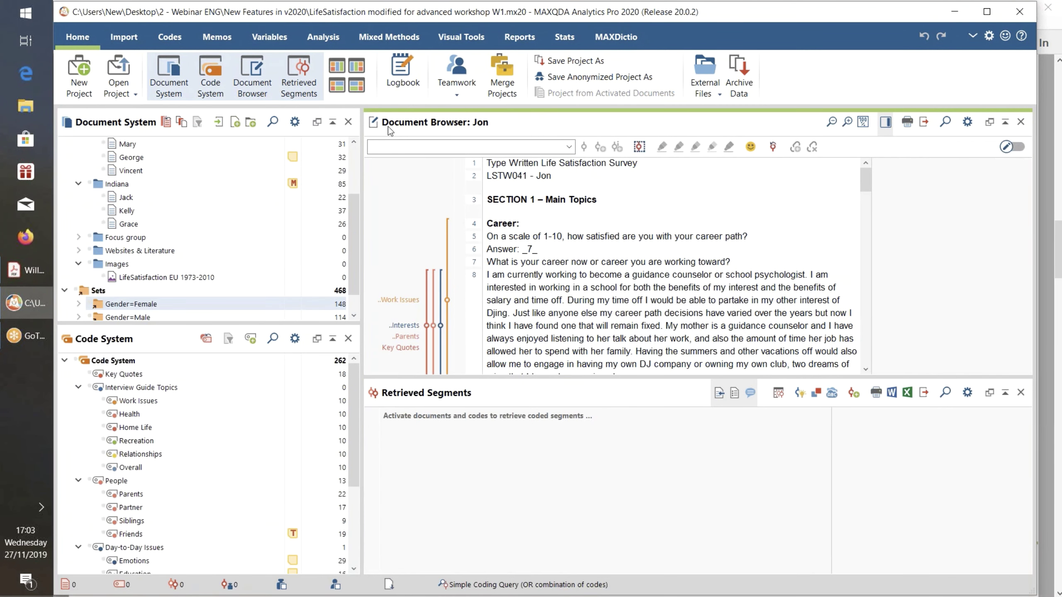
Open the Summary Grid and view the coded segments for Health in the second interview and Relationships in the third
left_click(318, 36)
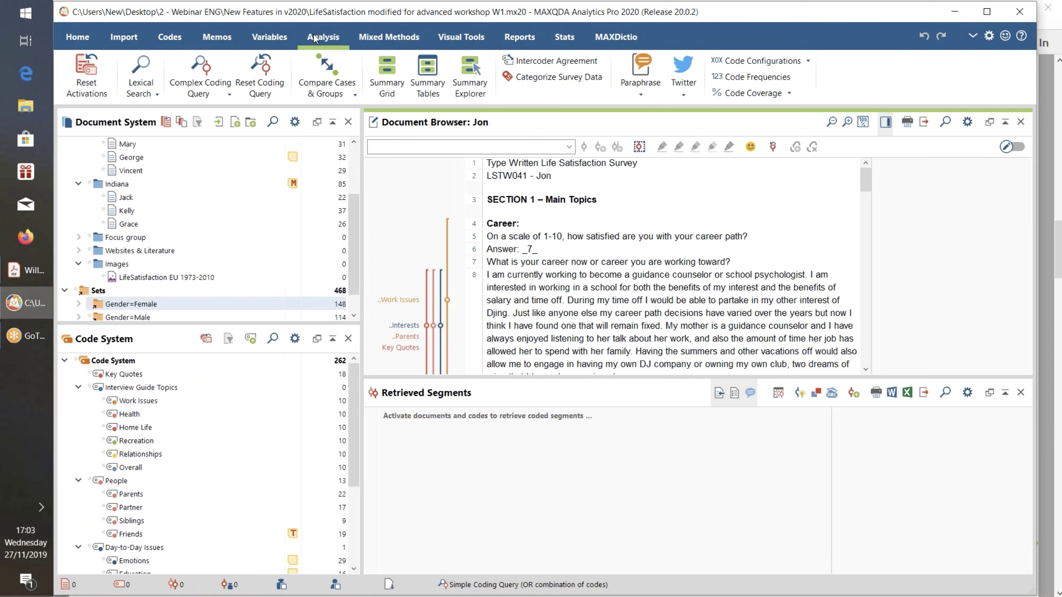
left_click(392, 67)
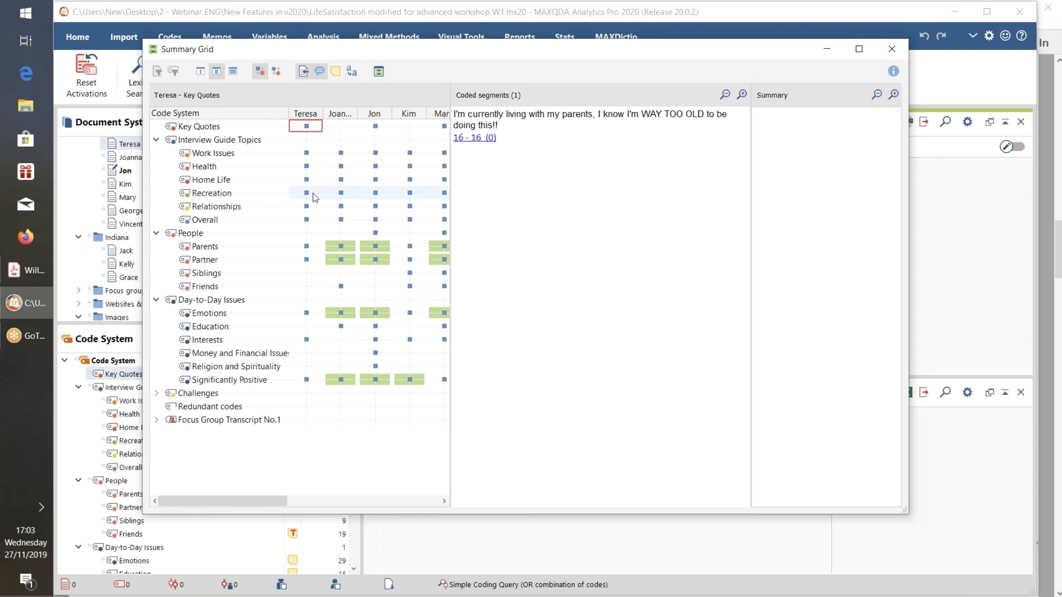
left_click(342, 167)
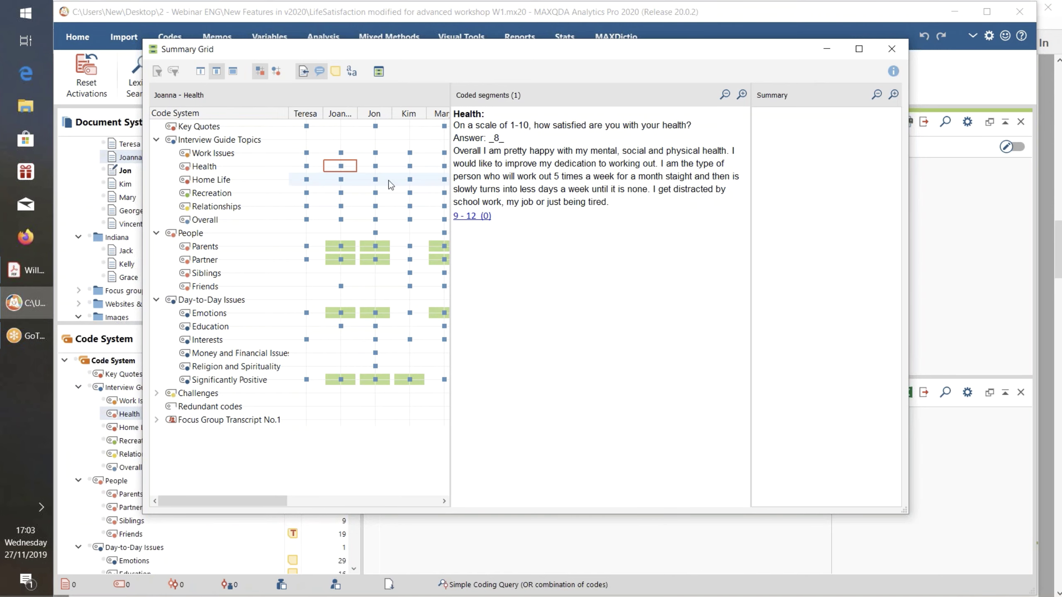
left_click(379, 208)
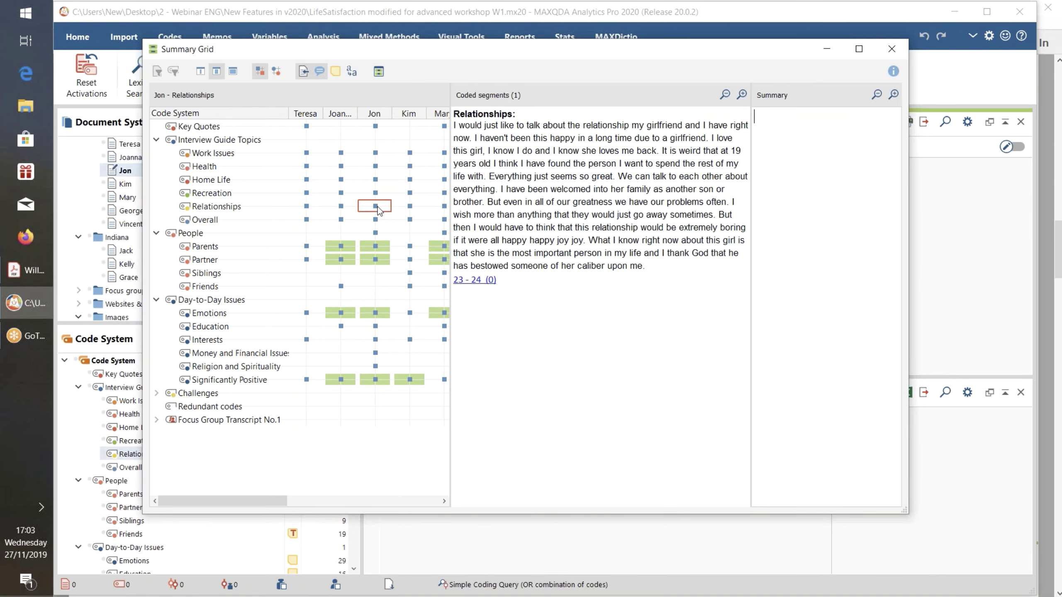
Examine the coded segments and summaries for Parents in the second interview and Partner in the third interview
left_click(340, 248)
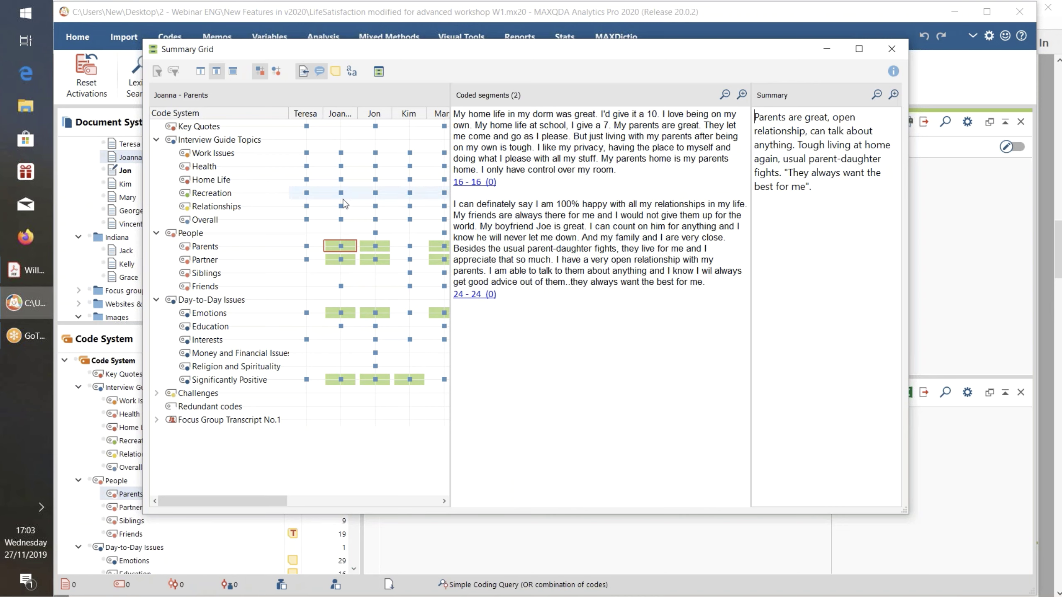
left_click(377, 258)
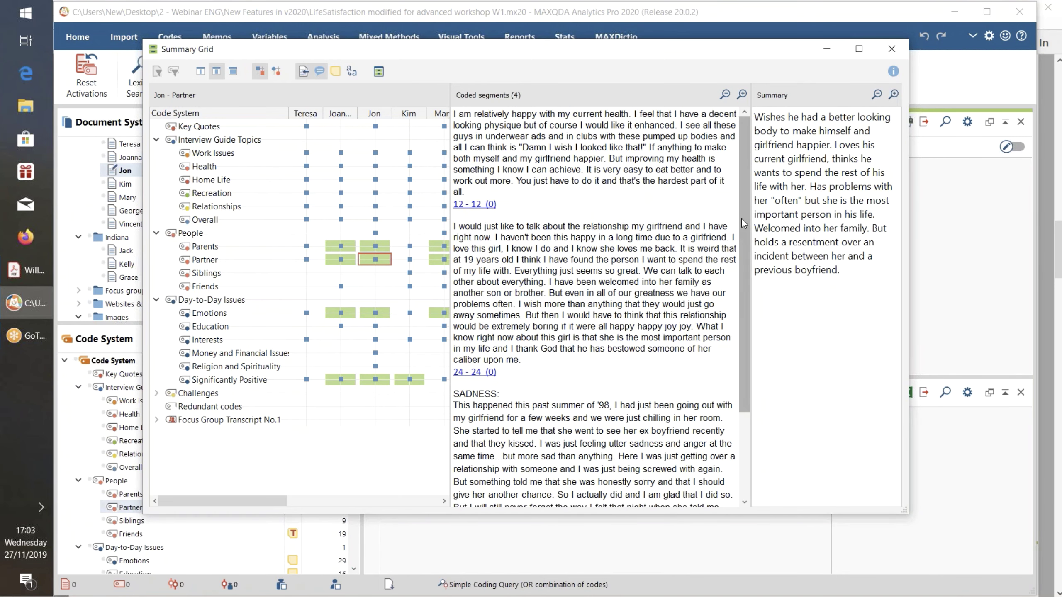
scroll(744, 240, "down", 3)
scroll(746, 226, "up", 3)
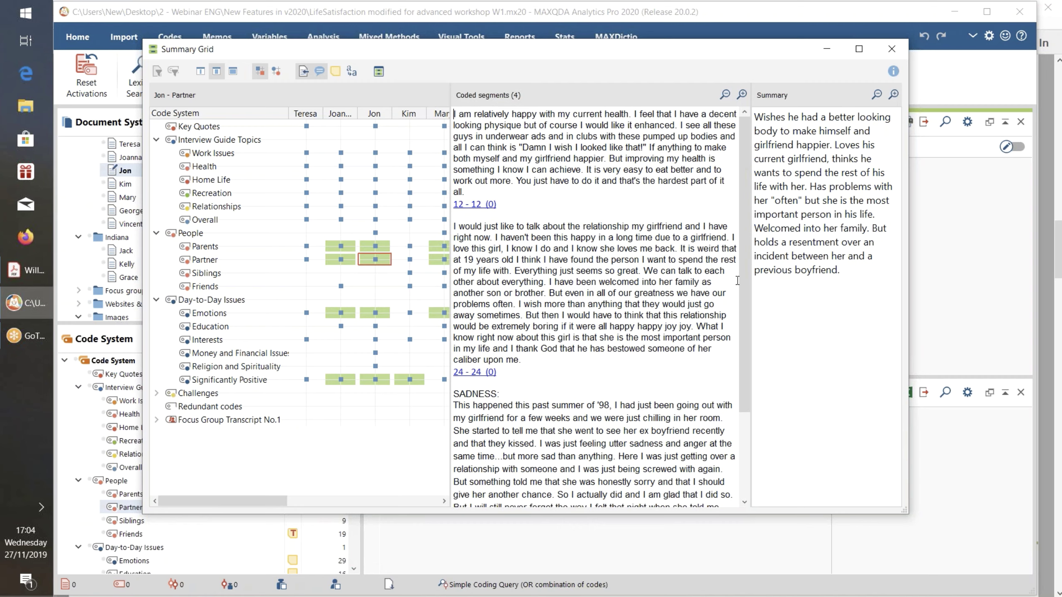
scroll(740, 286, "down", 6)
scroll(742, 297, "up", 6)
Open the Summary Tables from the grid and move the Emotions column after Partner in "Emotions, parents & partner"
left_click(379, 72)
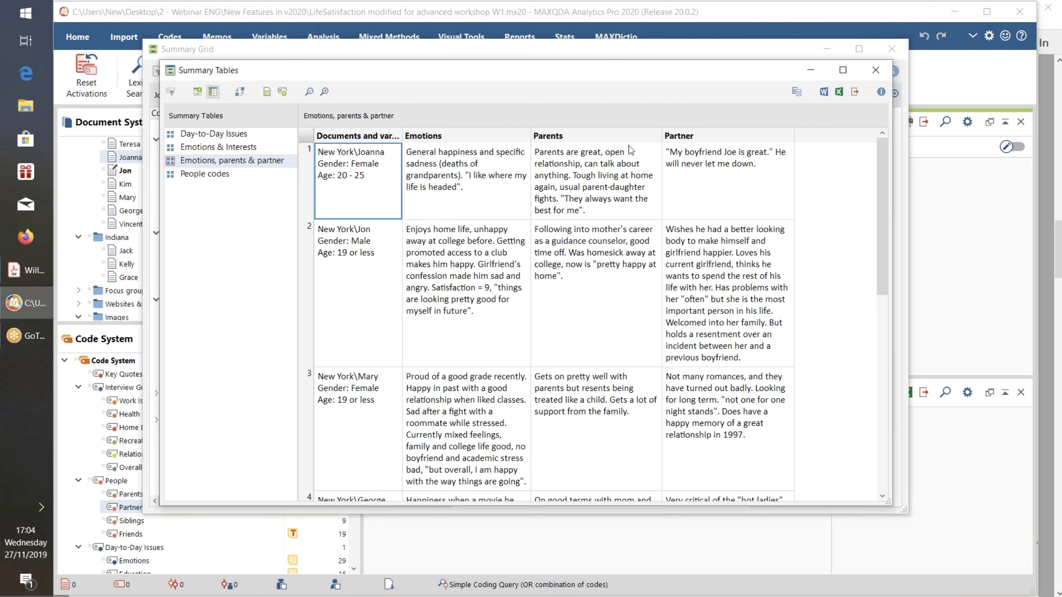
left_click_drag(432, 139, 738, 143)
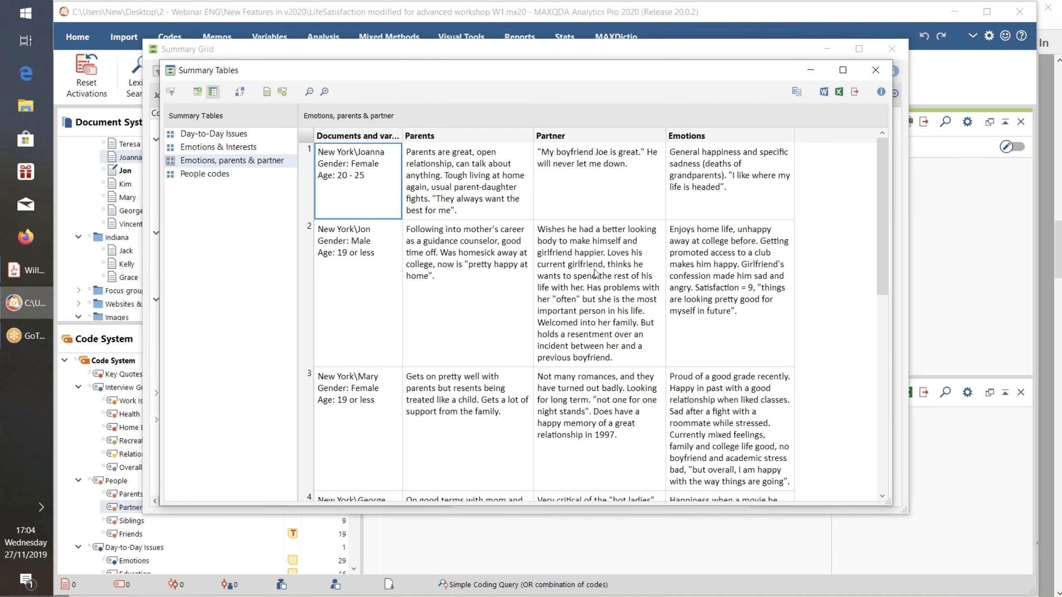
Transpose the "Emotions, parents & partner" summary table so documents form the columns, and close the Summary Tables and Summary Grid
left_click(240, 91)
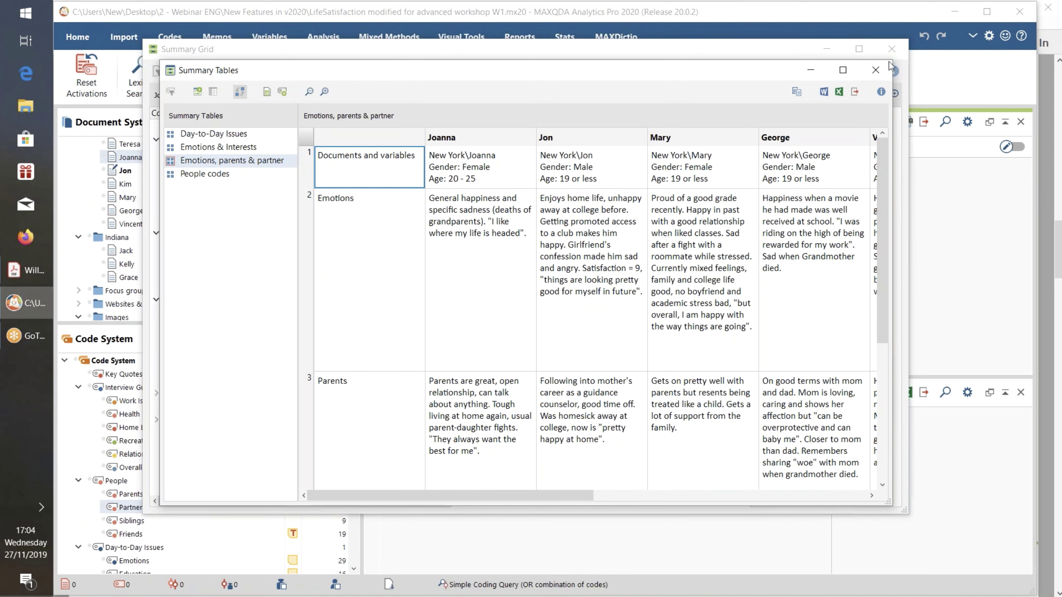
left_click(874, 75)
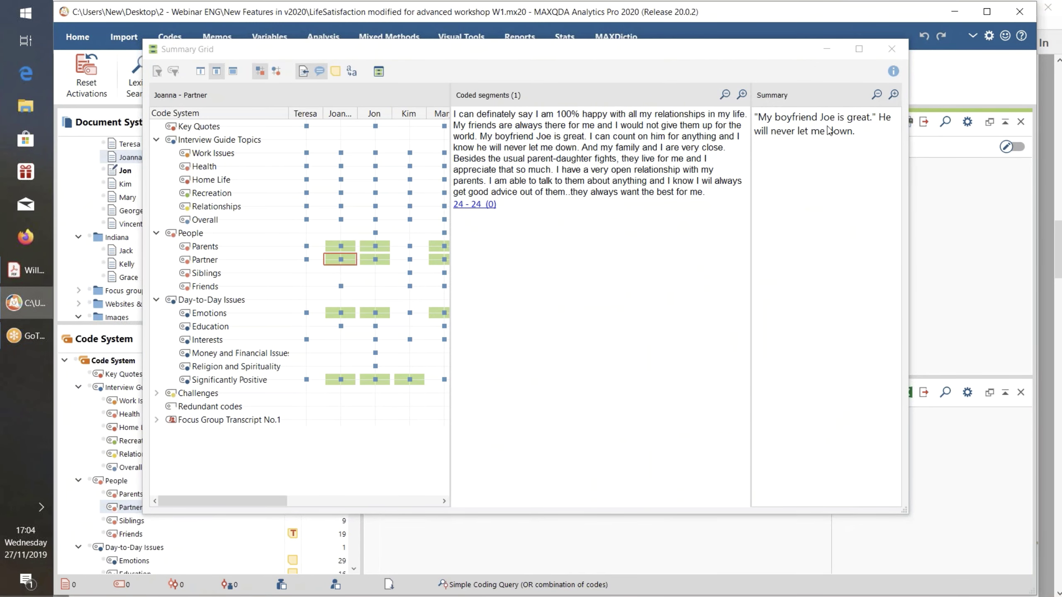
key("Escape")
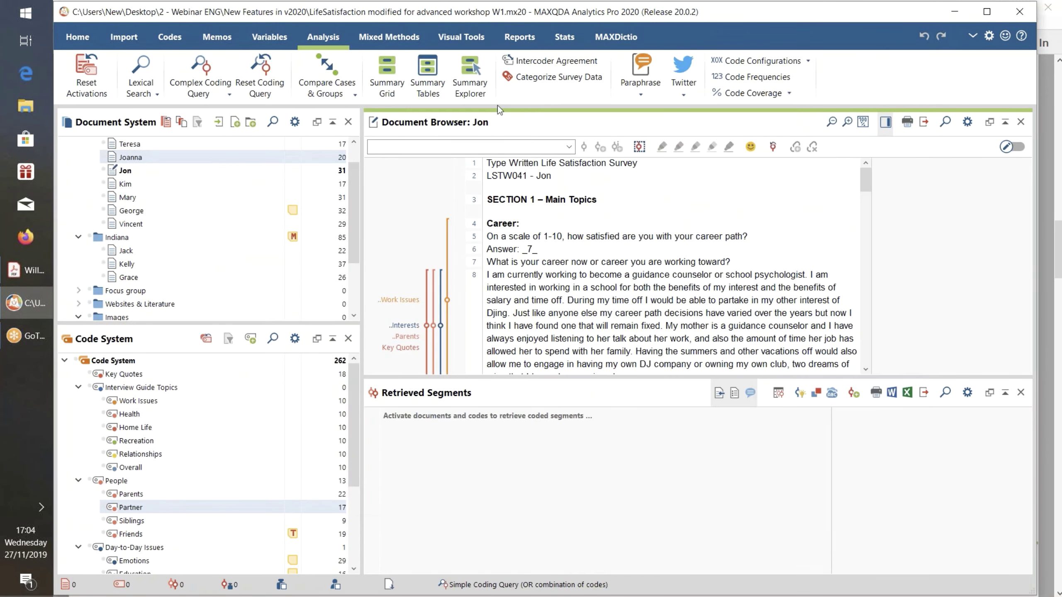
Generate a Summary Explorer with the sets Gender=Female and Gender=Male as columns and the codes Parents, Partner and Emotions
left_click(477, 57)
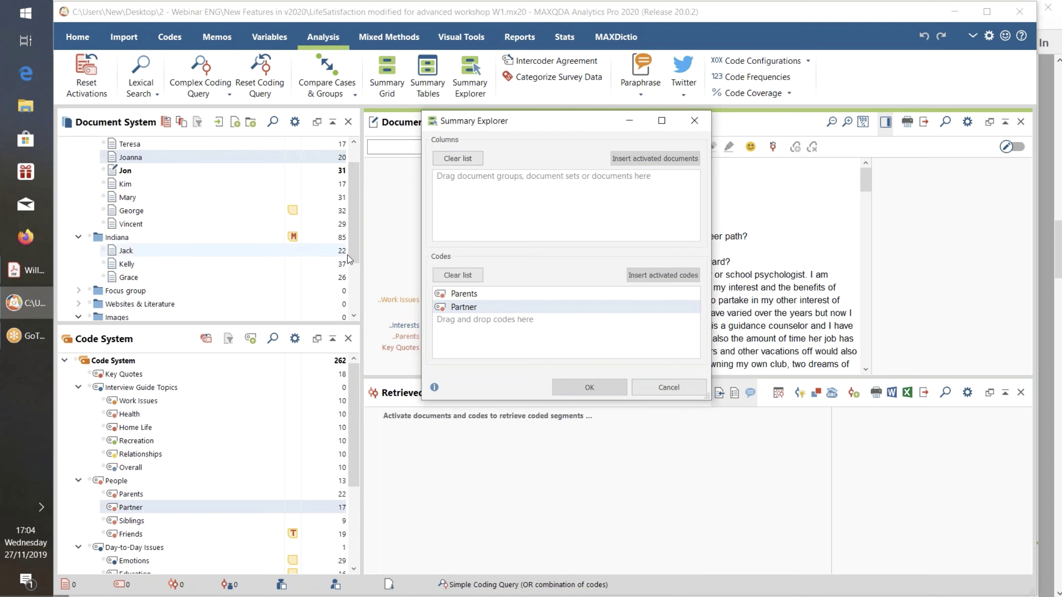
left_click(349, 305)
scroll(348, 304, "down", 2)
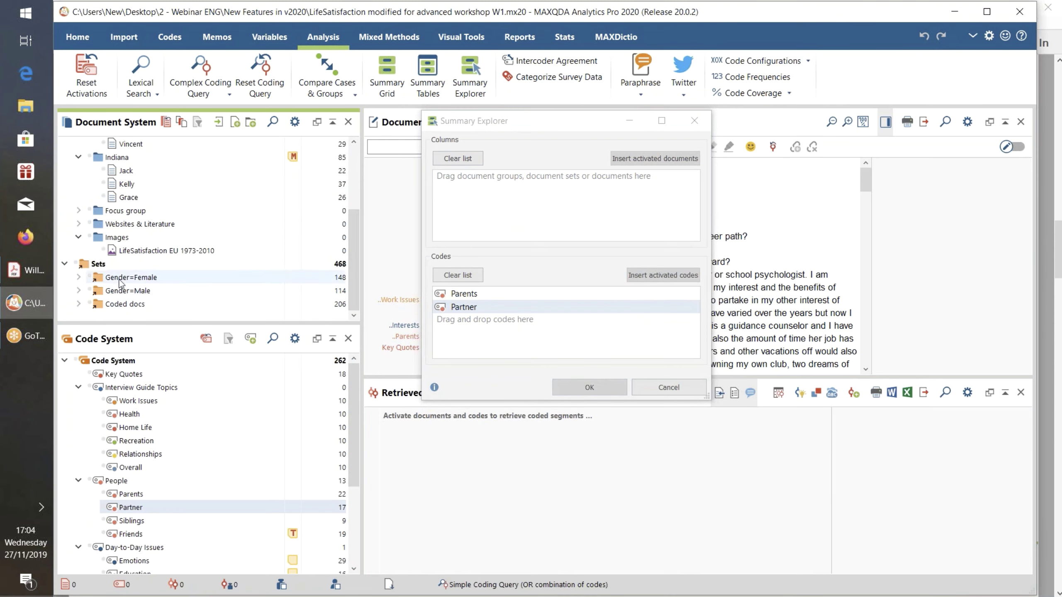
left_click_drag(142, 278, 481, 184)
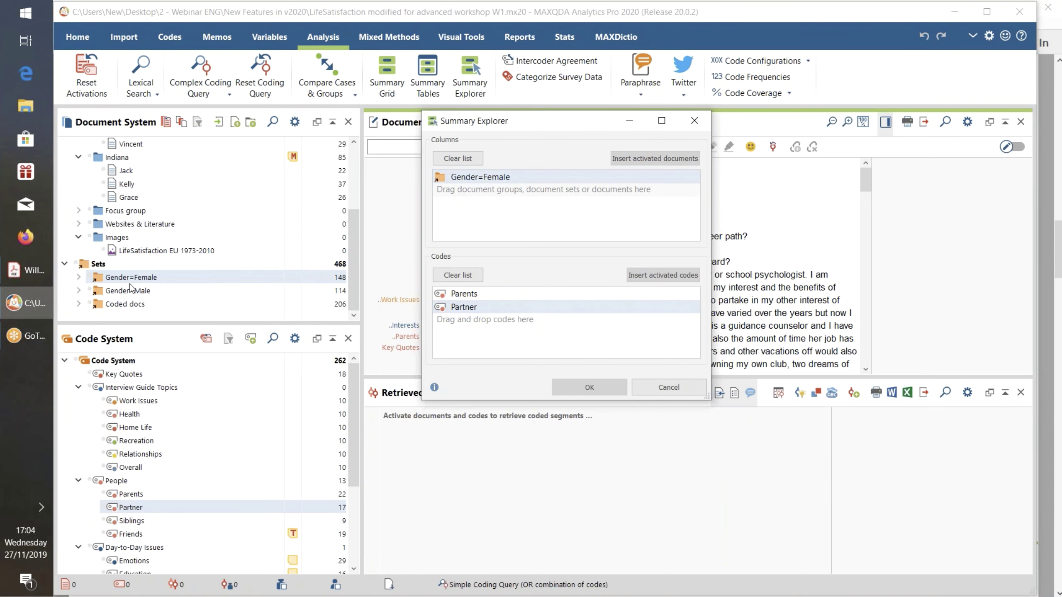
left_click_drag(125, 295, 480, 203)
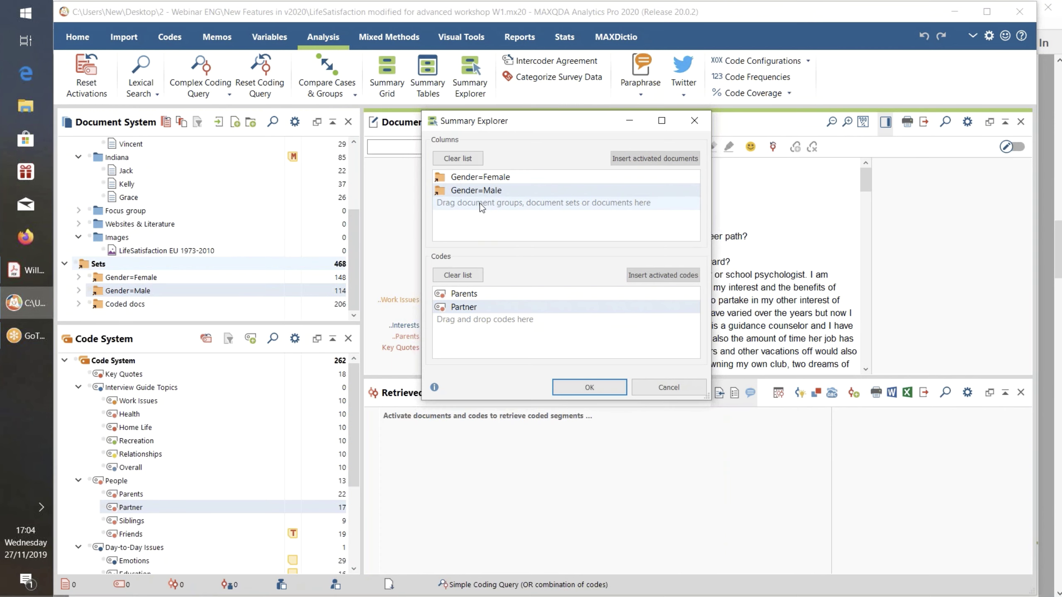
scroll(147, 523, "down", 2)
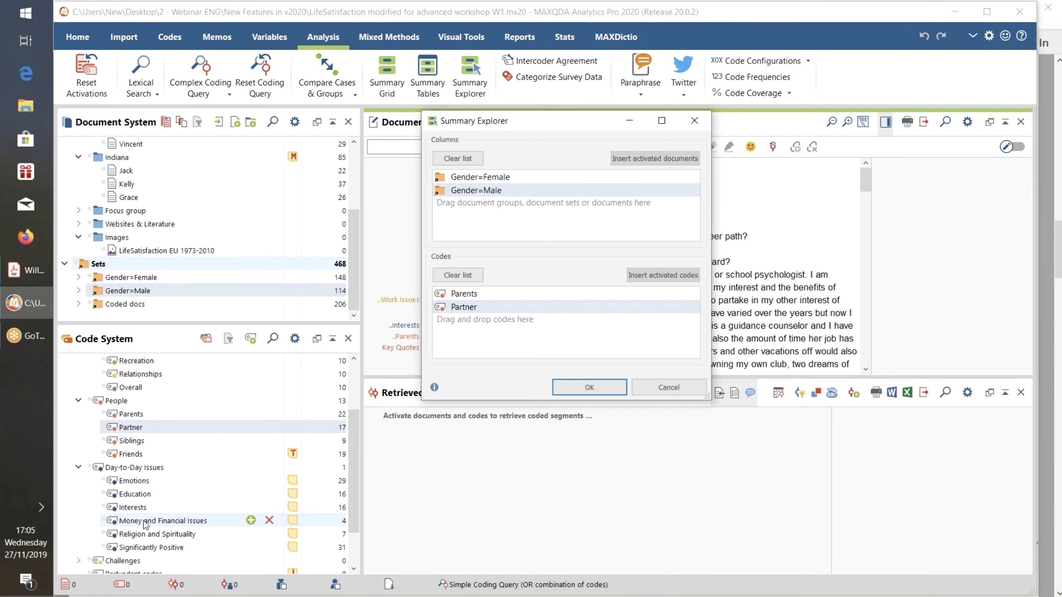
left_click_drag(136, 481, 455, 346)
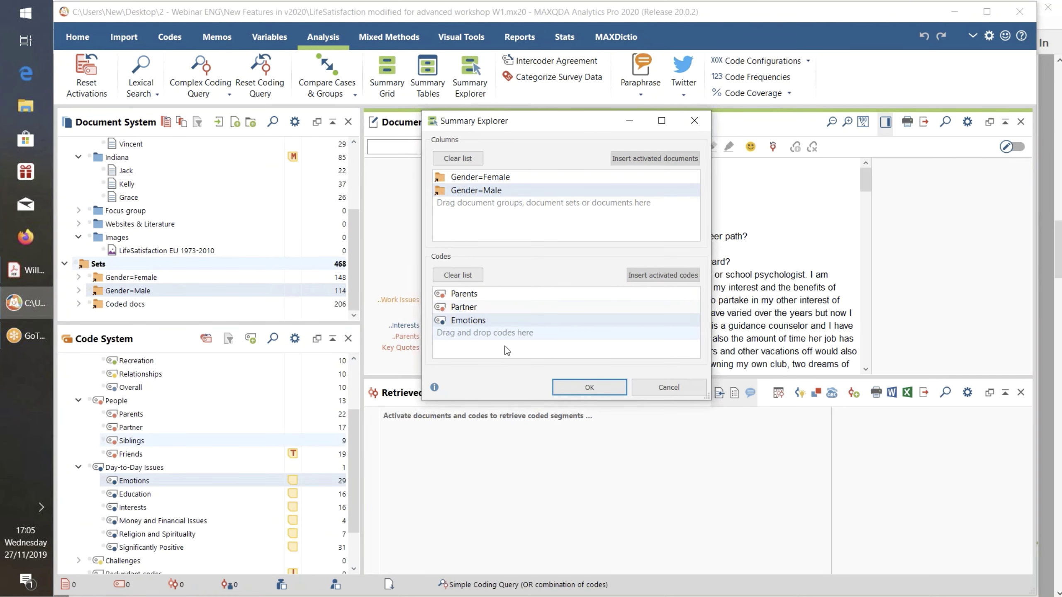
left_click(572, 389)
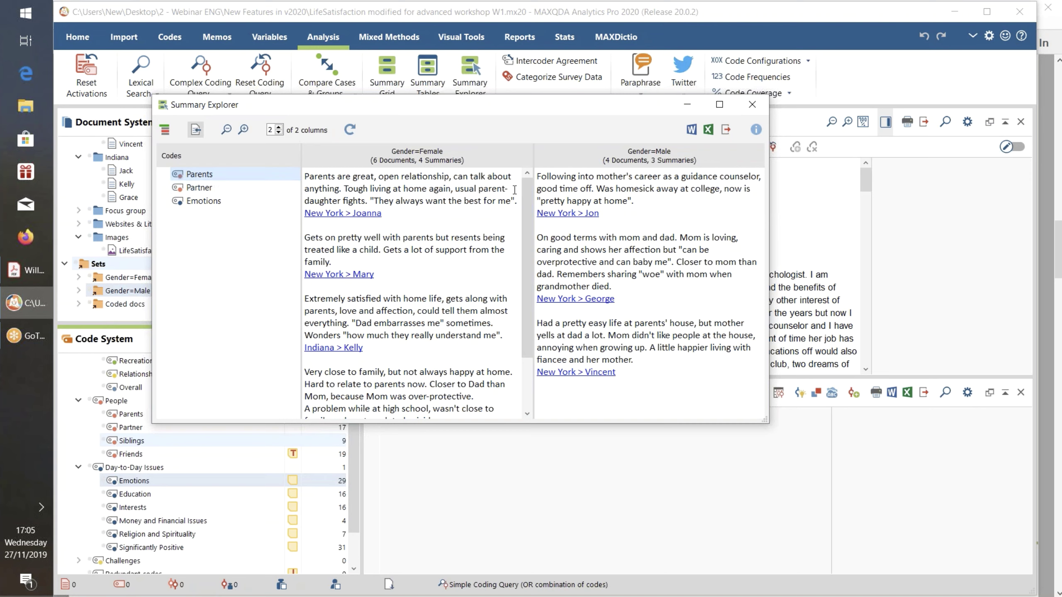
Compare the female and male groups' summaries for Parents and for Emotions, and close the Summary Explorer
left_click_drag(531, 189, 519, 284)
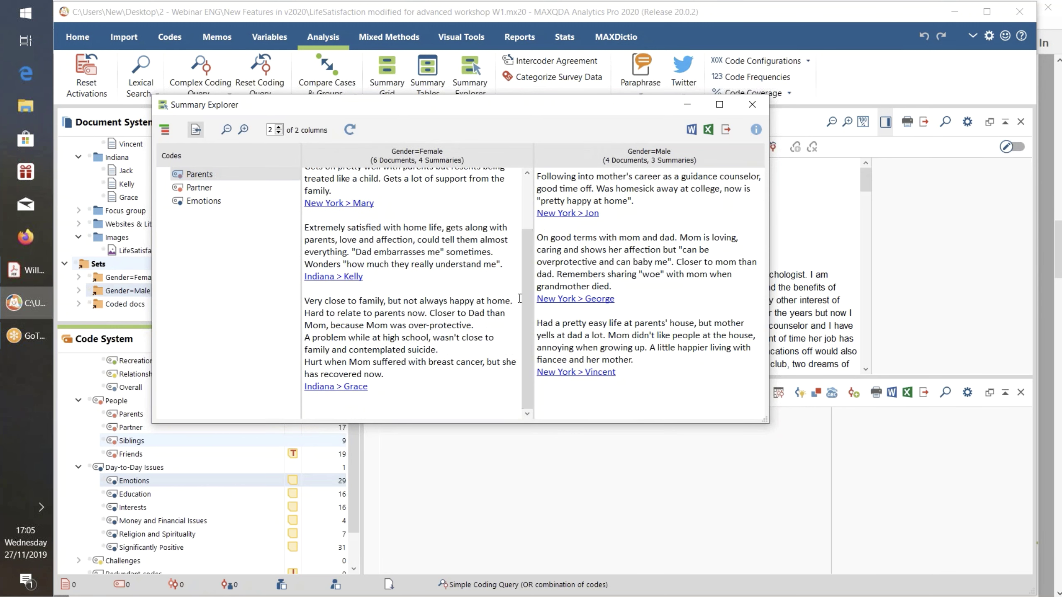
scroll(527, 293, "up", 2)
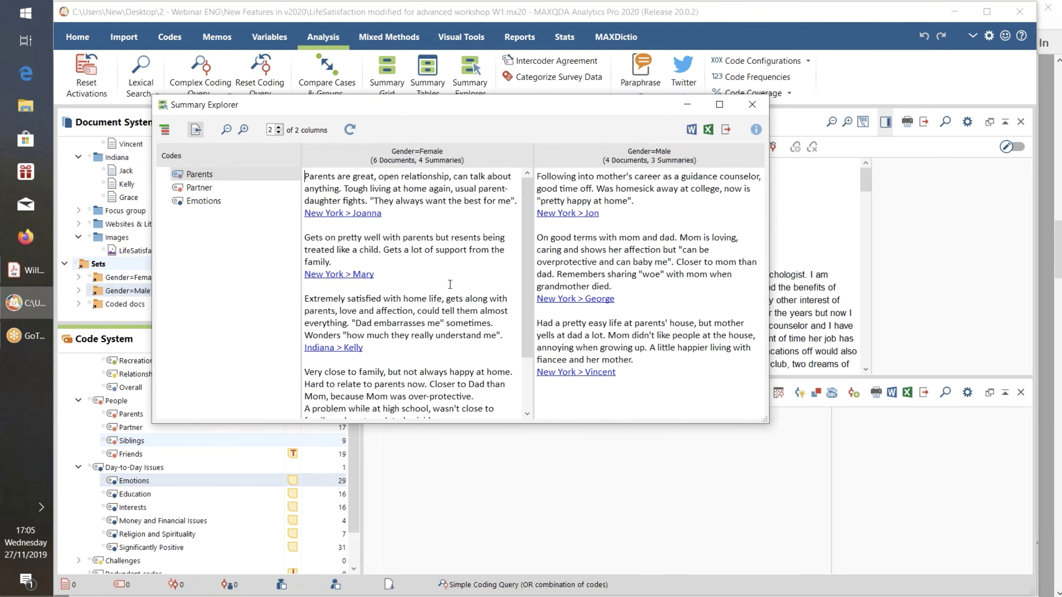
scroll(526, 293, "down", 2)
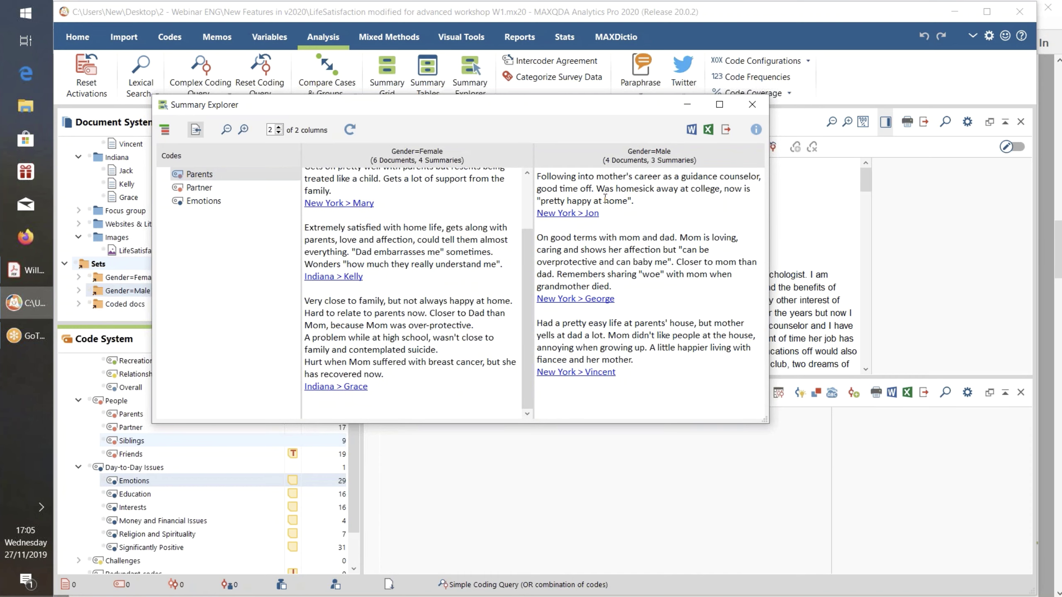
left_click_drag(764, 420, 758, 323)
scroll(754, 263, "down", 2)
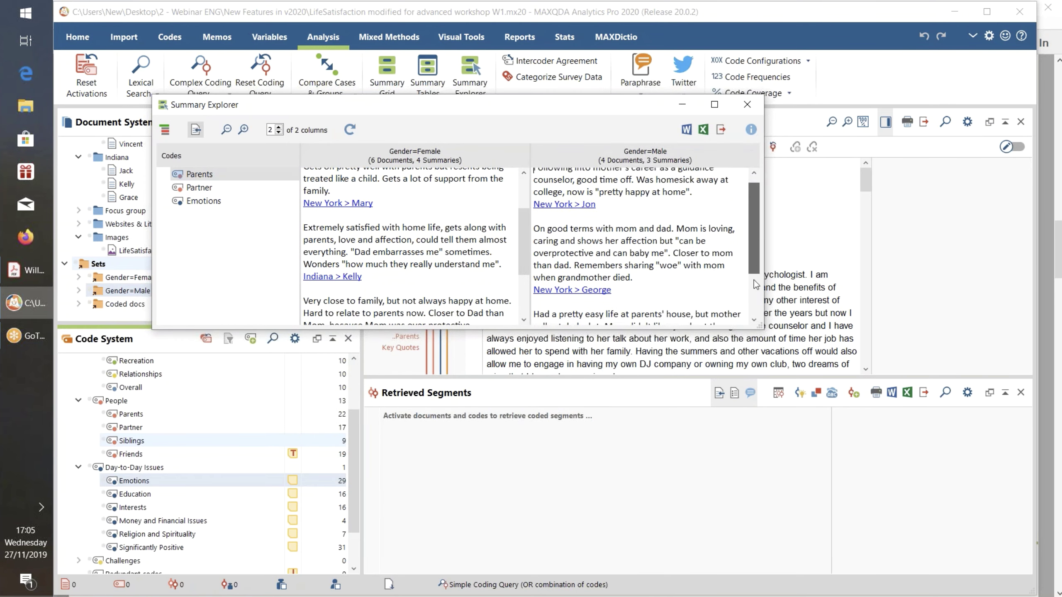
scroll(748, 247, "up", 2)
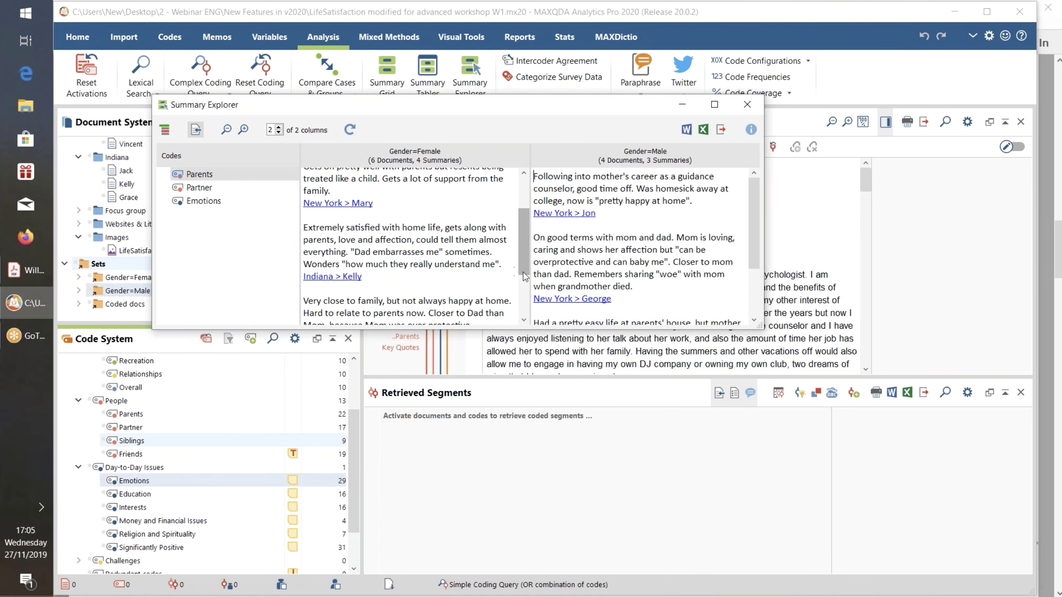
scroll(525, 317, "down", 3)
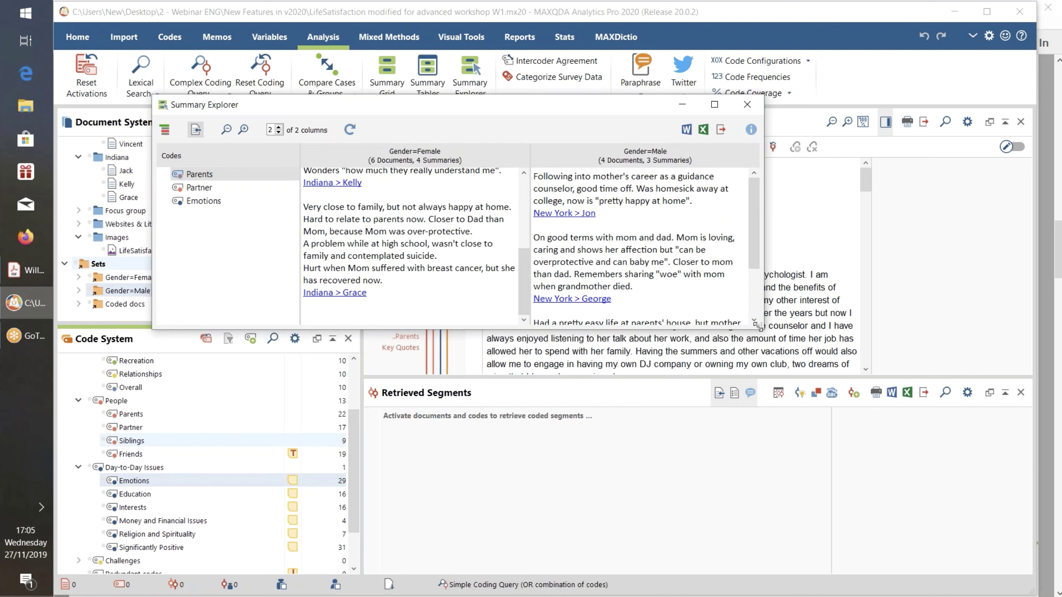
left_click_drag(758, 326, 760, 435)
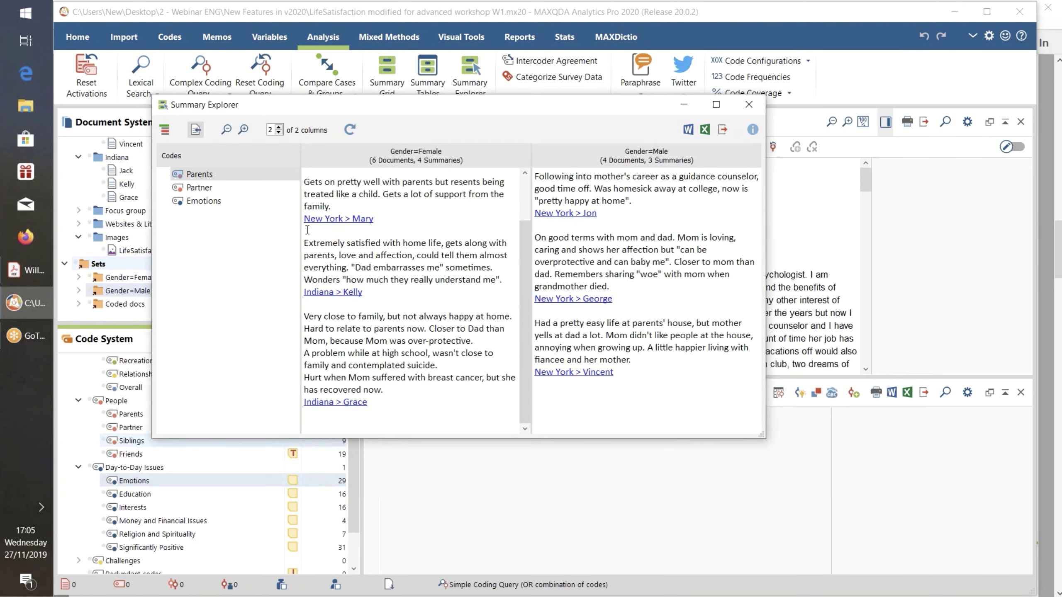
left_click(202, 204)
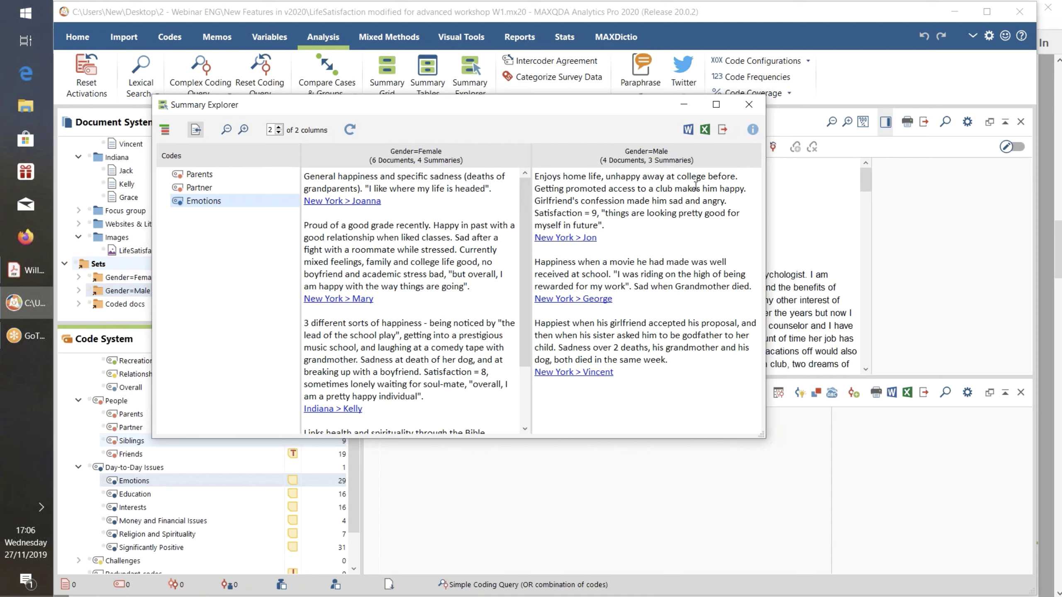
left_click(746, 109)
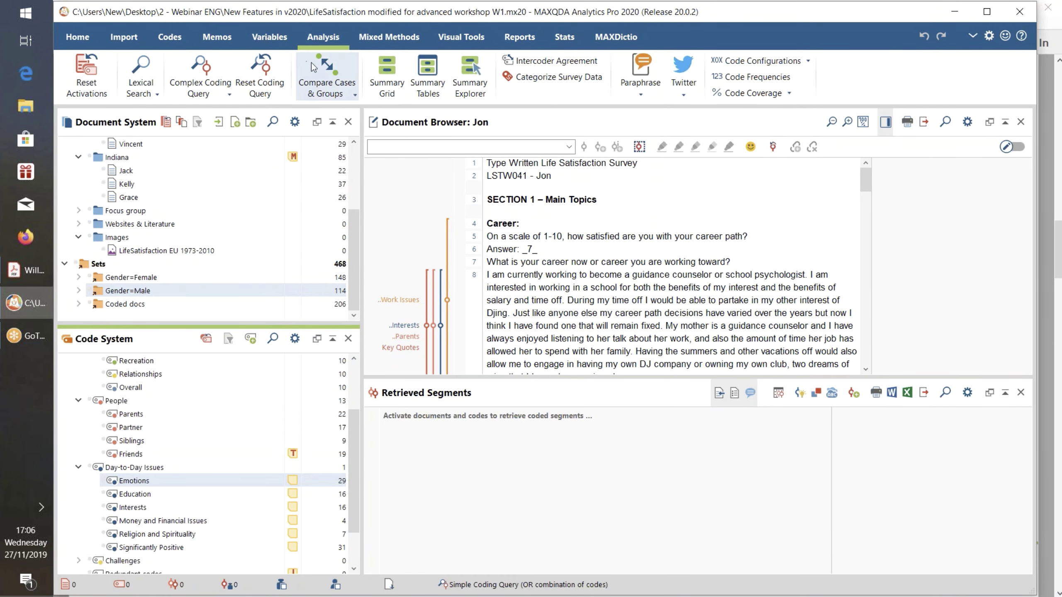
Review the variable conditions for activating documents and leave them without activating anything
left_click(367, 42)
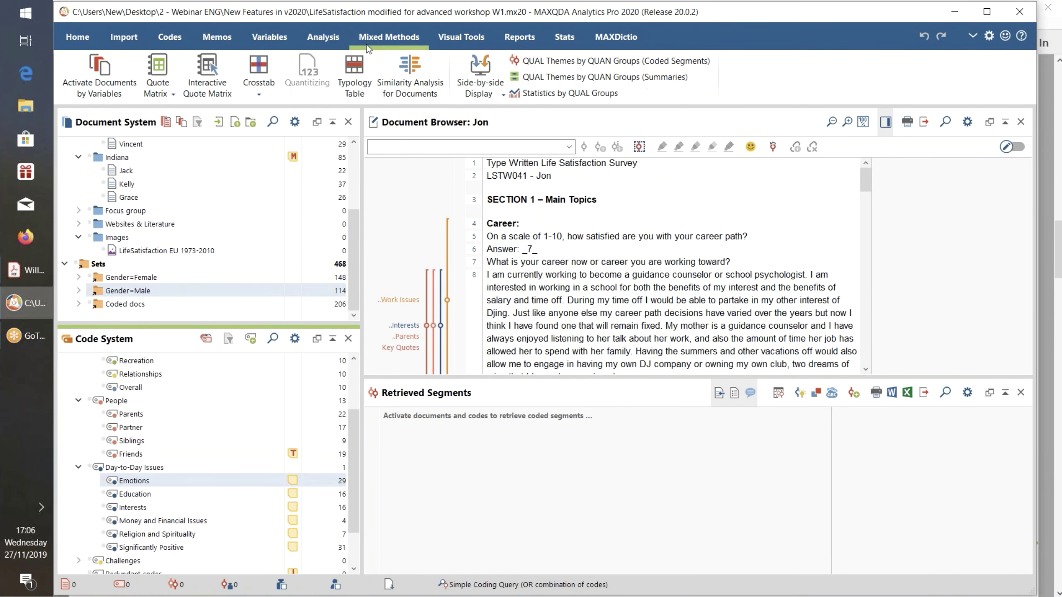
left_click(110, 75)
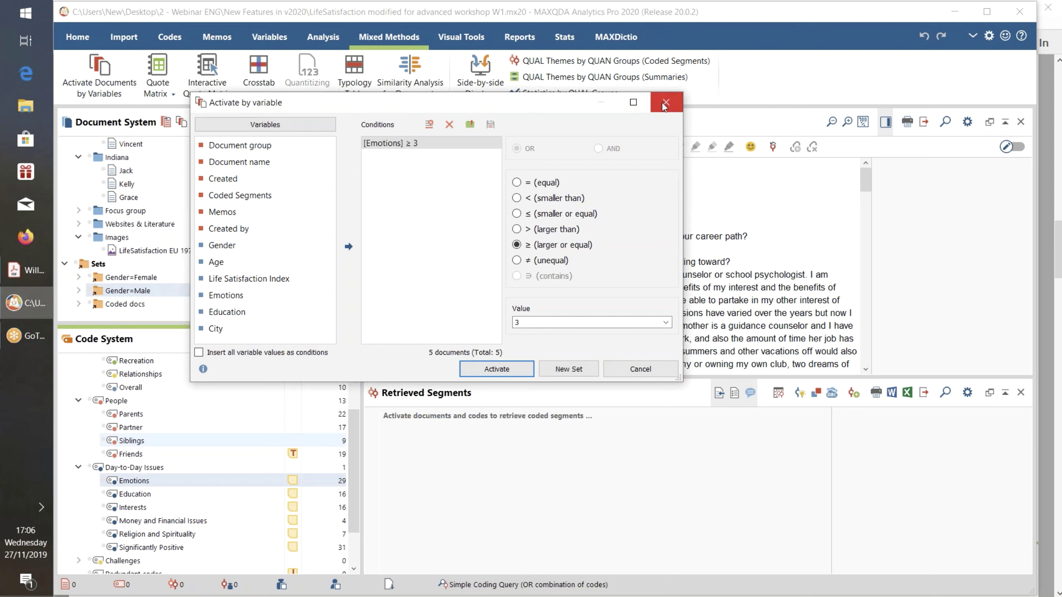
left_click(660, 370)
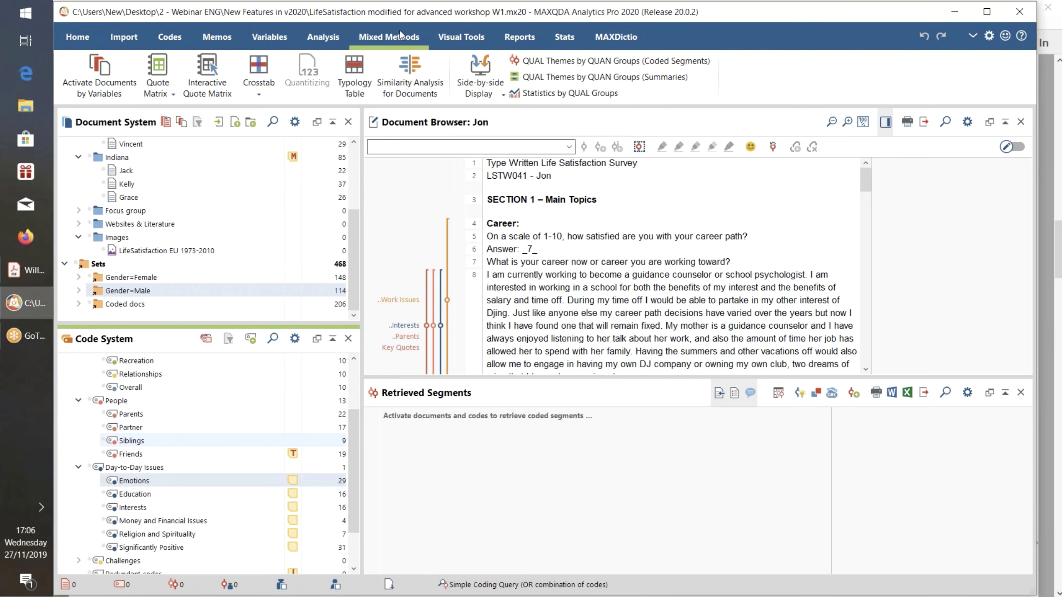
left_click(324, 37)
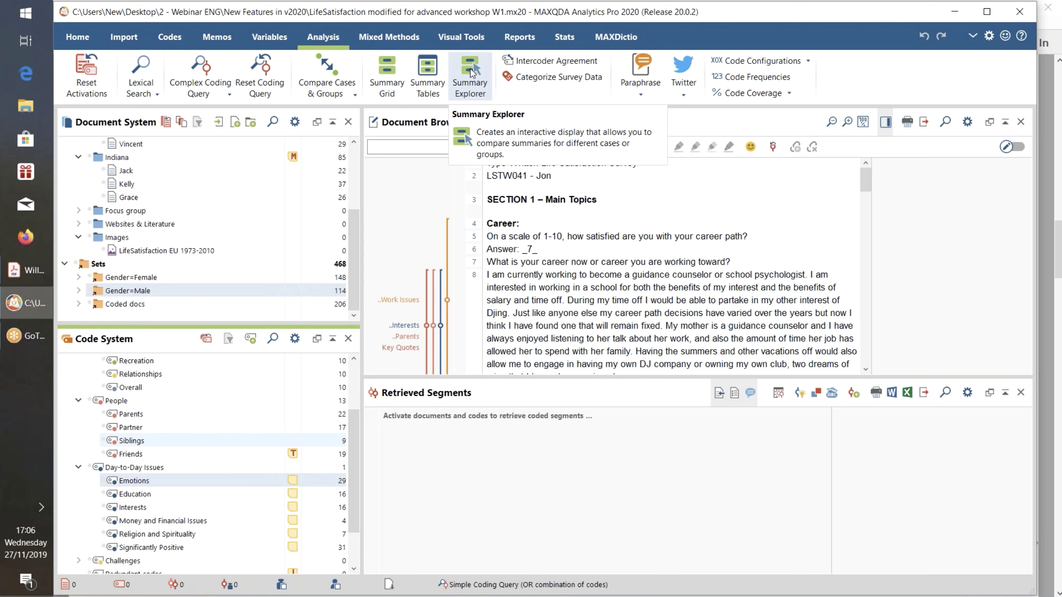
Open the recent project "Life Satisfaction New Features webinar 27Nov2019.mx20" from the Desktop
left_click(78, 37)
left_click(122, 96)
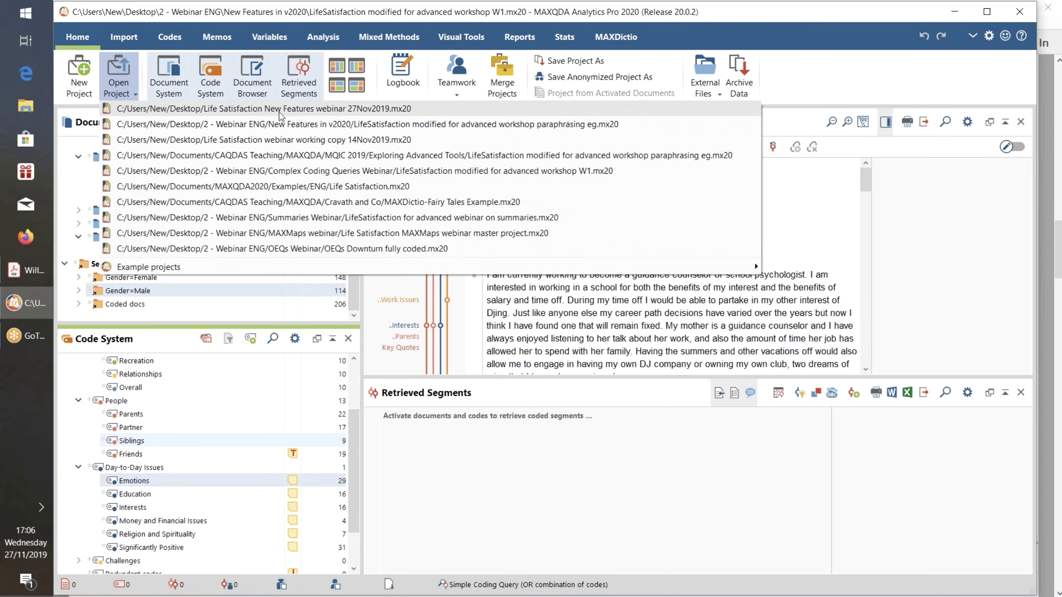
key("Escape")
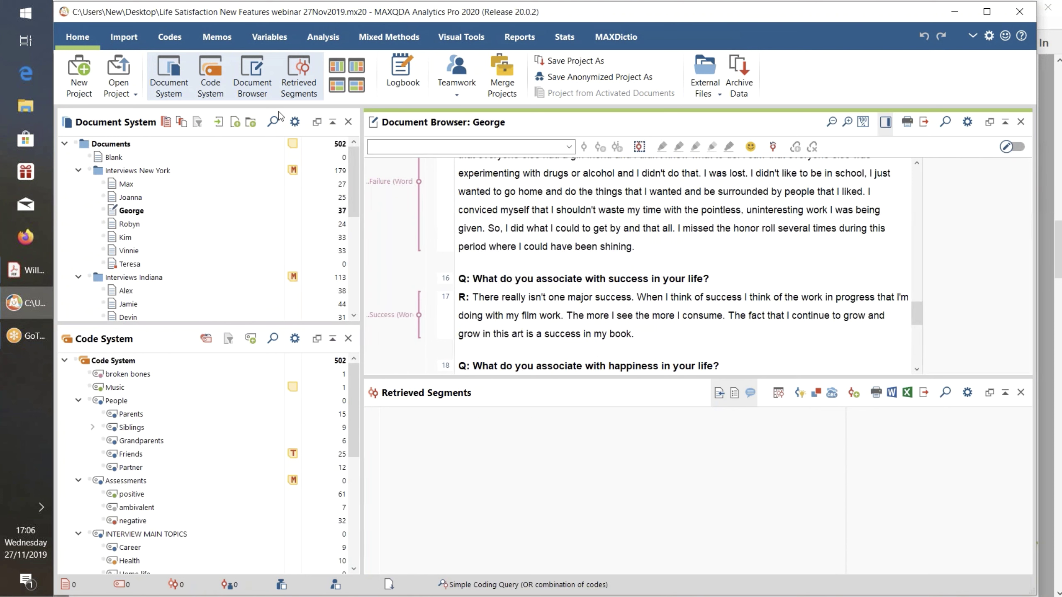
Generate a Paraphrases Matrix for the second and third New York interviews, examine their paraphrases side by side and close it
left_click(318, 38)
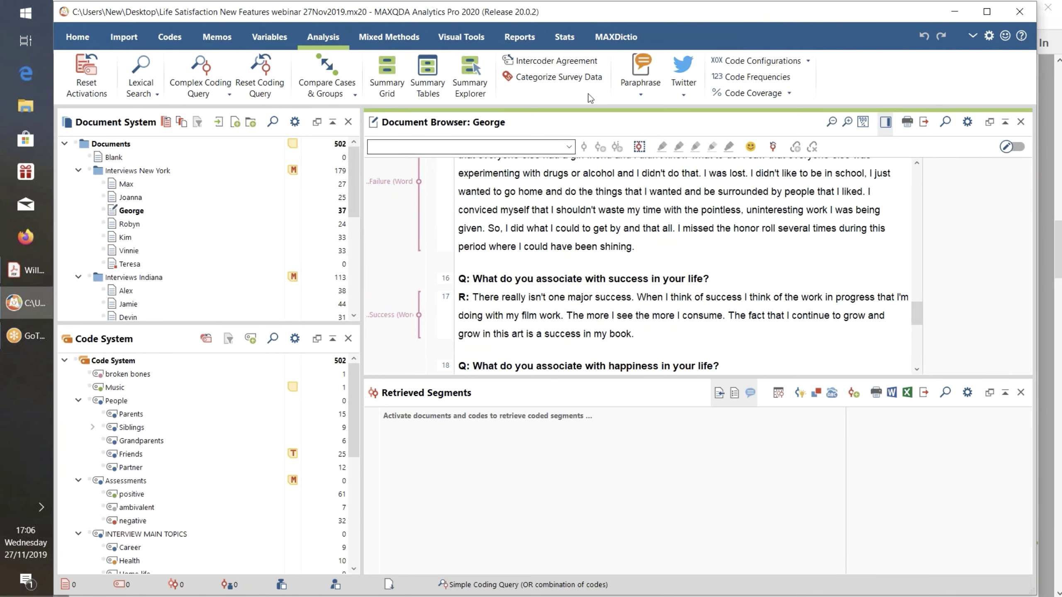
left_click(640, 95)
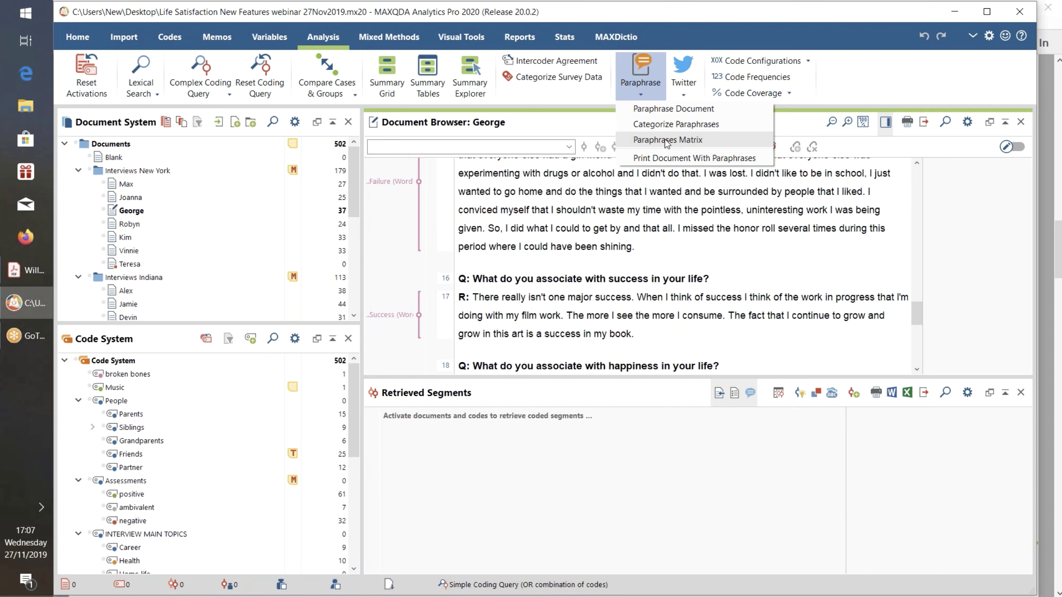
left_click(686, 147)
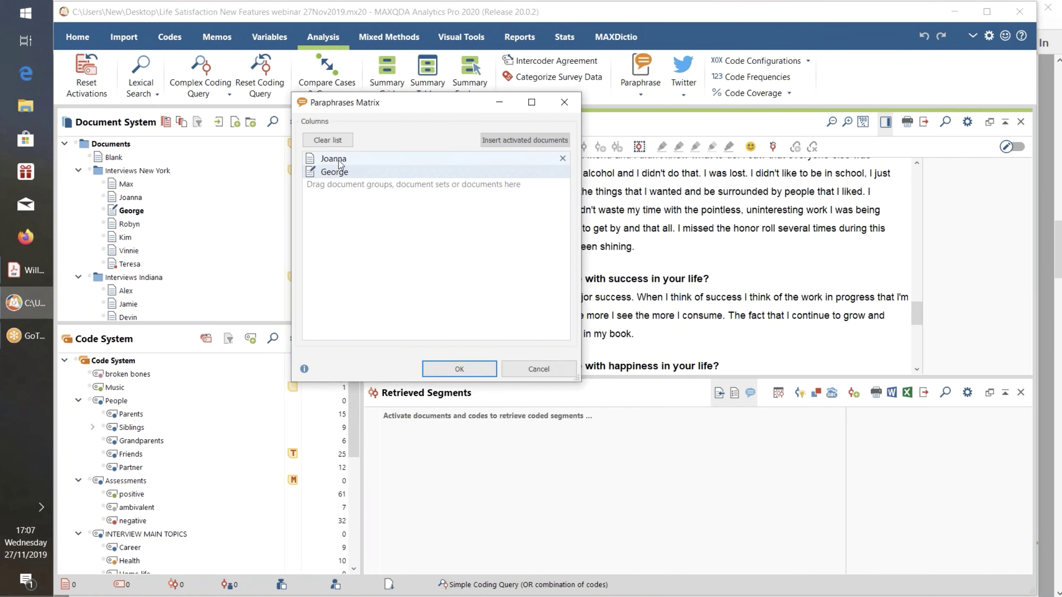
left_click(460, 369)
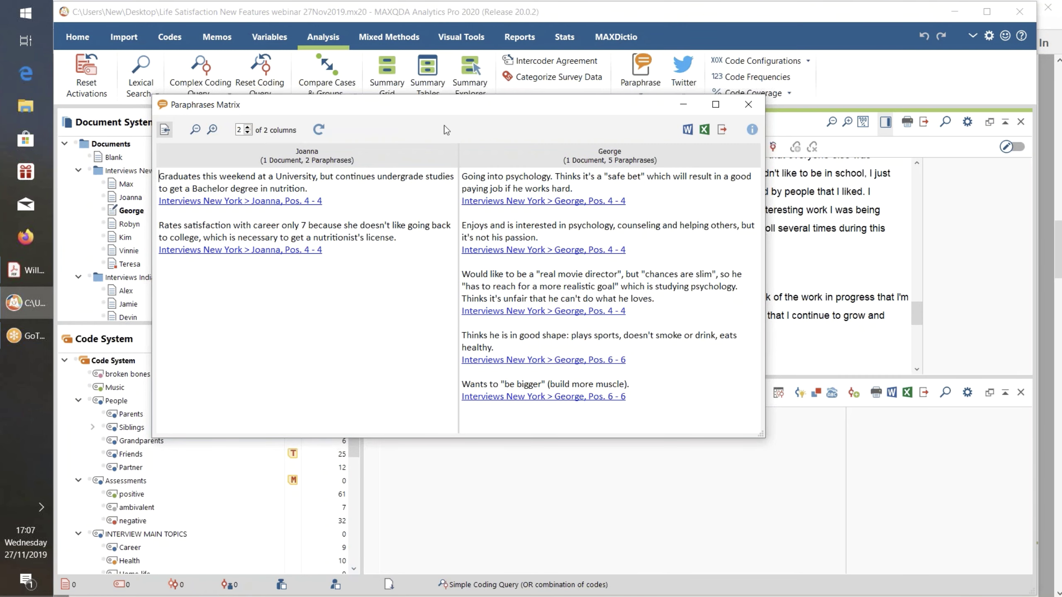
left_click_drag(438, 109, 524, 139)
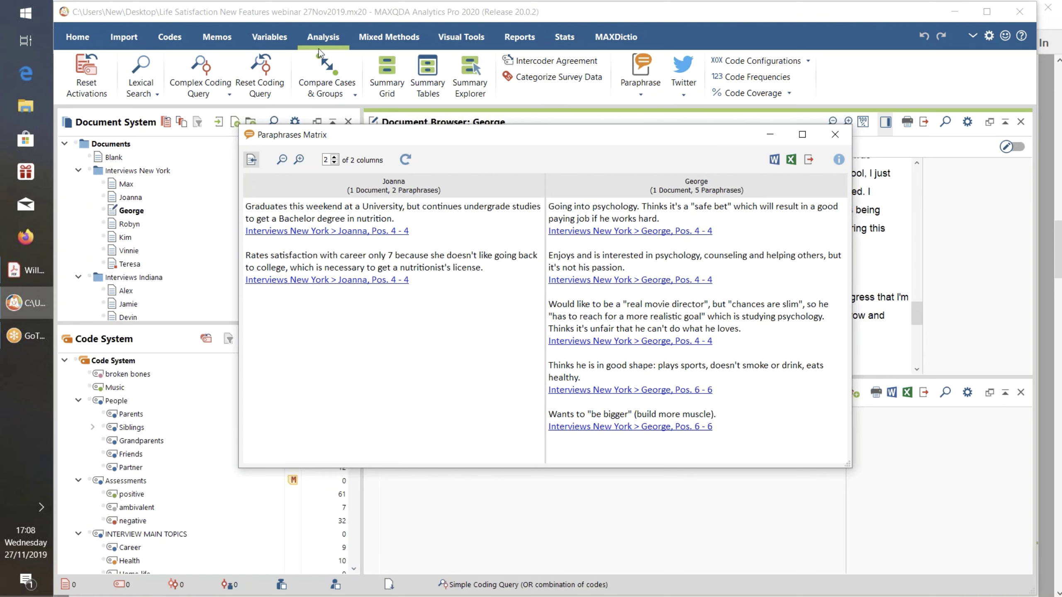
left_click(837, 140)
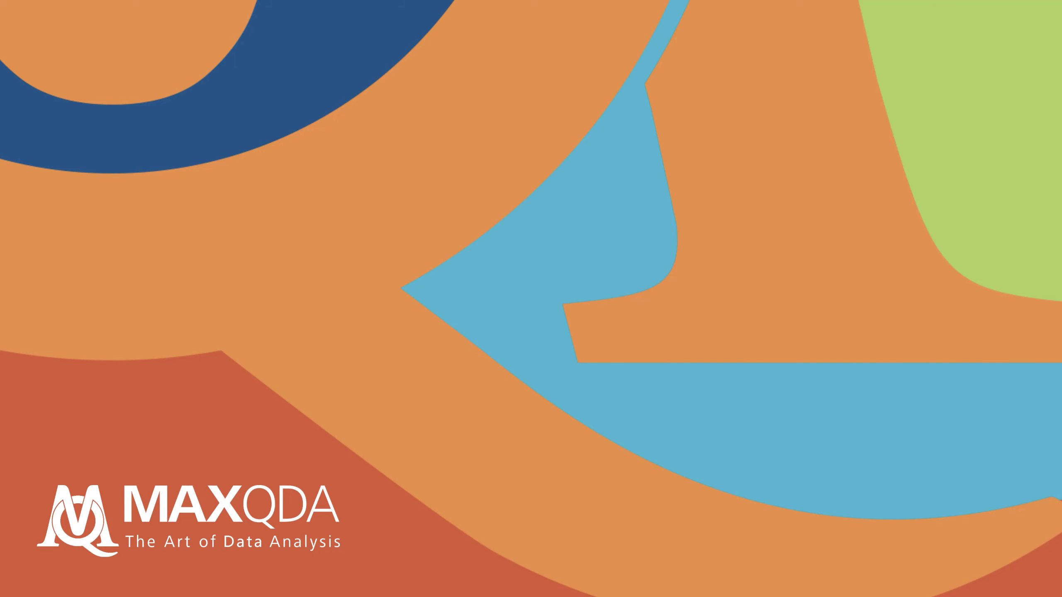